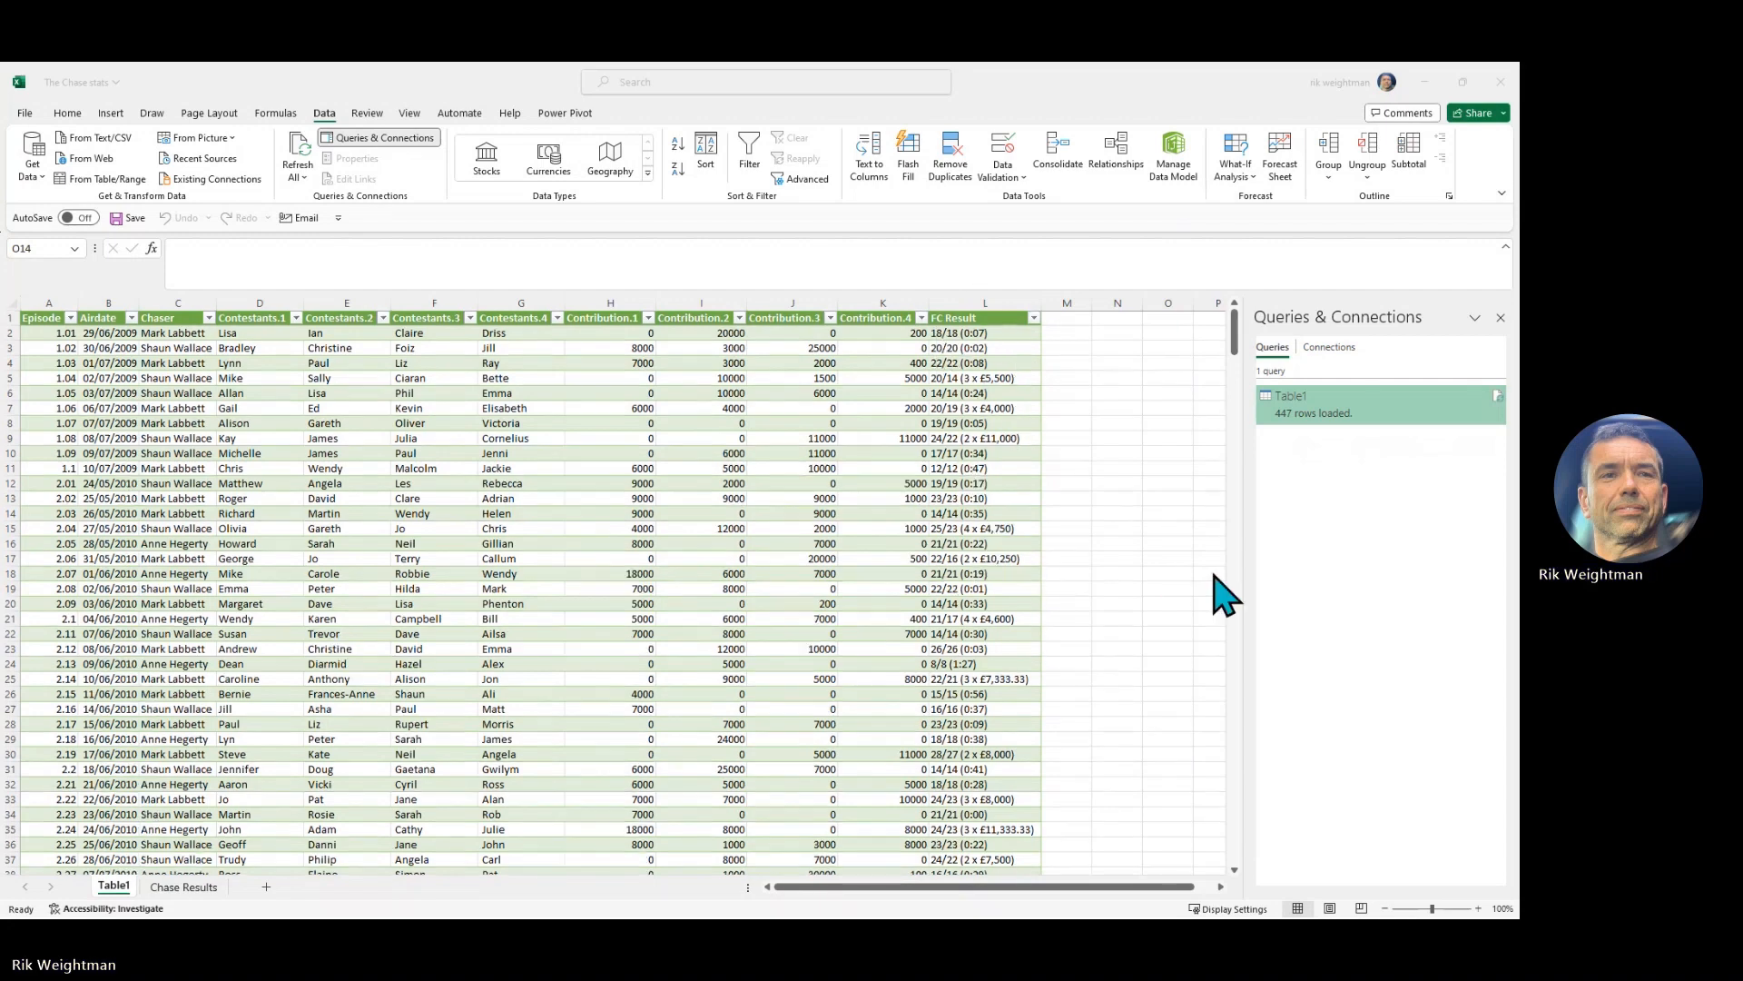
- Open the Table1 query for editing in the Power Query Editor
click(1172, 513)
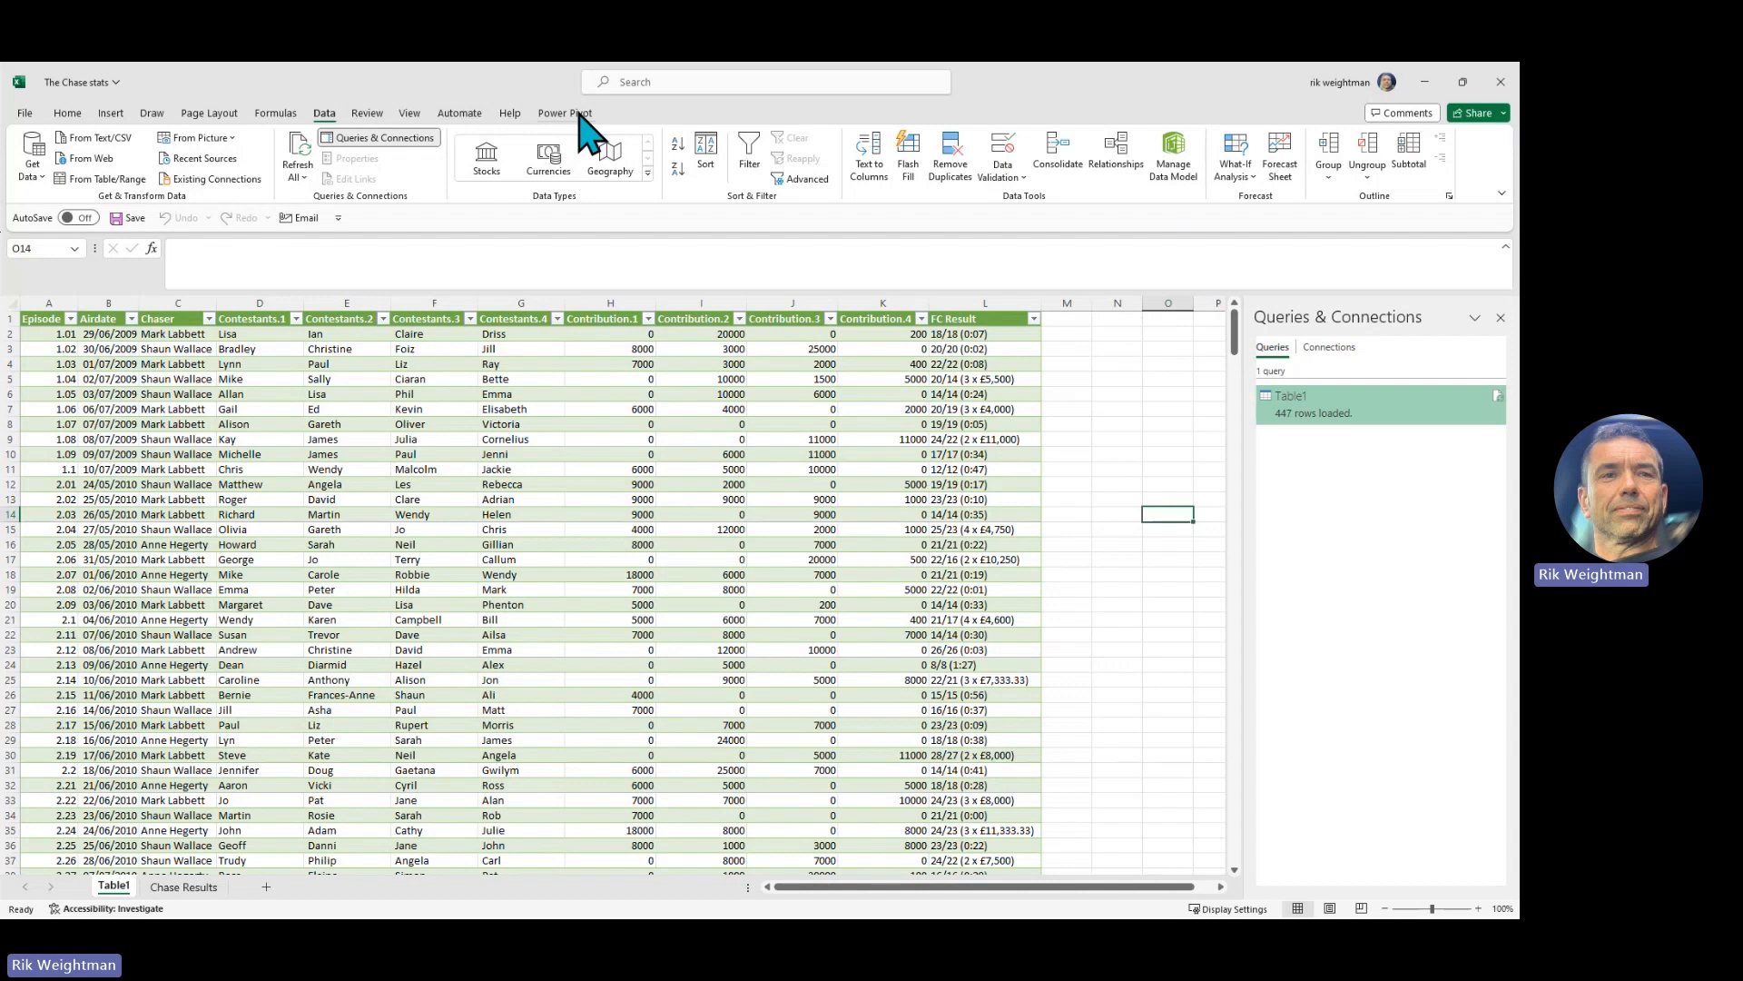
click(613, 499)
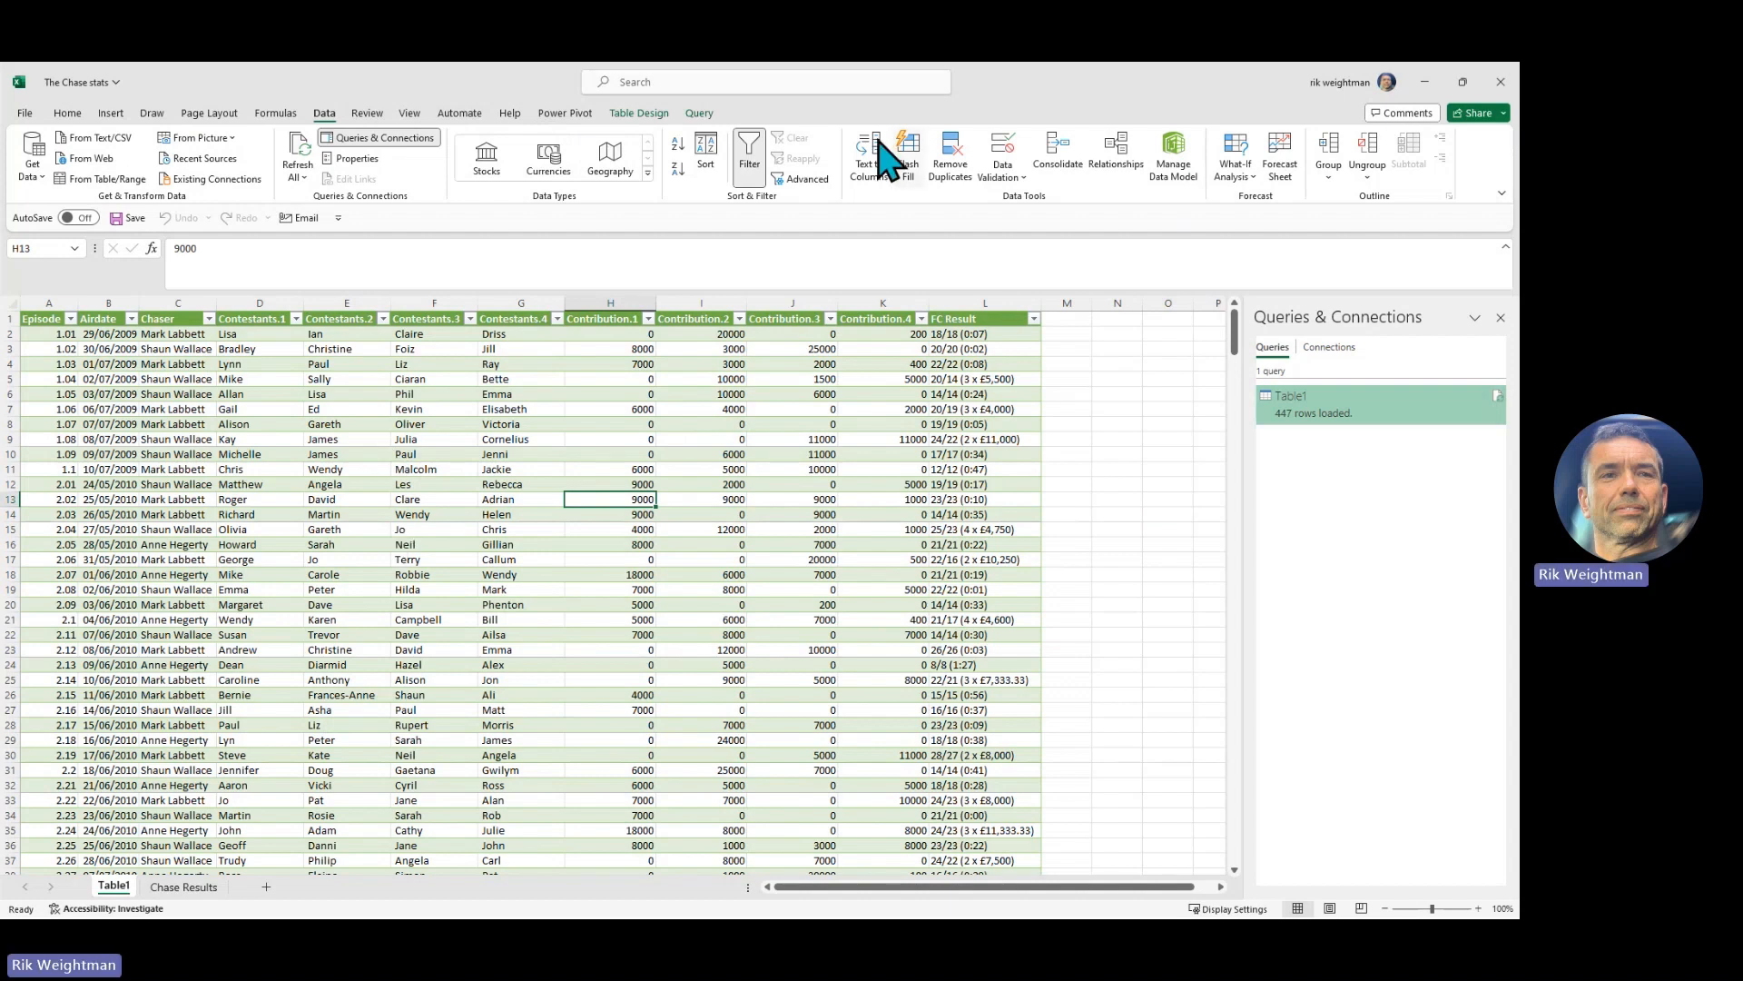
click(699, 113)
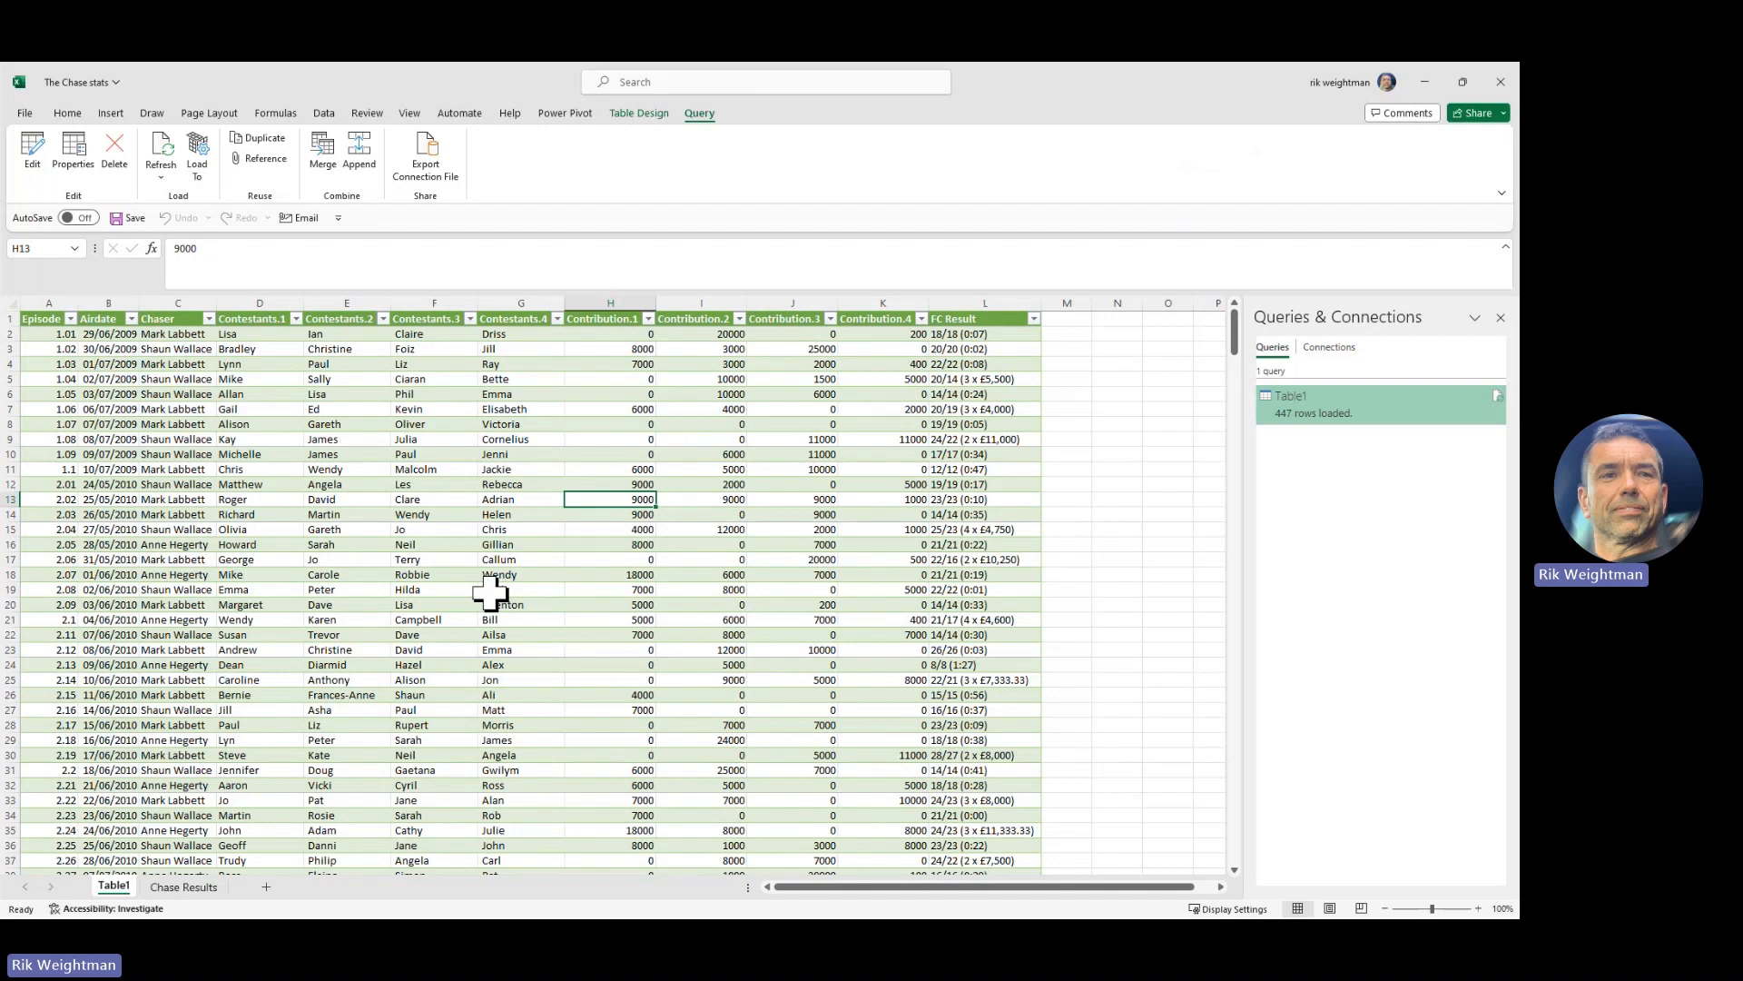
click(35, 148)
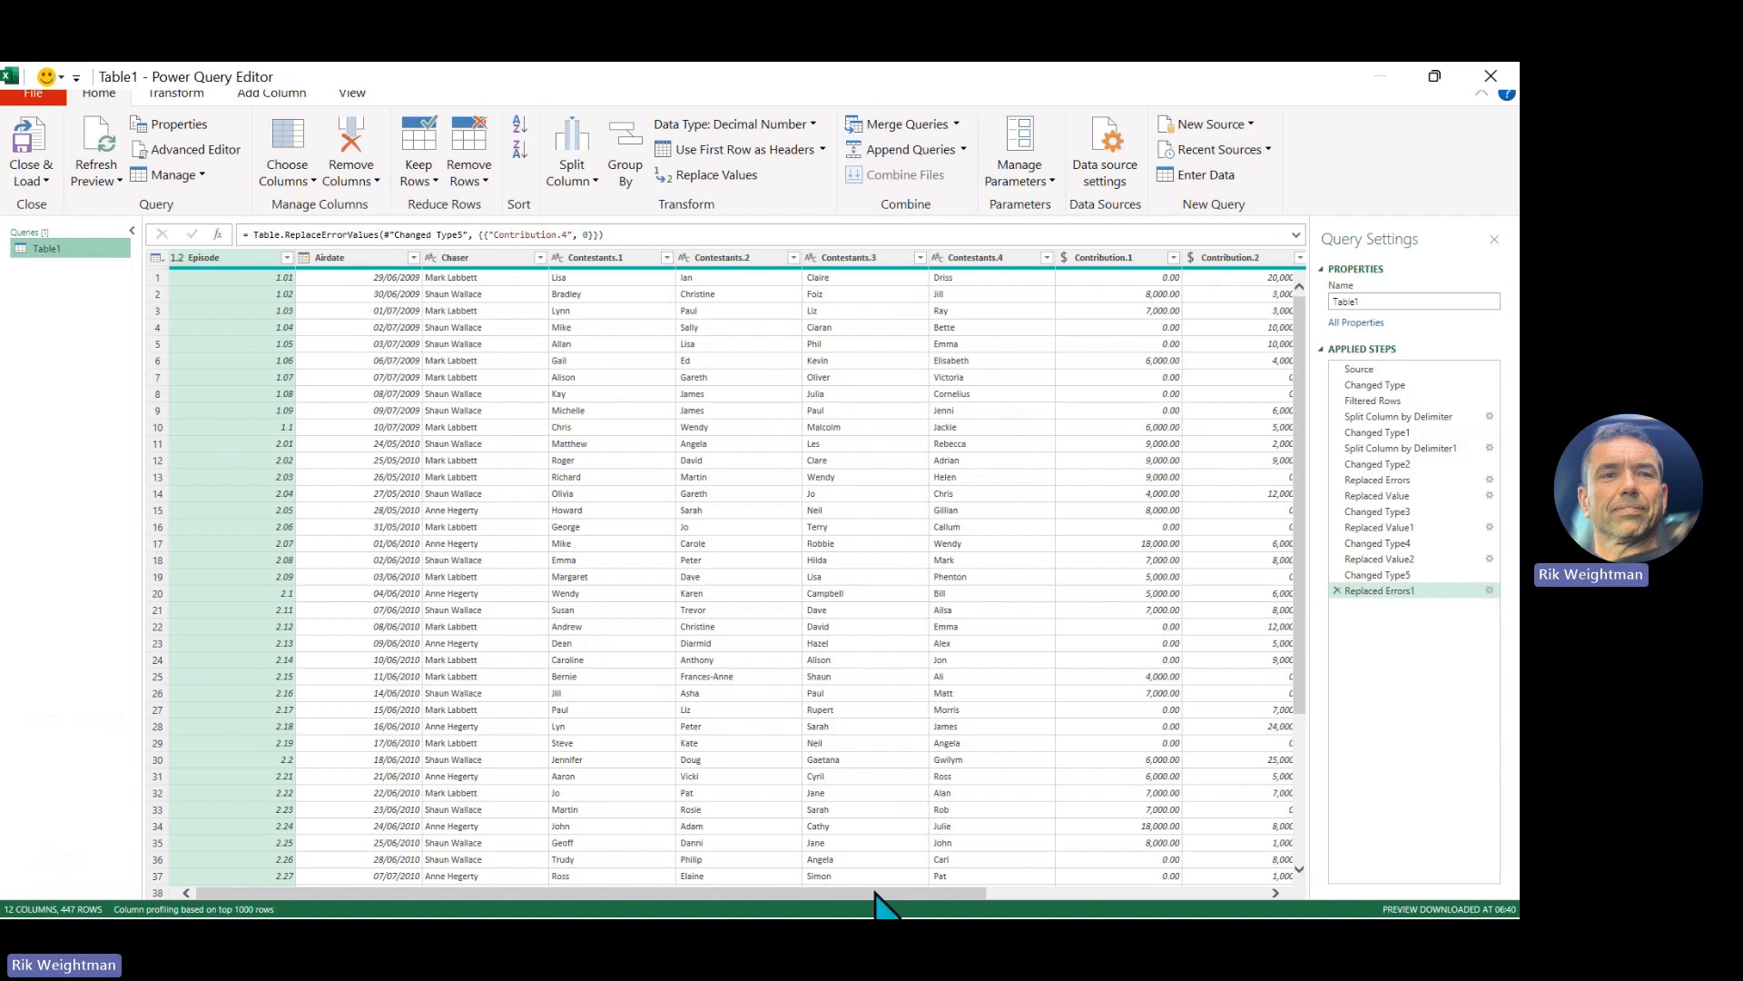
- Split the FC Result column by the custom delimiter "(" at its left-most occurrence
drag(876, 892, 1239, 898)
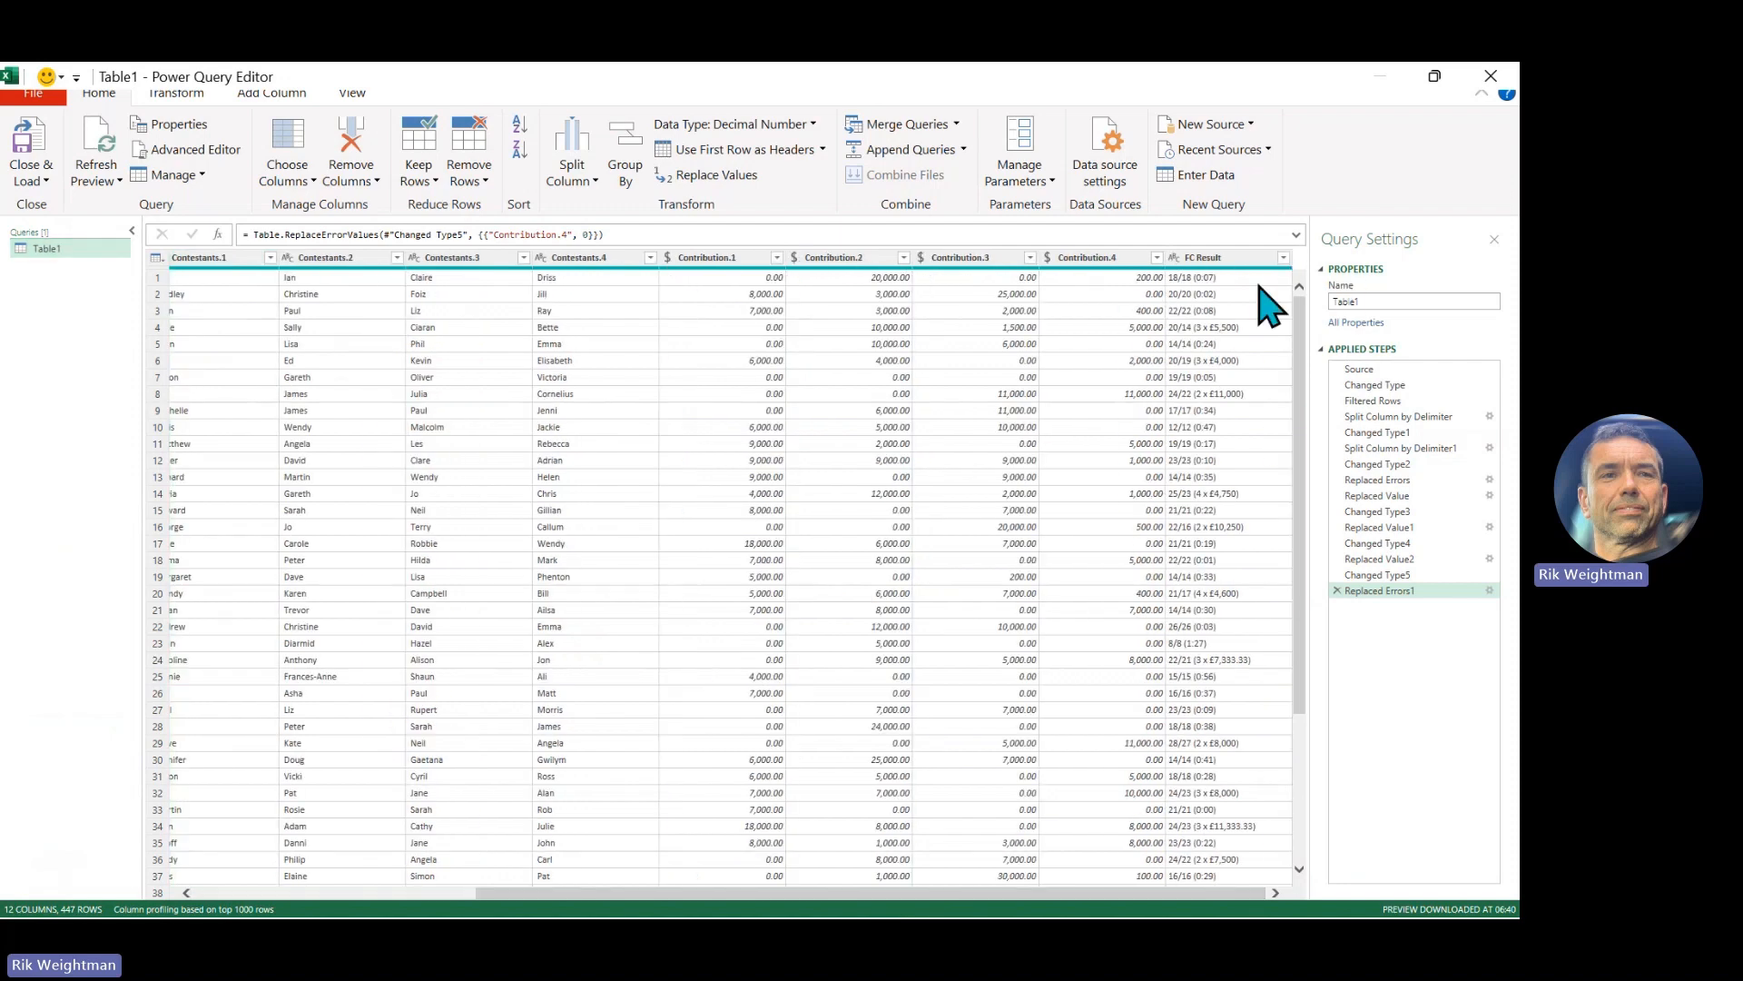
click(1240, 259)
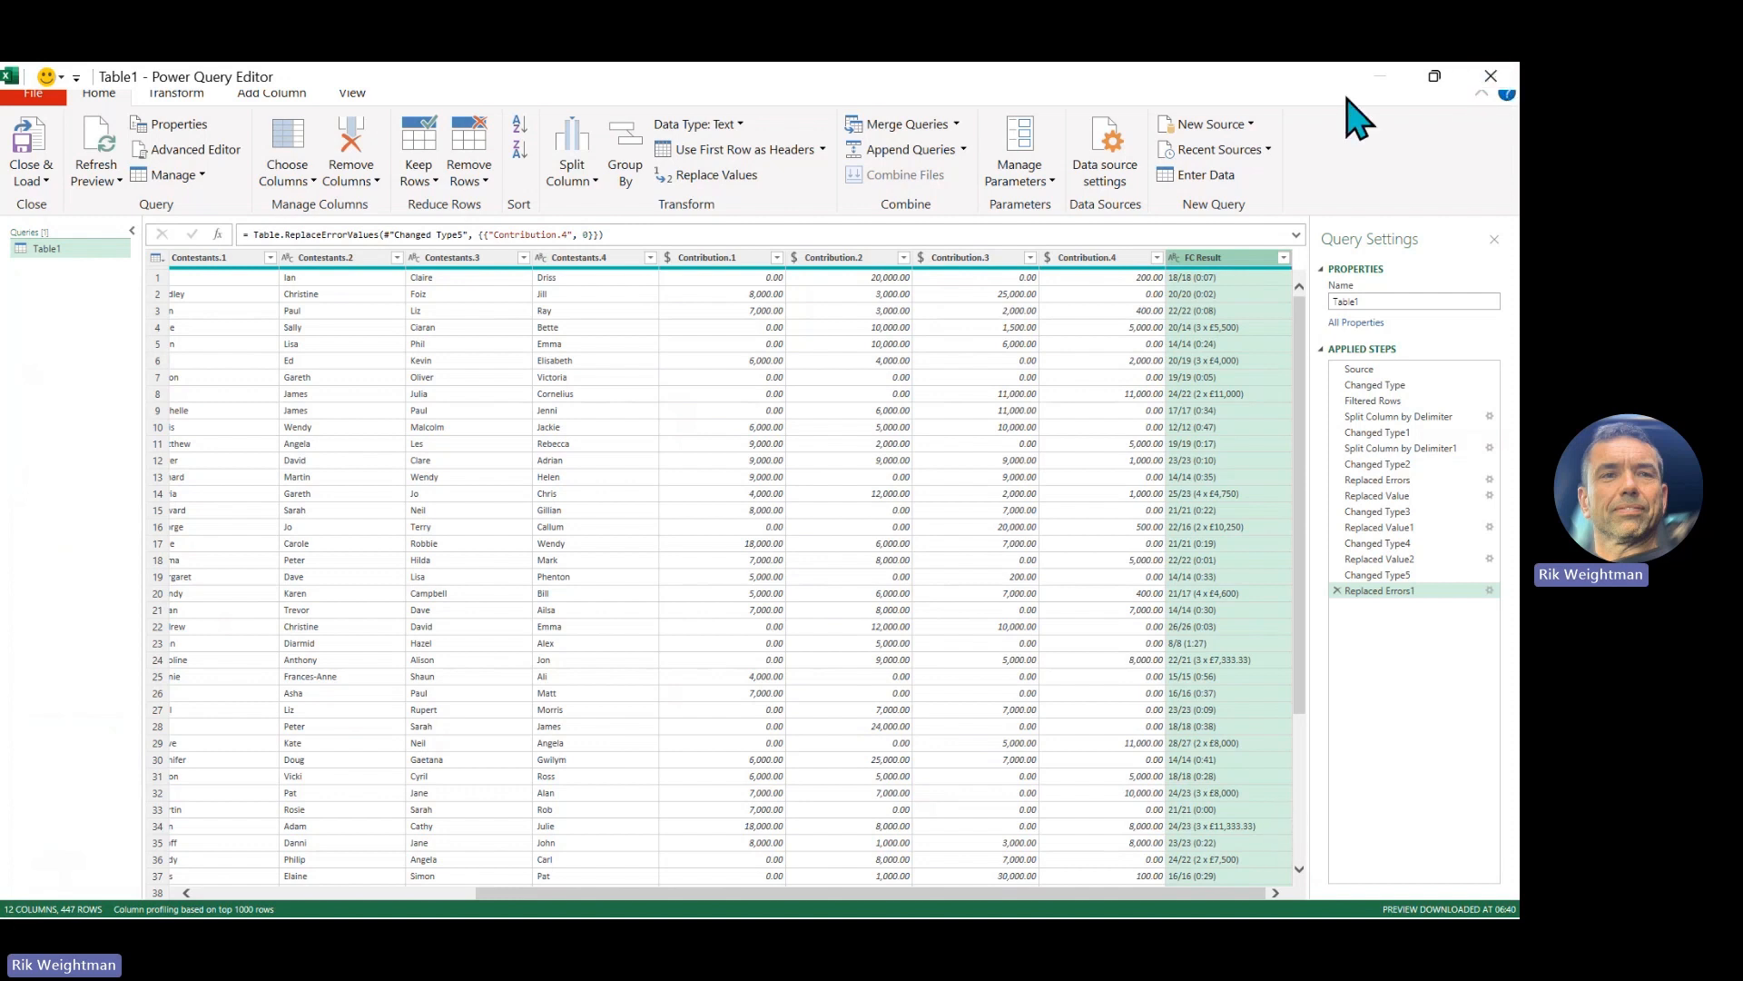
click(1436, 78)
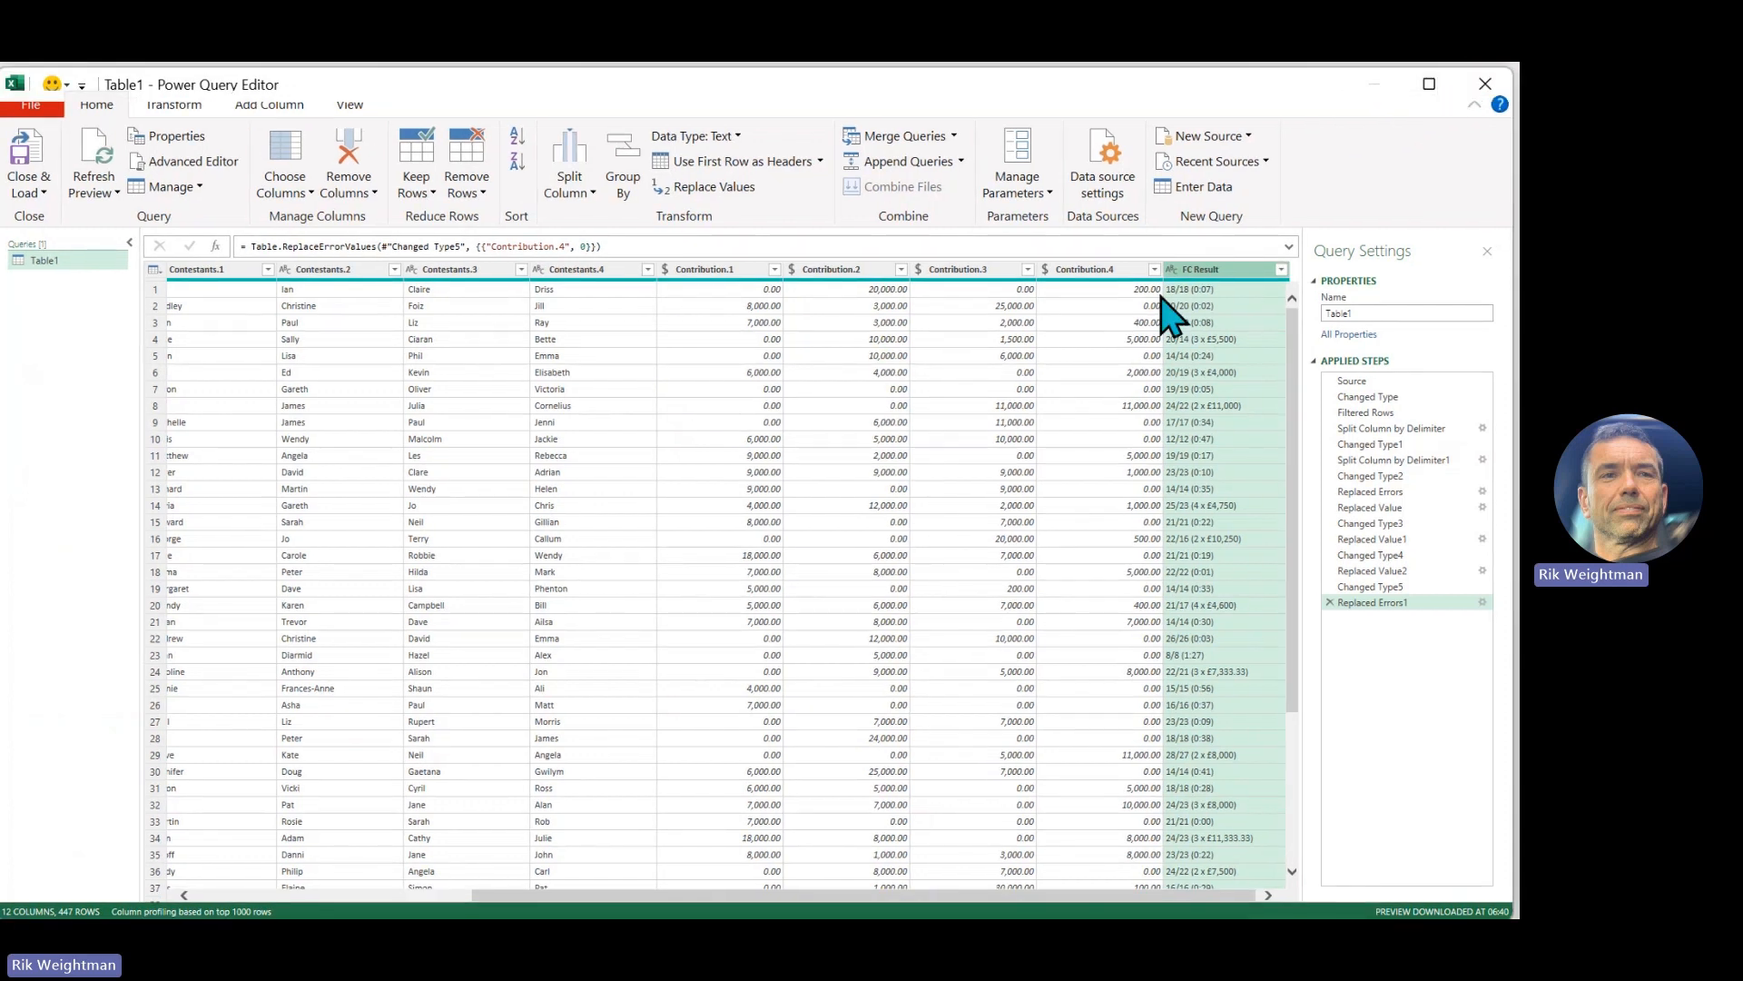
click(1219, 275)
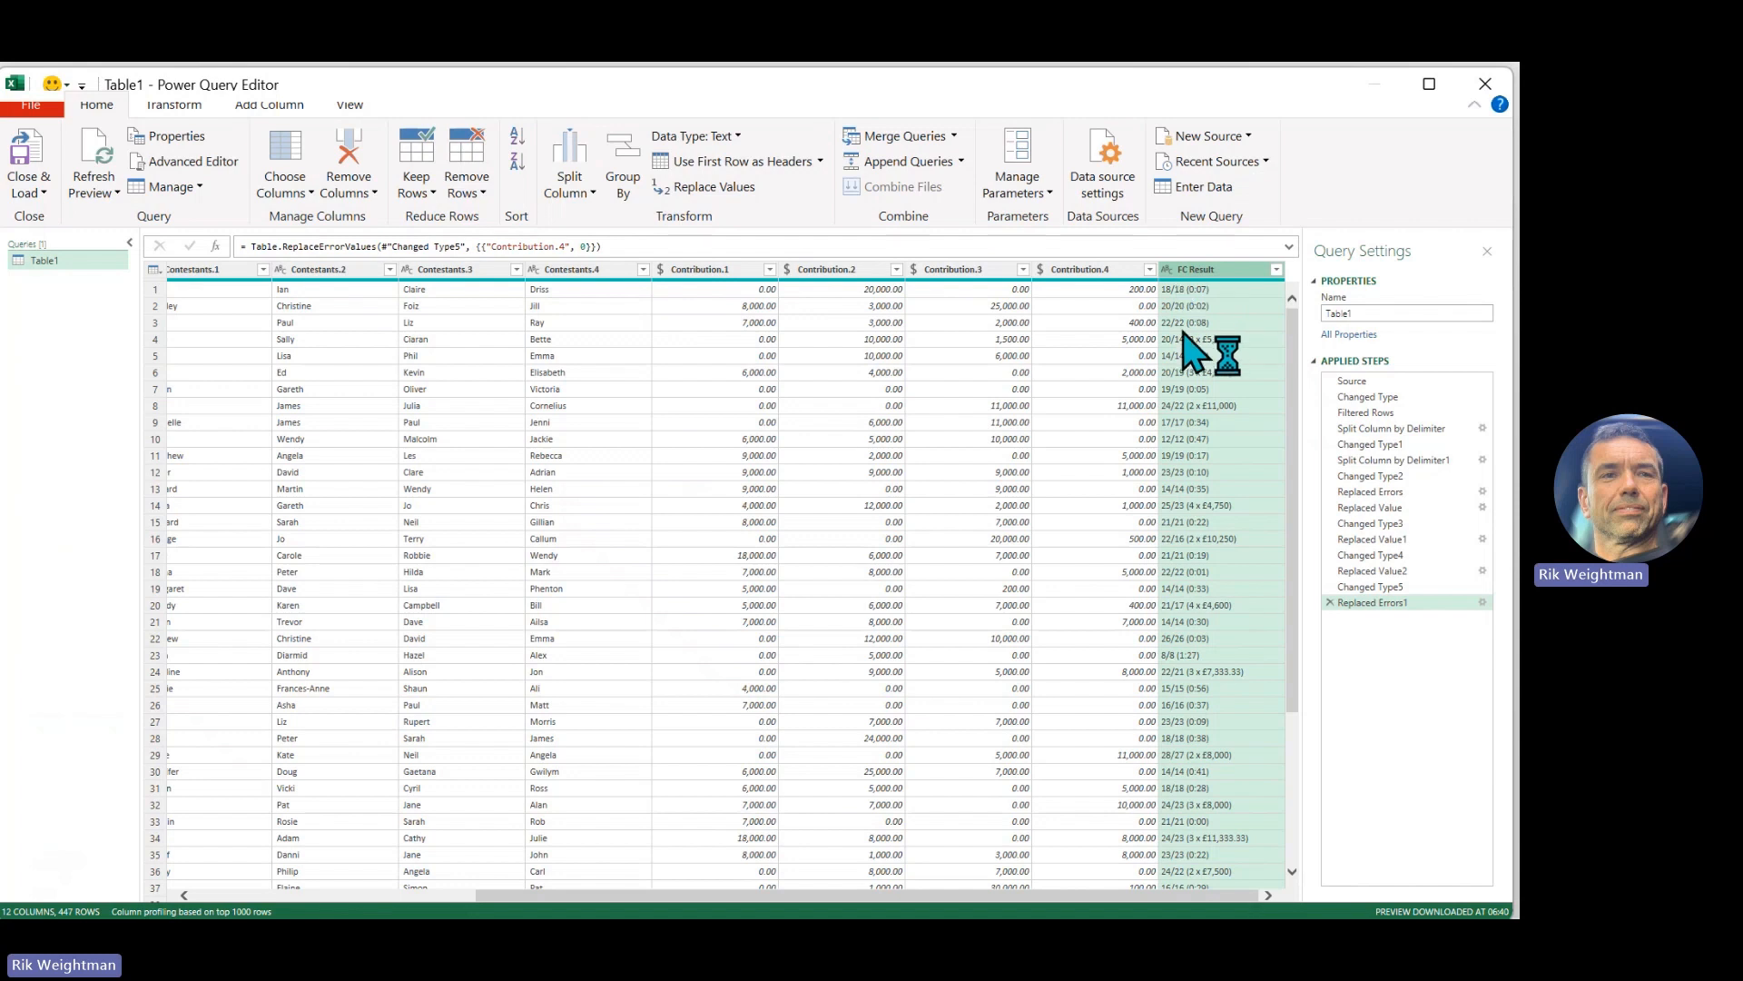
click(1221, 655)
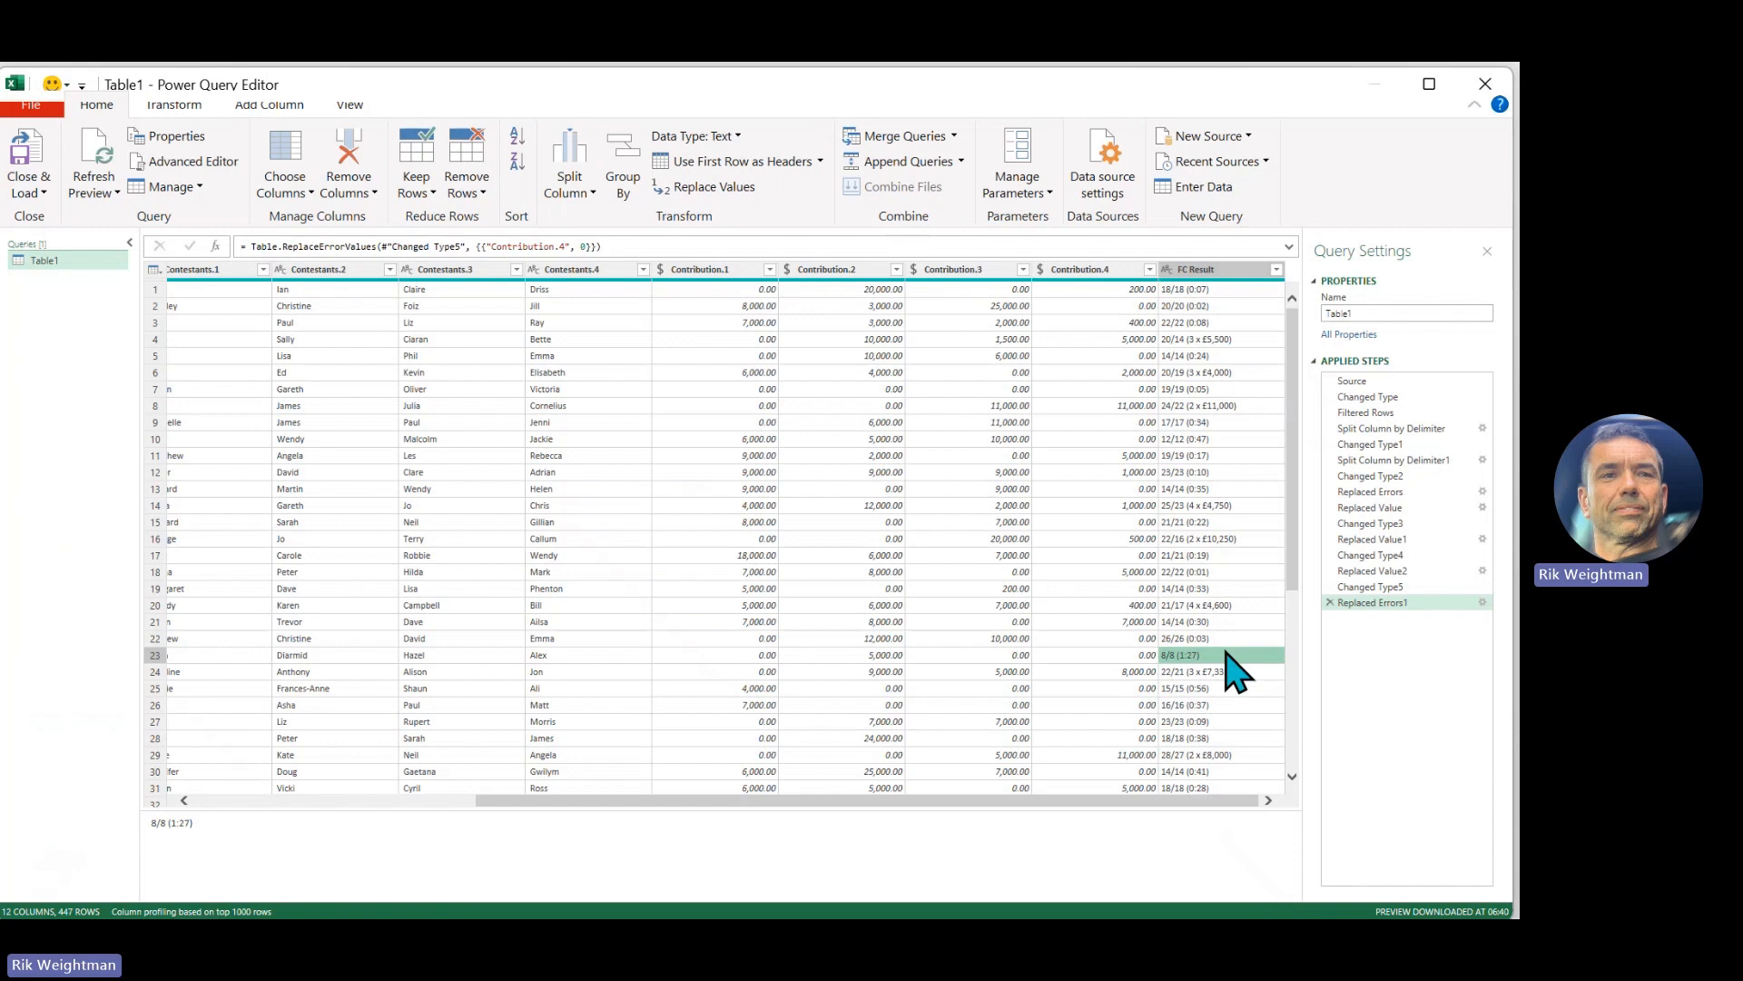
click(1212, 270)
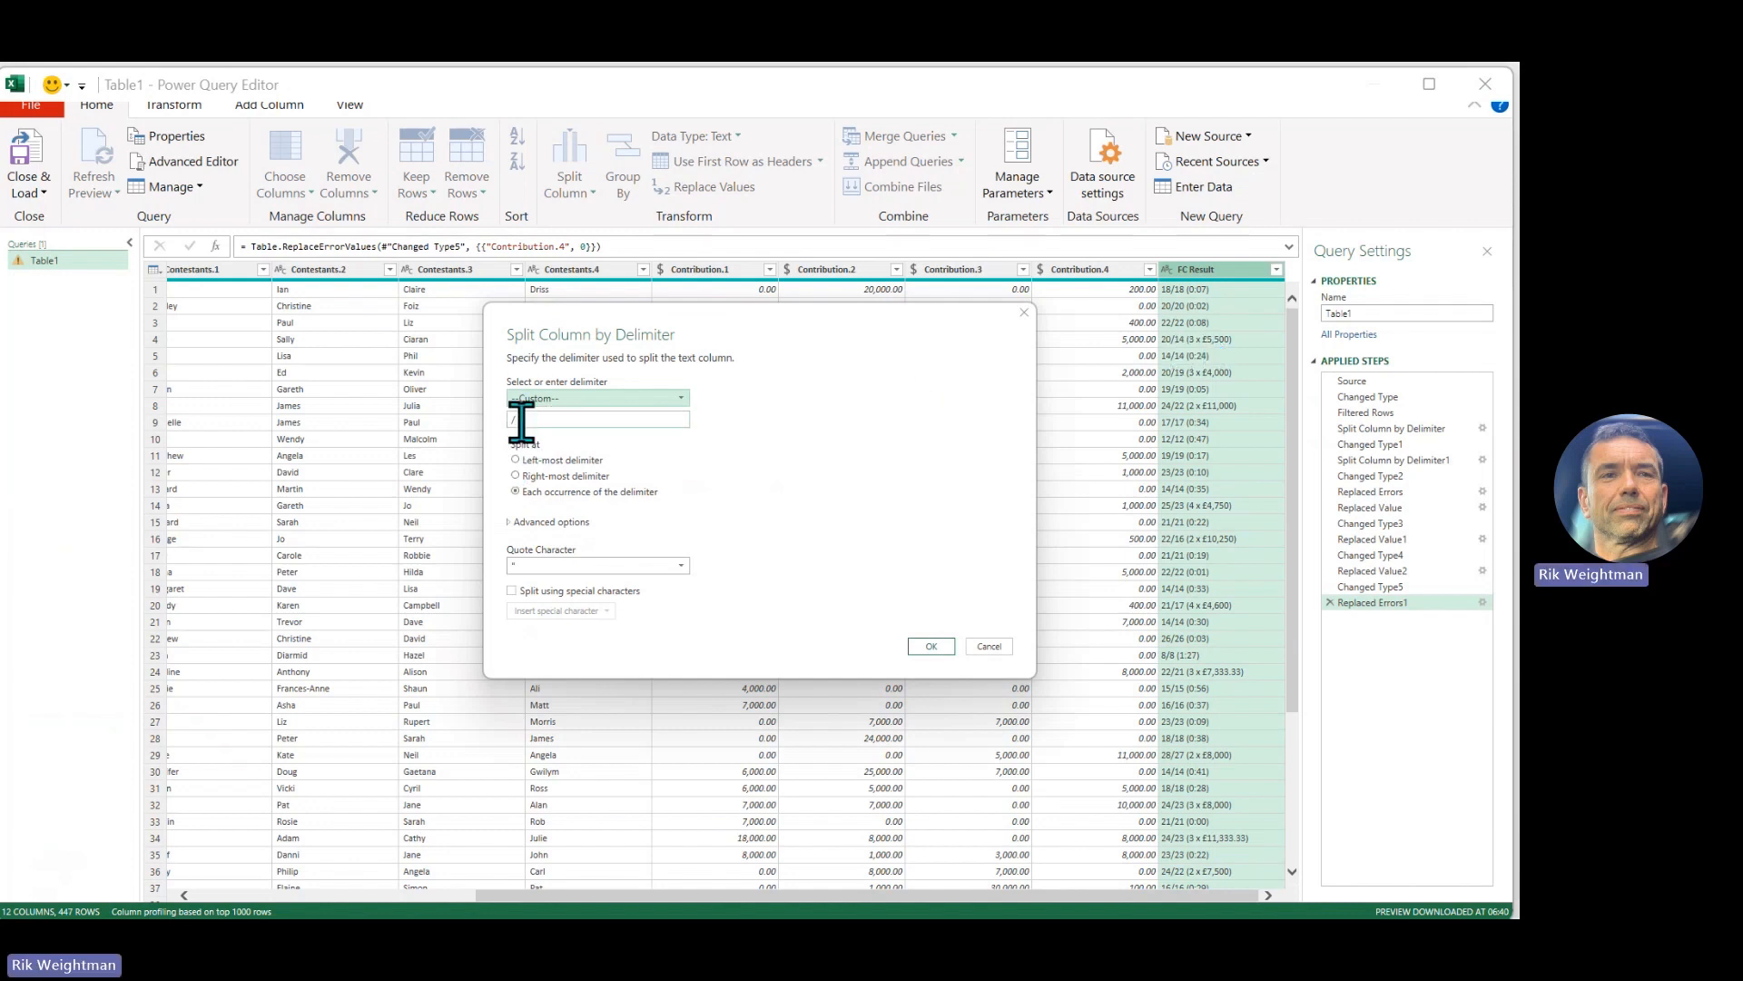
click(676, 418)
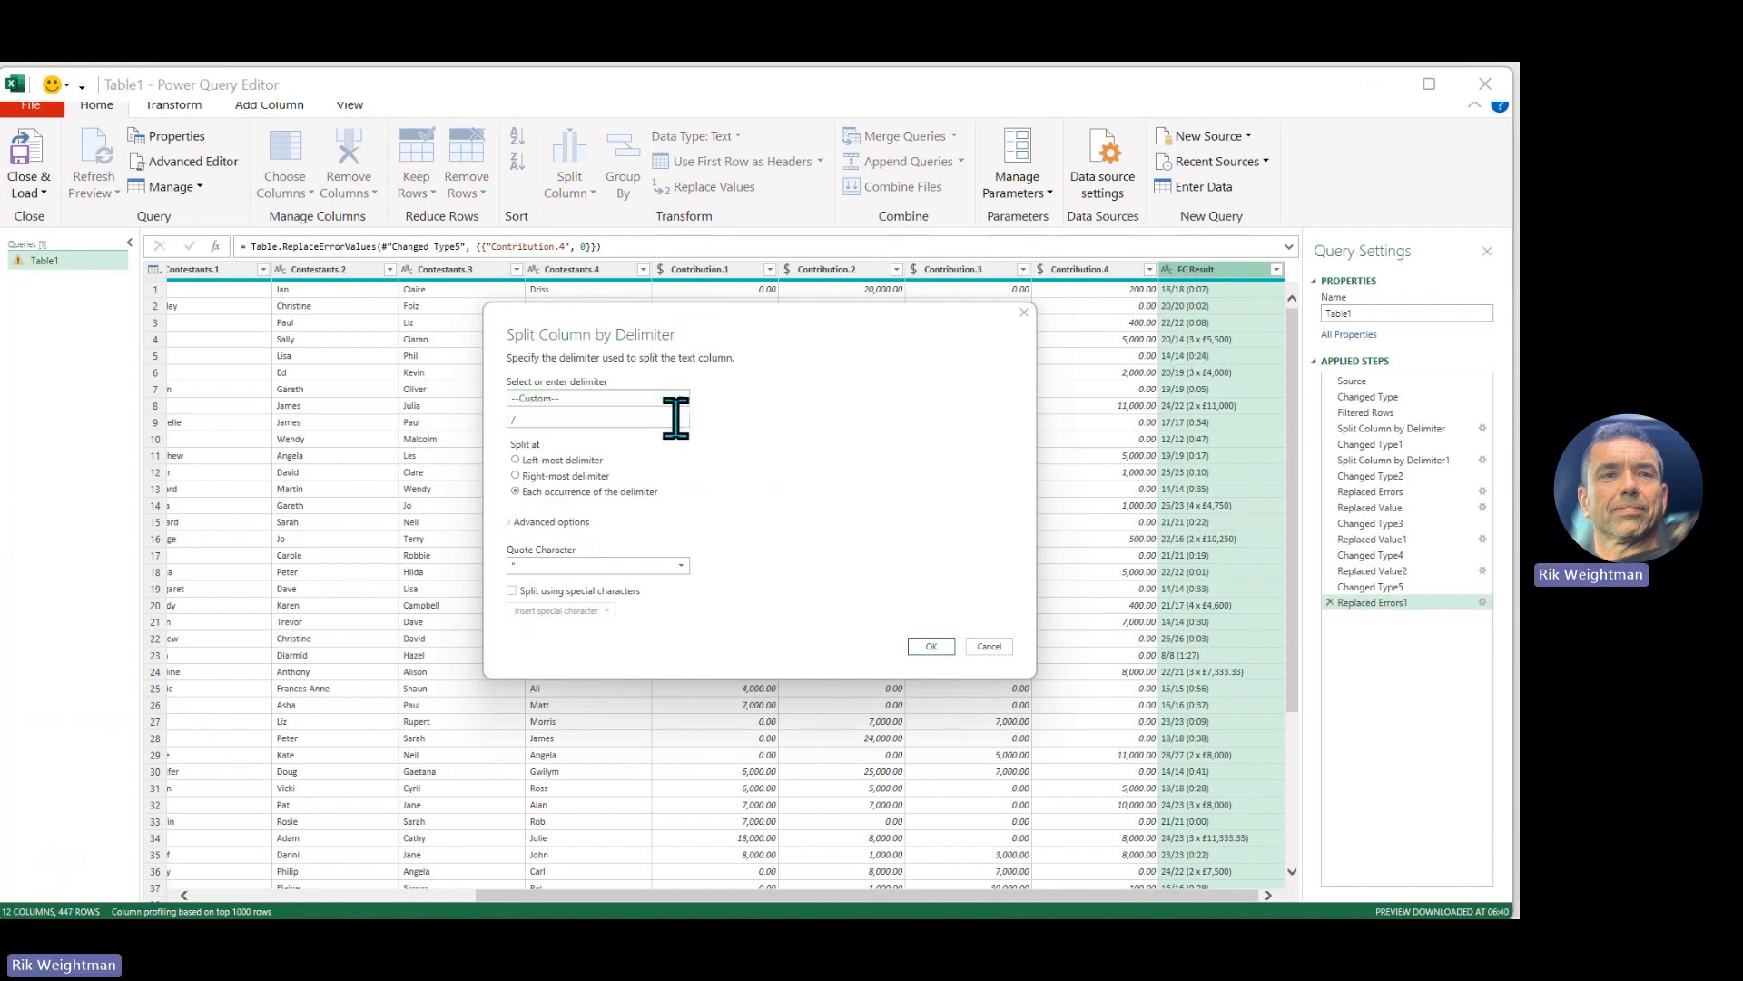
key(BackSpace)
text(()
click(515, 459)
click(935, 646)
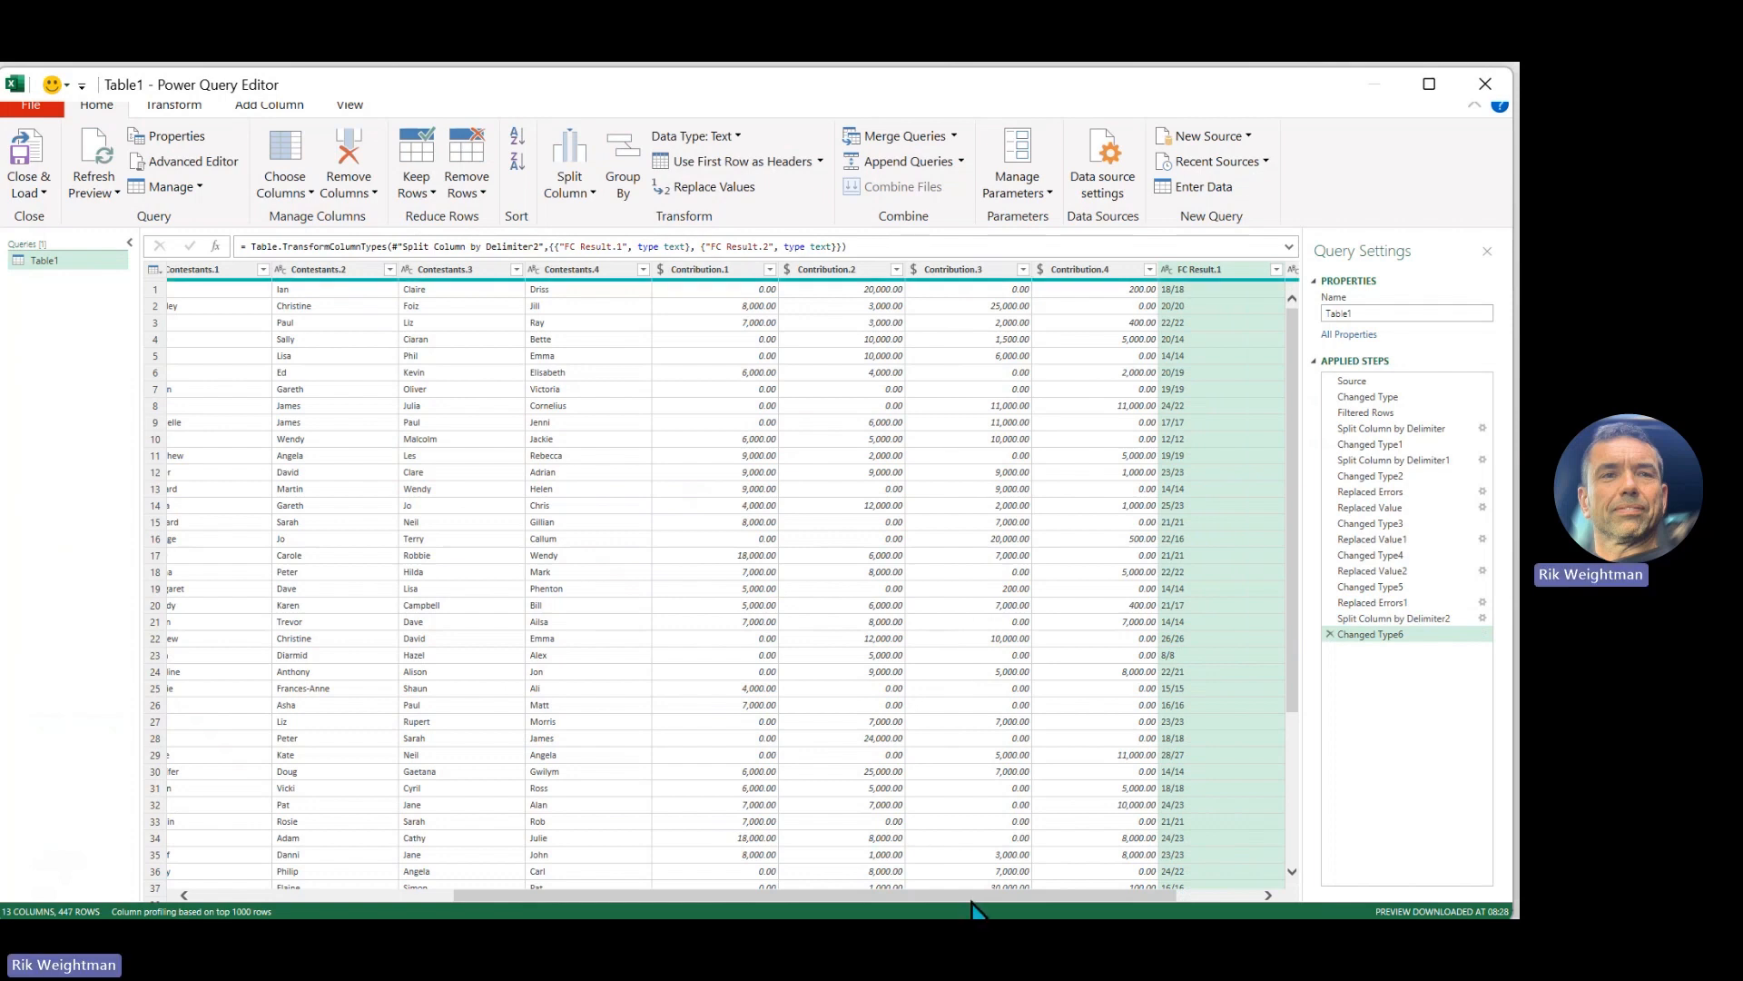
- Rename the FC Result.1 column, which holds the scores, as "Fc Score"
drag(980, 903, 1207, 902)
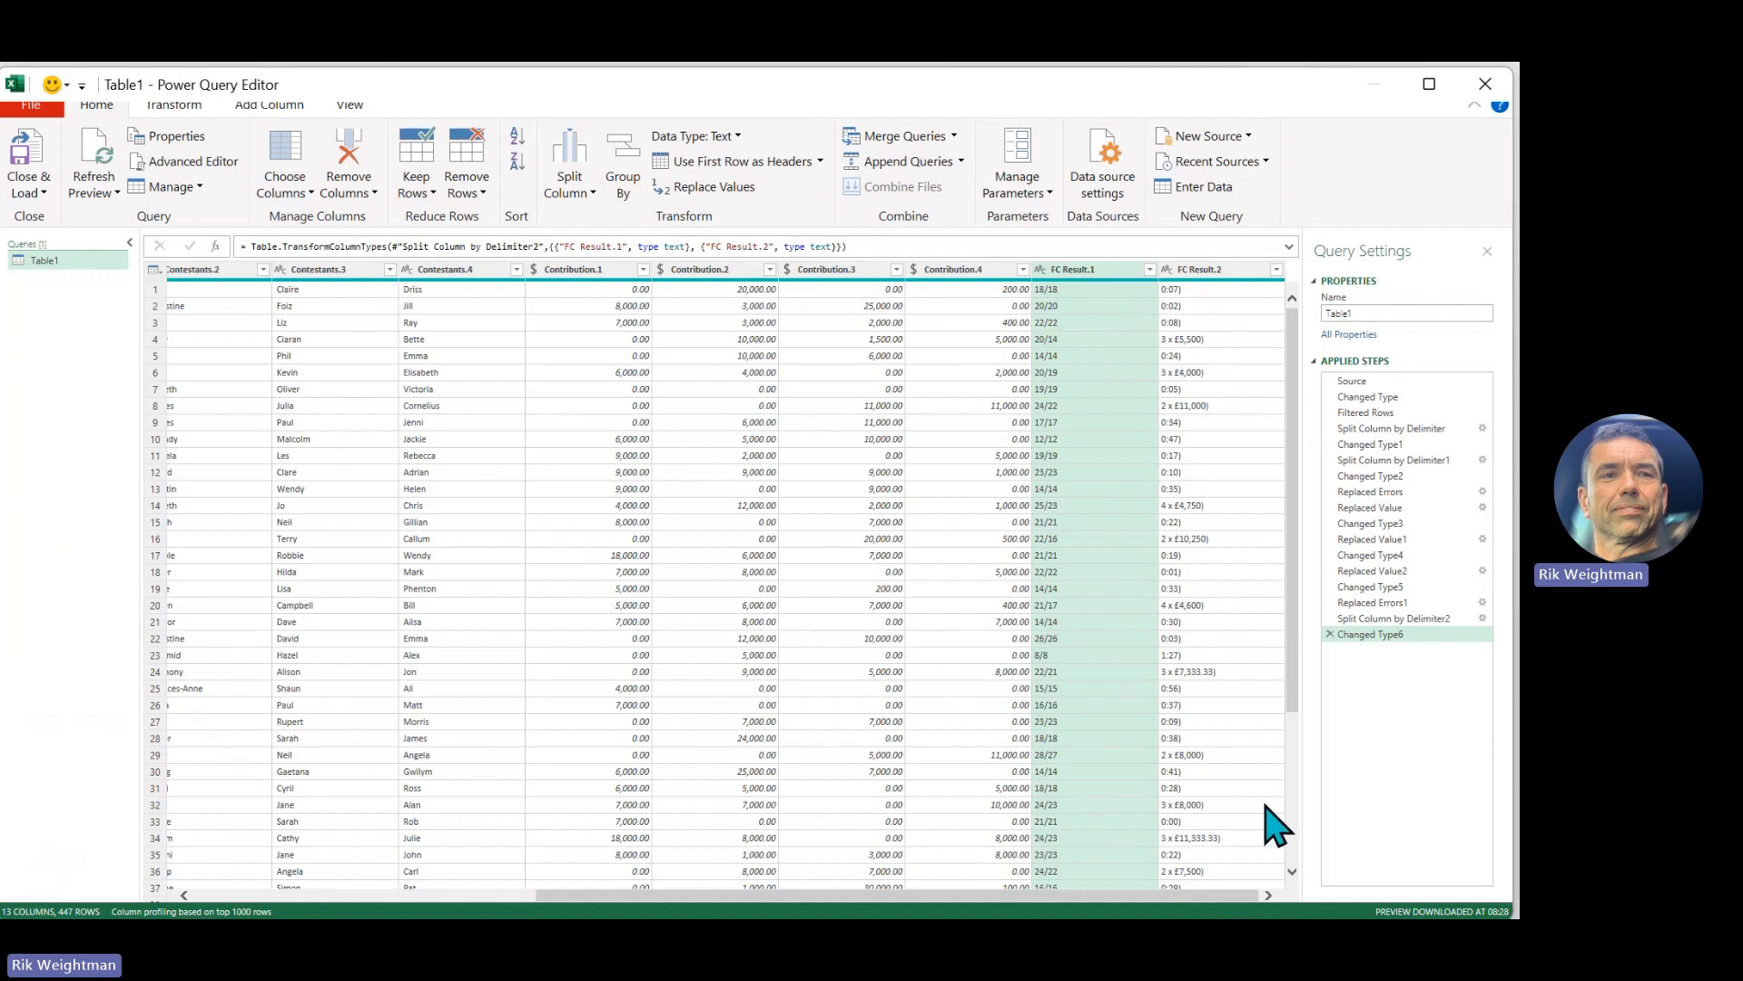
double_click(1103, 270)
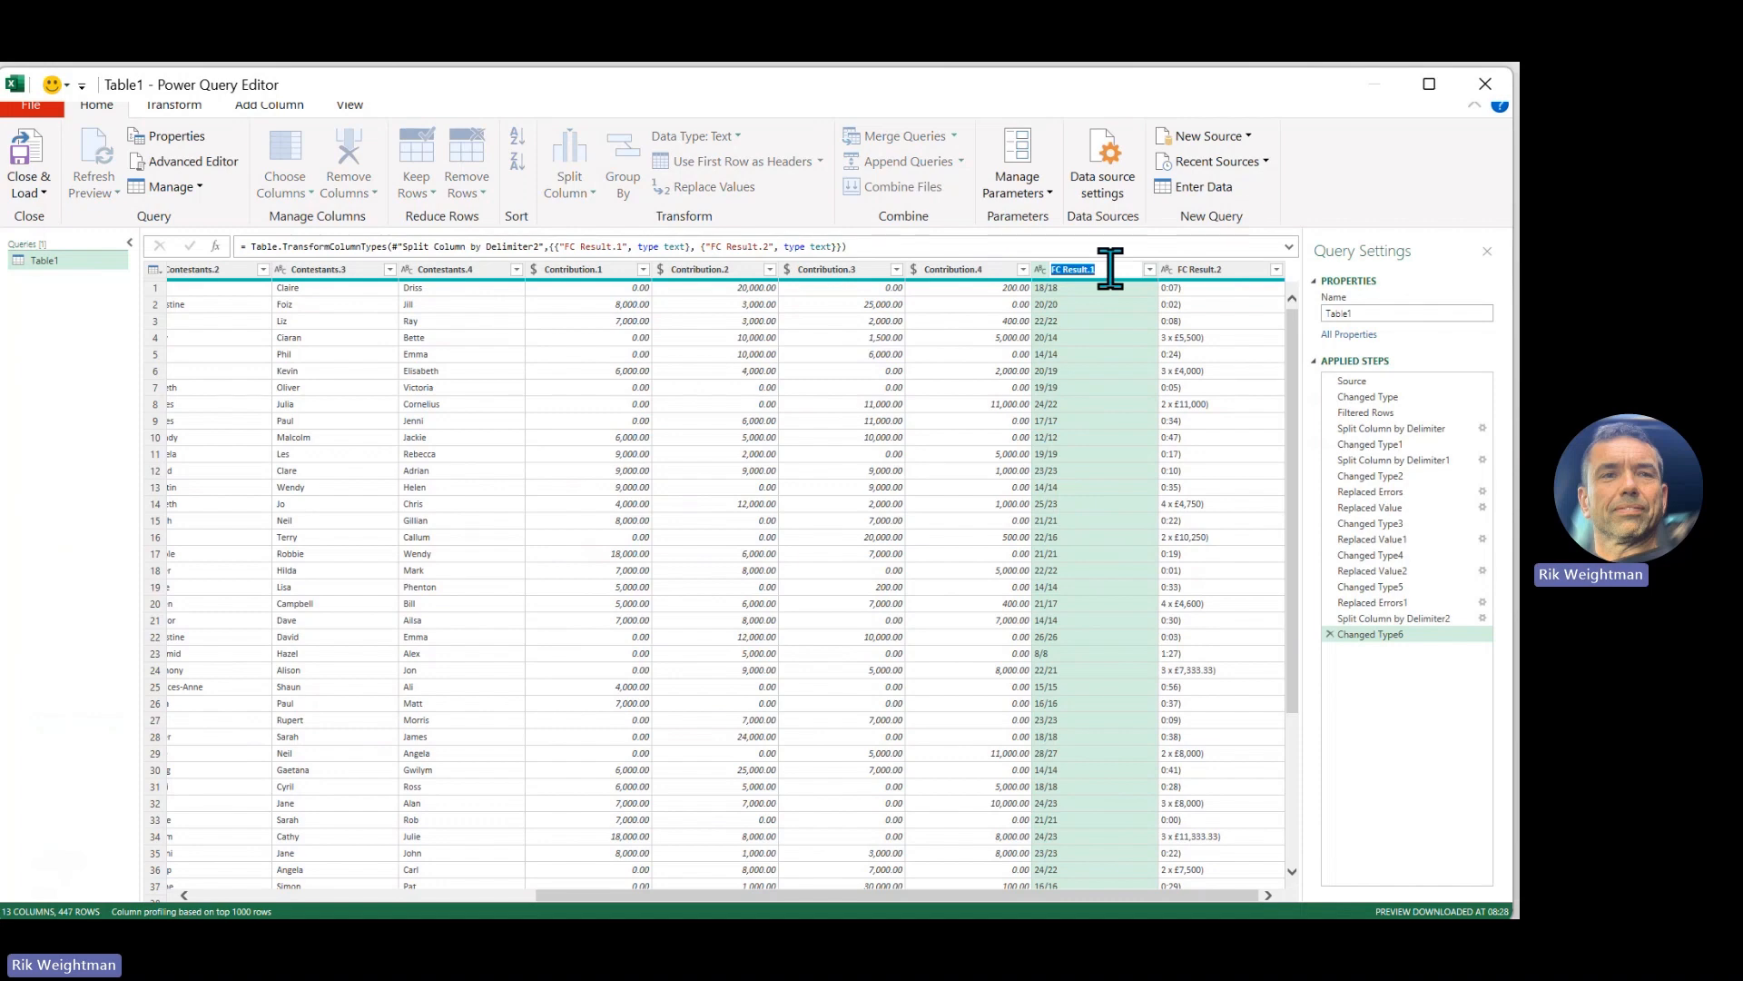
text(Fc Score)
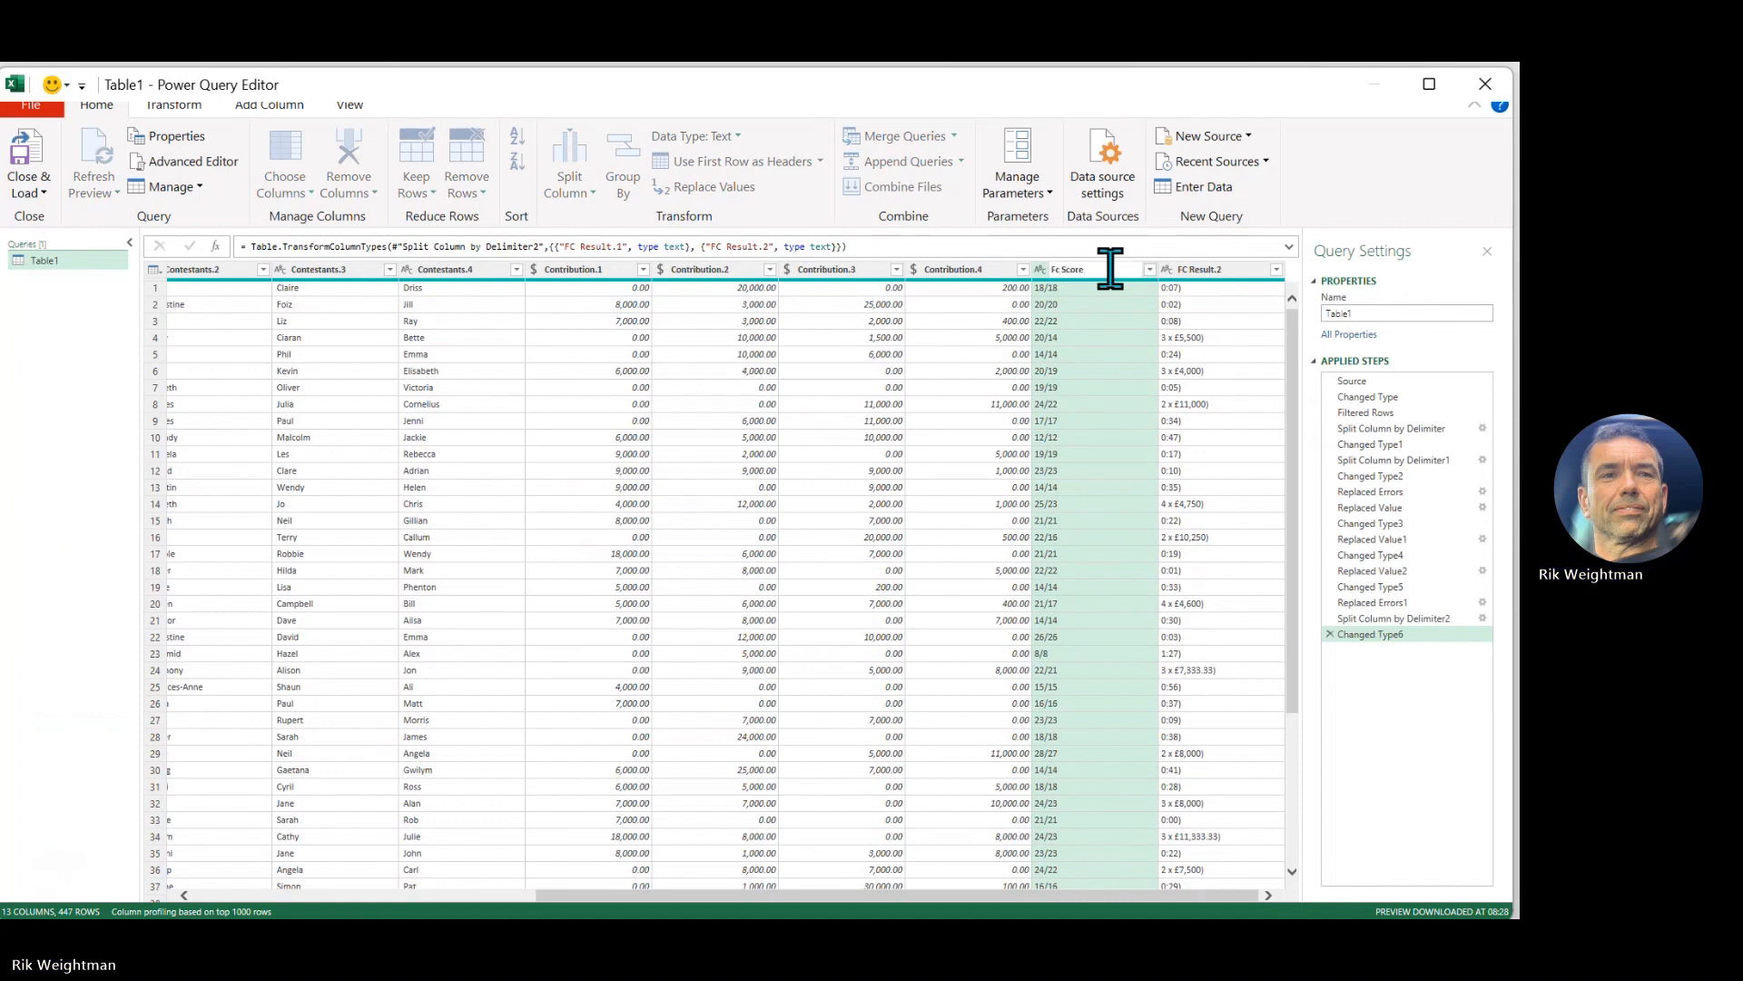
key(Return)
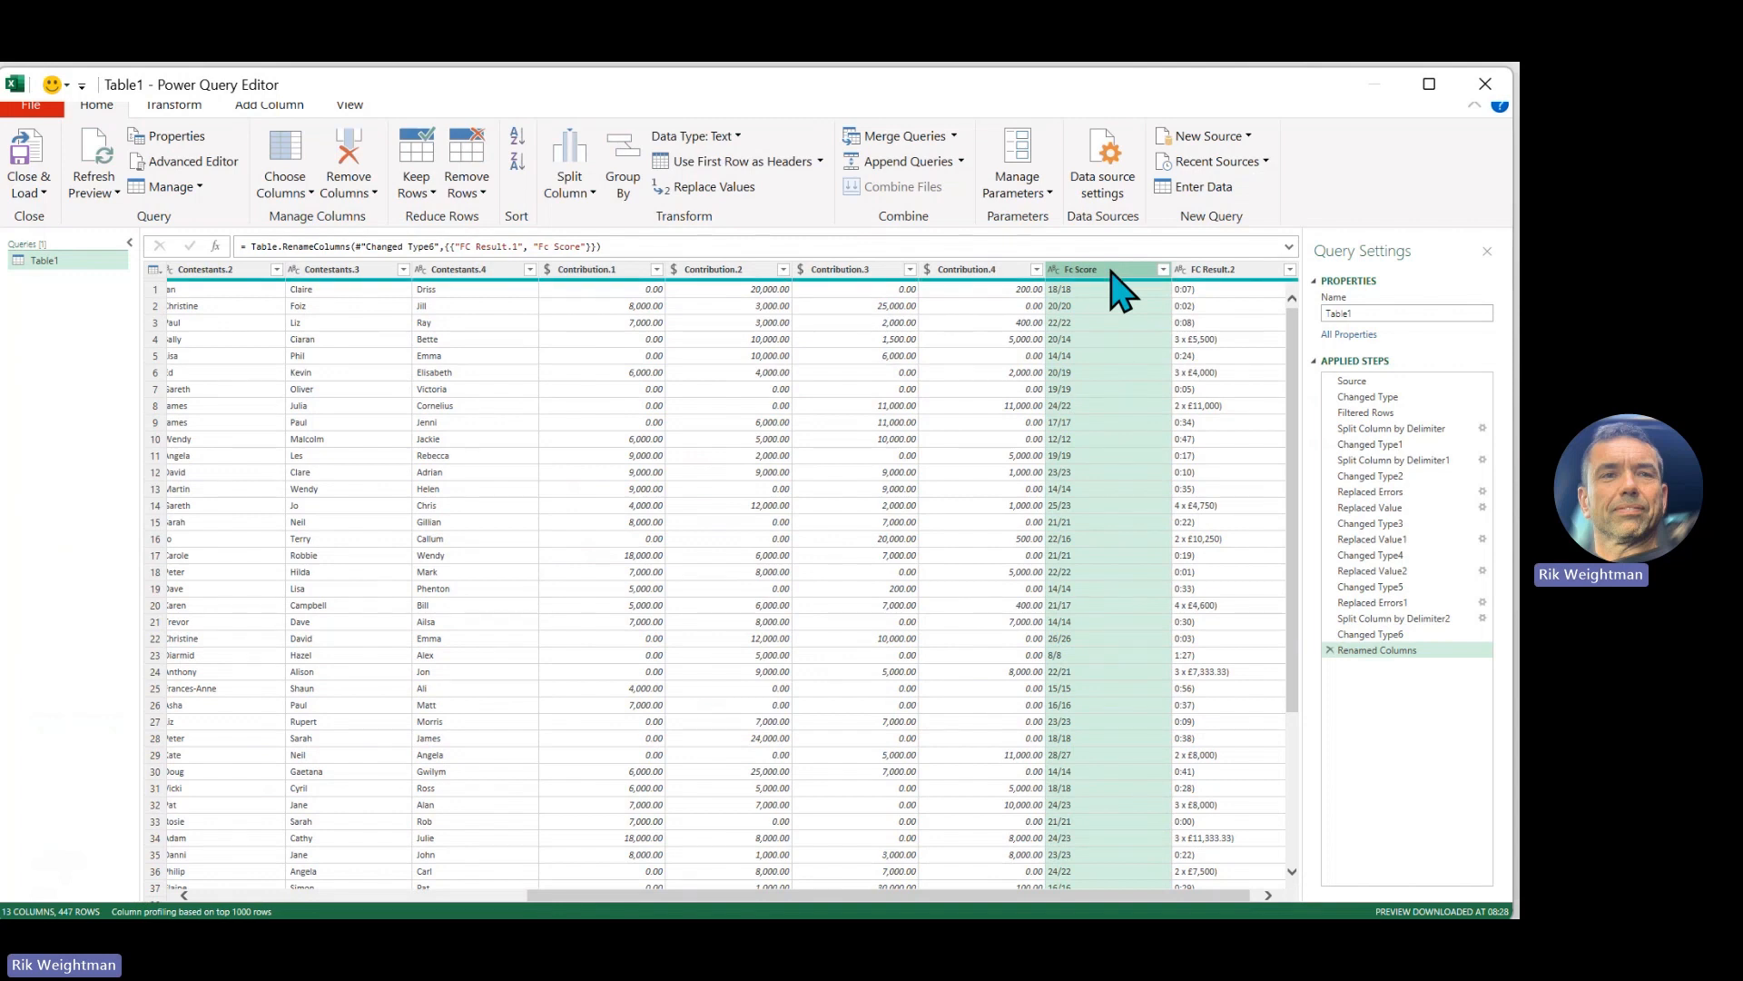
- Split the FC Result.2 column at each occurrence of ")" and remove the empty second column this produces
click(1253, 270)
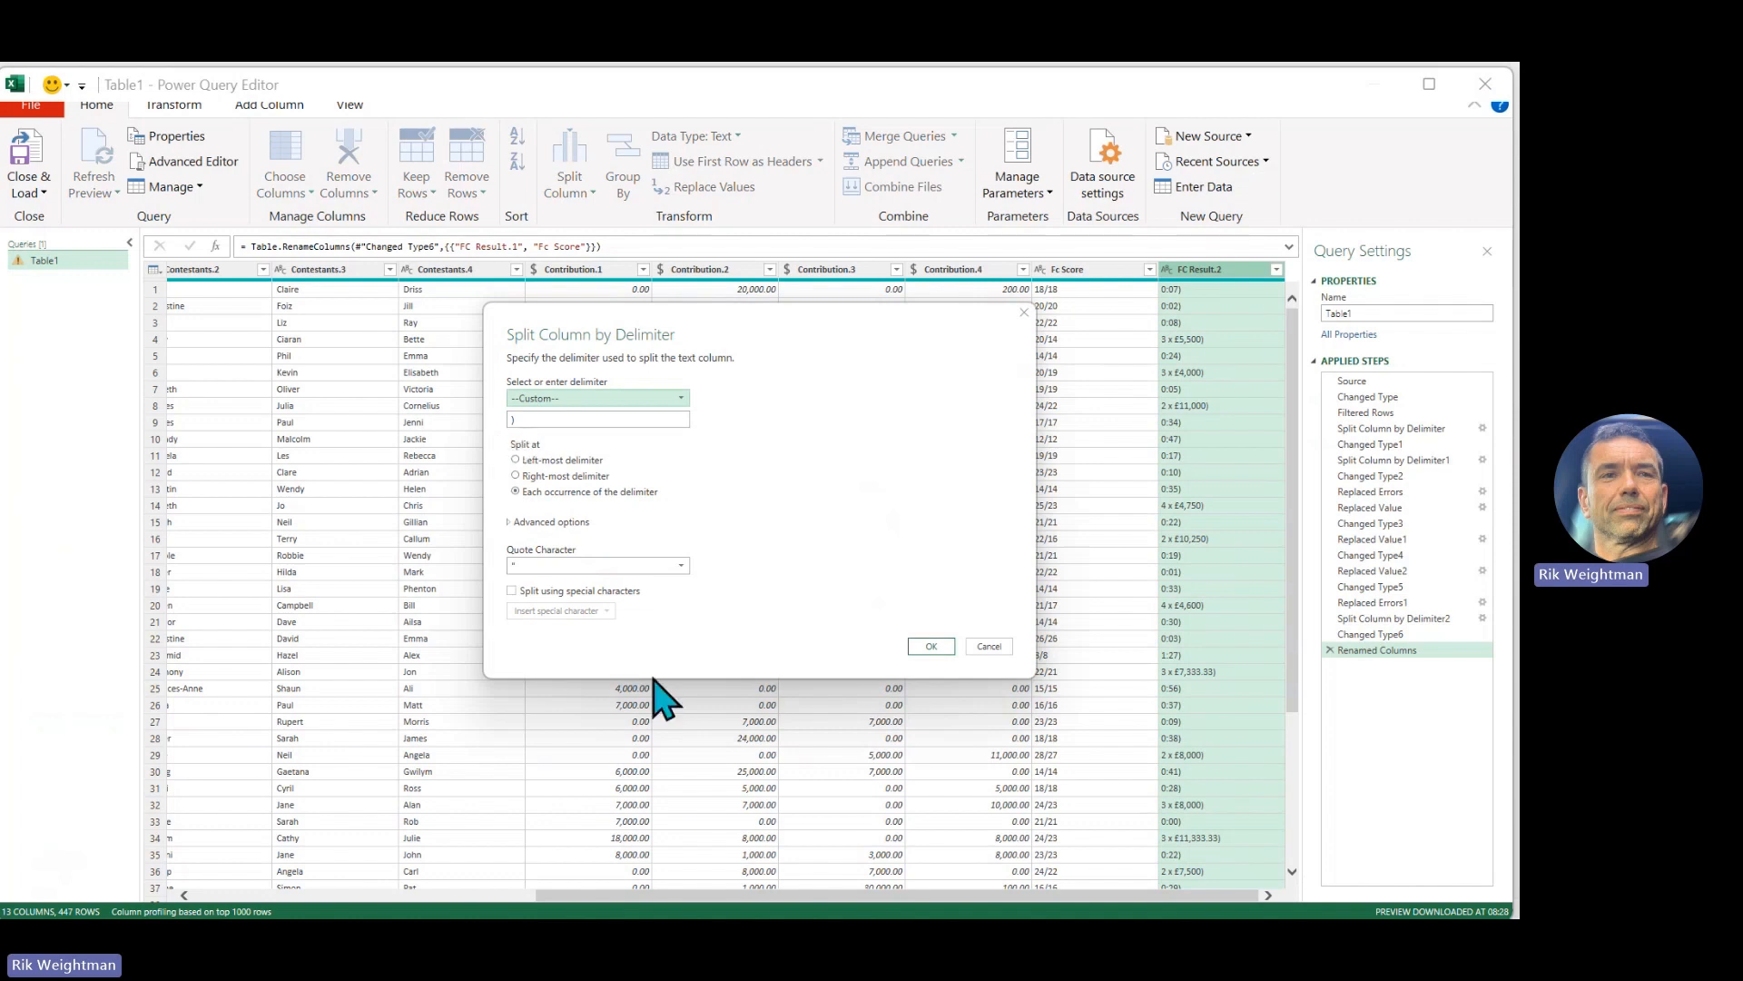
click(936, 646)
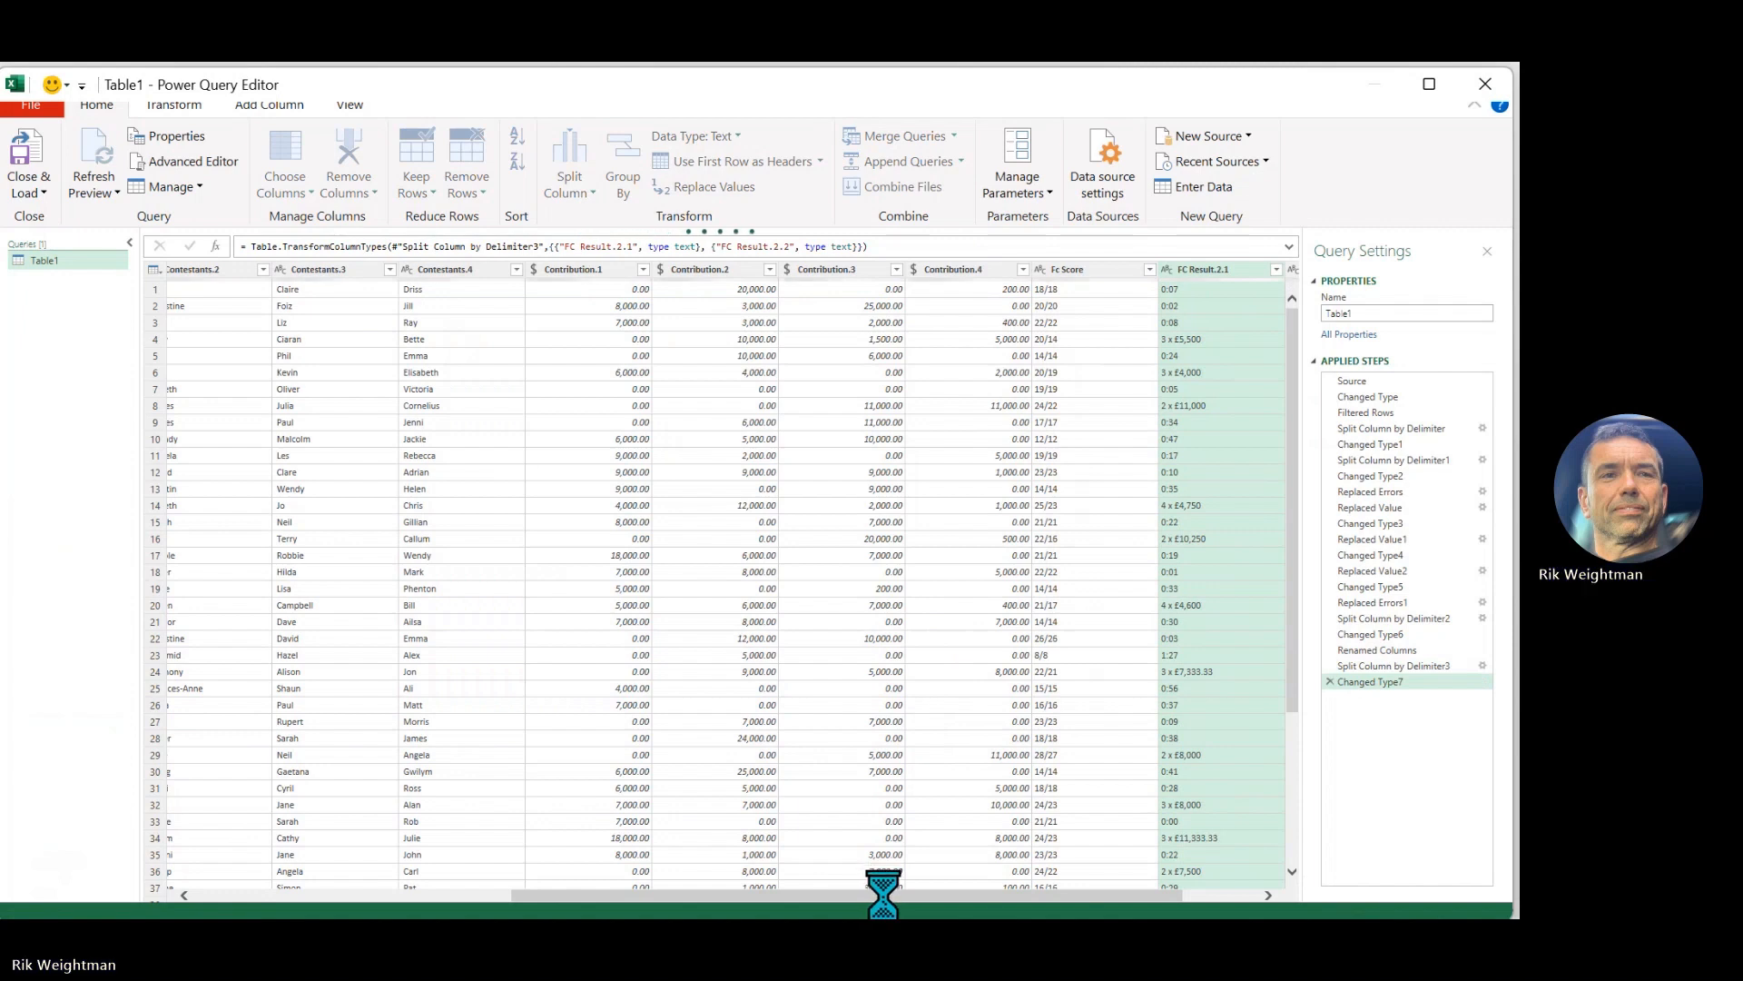
drag(899, 895, 1167, 906)
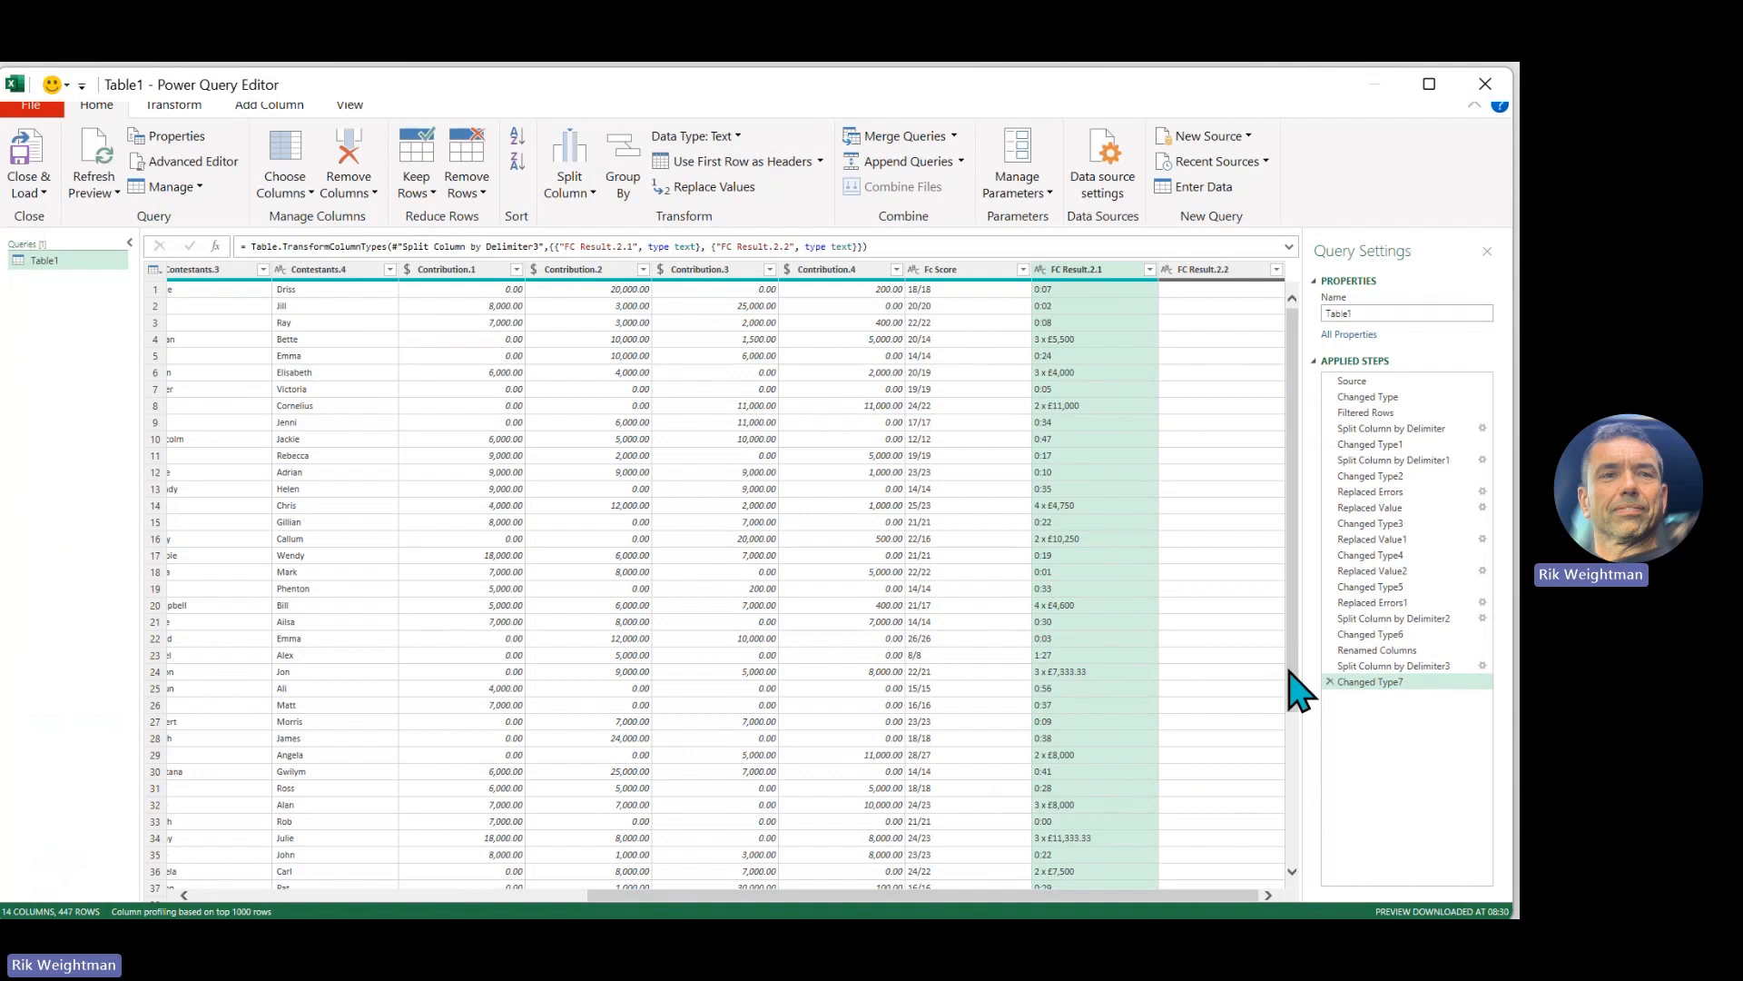
click(1218, 270)
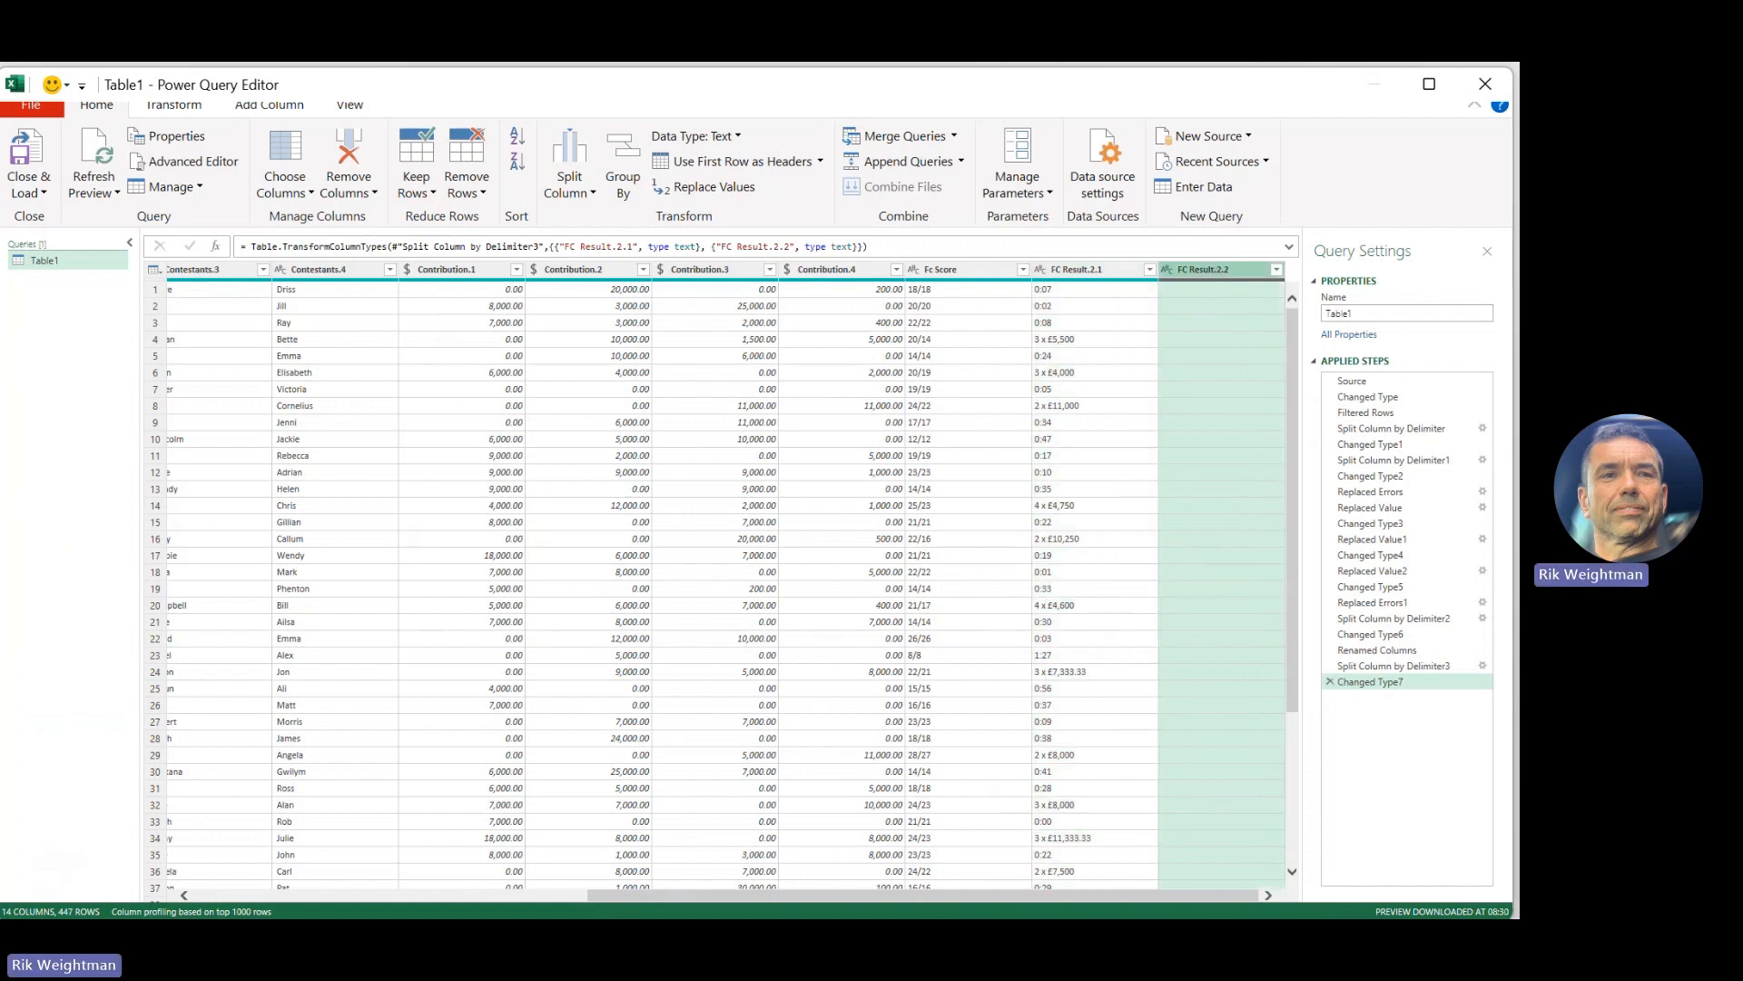
key(Delete)
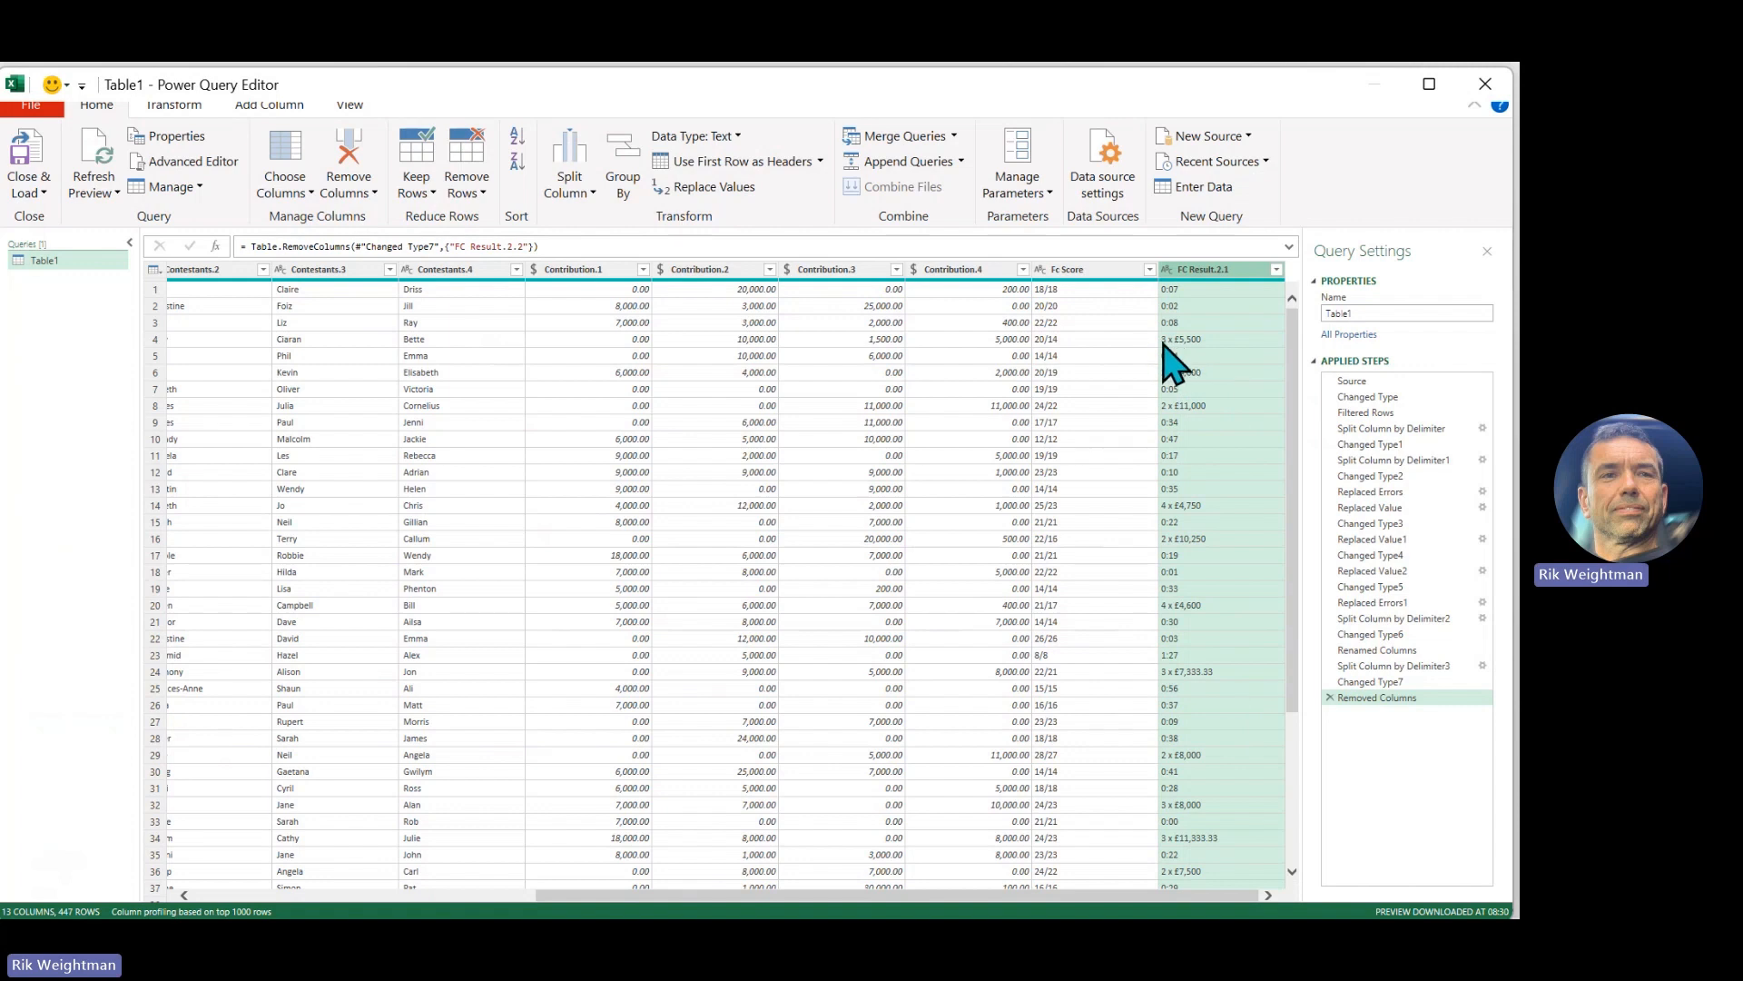
- Split the FC Result.2.1 column by the custom delimiter "x" at each occurrence
click(1234, 339)
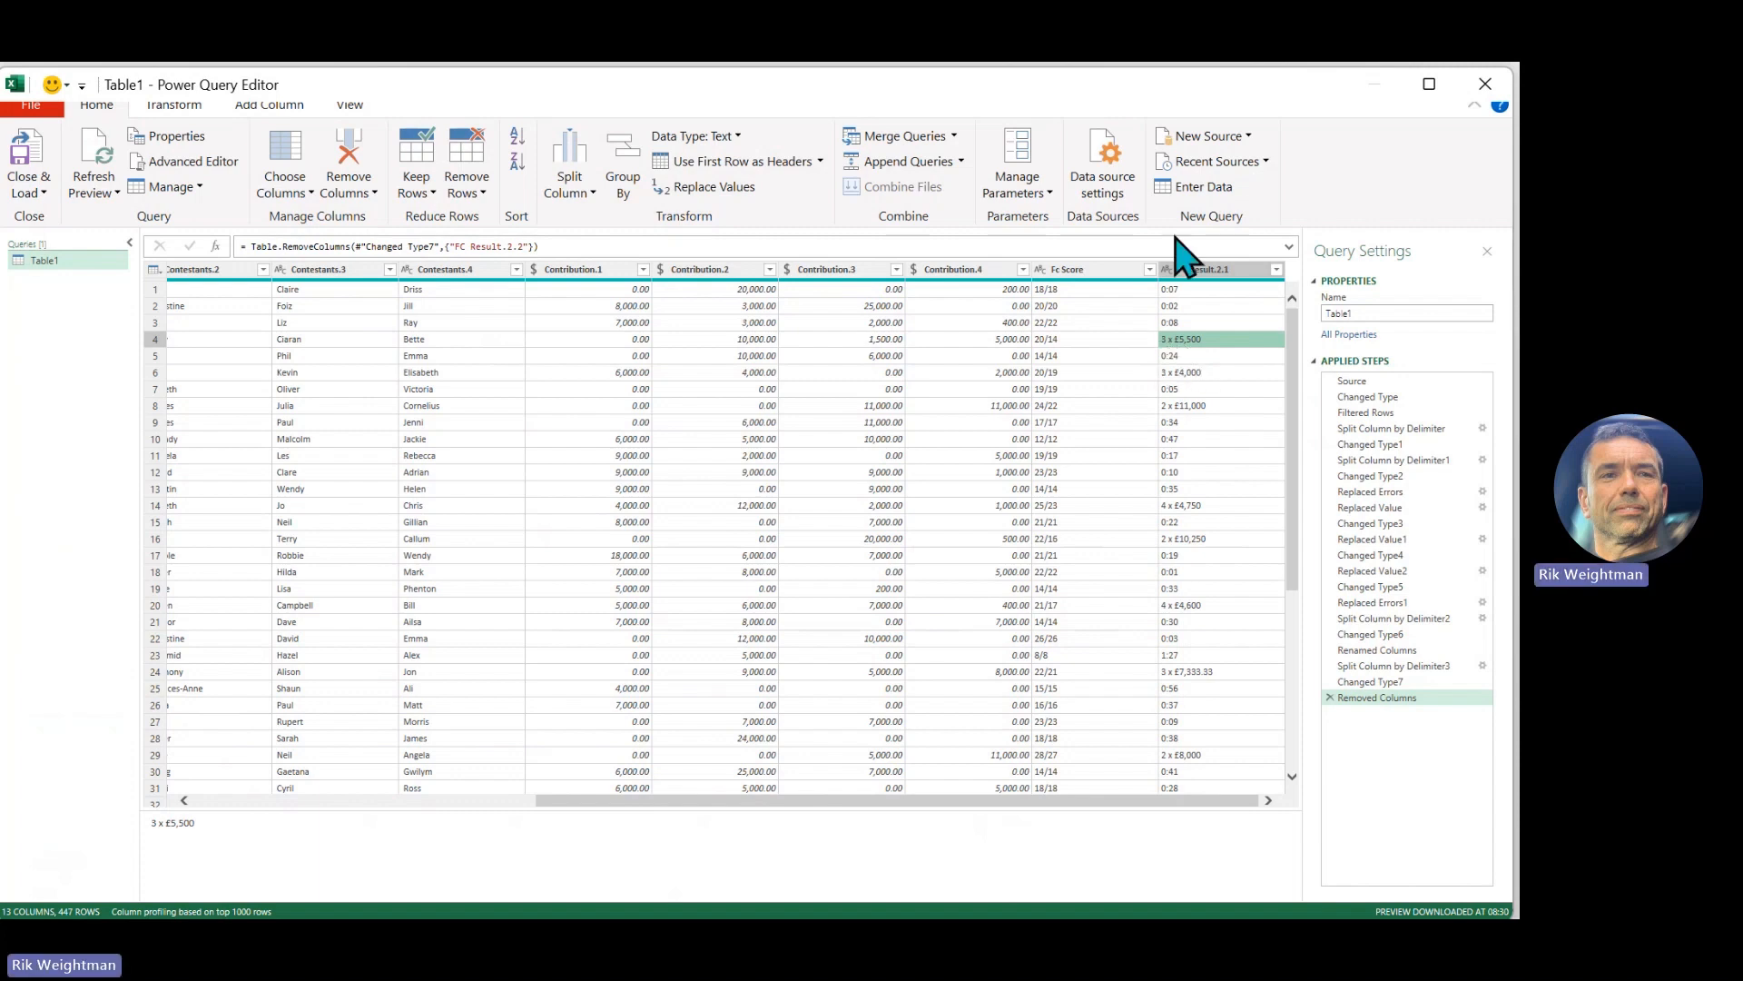
click(1212, 270)
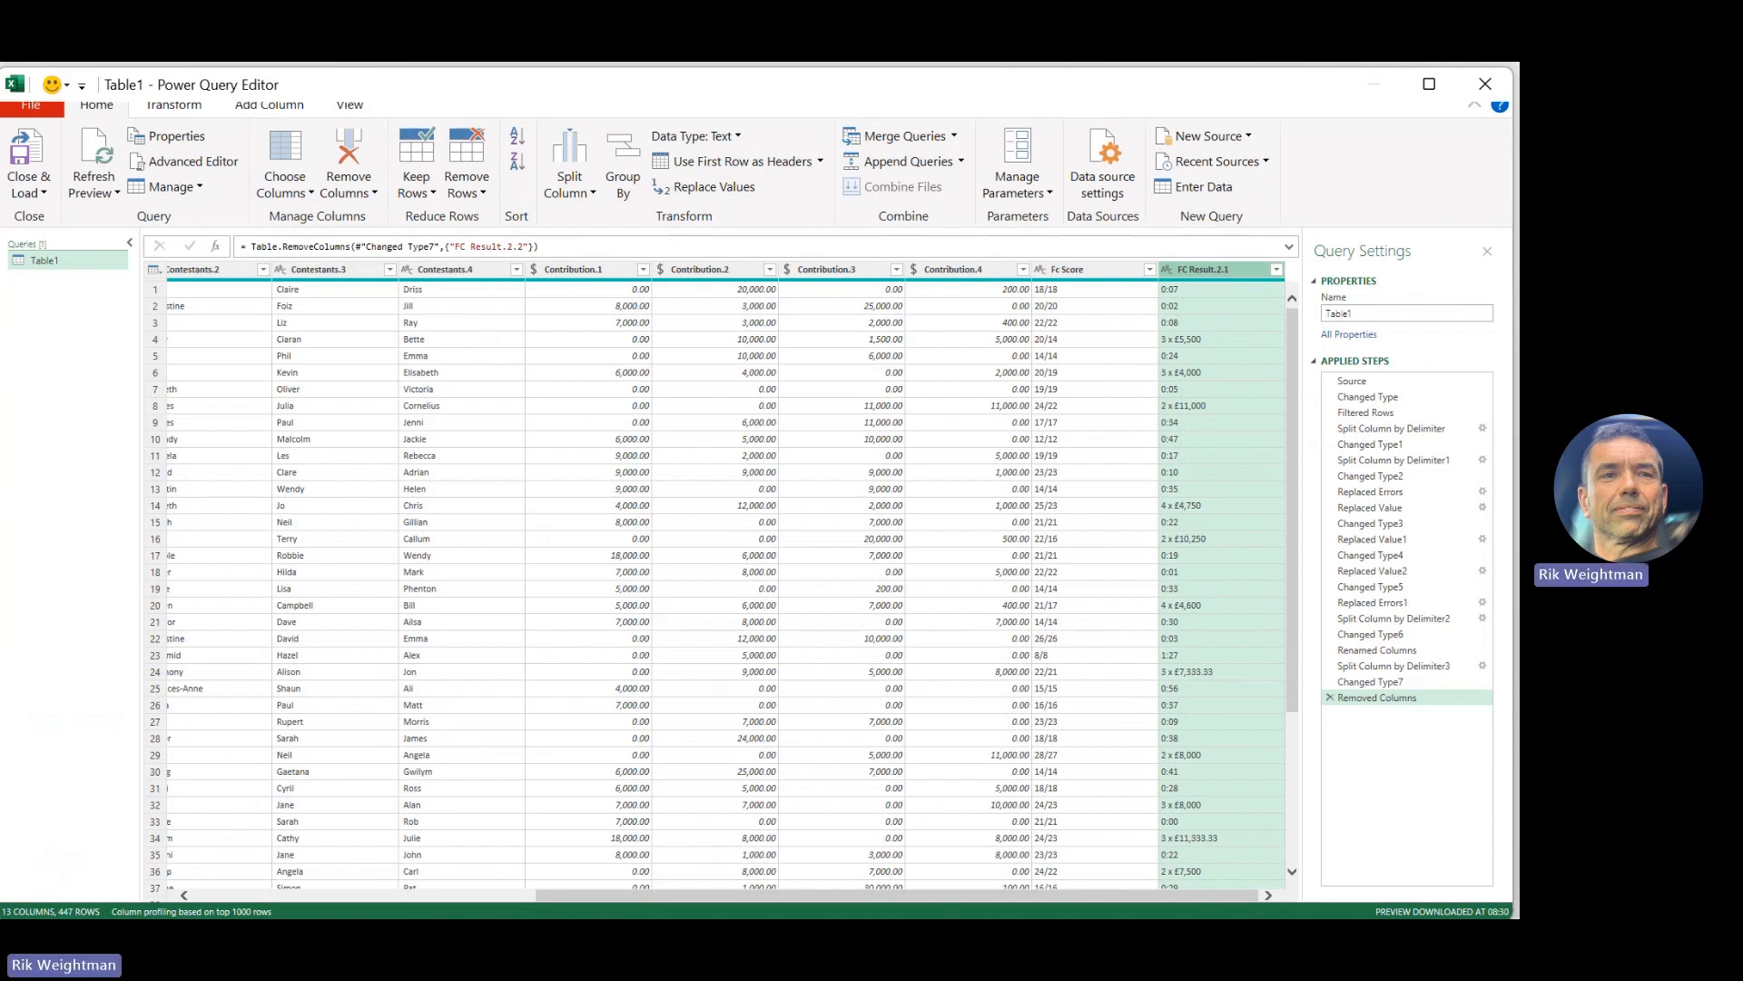
click(603, 215)
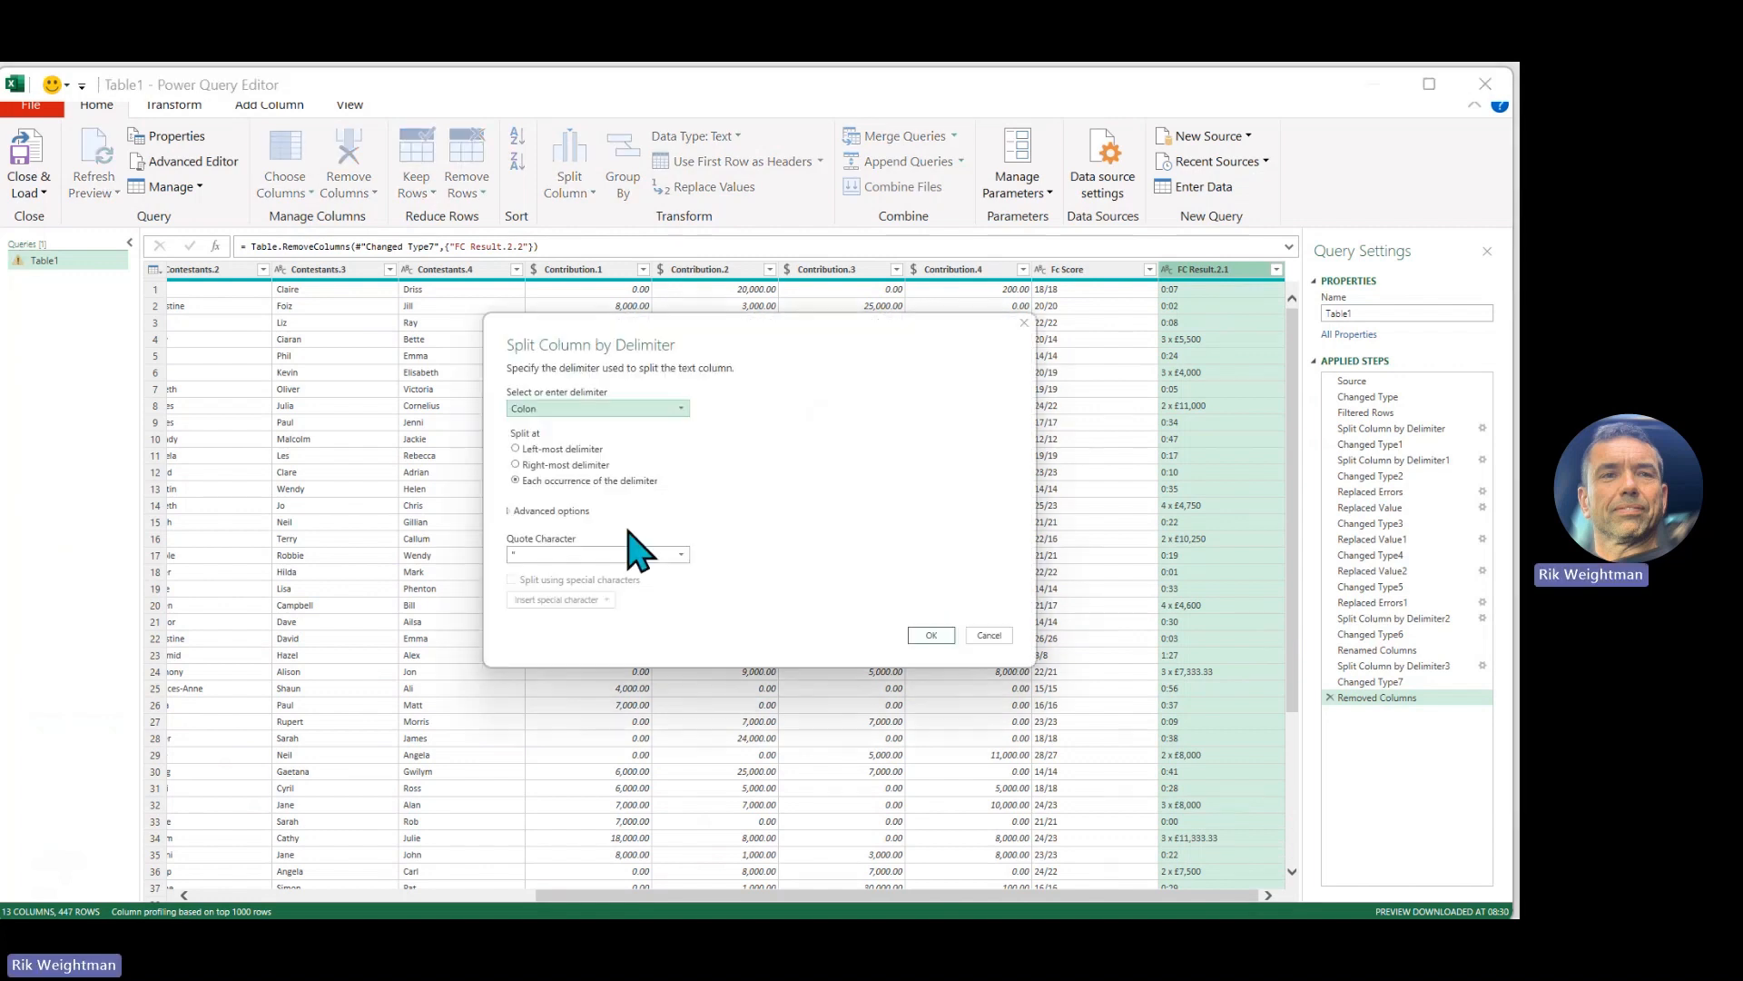
click(623, 408)
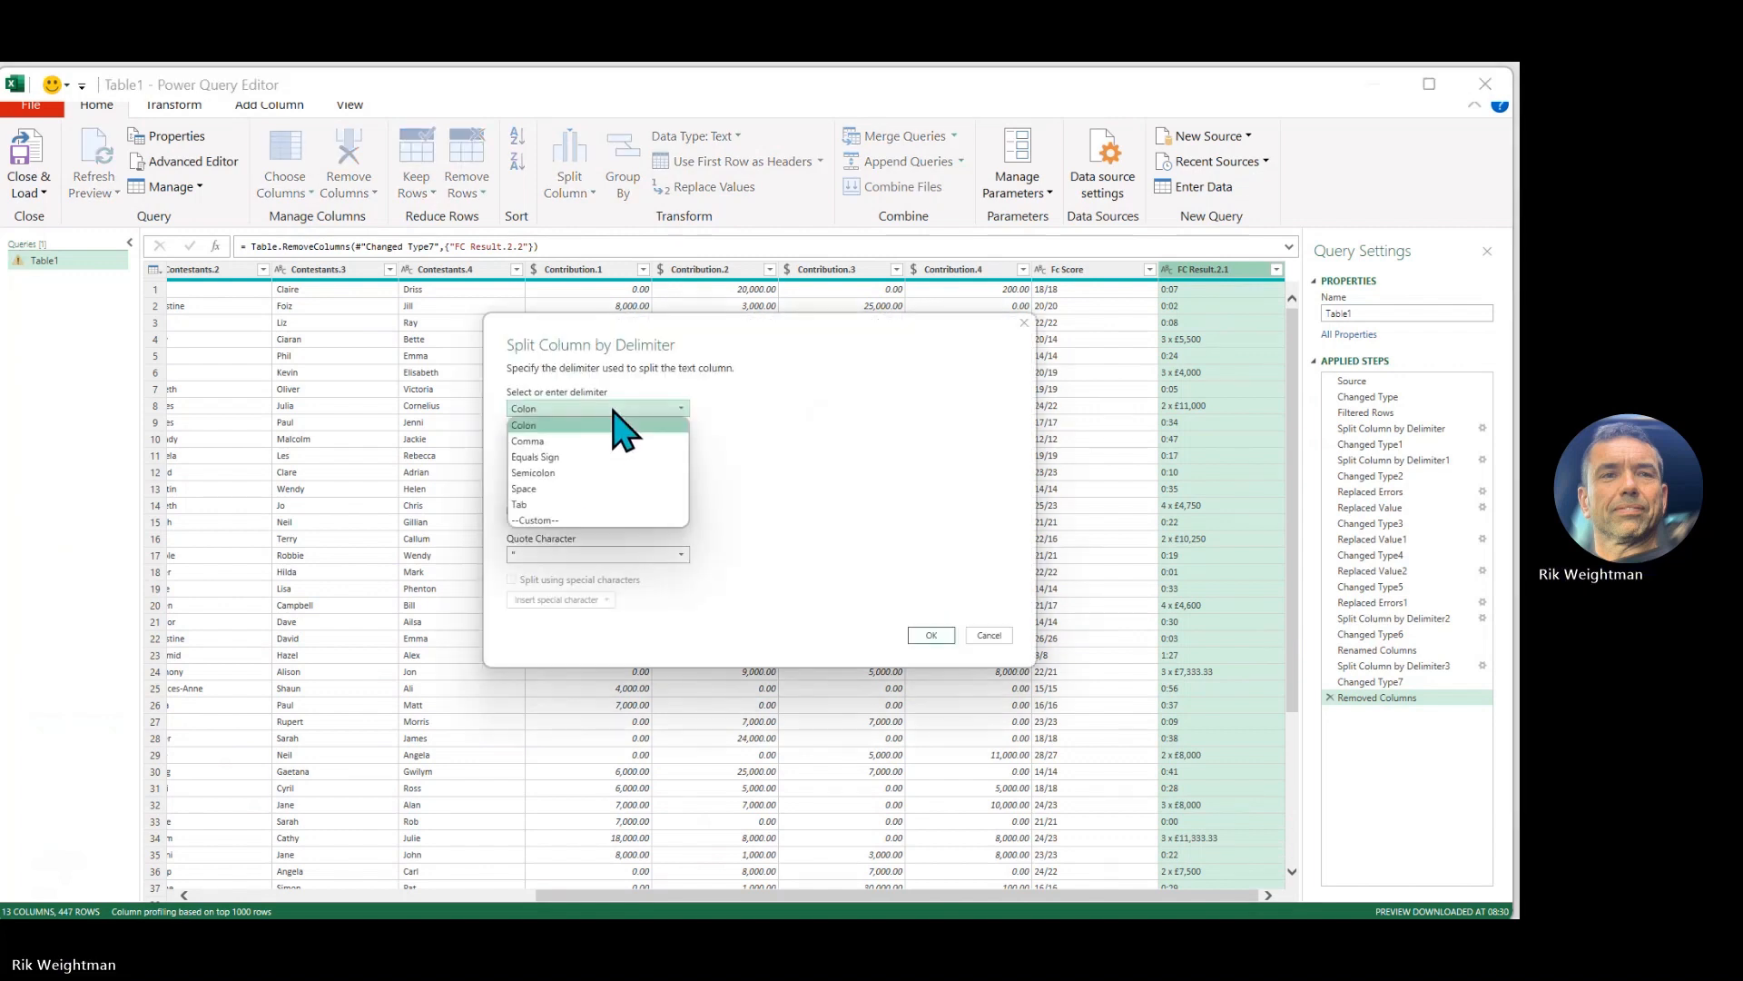
click(579, 521)
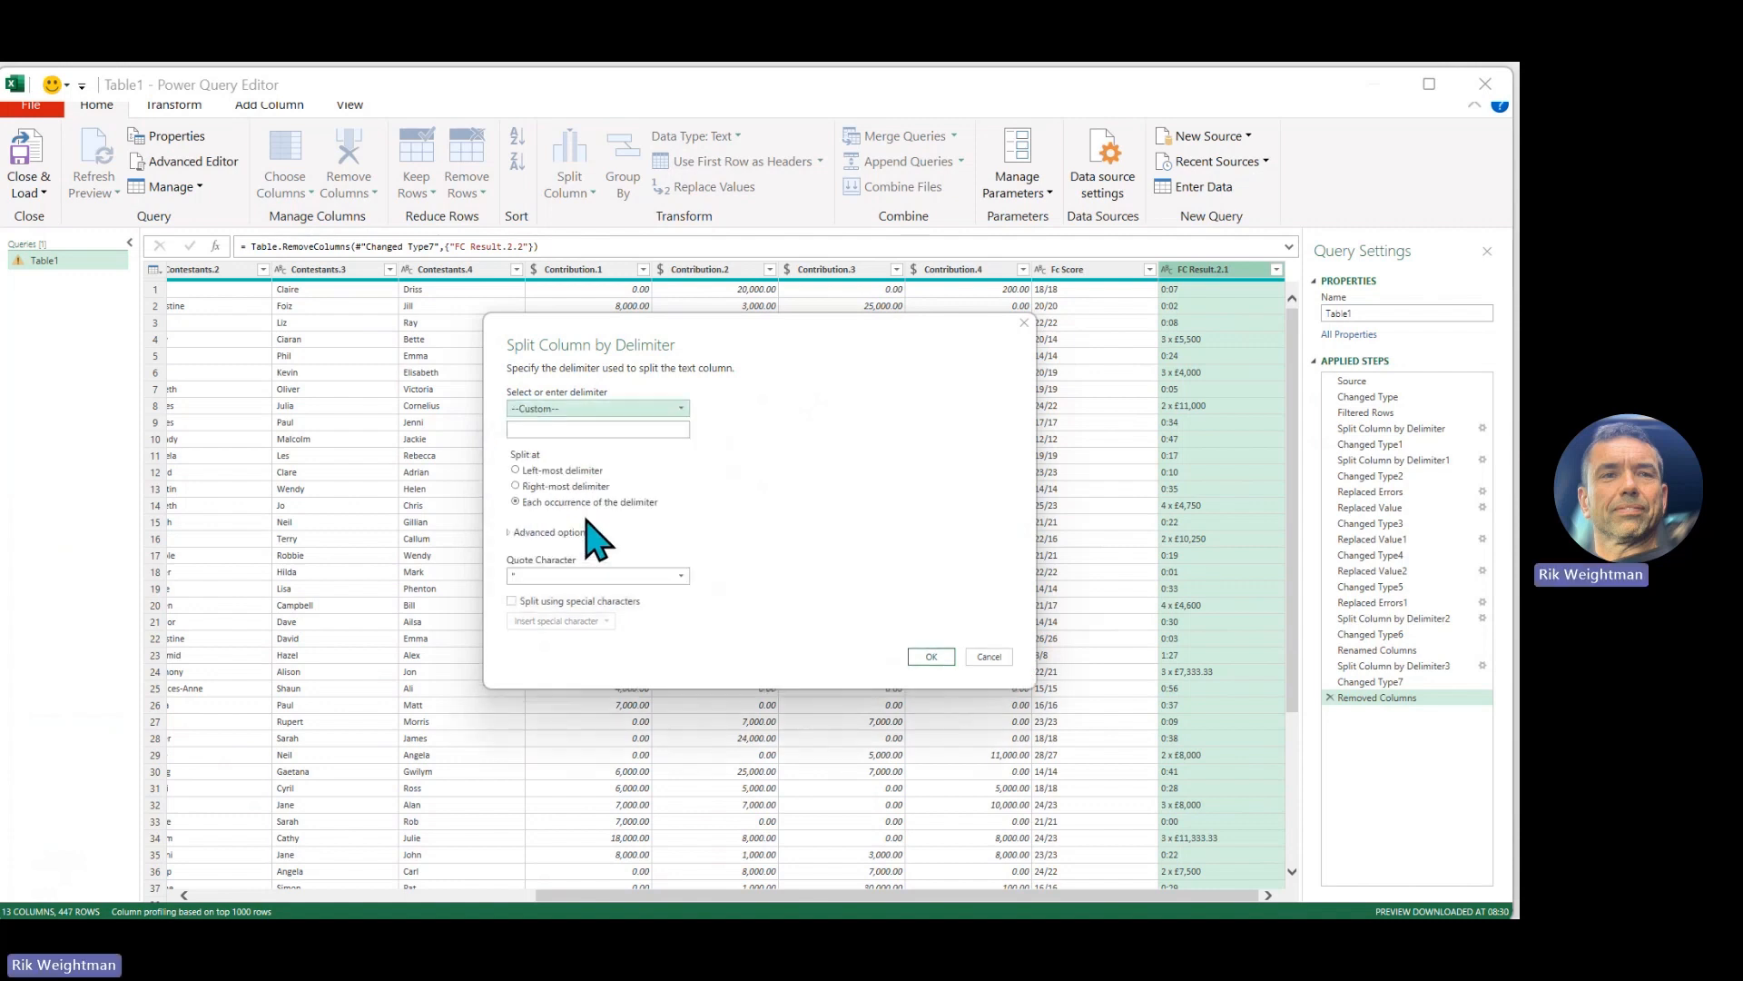
click(568, 429)
text(x)
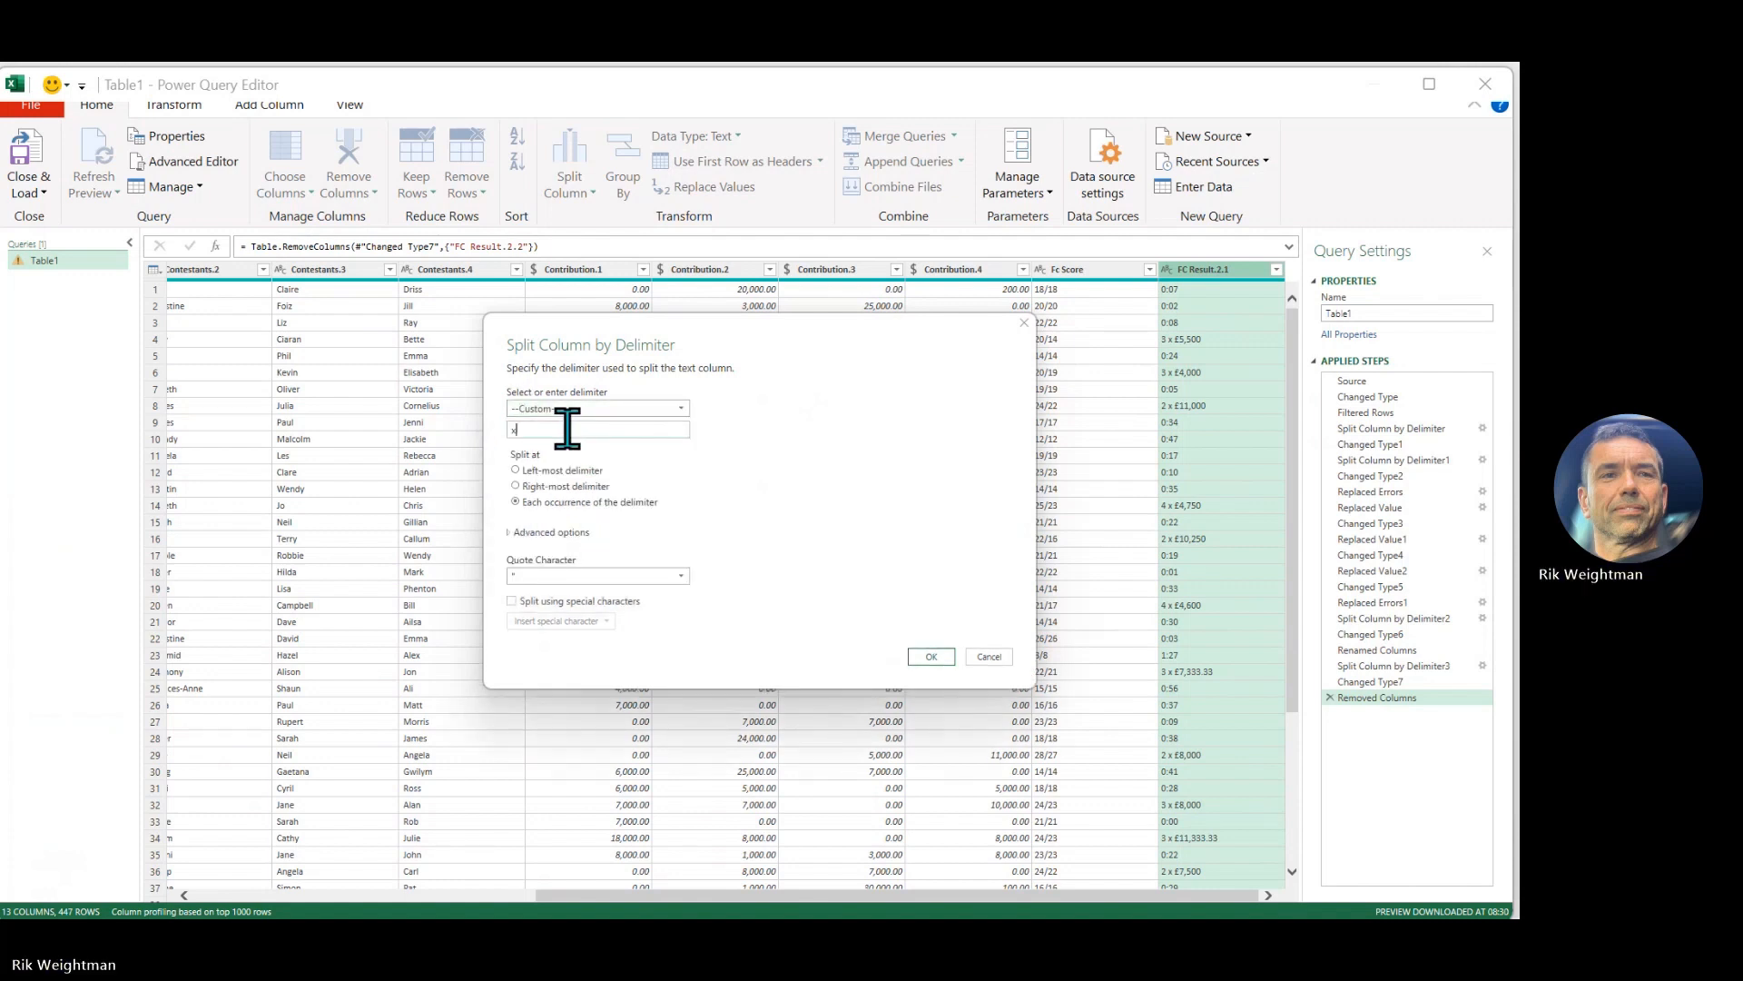
click(932, 657)
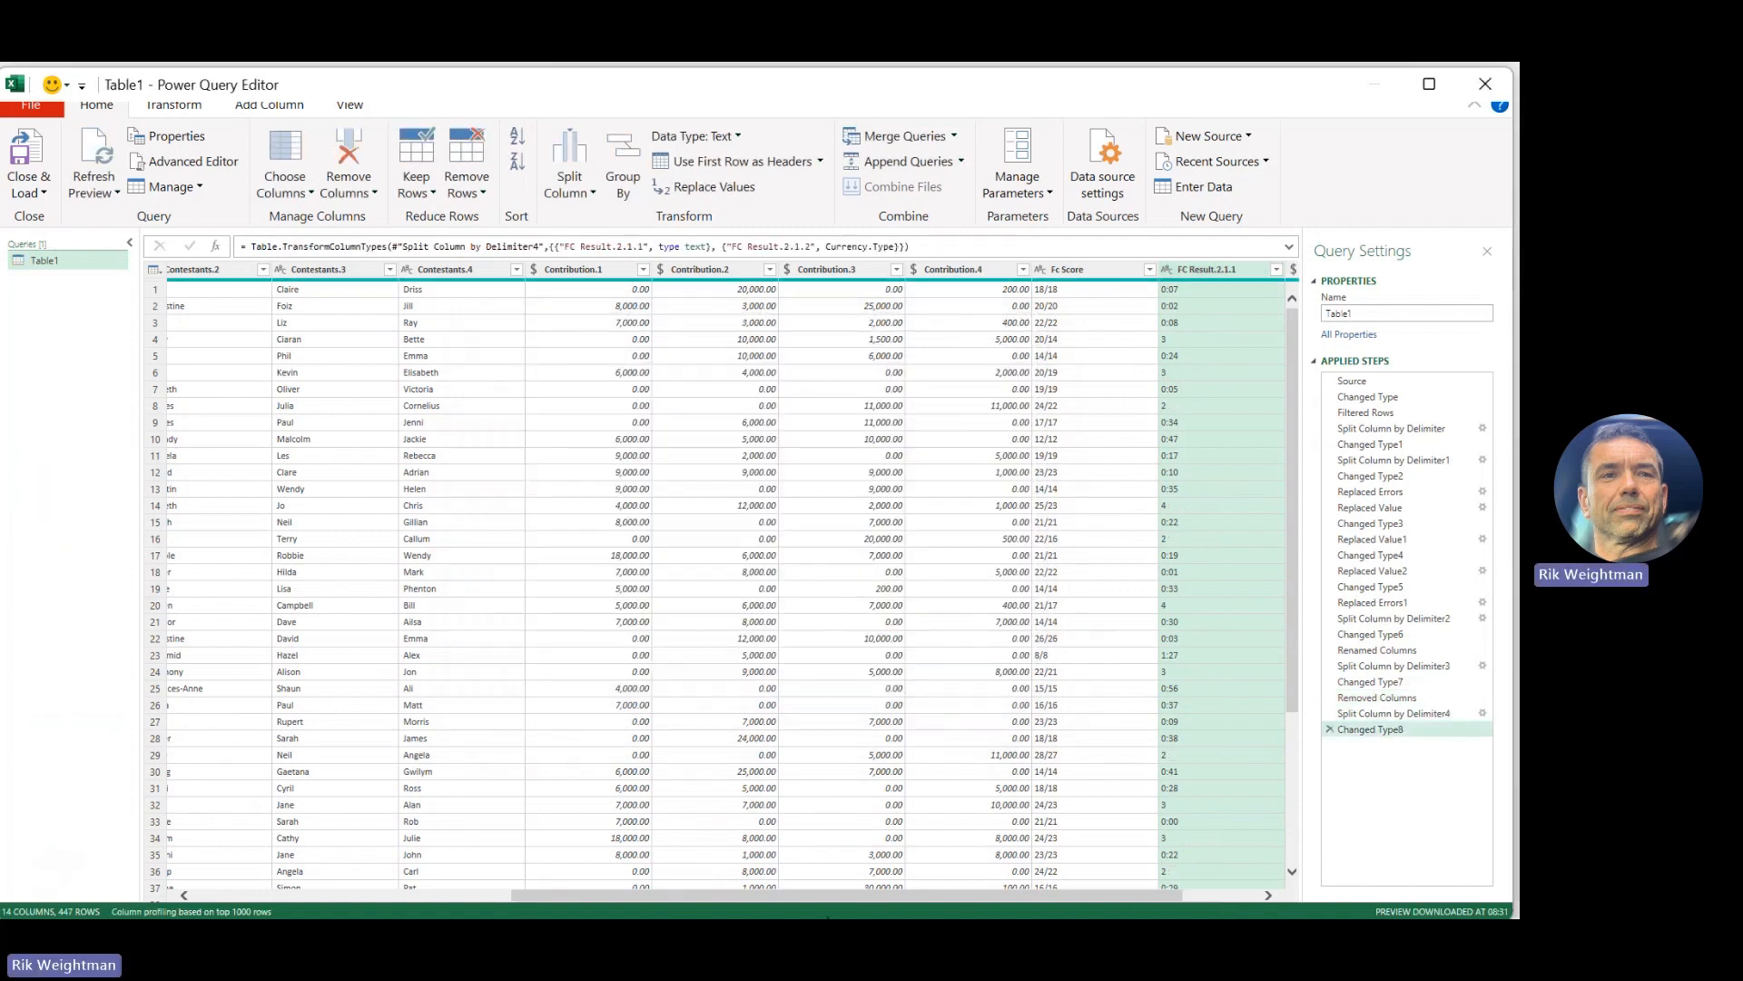
- Change the FC Result.2.1.1 column to Whole Number, replacing the current conversion, and replace its errors with 0
drag(971, 897, 1051, 899)
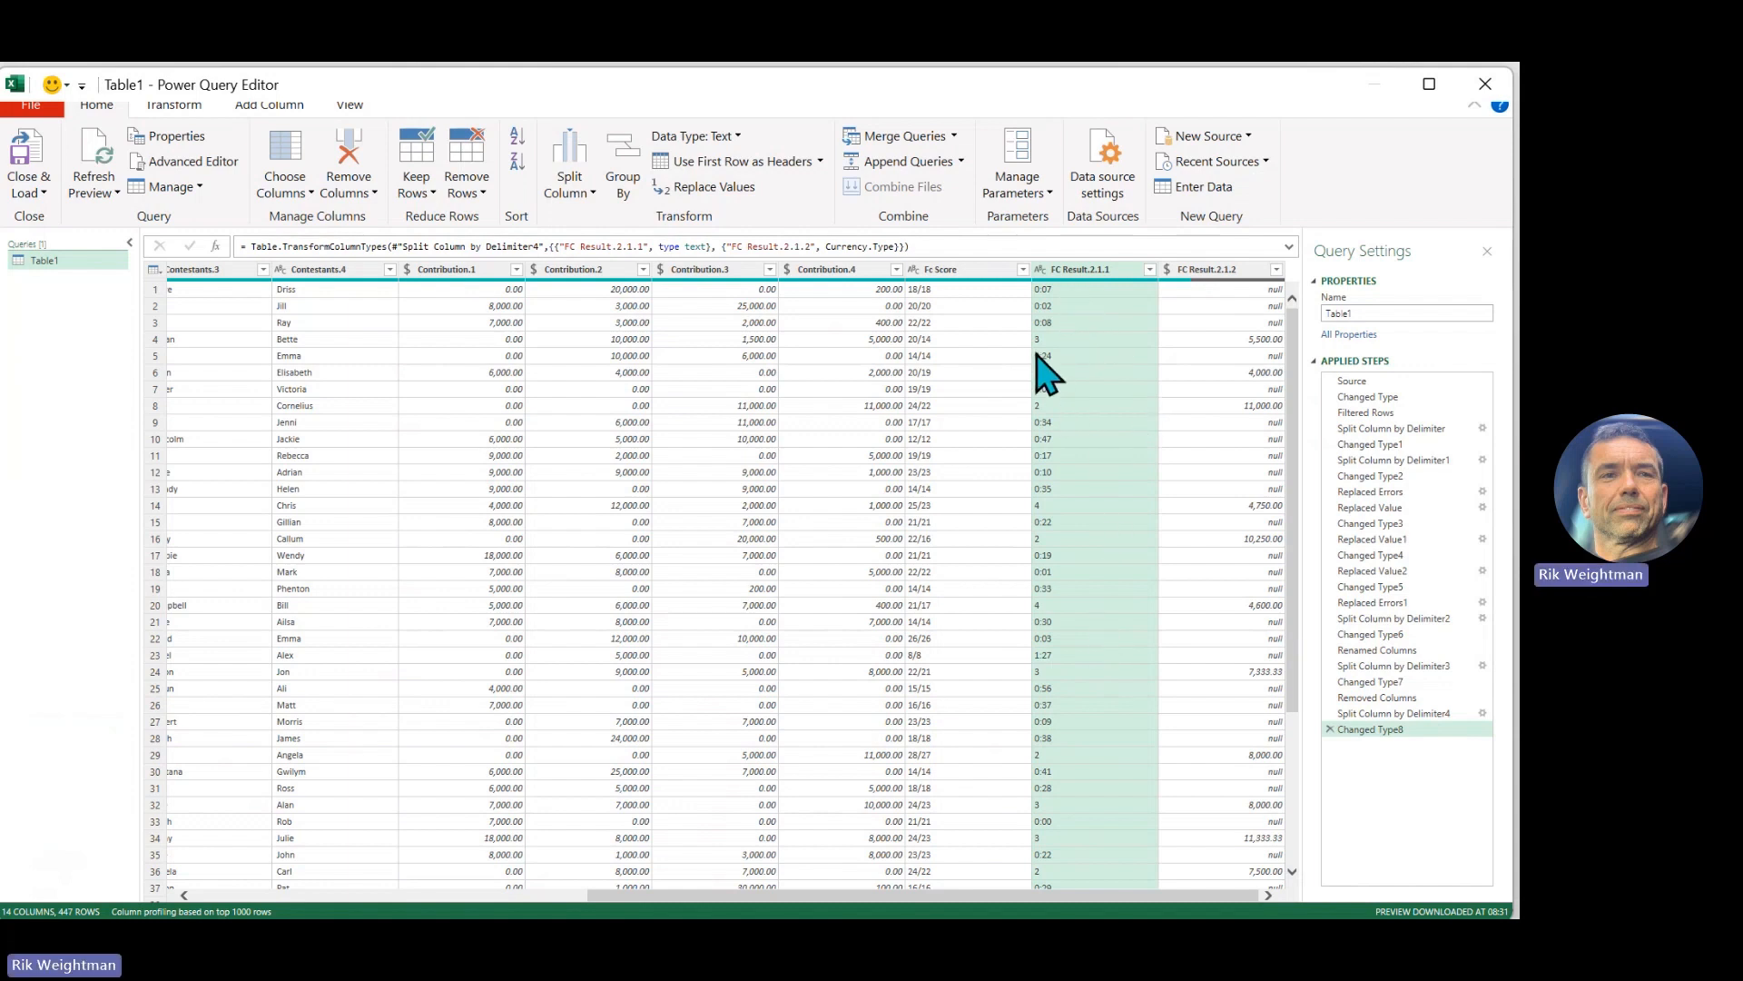
click(1068, 341)
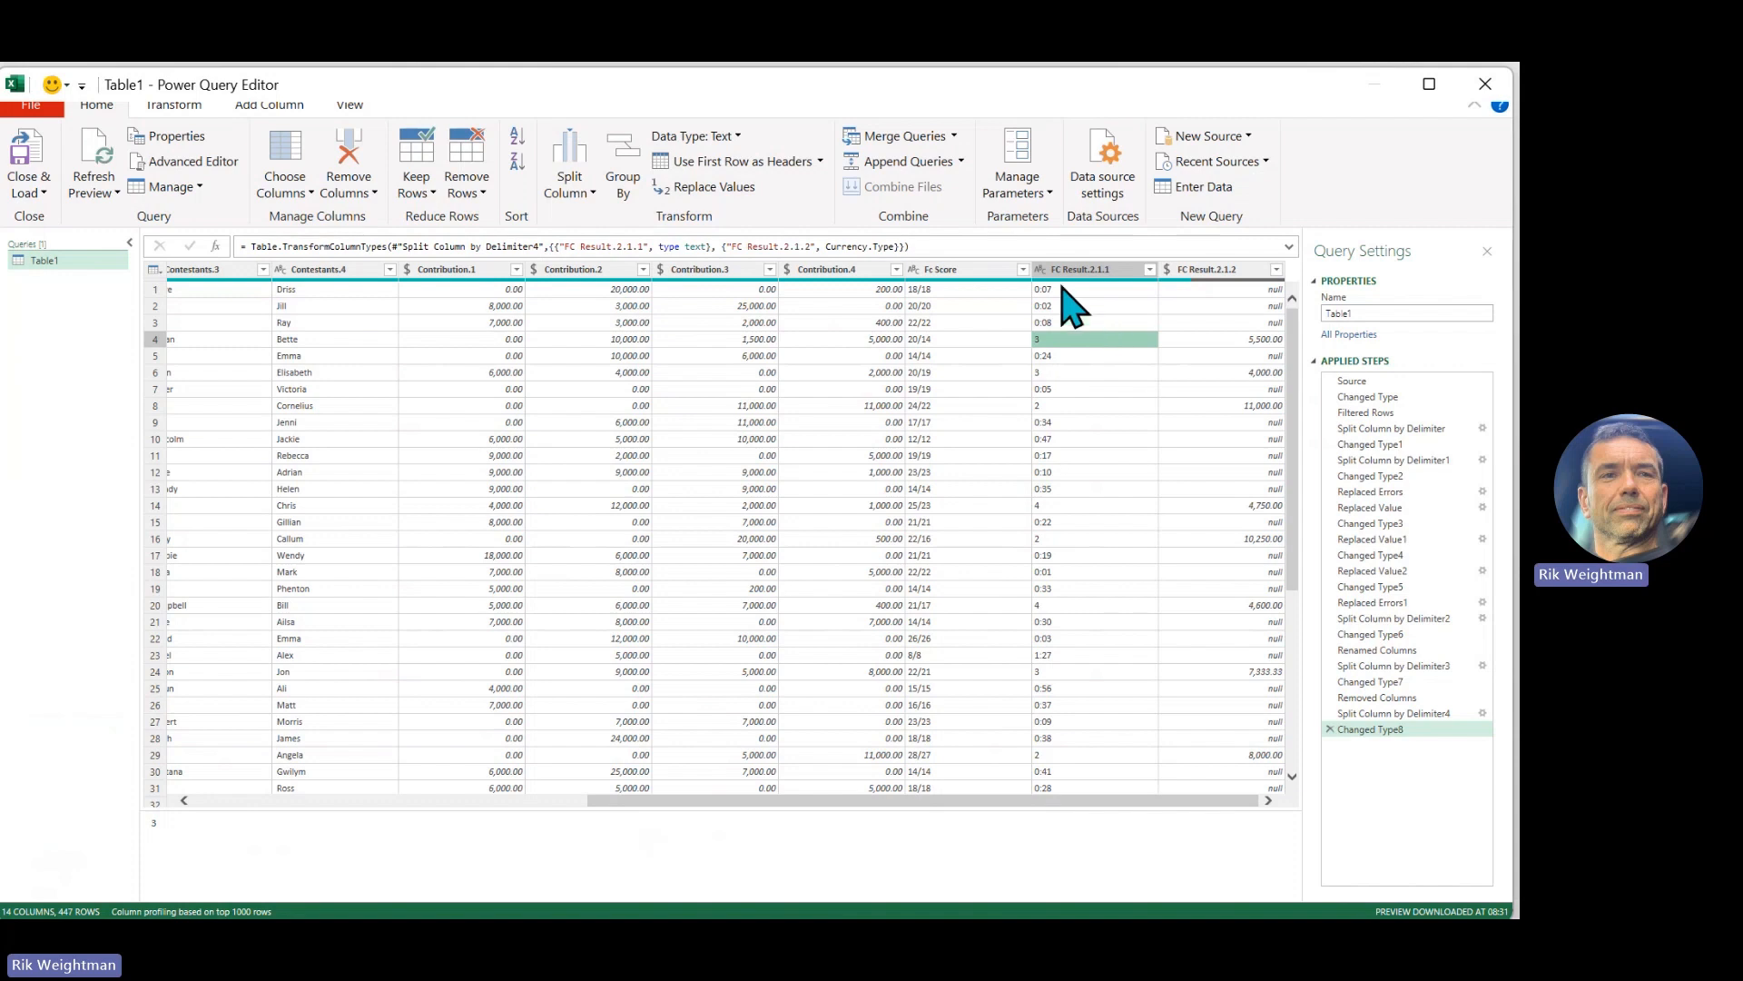
scroll(1044, 445, down, 1)
scroll(1099, 690, up, 1)
click(1106, 271)
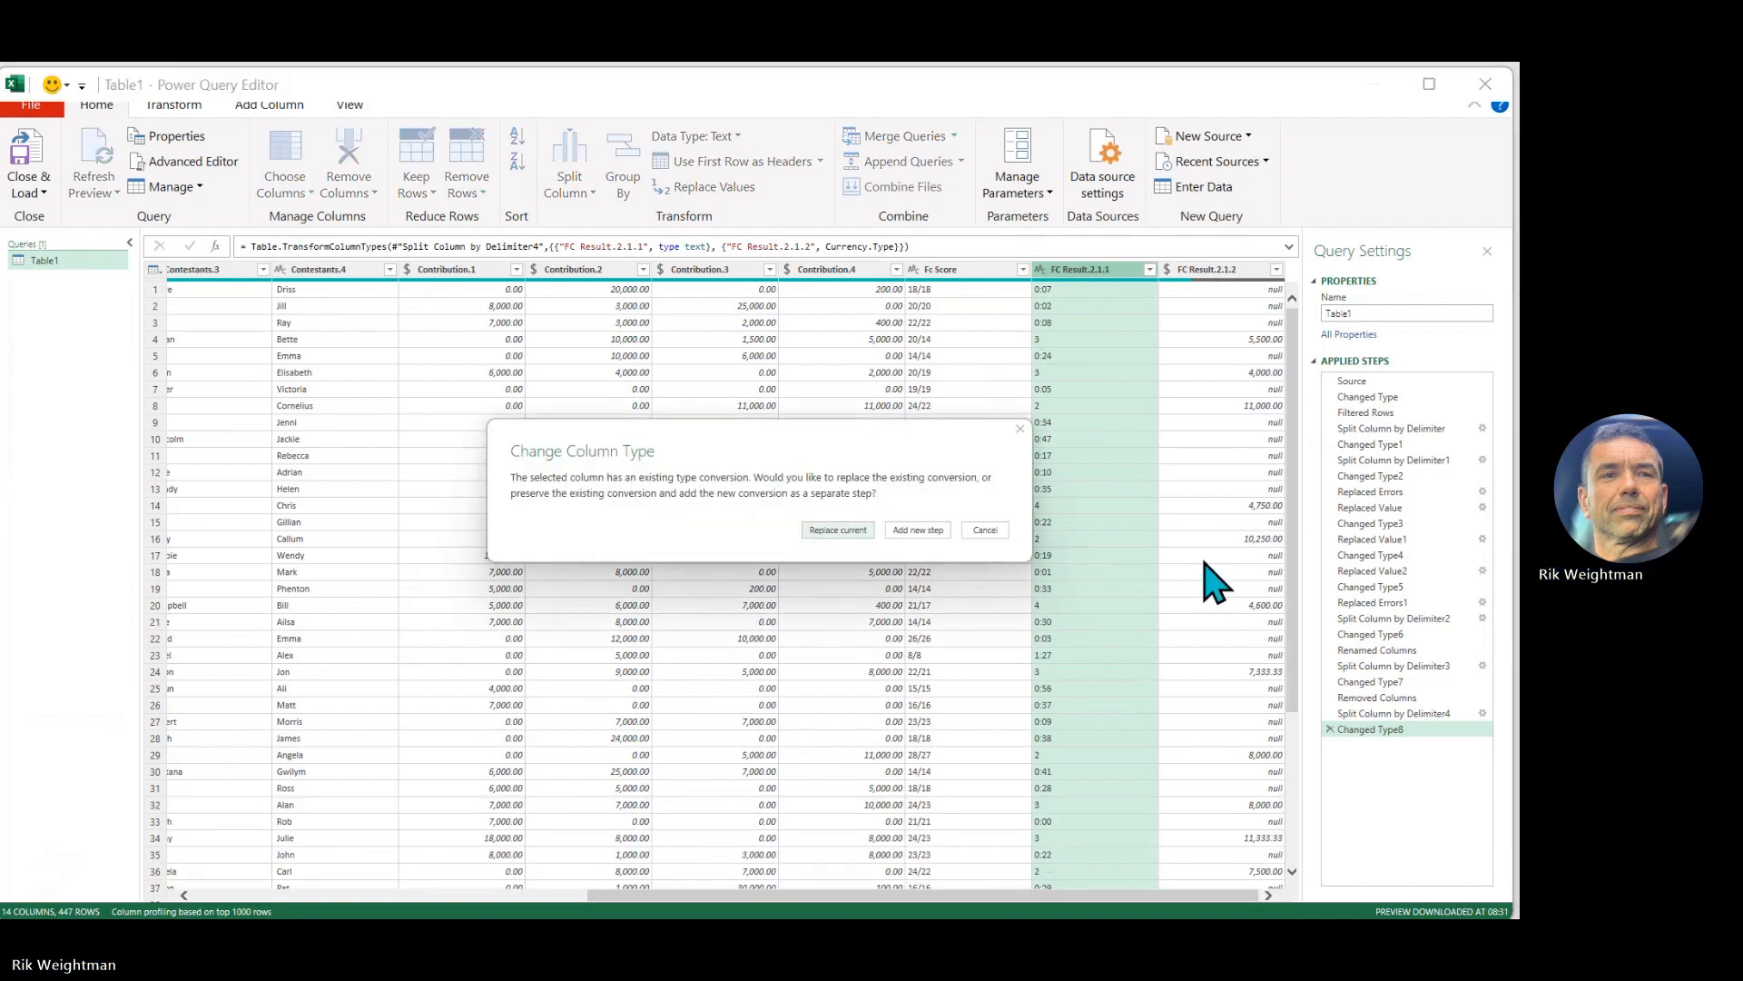
click(836, 531)
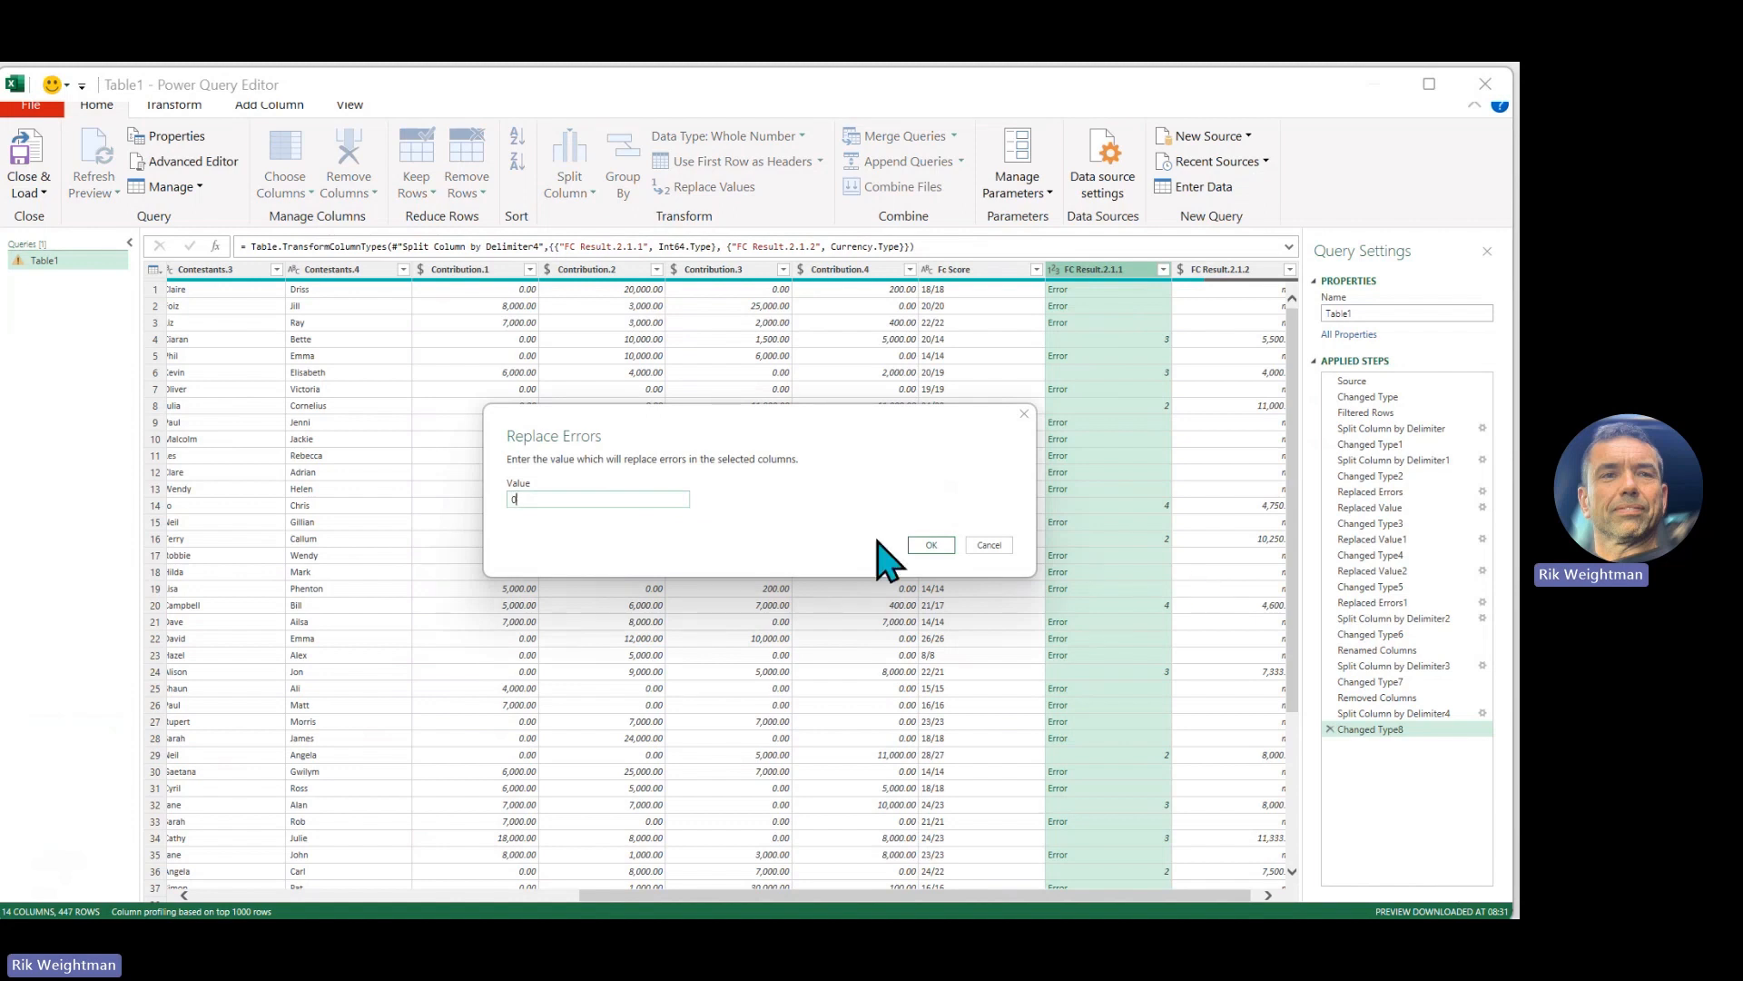
click(930, 545)
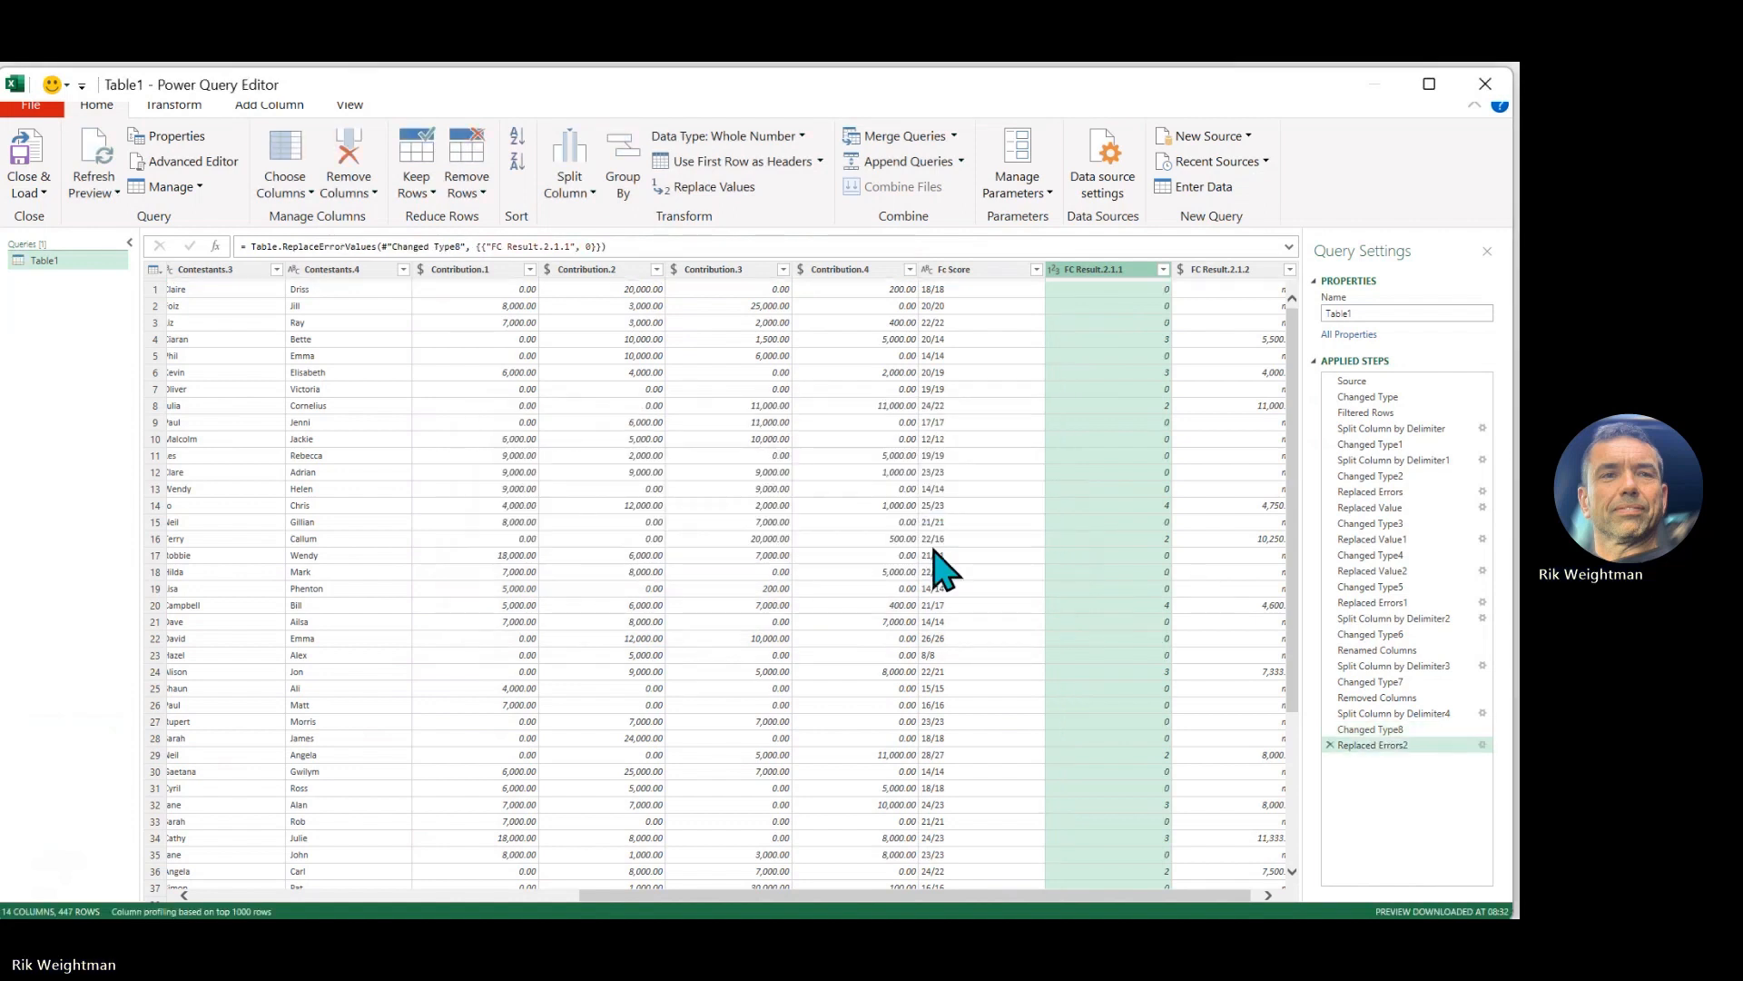
- Rename the FC Result.2.1.1 column as "Number Winners"
double_click(1111, 269)
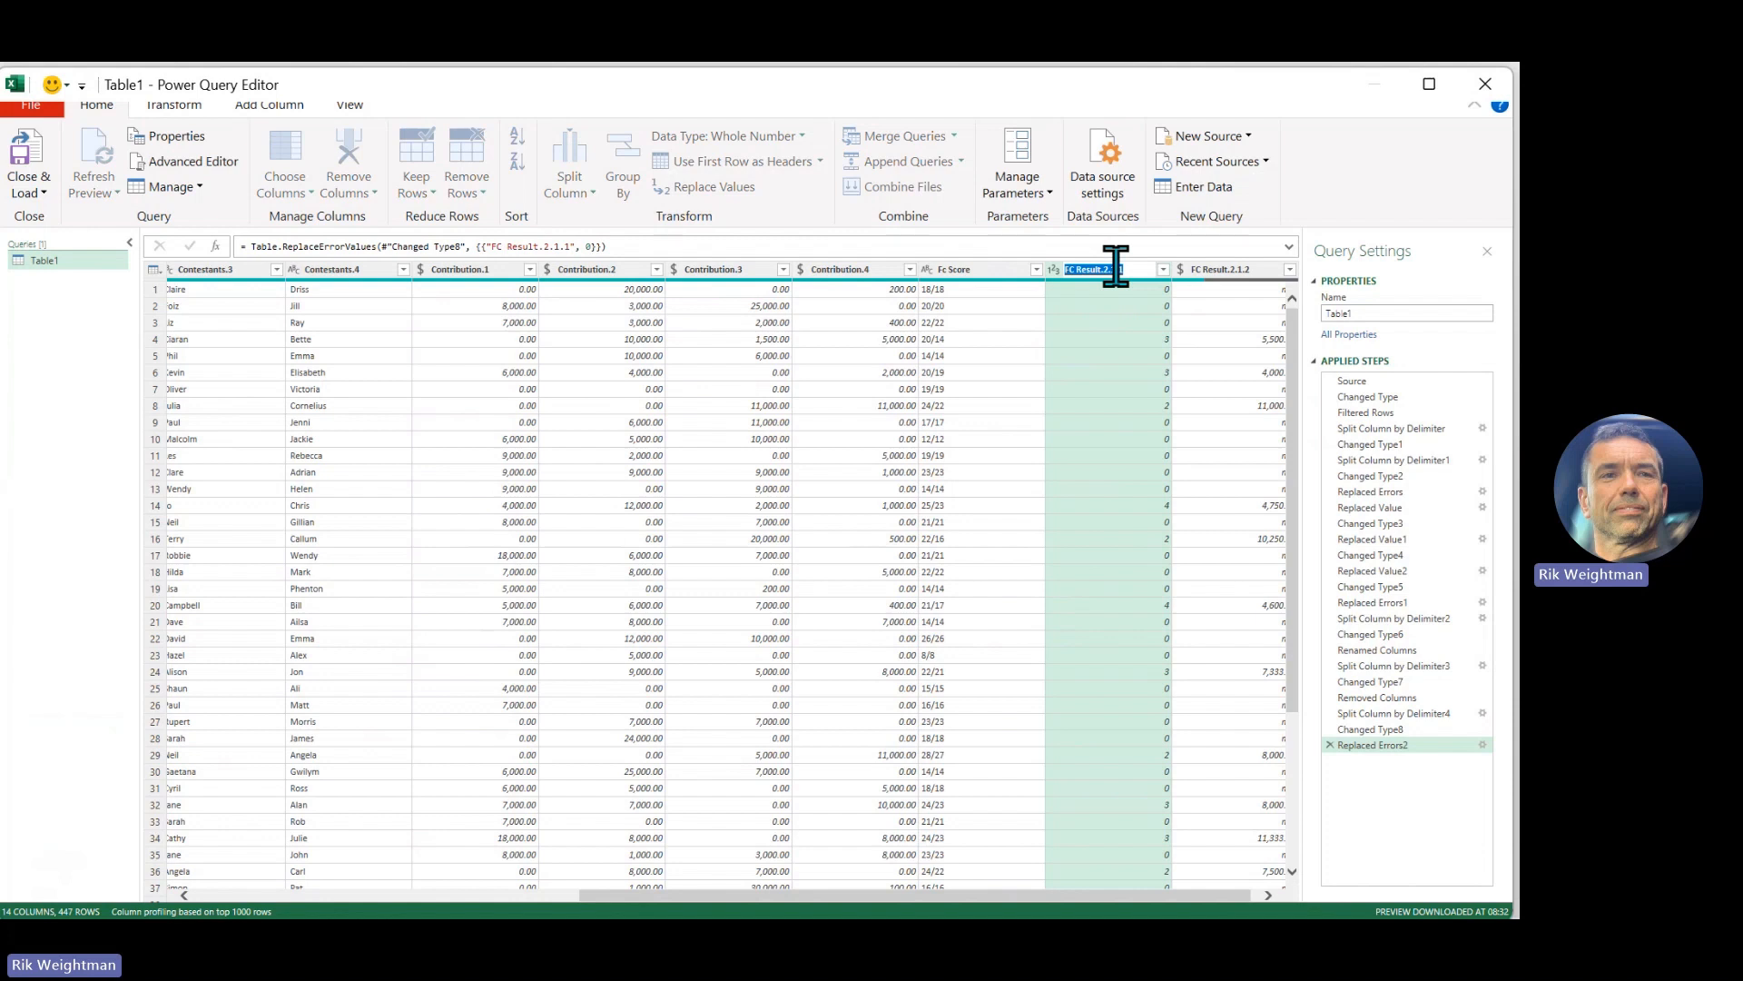
text(Number Winners)
key(Return)
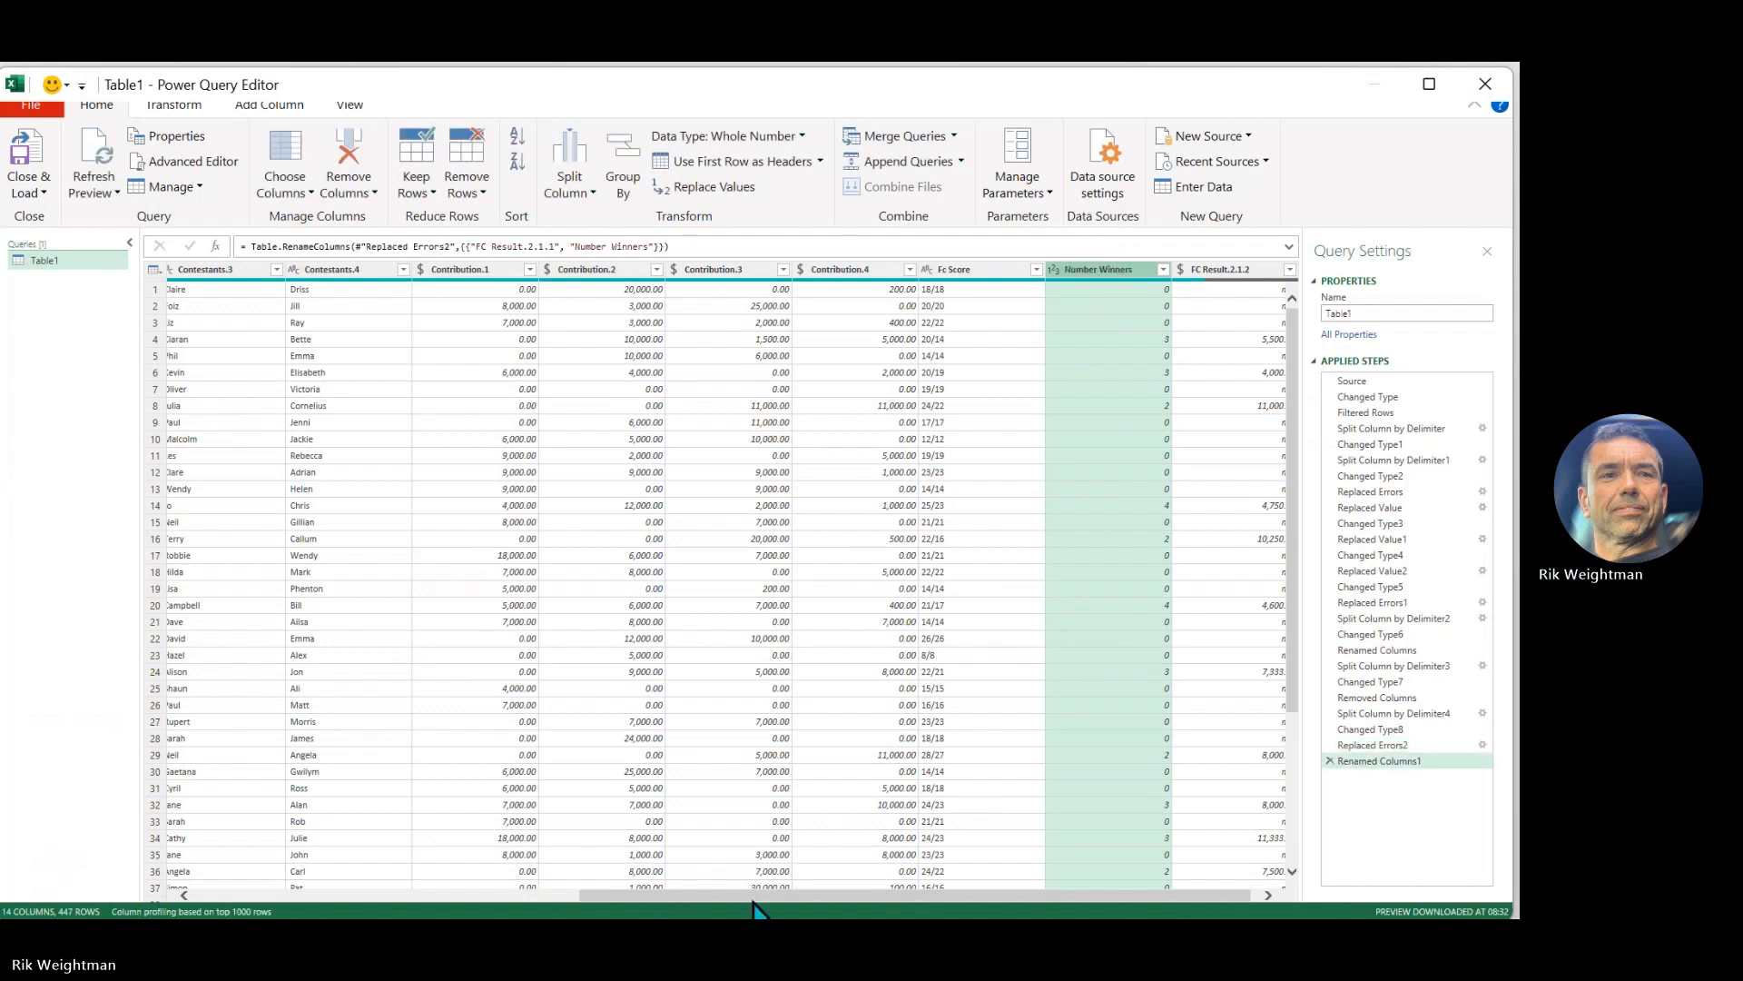
- Rename the FC Result.2.1.2 column as "Individual Winnings"
drag(758, 897, 1126, 902)
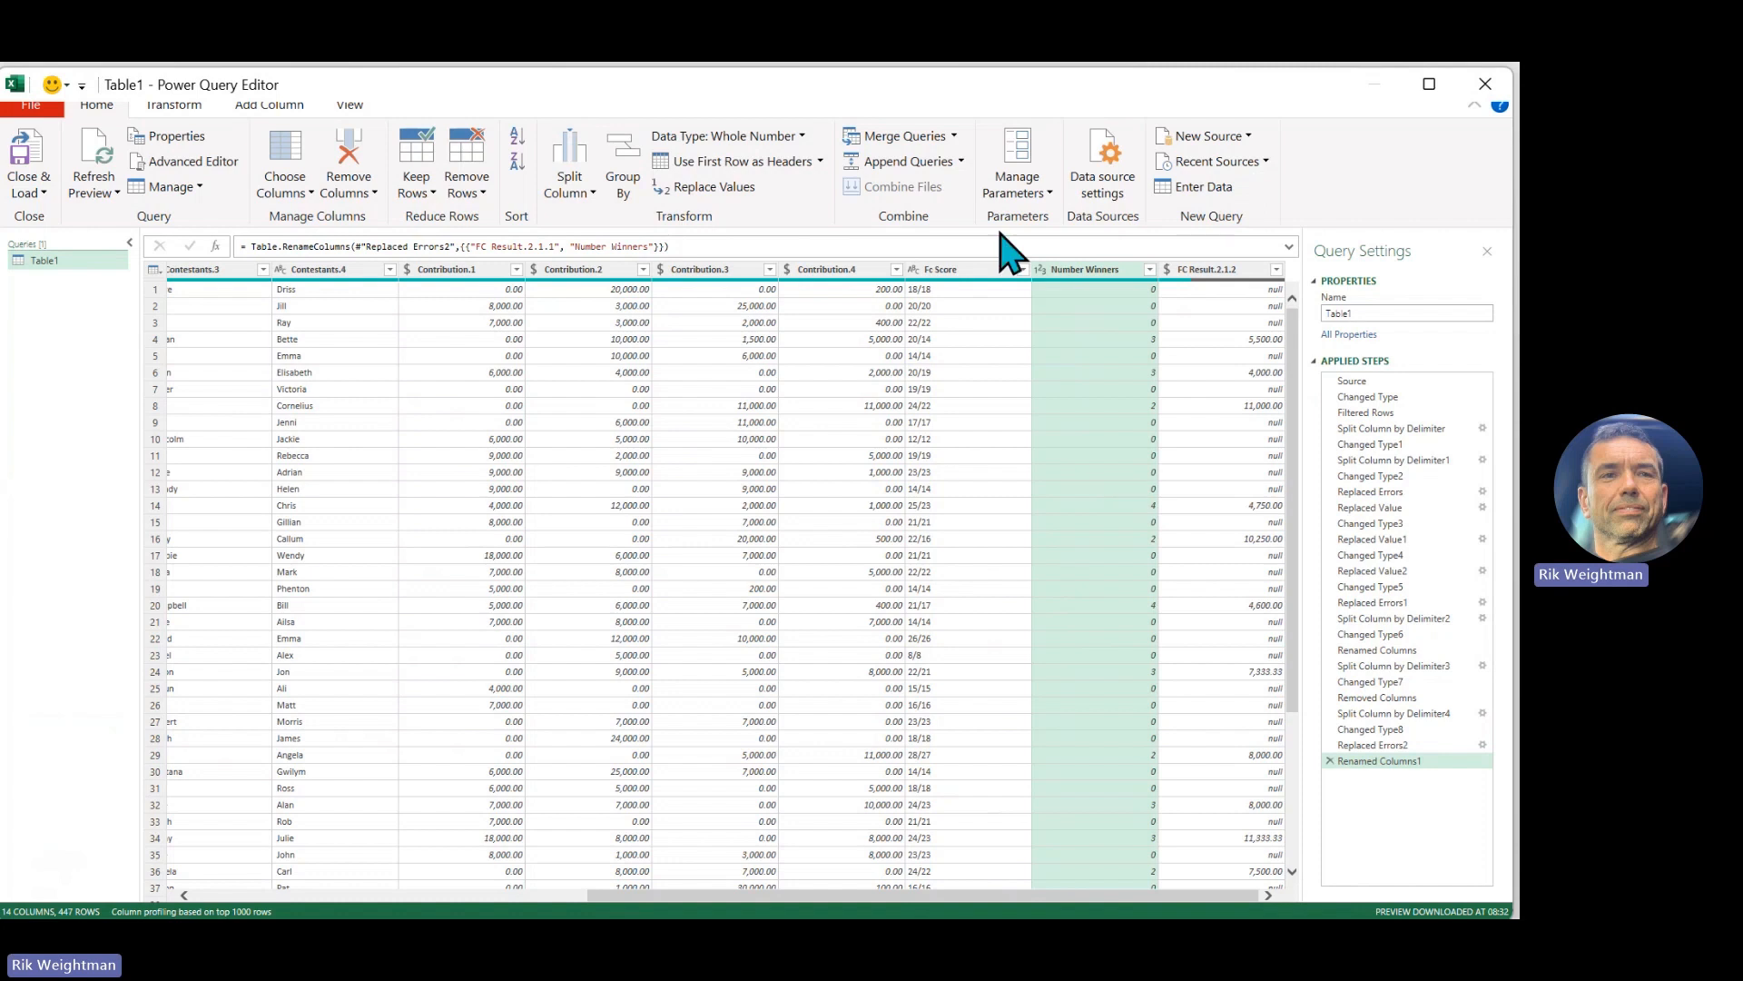
double_click(1200, 271)
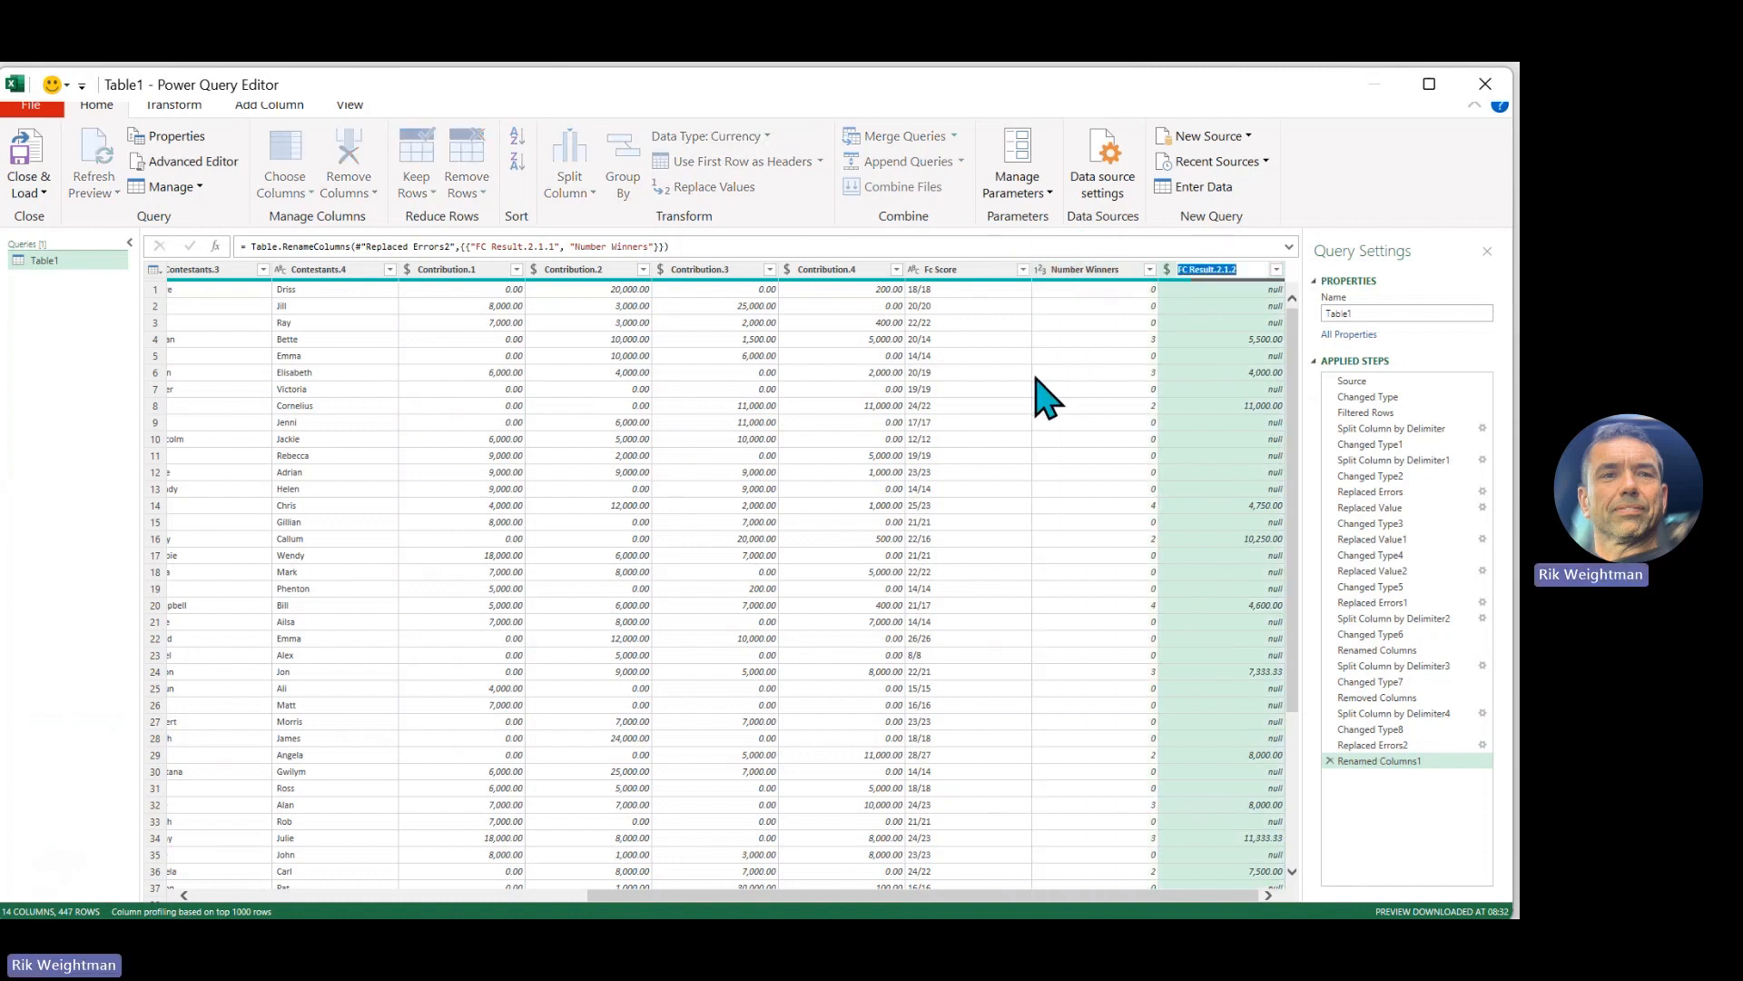
text(Ind)
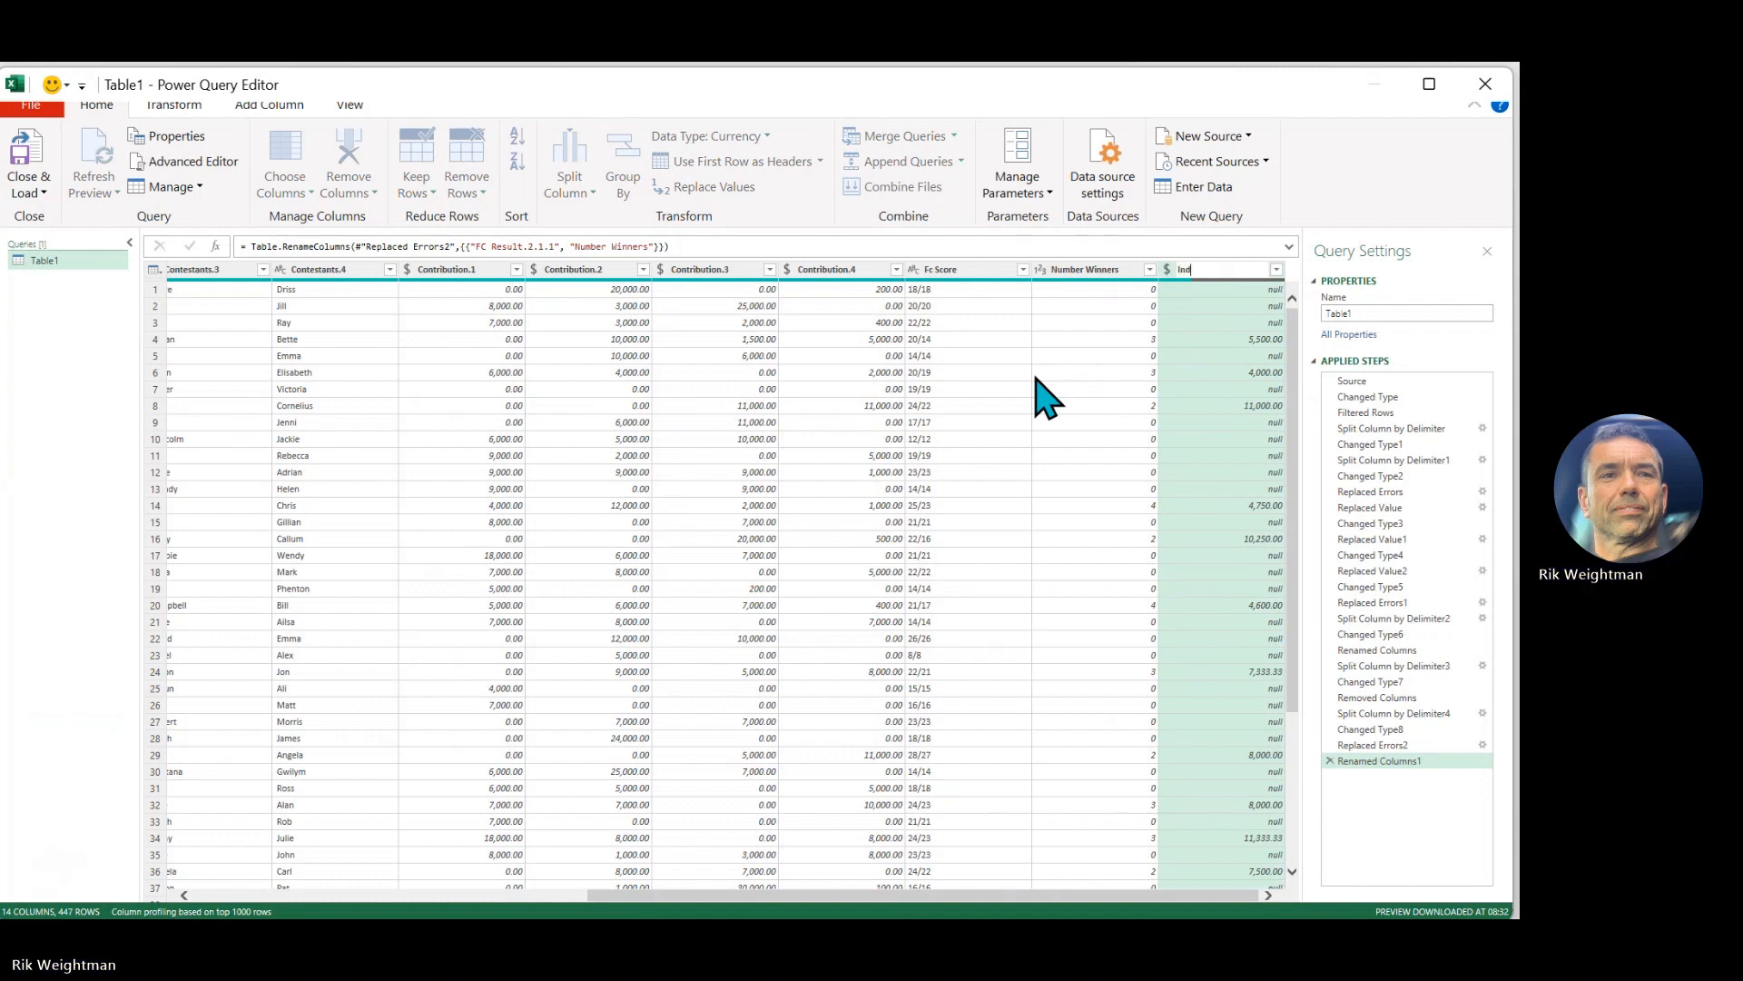
text(ividual)
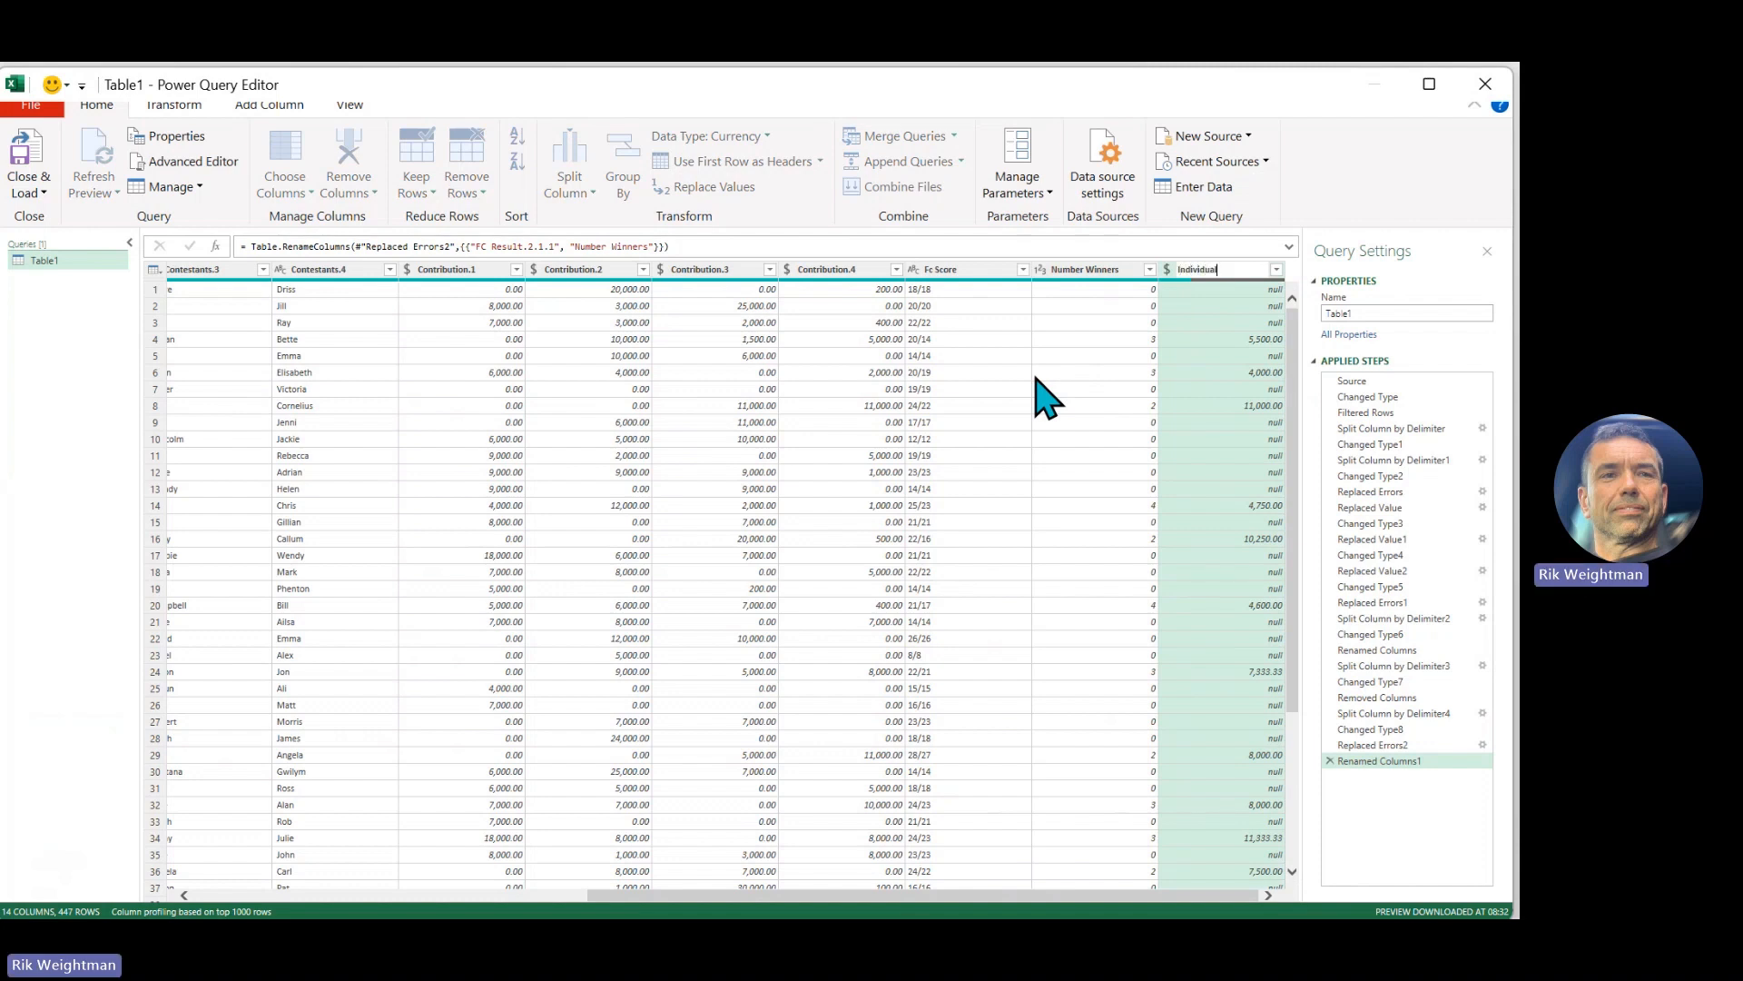
text( Winnings)
key(Return)
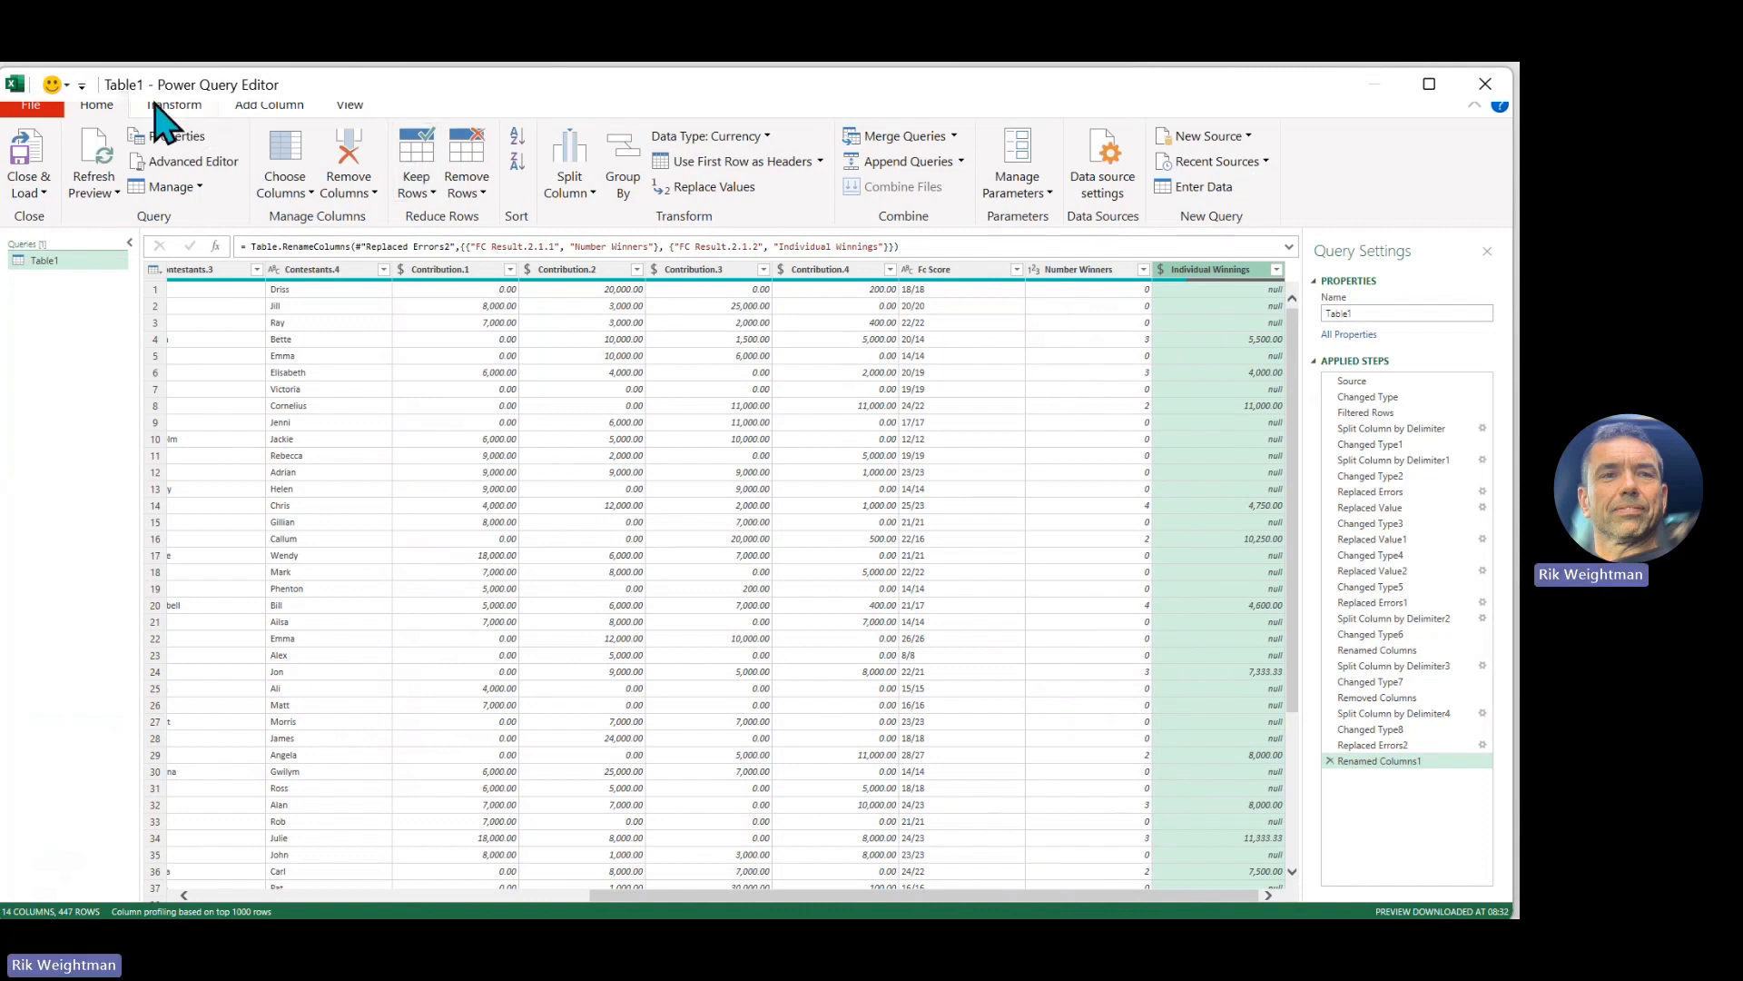
- Add a custom column named "Total Winnings" with the formula [Number Winners]*[Individual Winnings] and set its data type to Currency
click(270, 106)
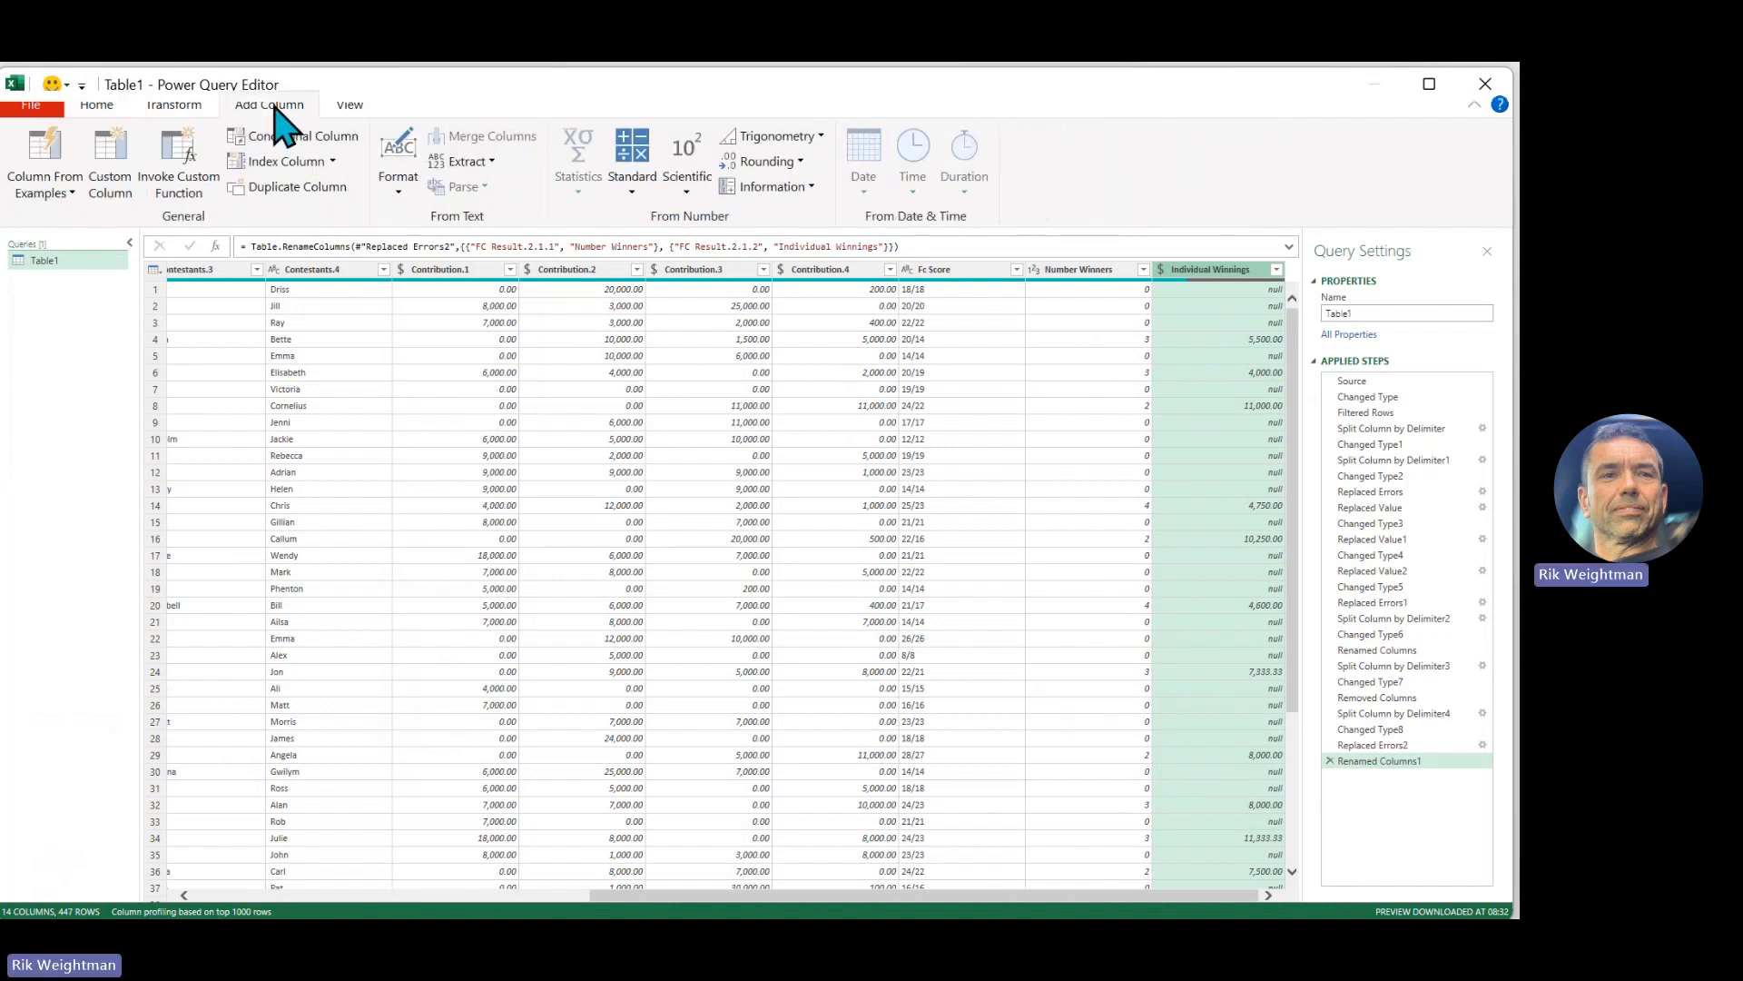
click(115, 177)
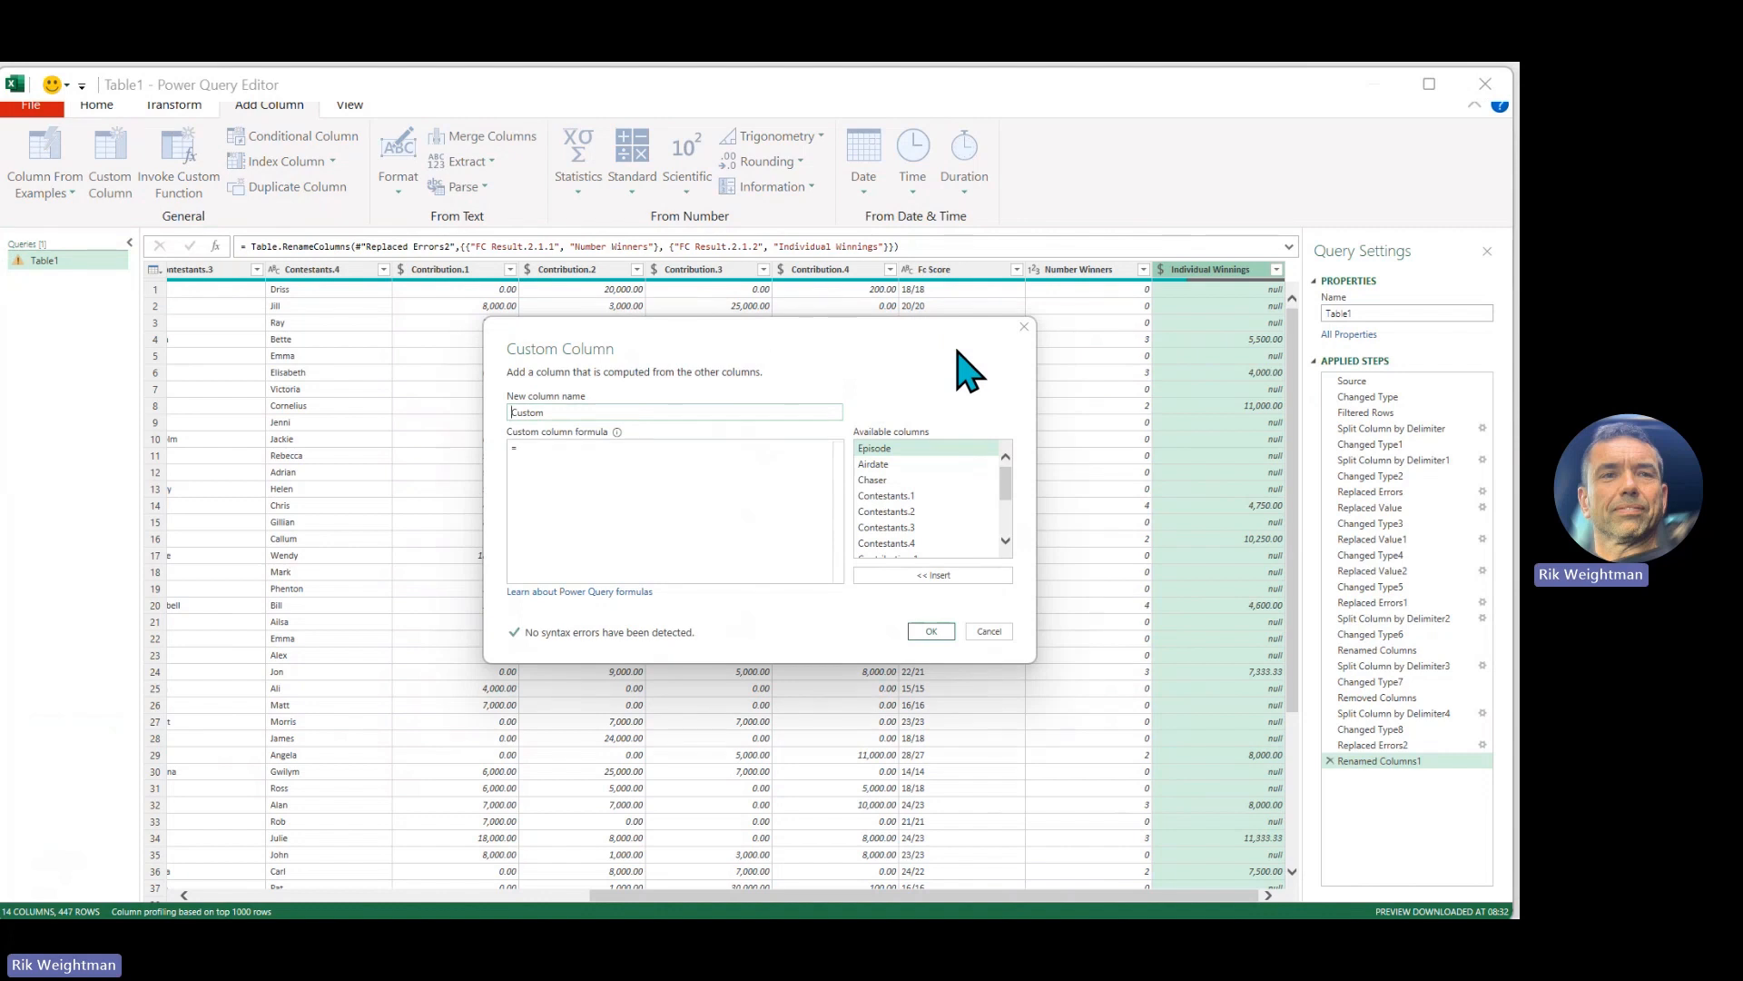
double_click(646, 412)
text(To)
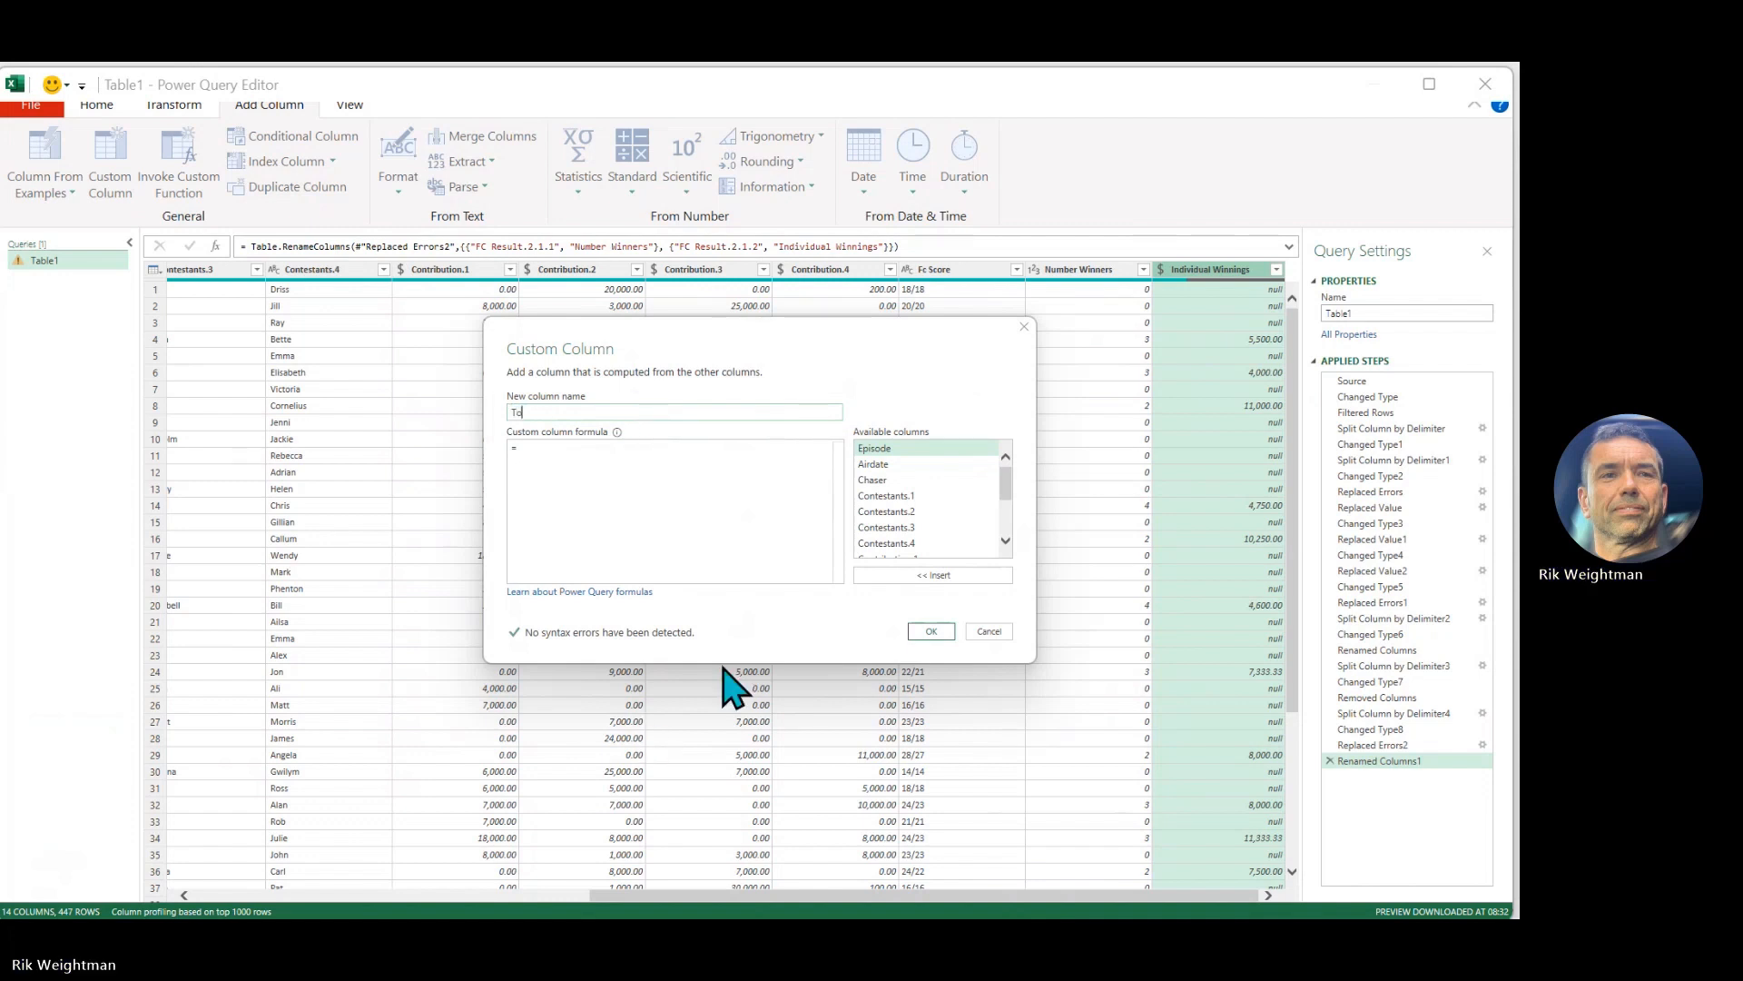
text(tal Winnings)
key(Tab)
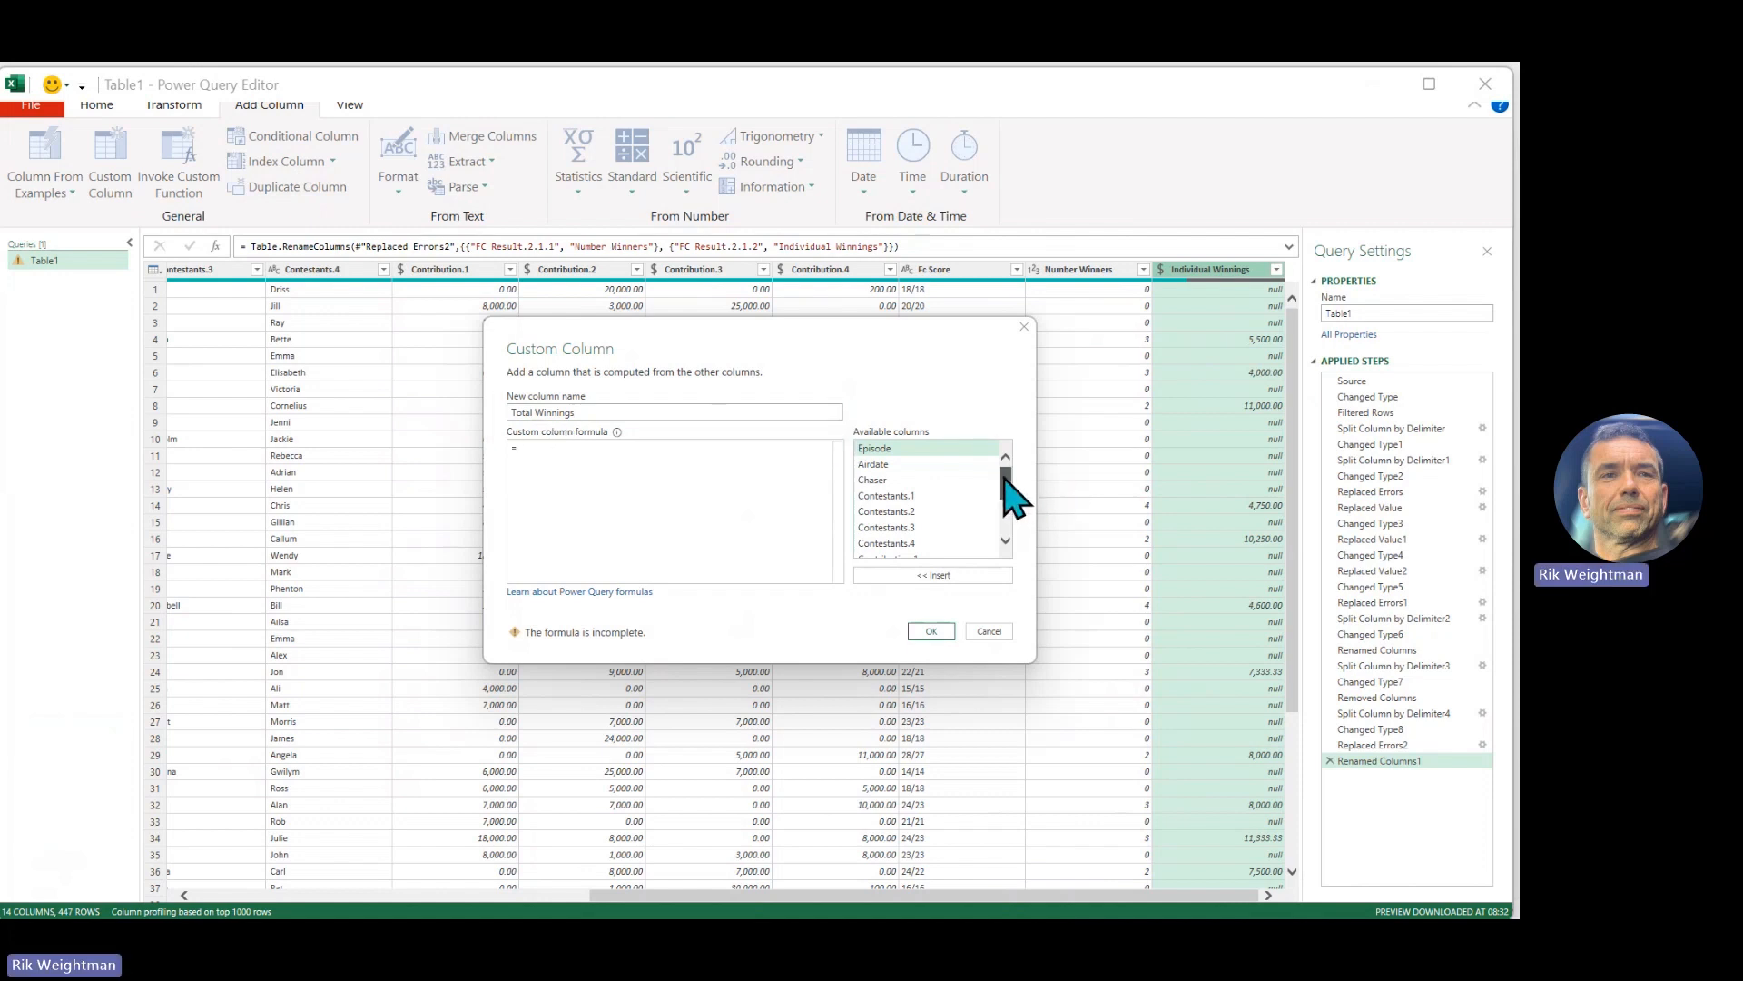
drag(1005, 486, 1008, 608)
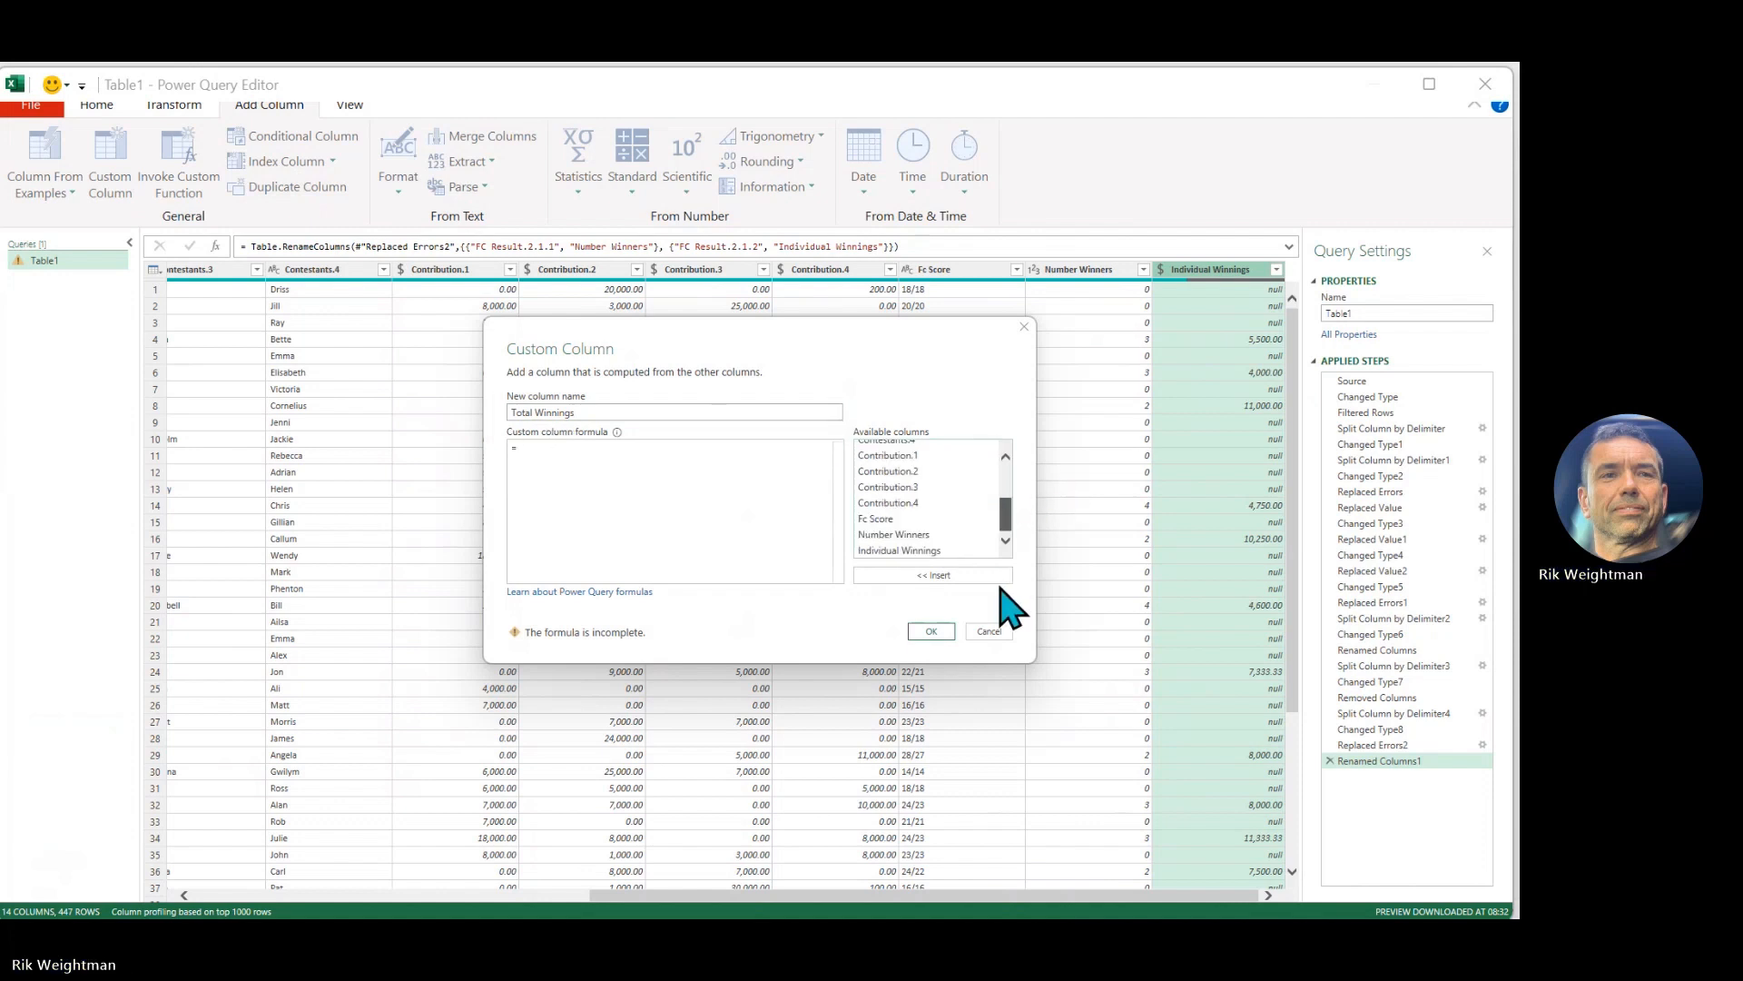
click(909, 536)
double_click(908, 535)
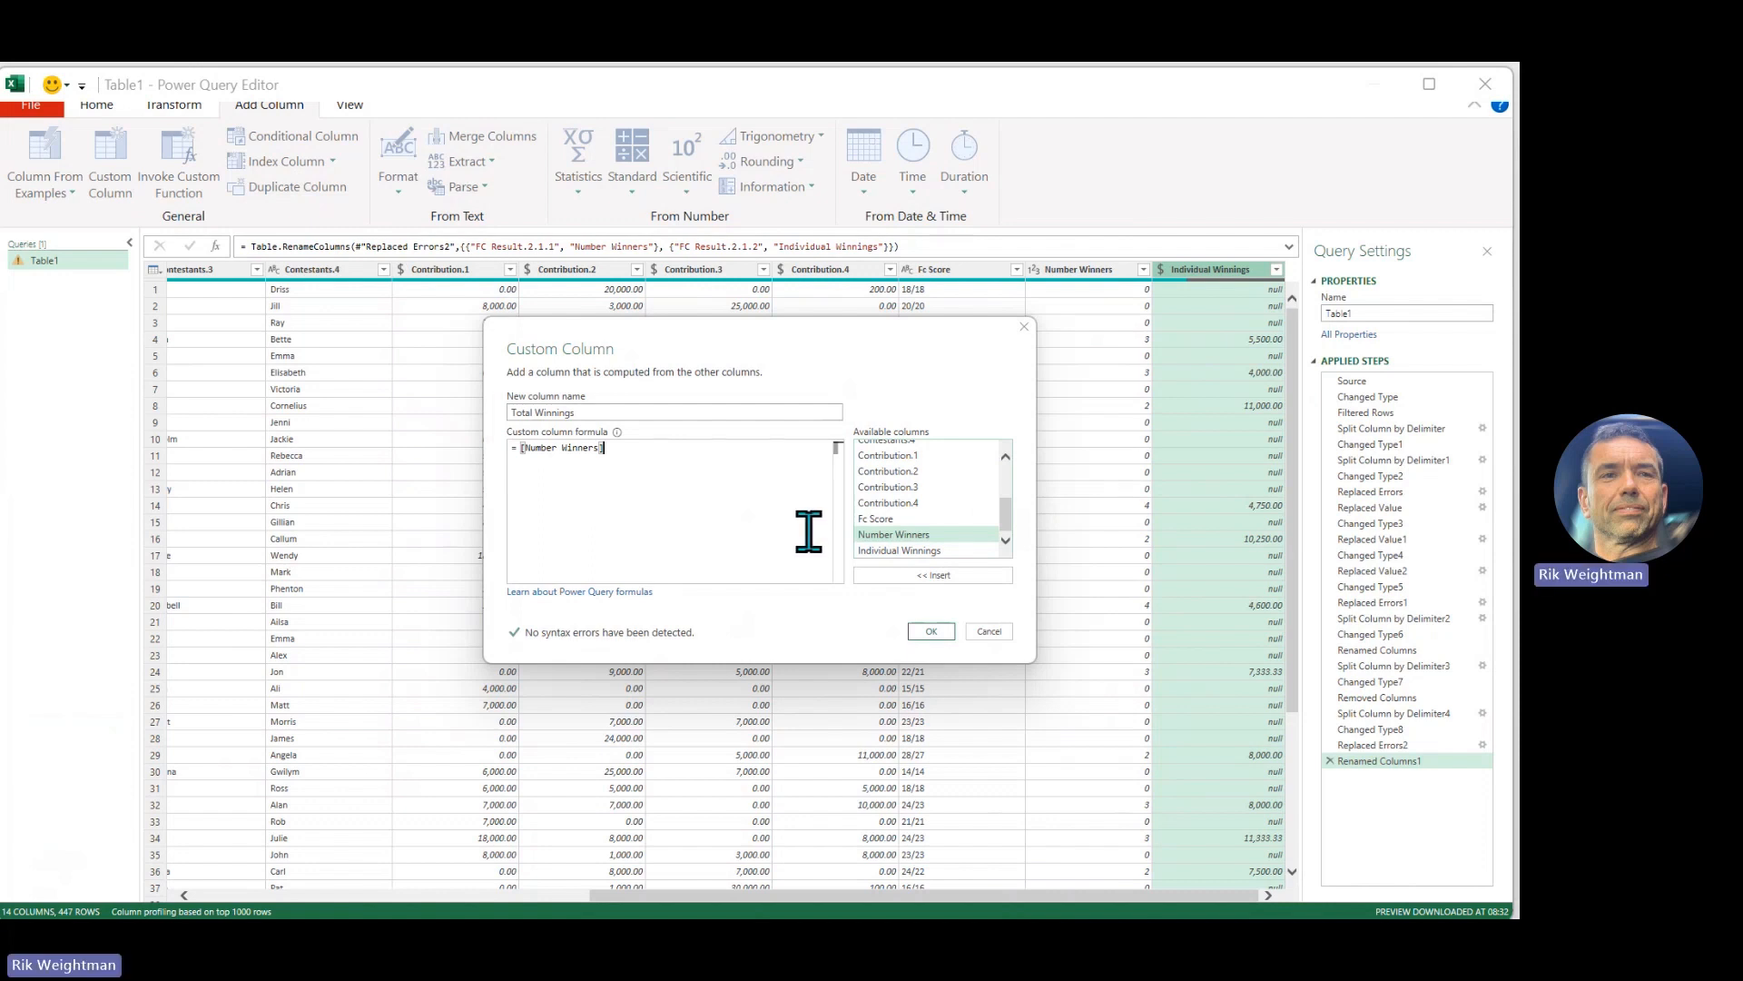
text(*)
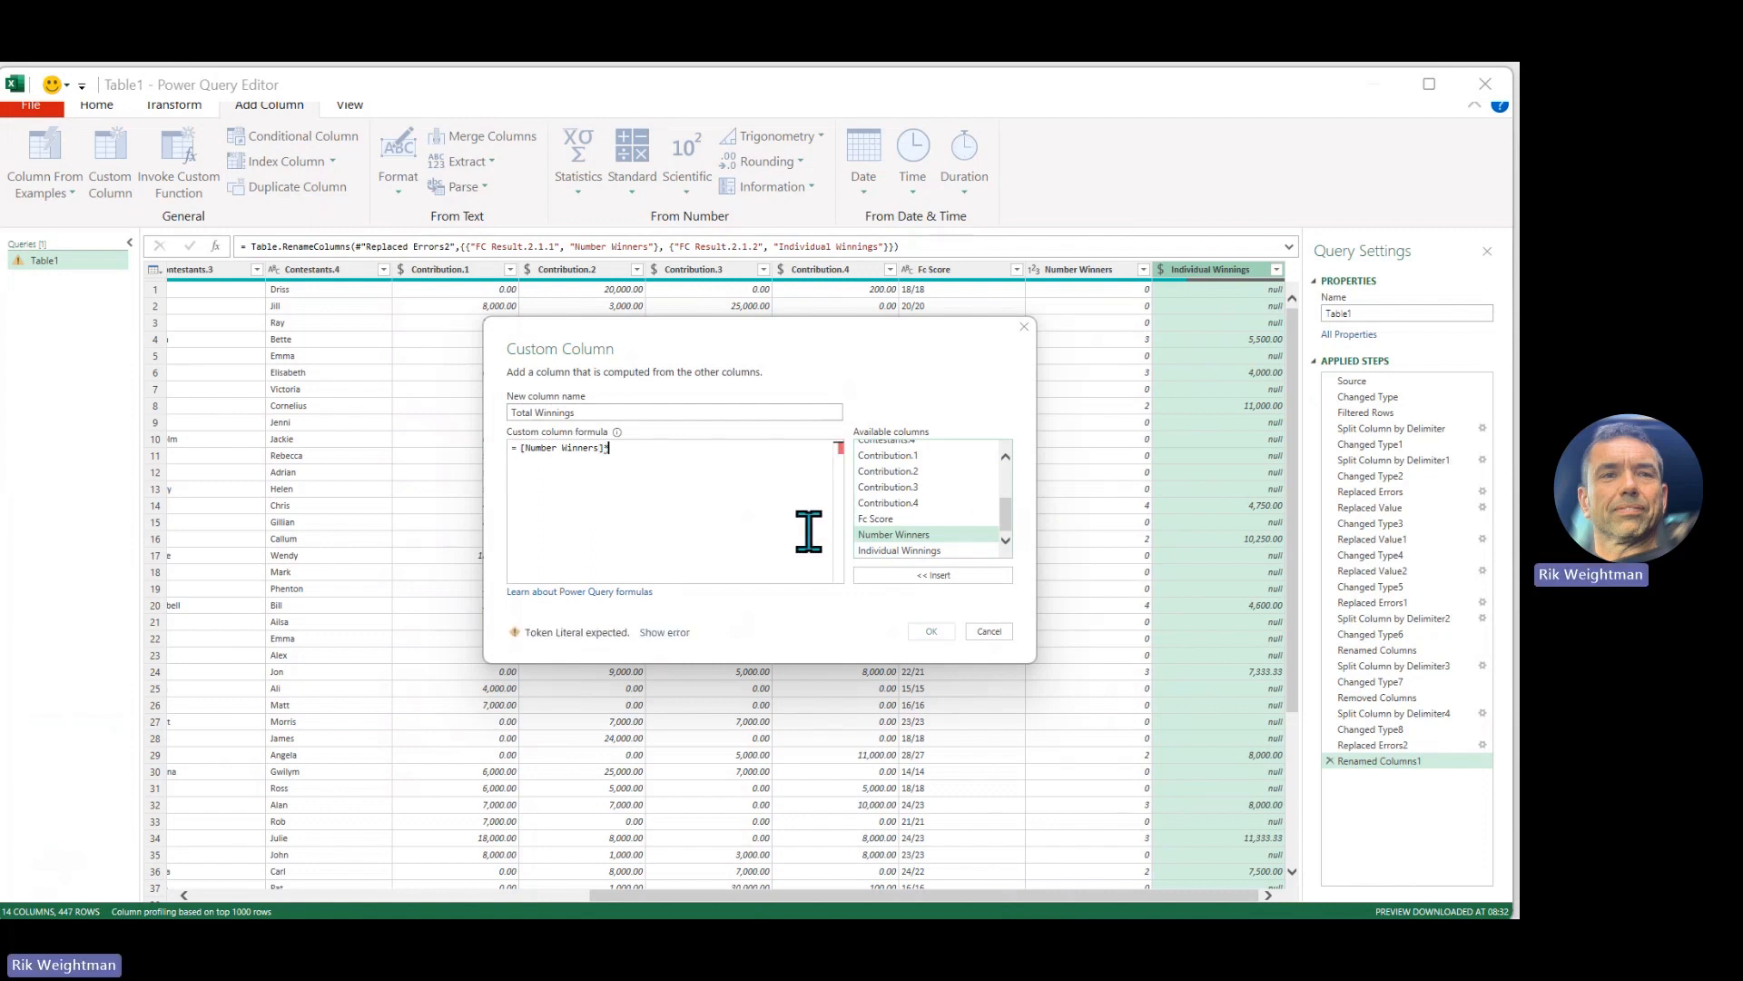
double_click(928, 550)
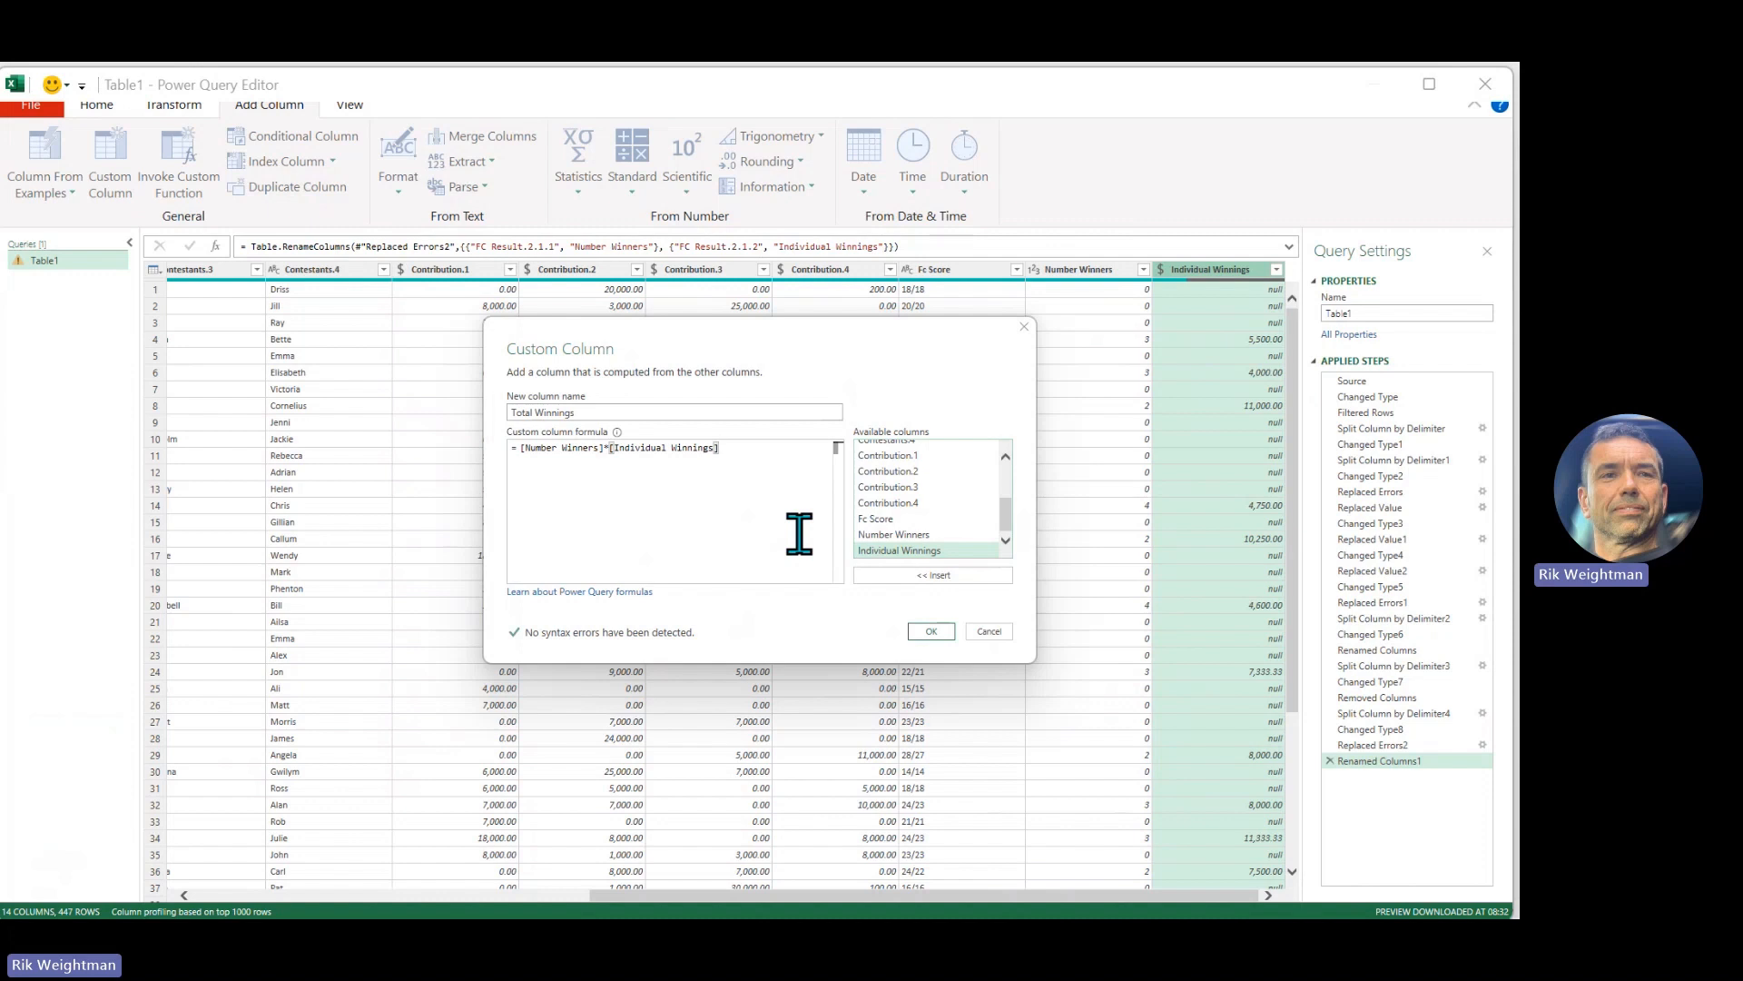
click(931, 631)
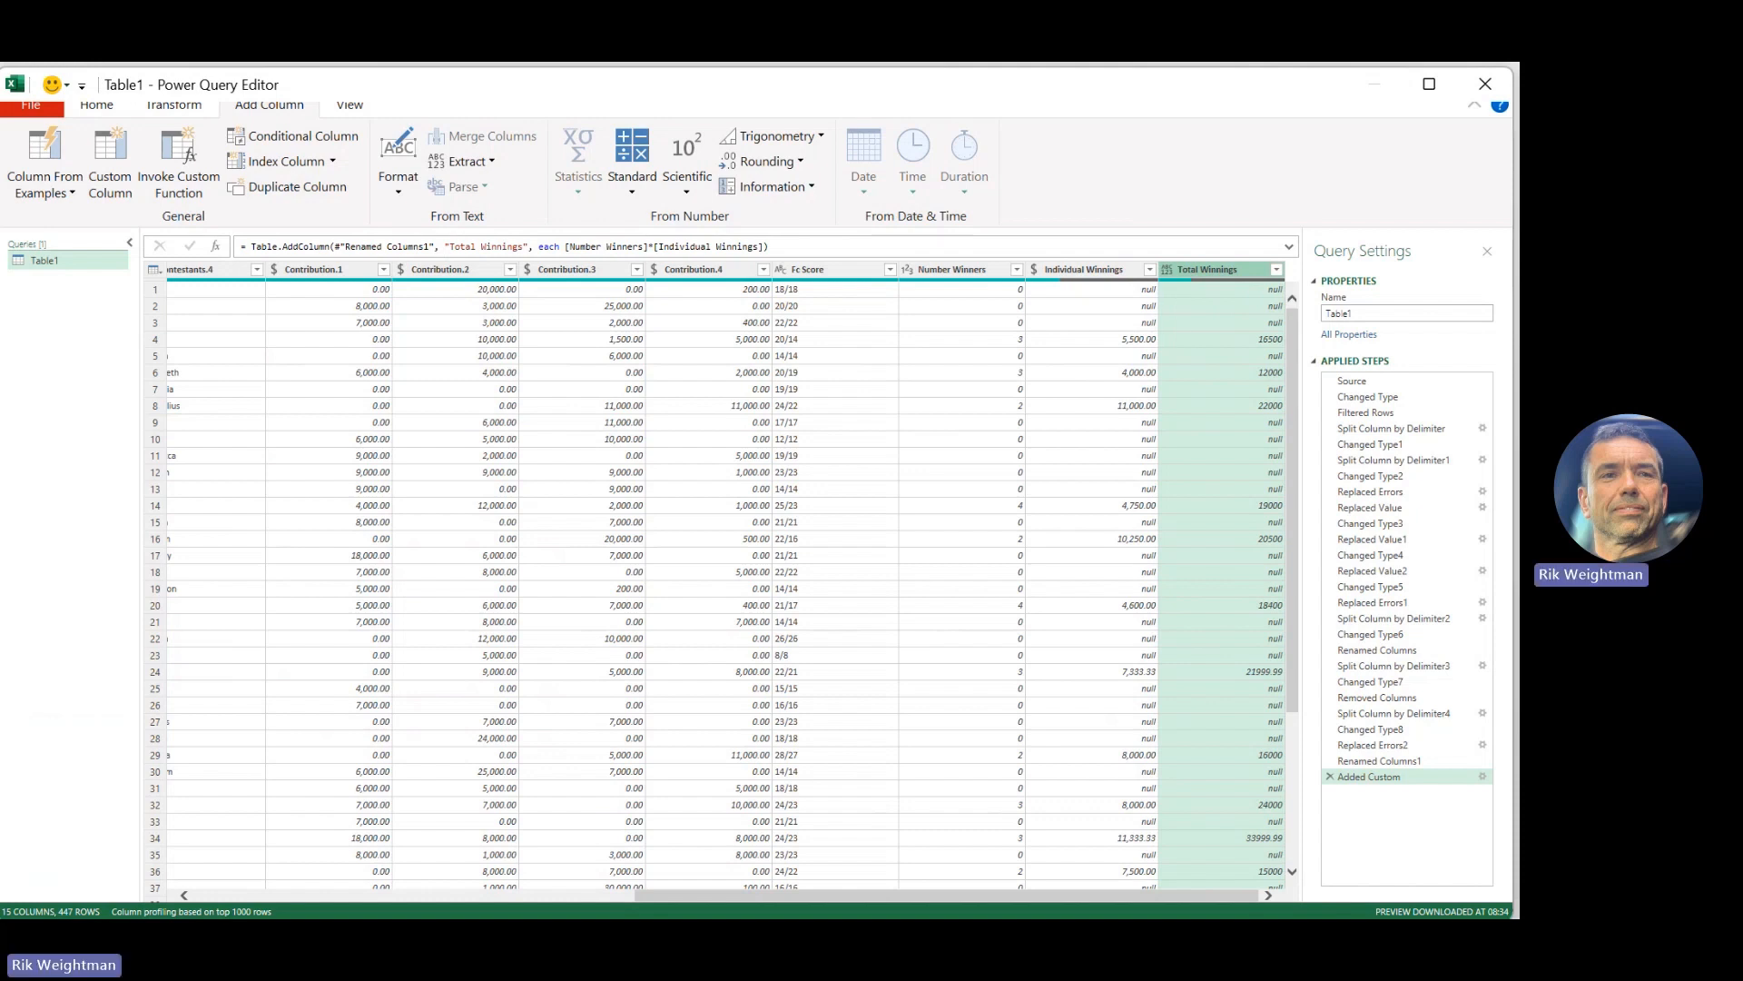
click(1209, 308)
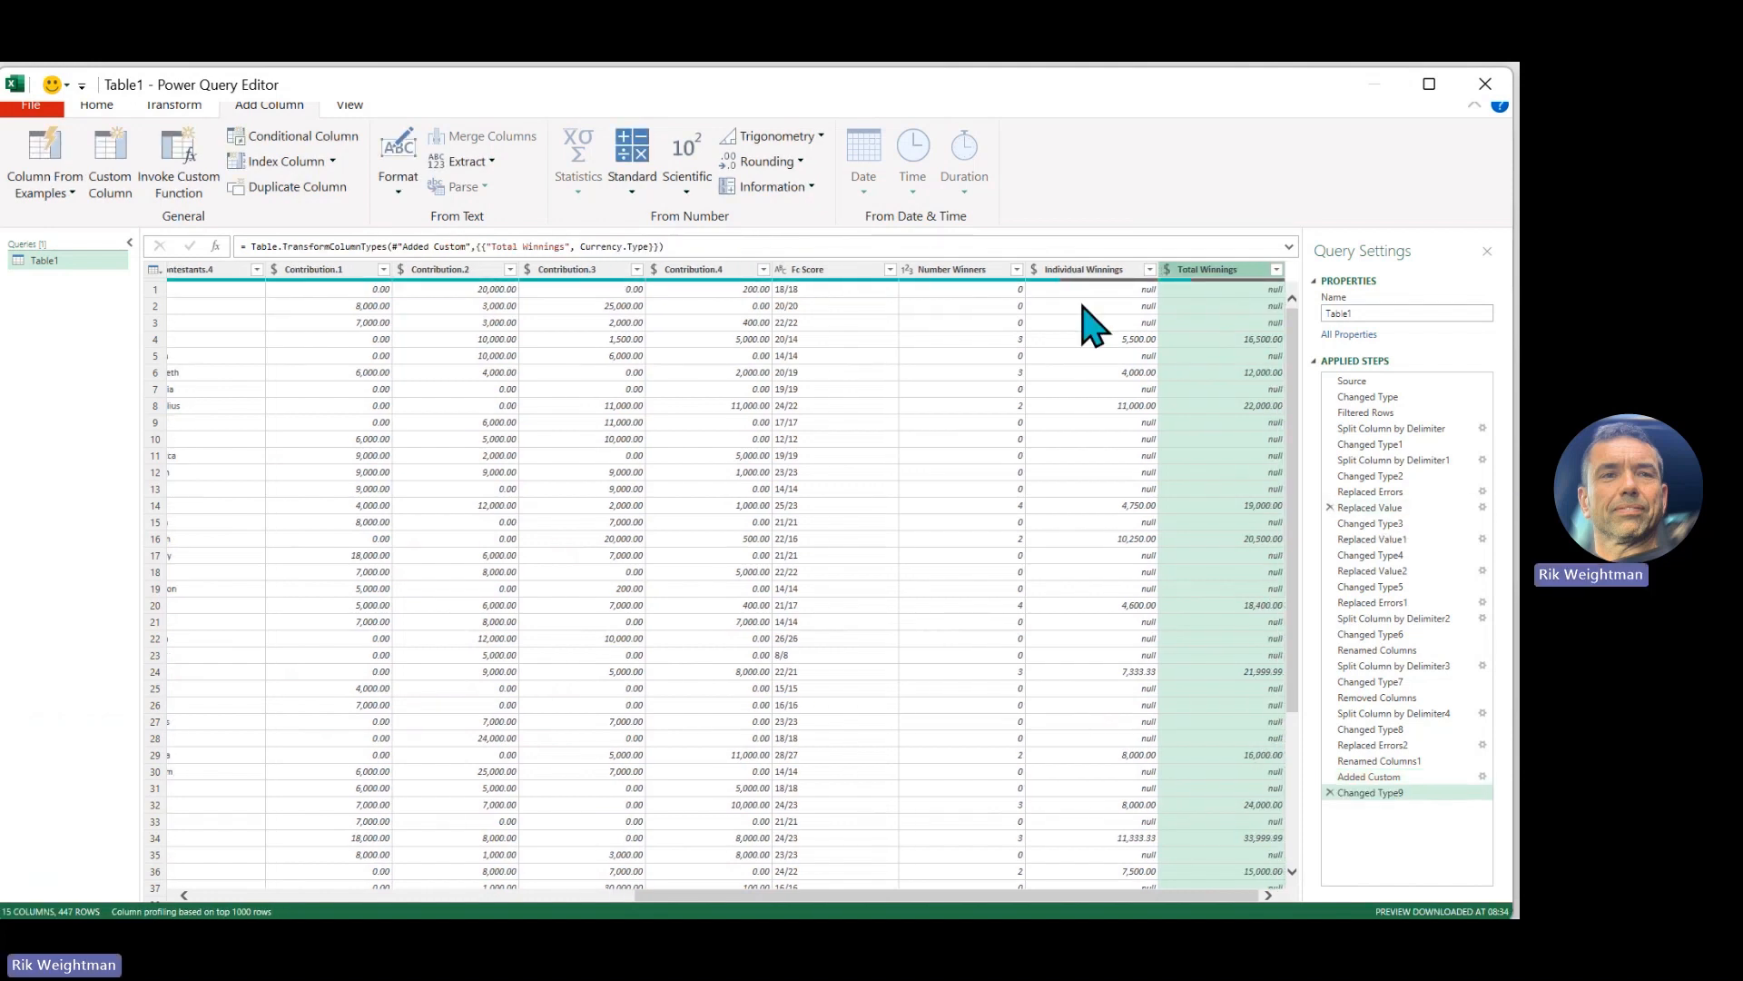
- Split the Fc Score column by the custom delimiter "/" at each occurrence
click(844, 270)
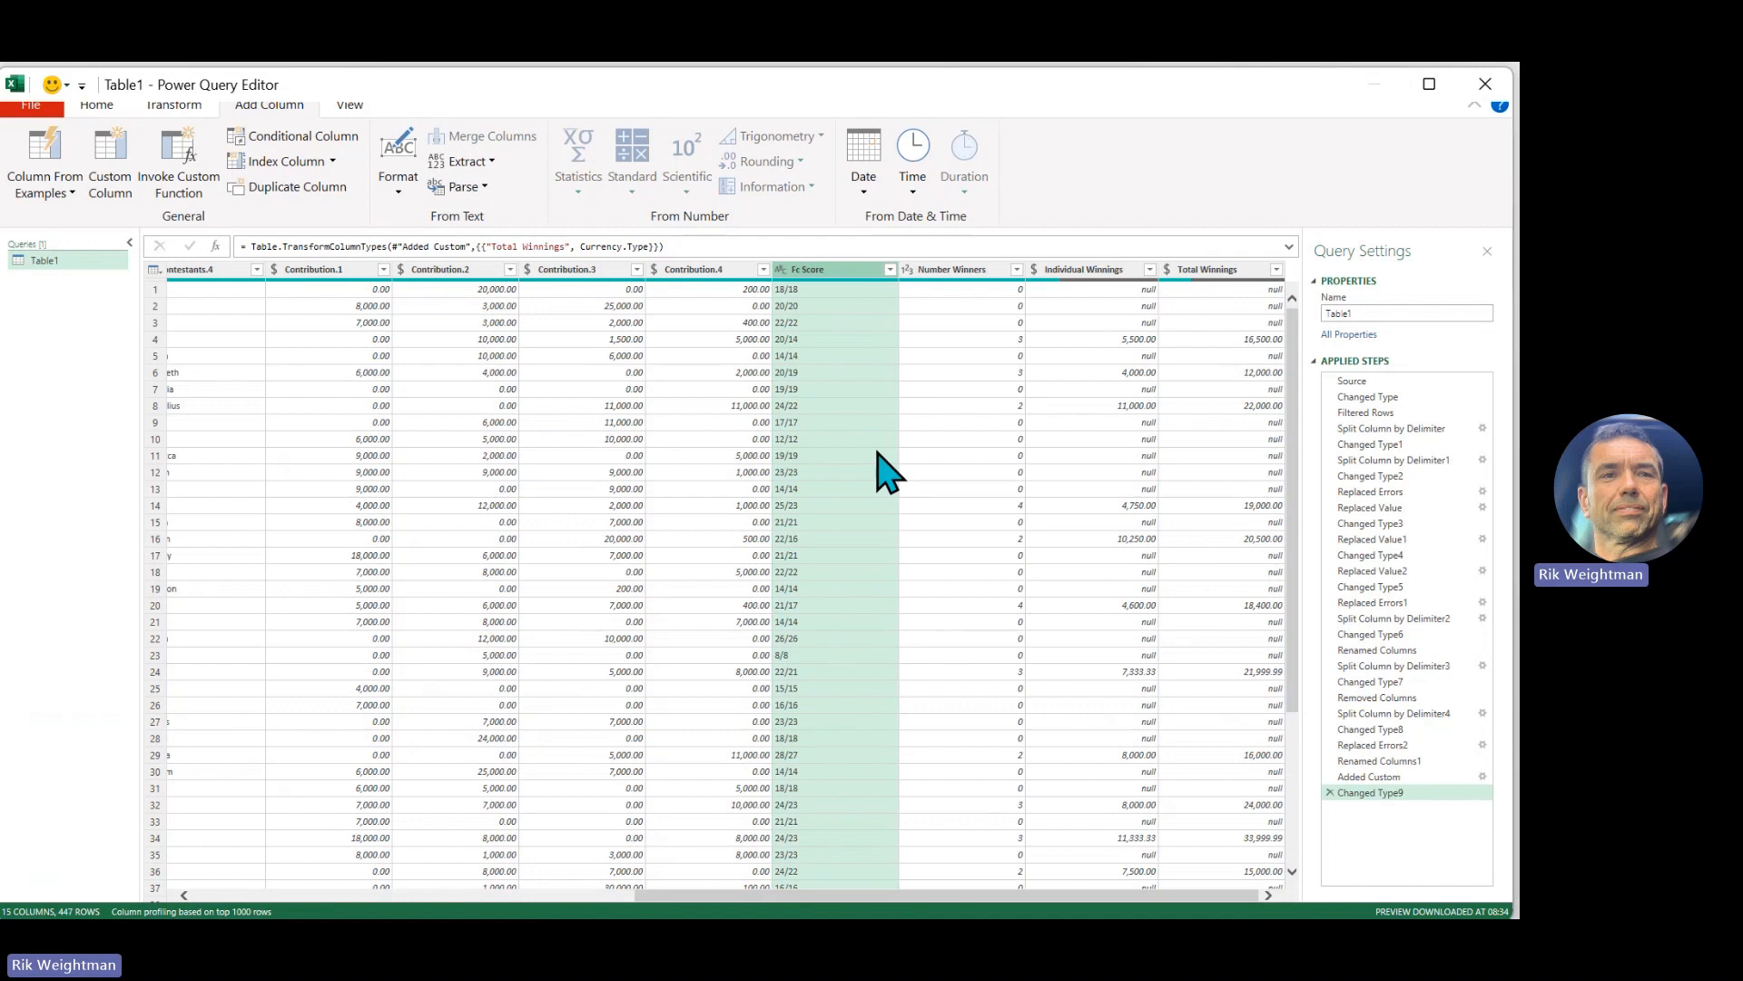
click(820, 292)
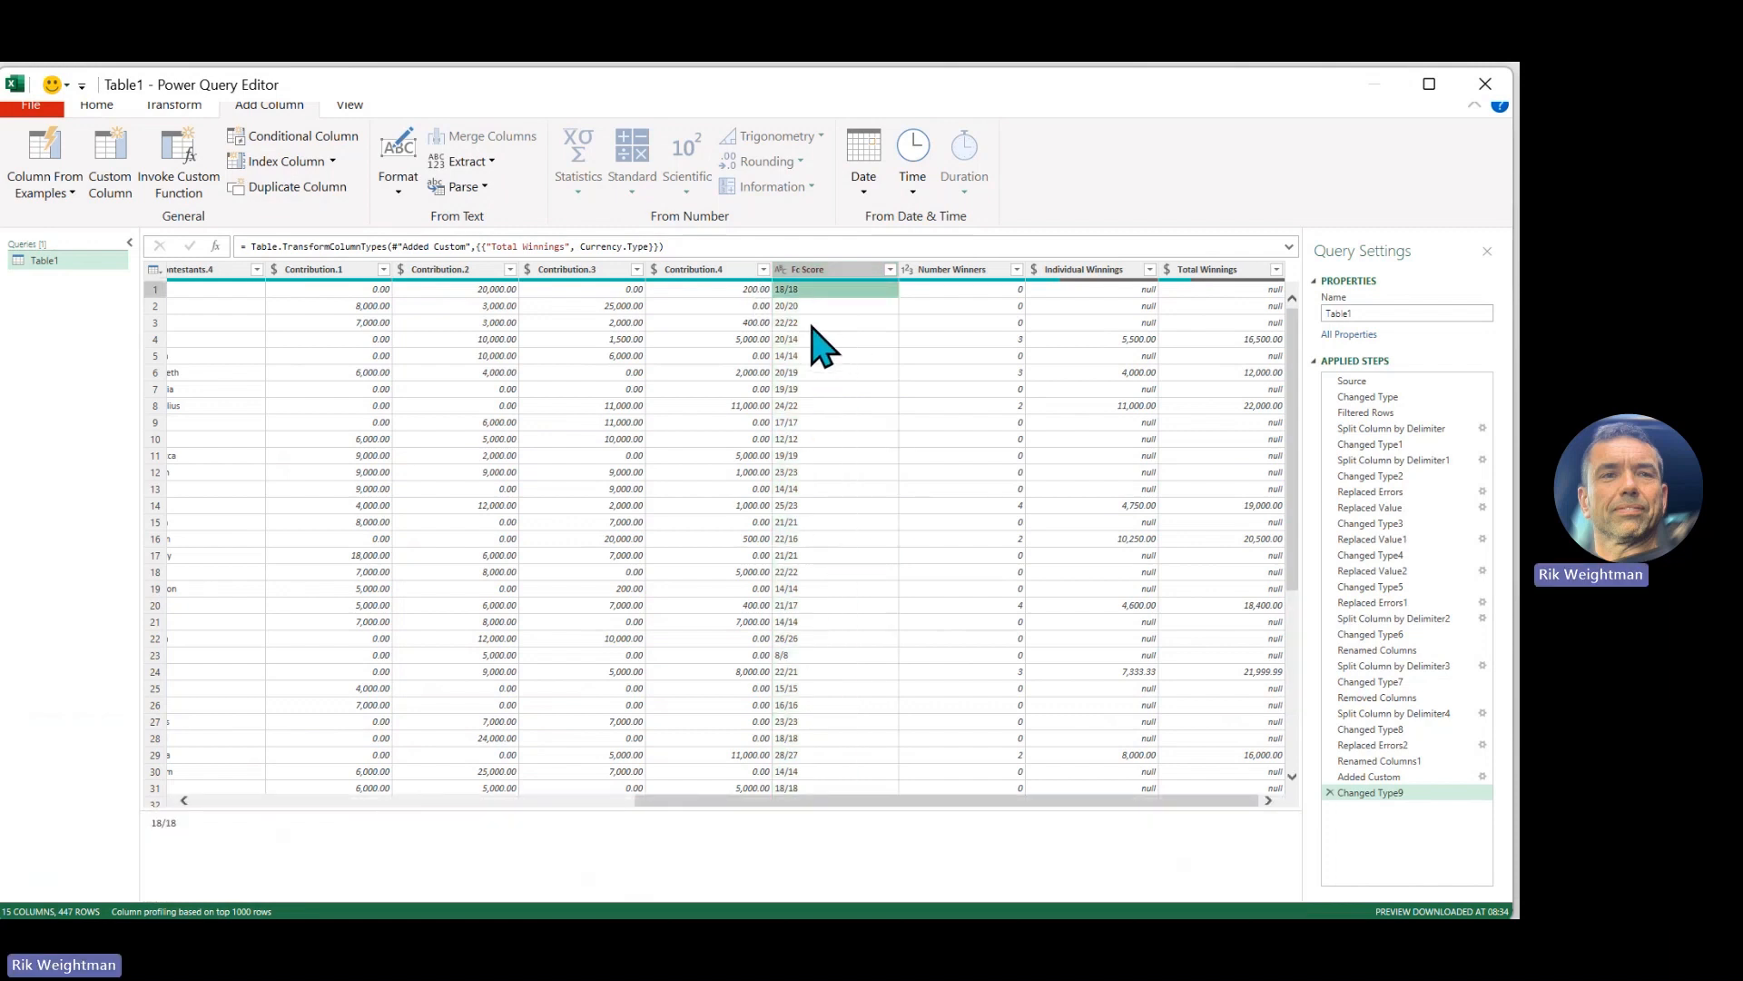
click(817, 322)
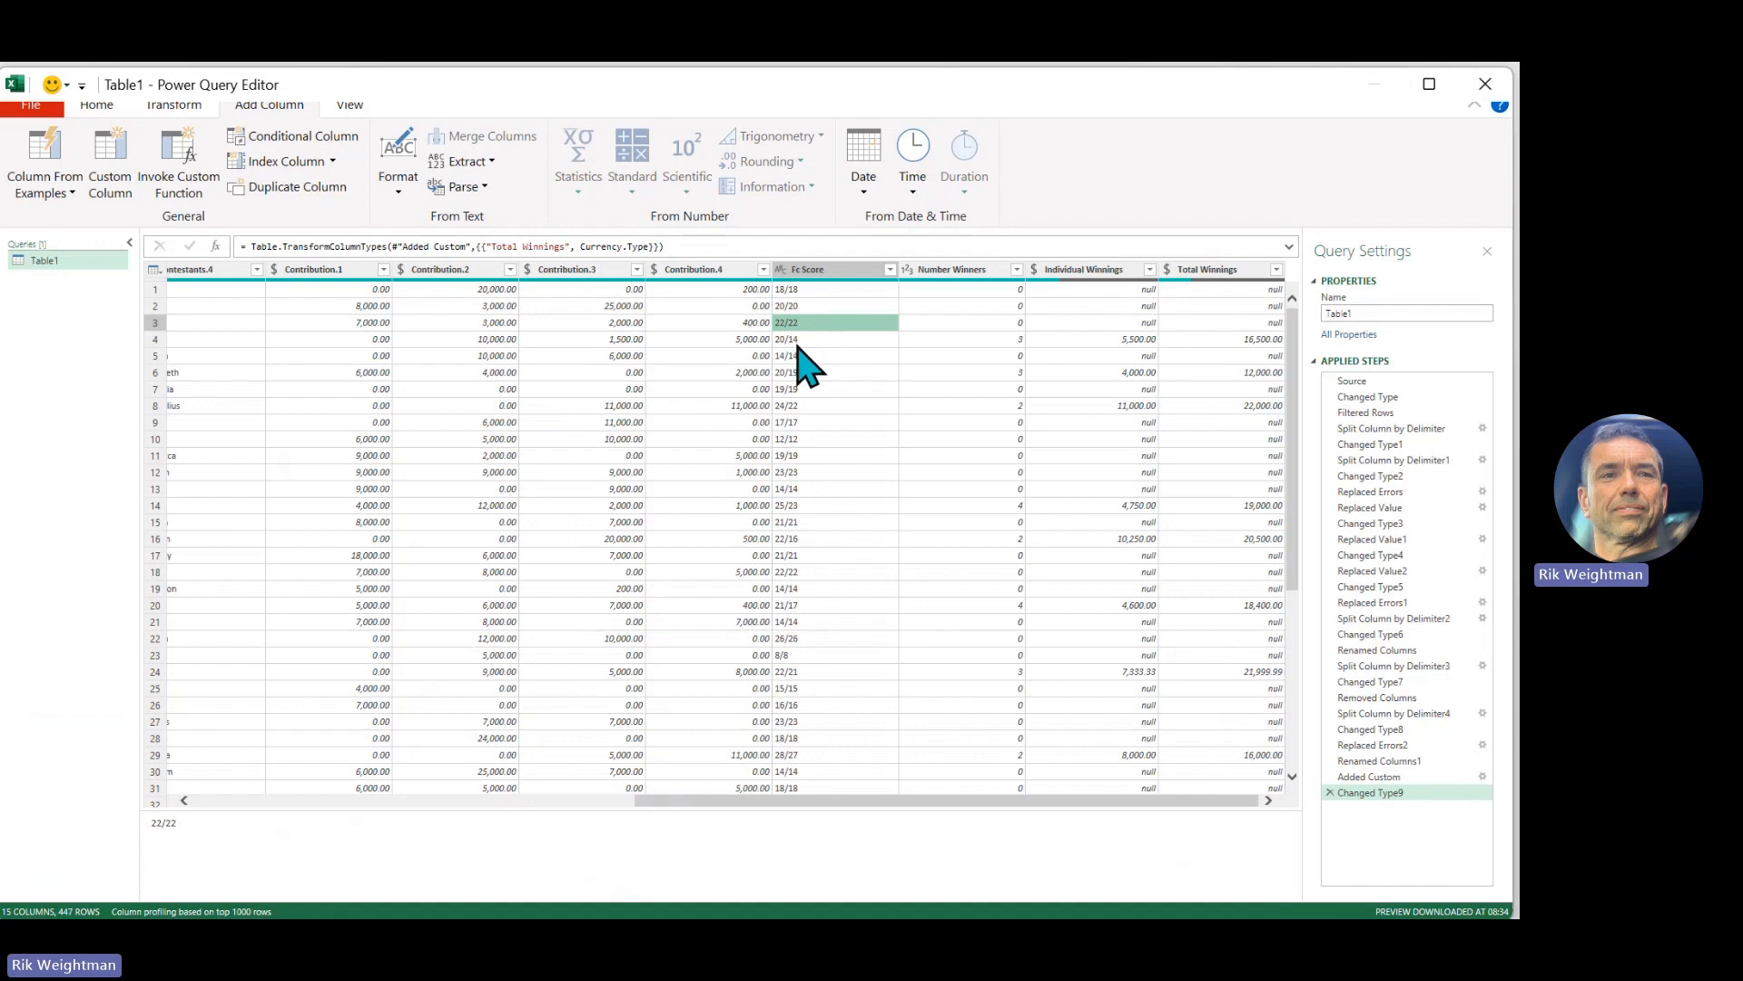
click(830, 342)
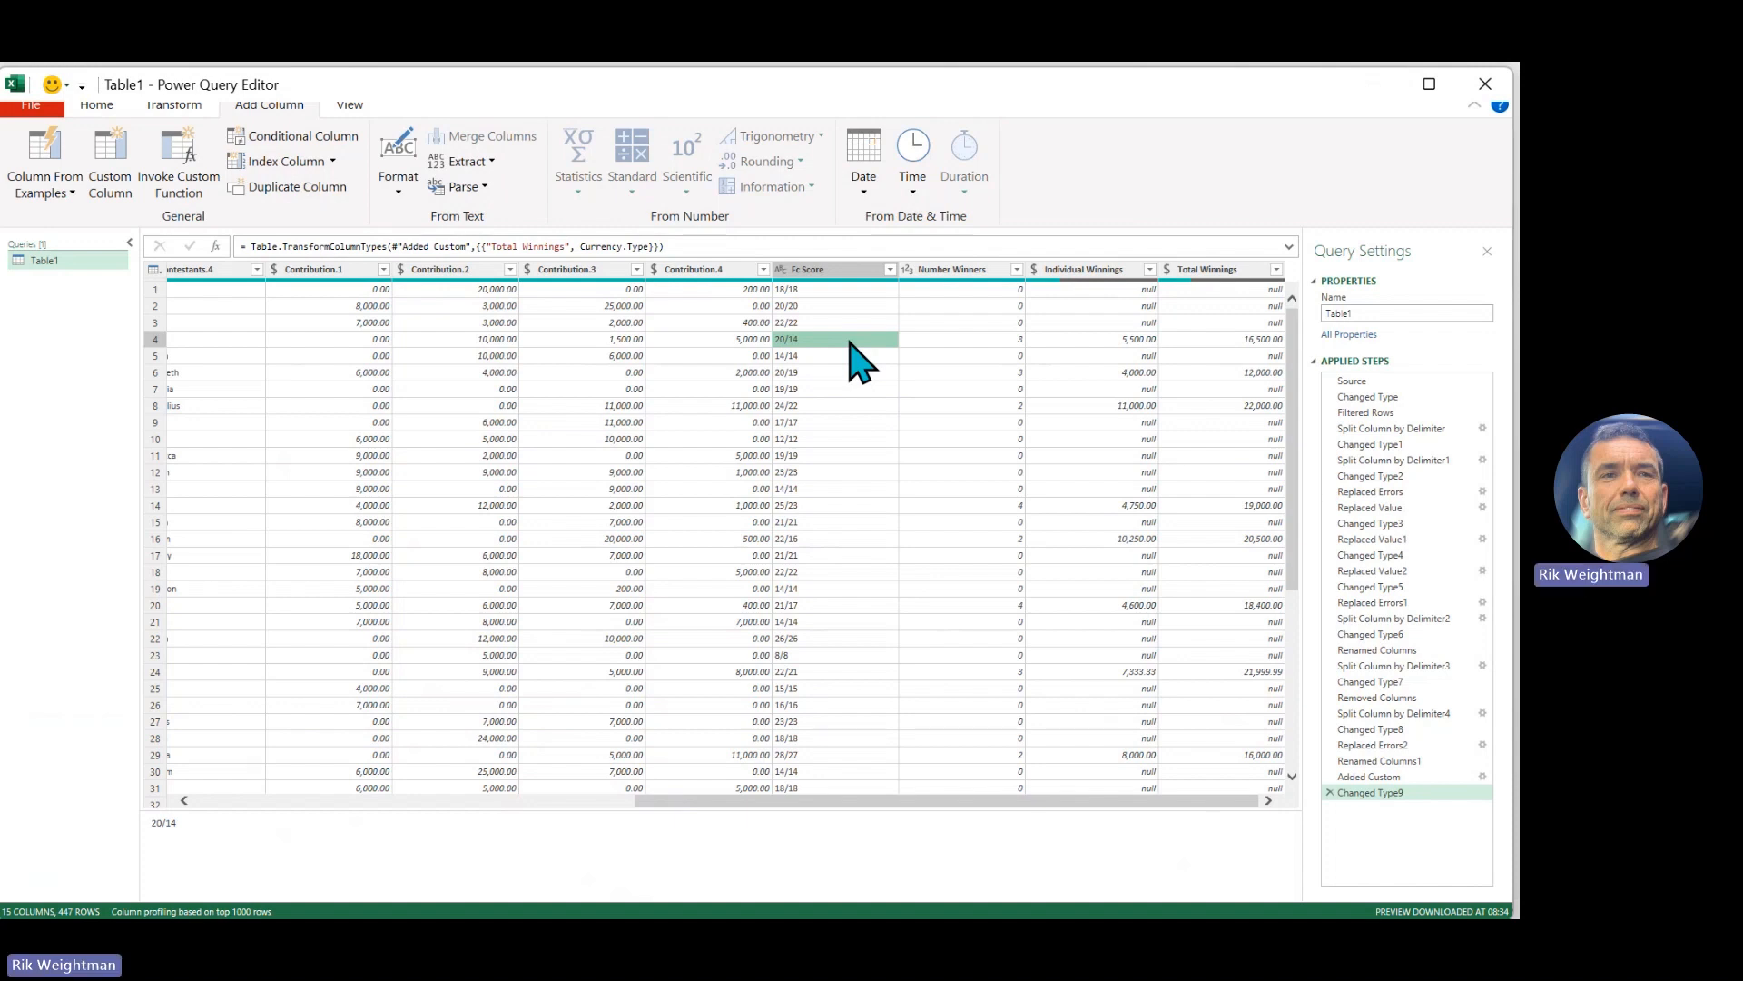
right_click(845, 269)
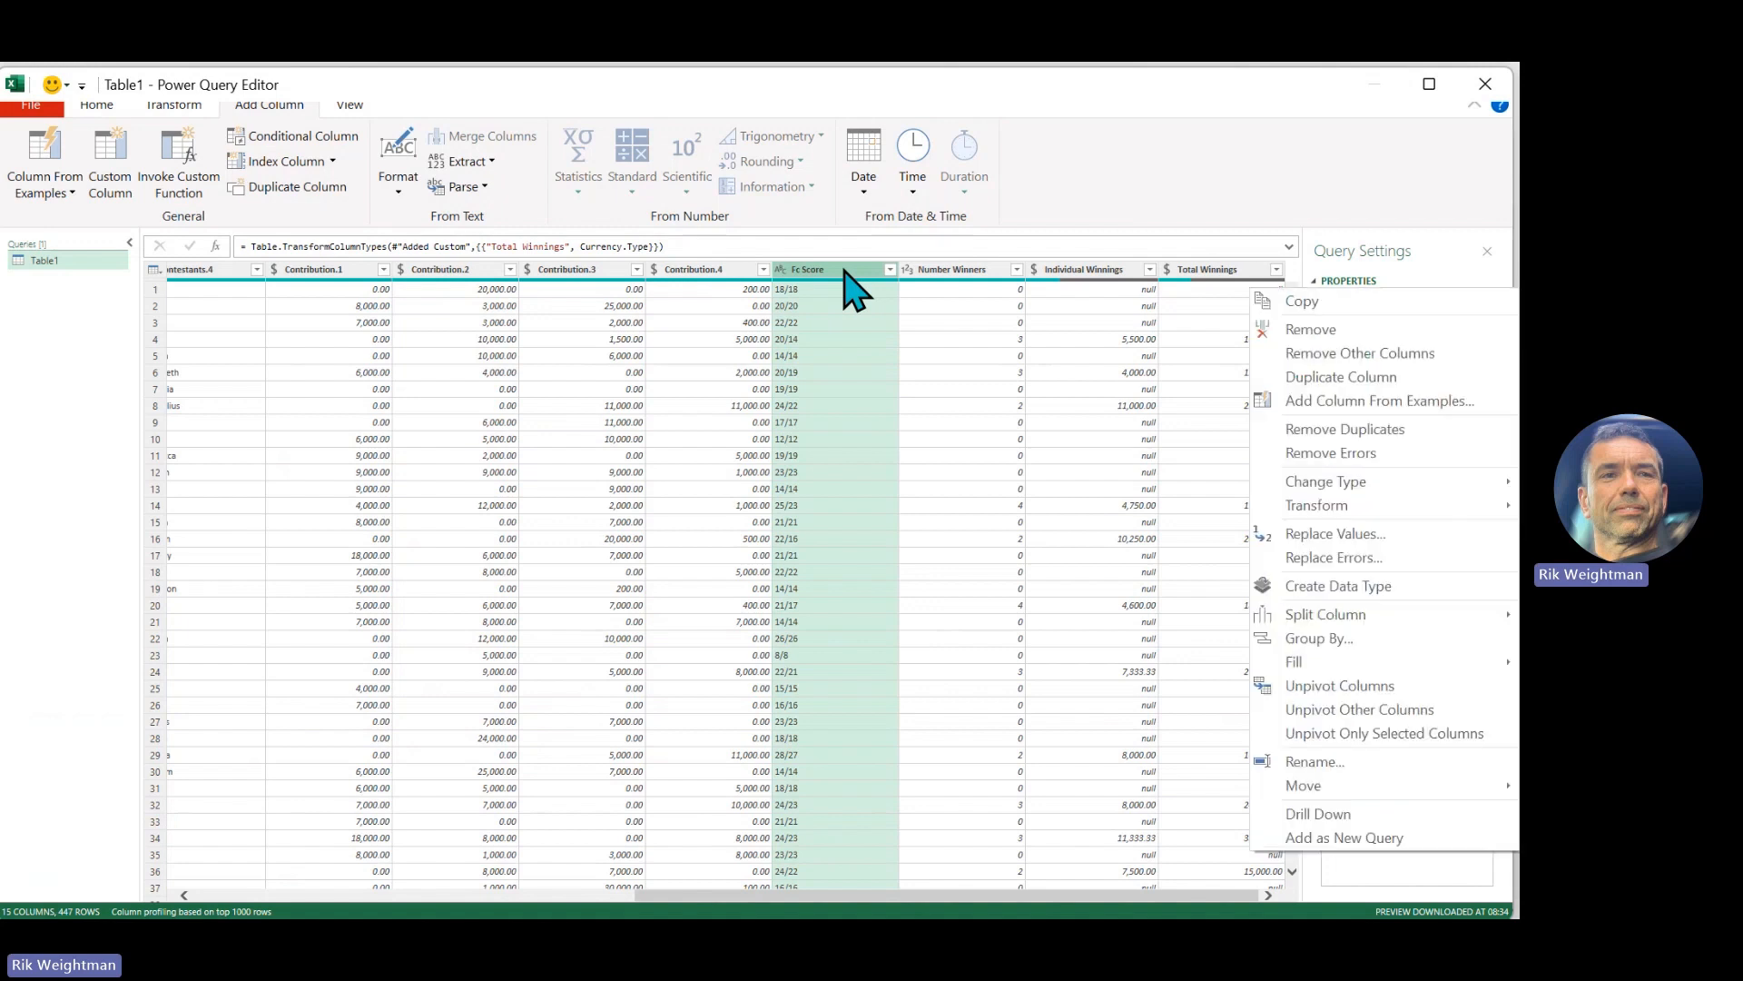
mouse_move(1333, 619)
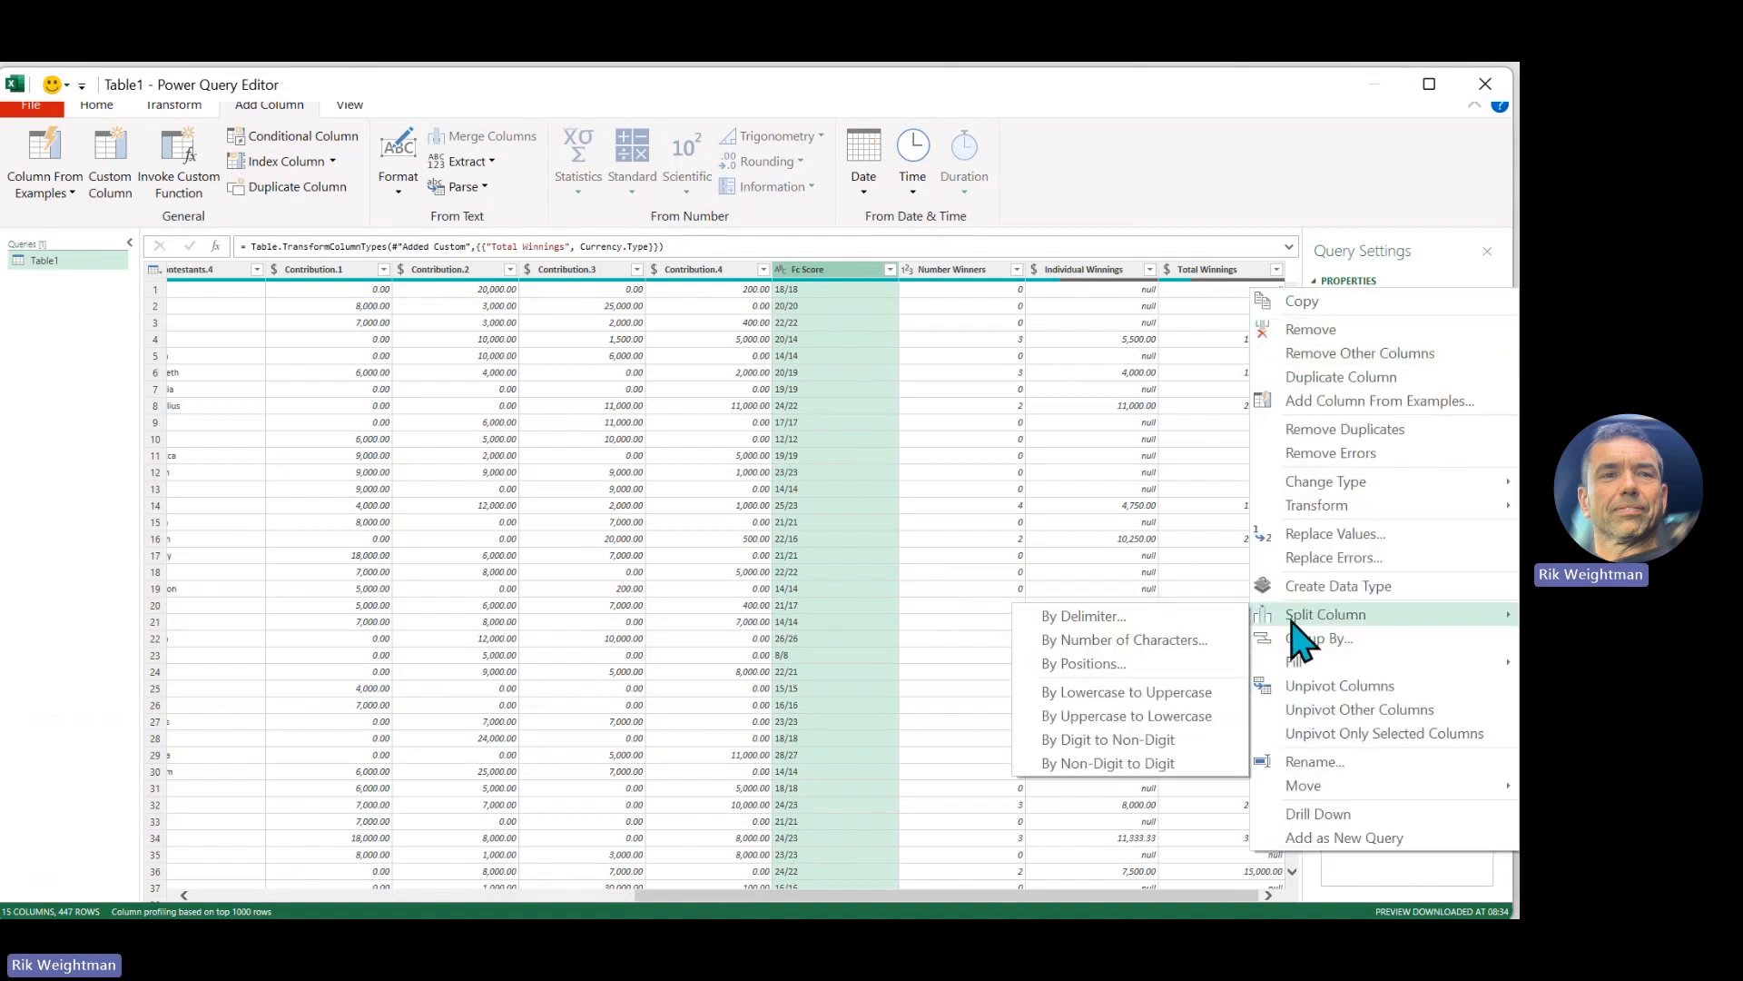
click(1213, 620)
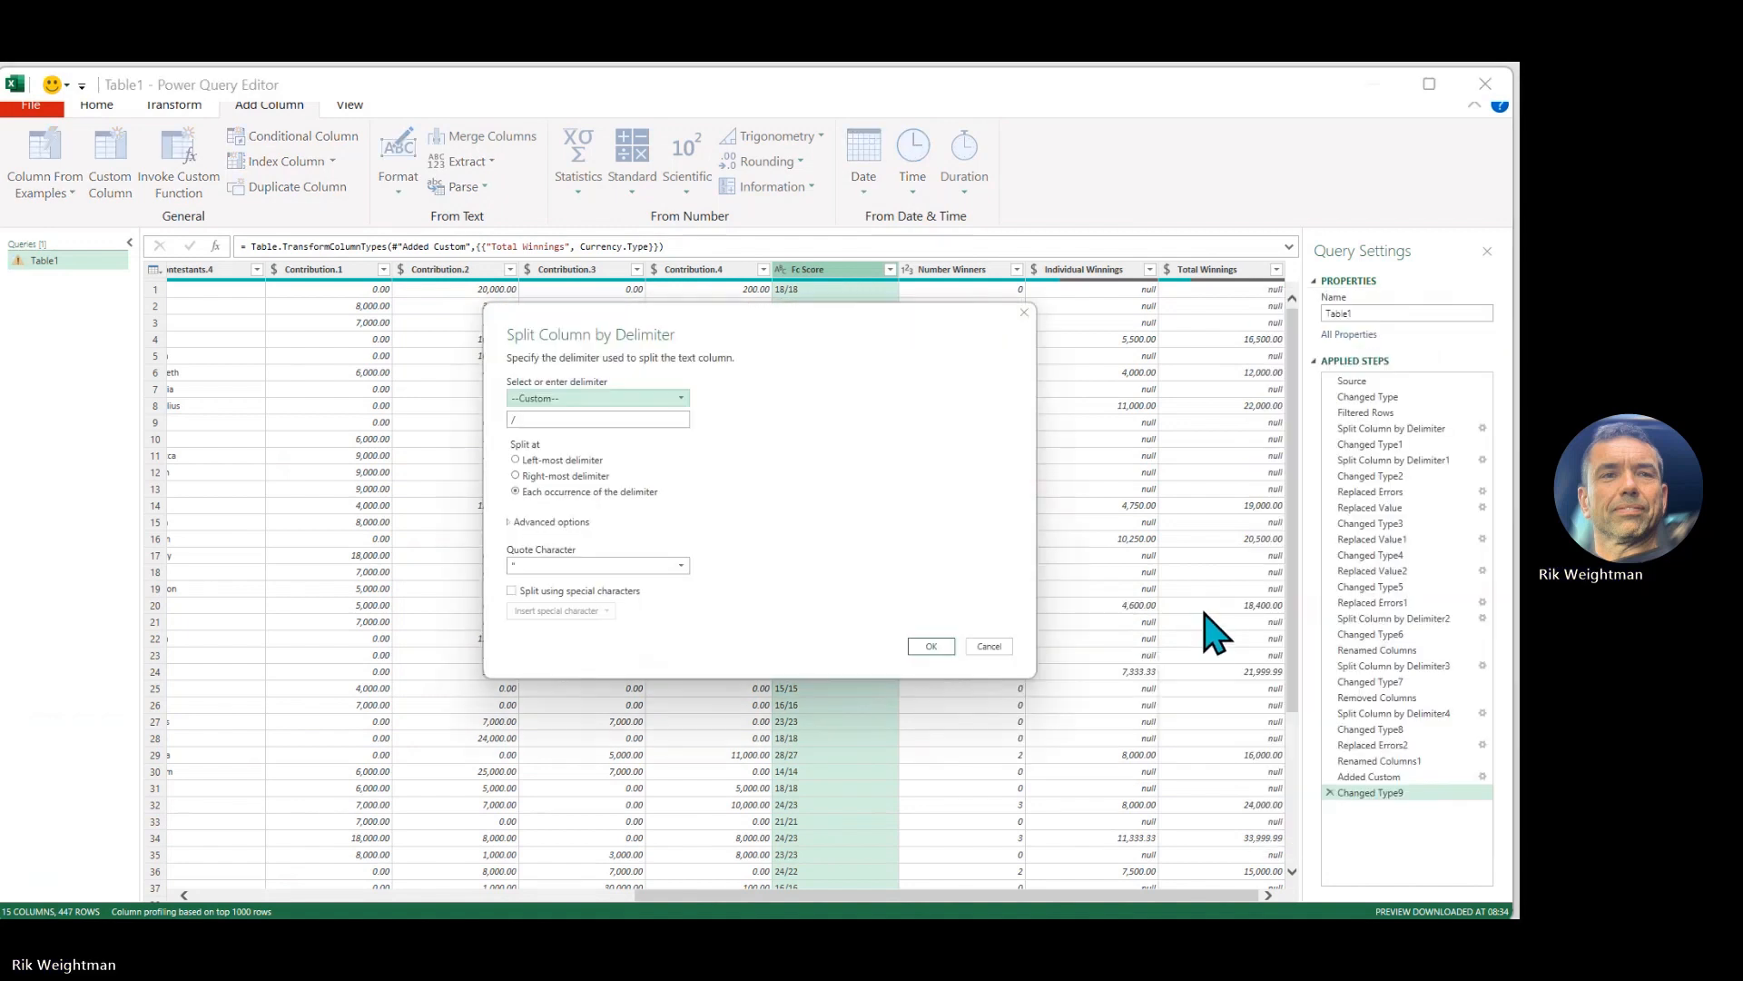
click(933, 646)
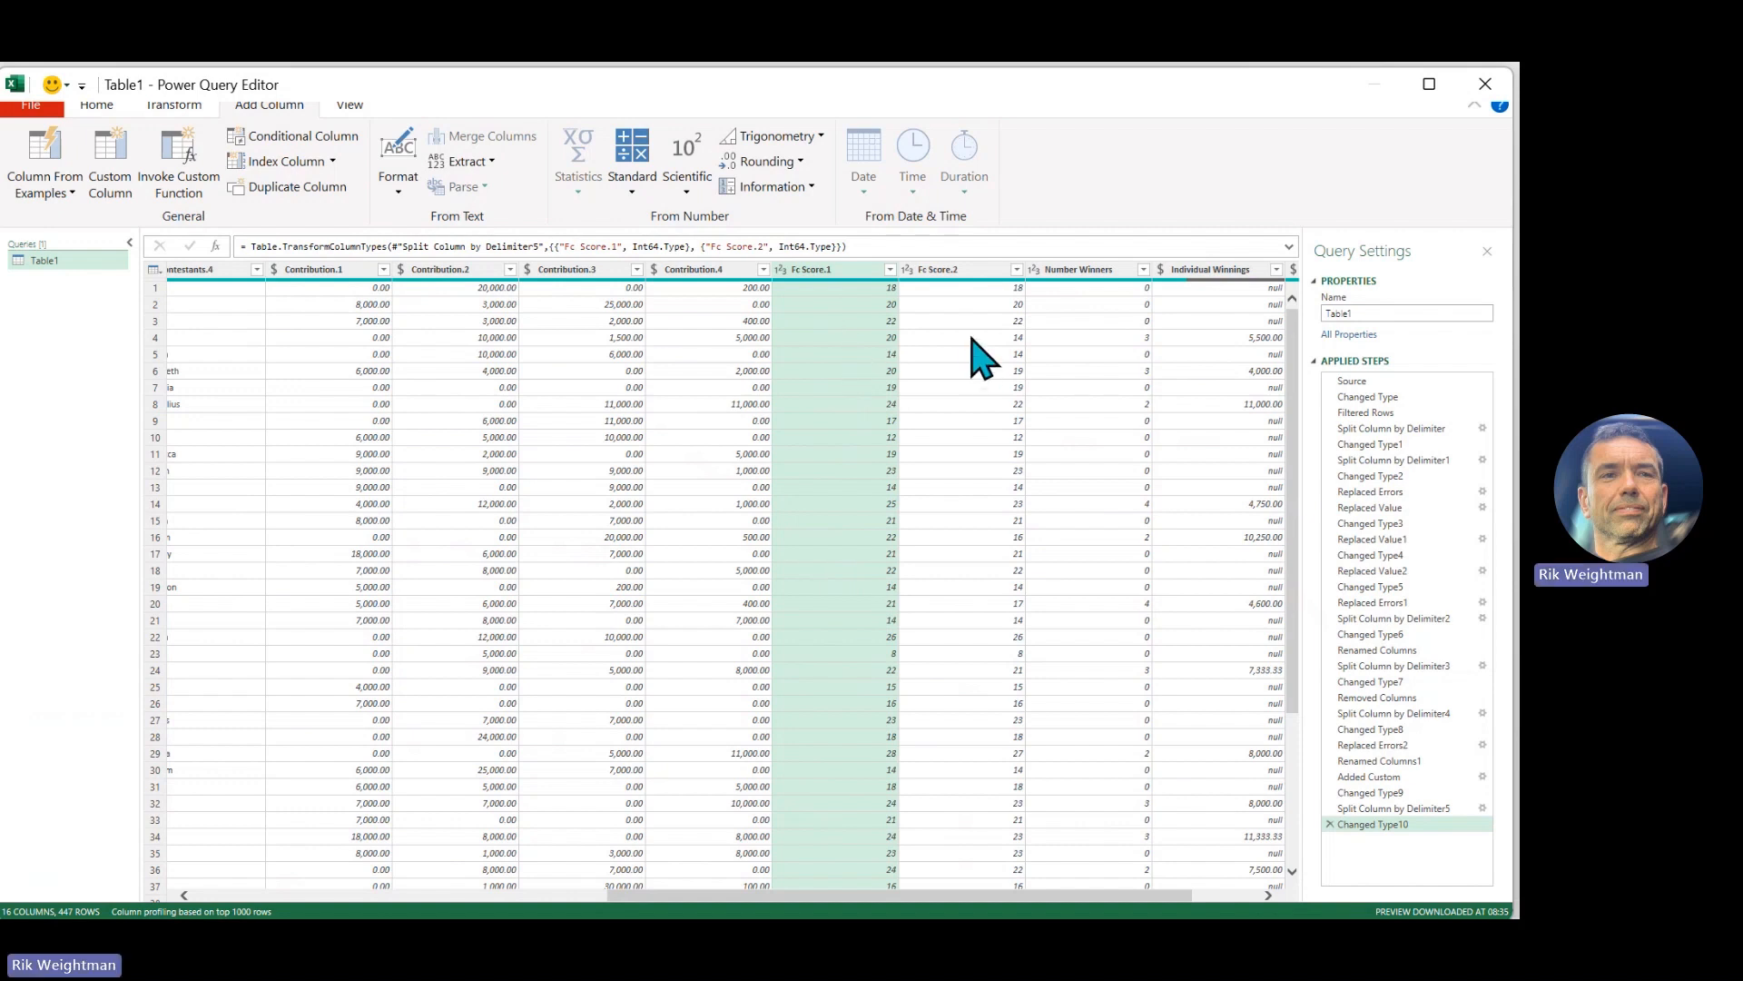
- Rename the Fc Score.1 column as "Score Contestant"
double_click(841, 270)
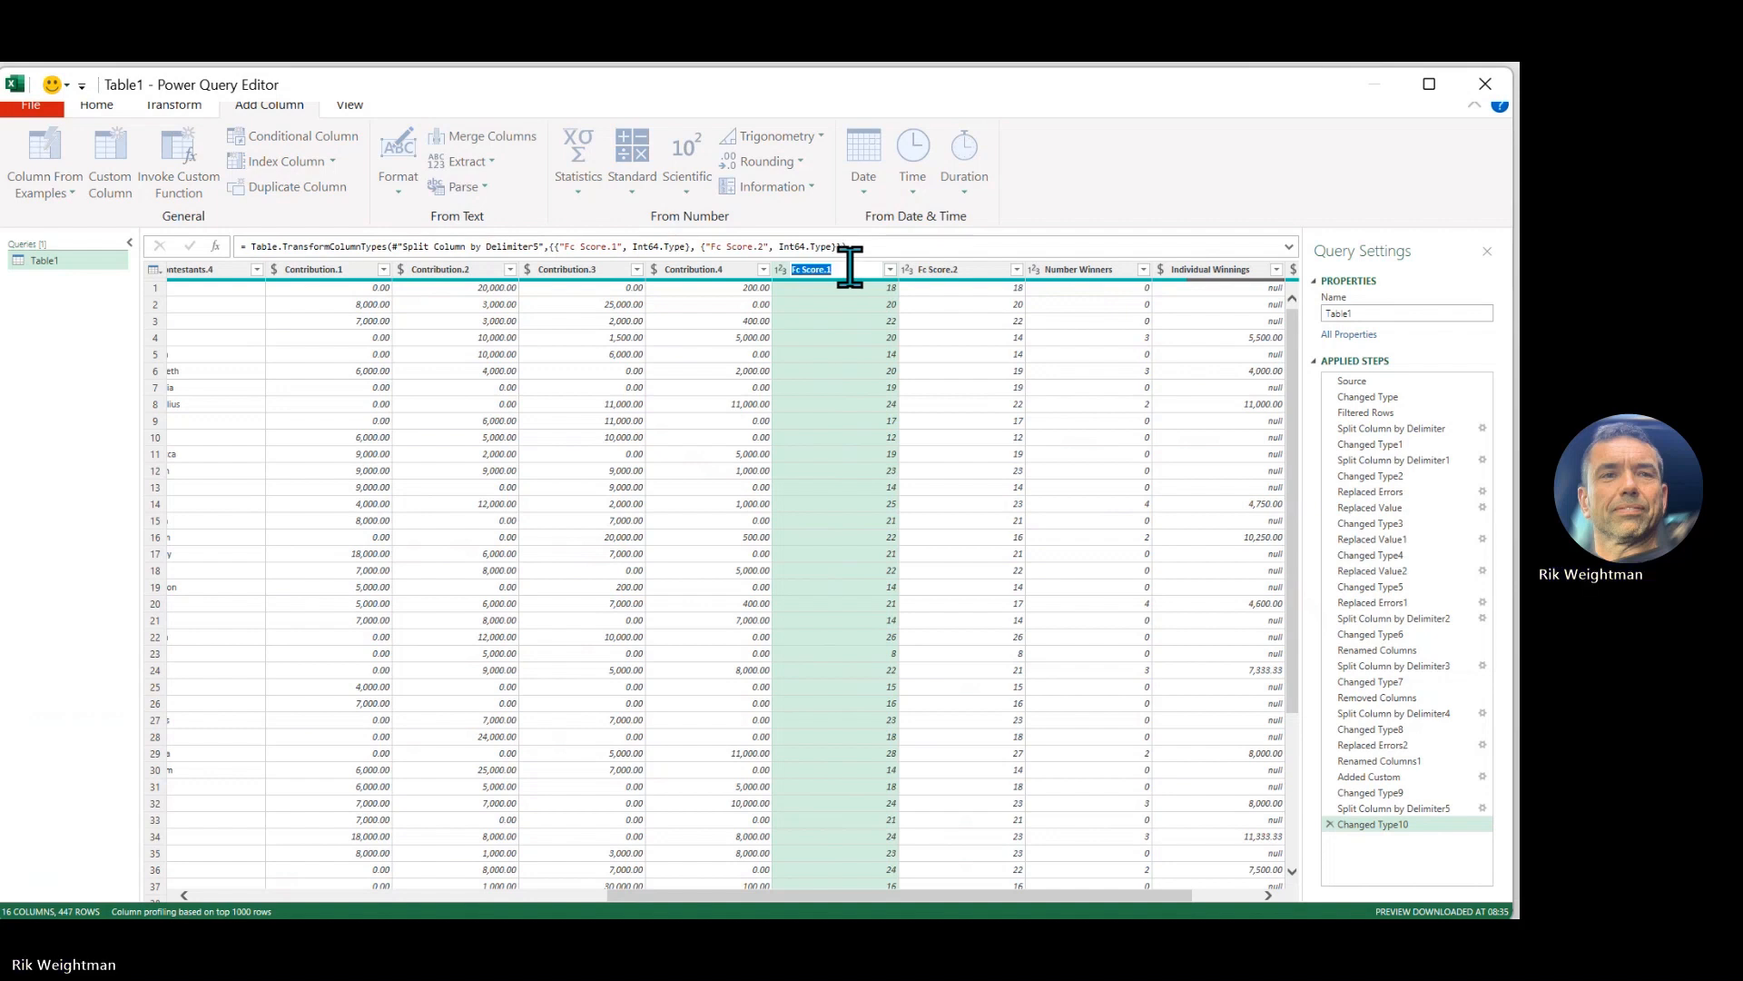
text(Sc)
text(re Con)
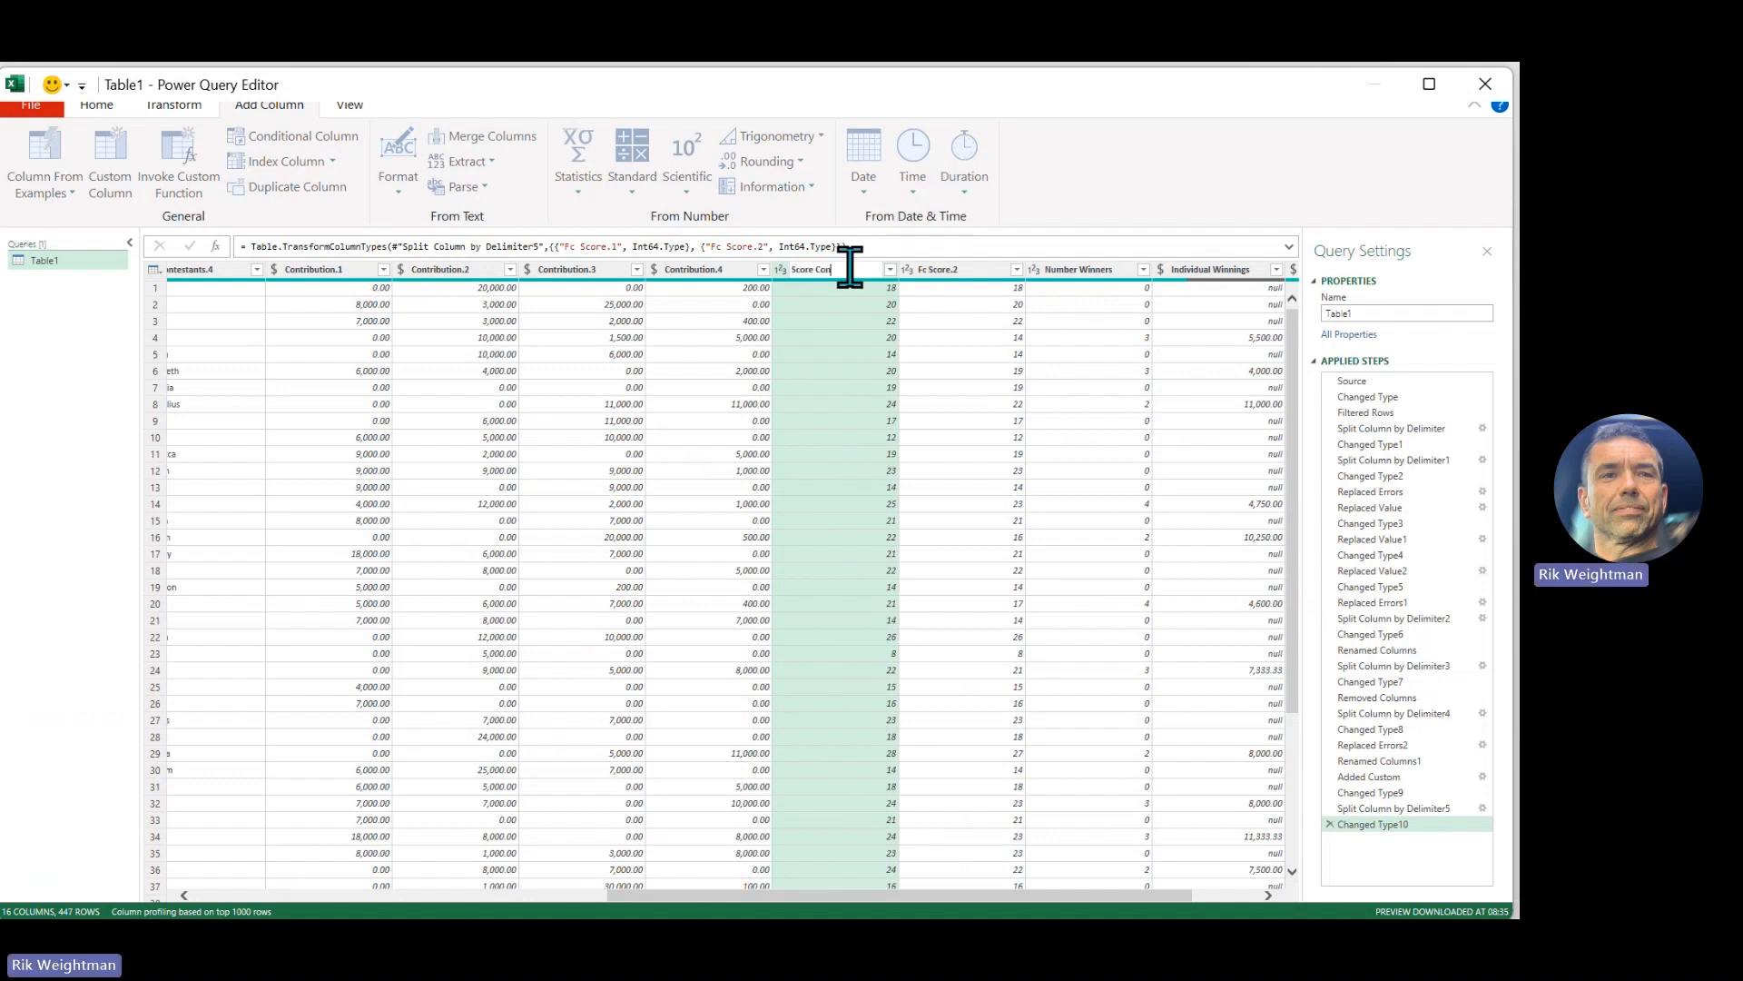
text(testant)
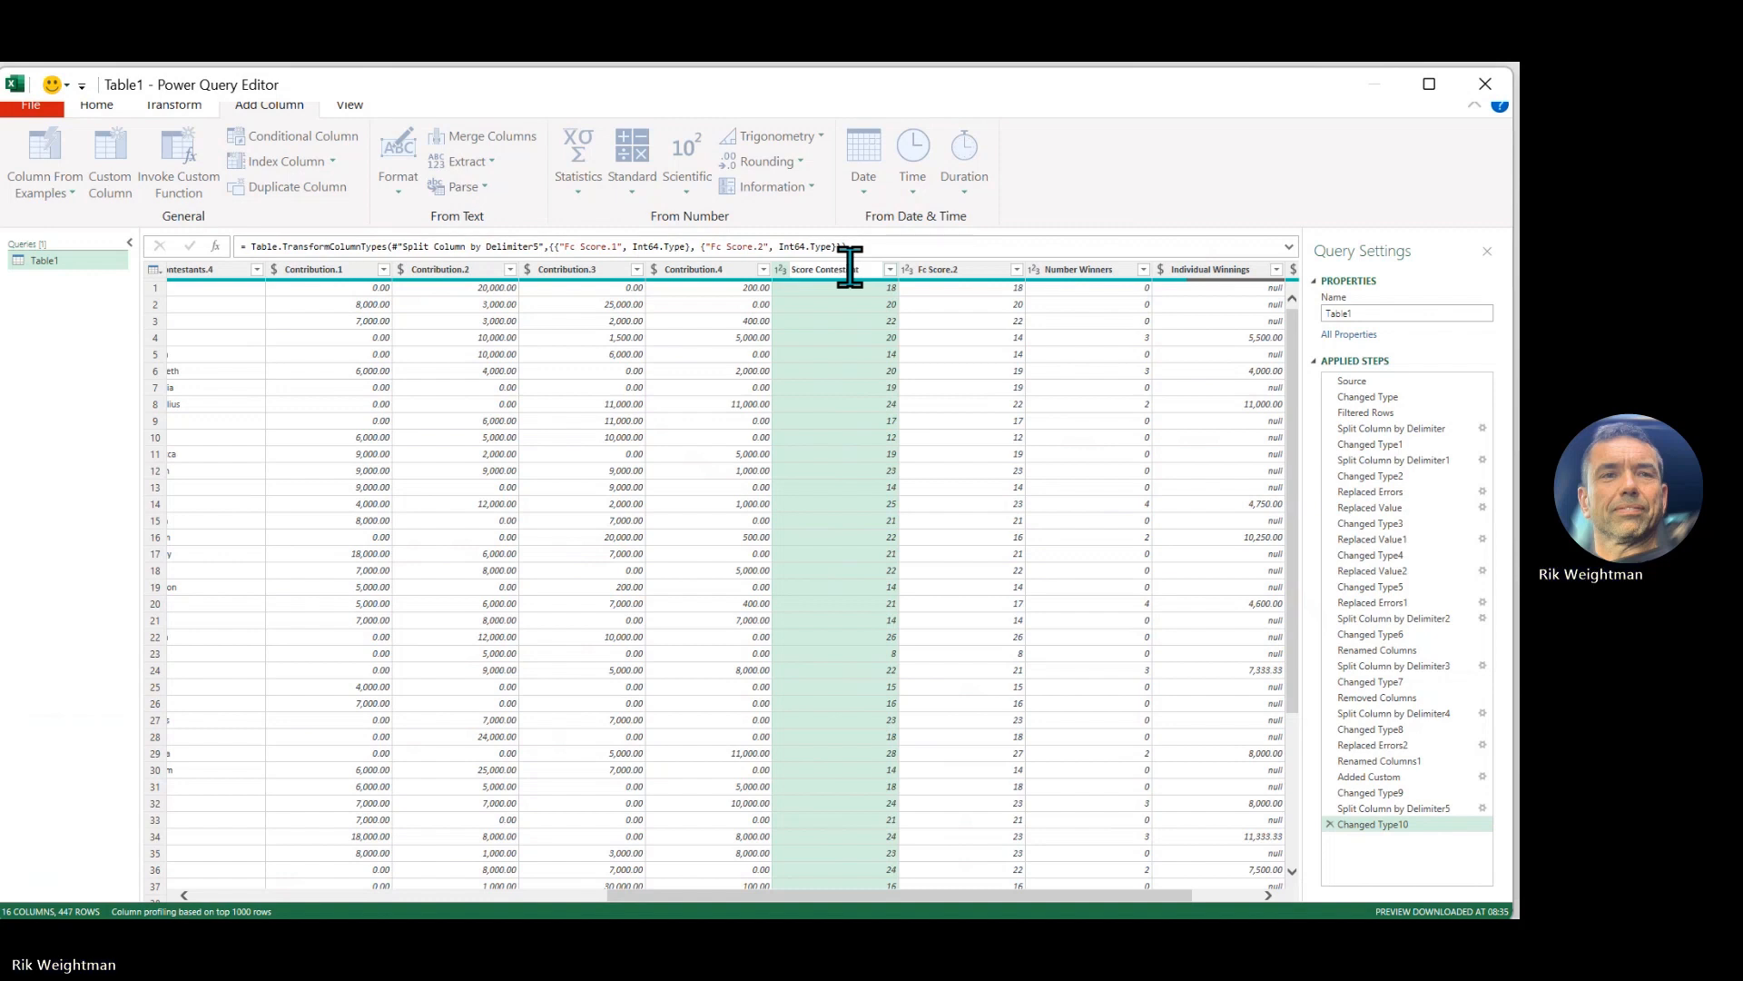
key(Return)
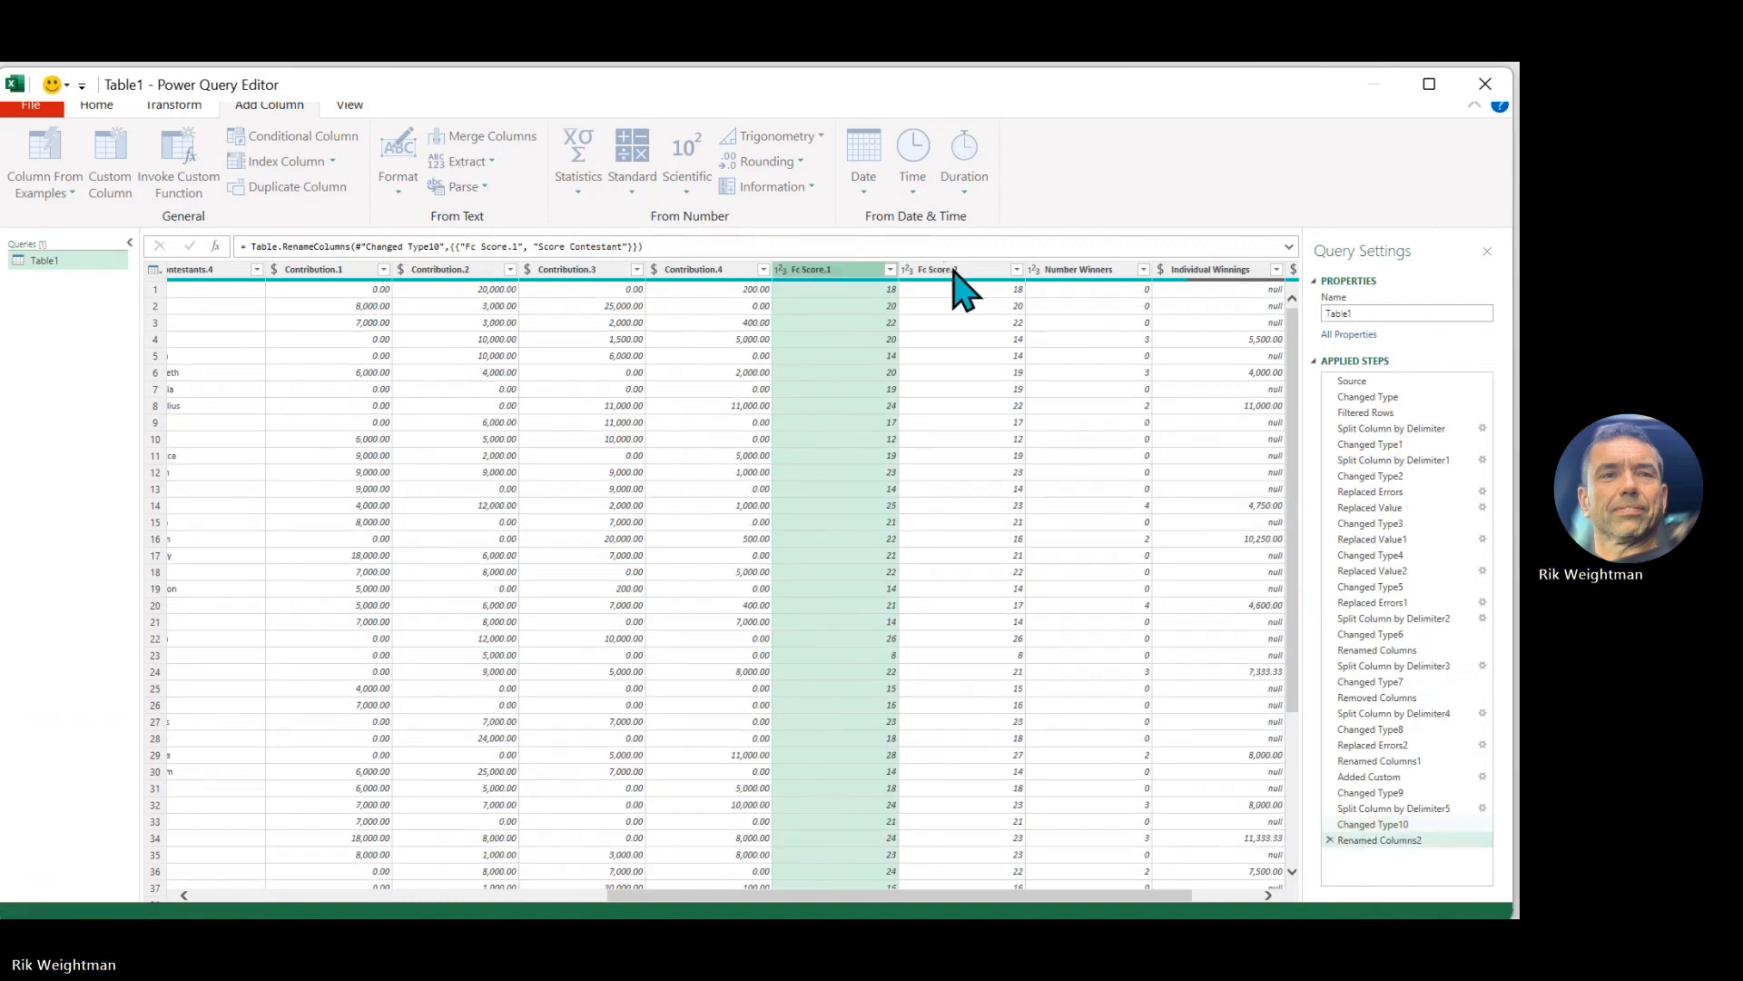
- Rename the Fc Score.2 column as "Score Chaser"
double_click(950, 269)
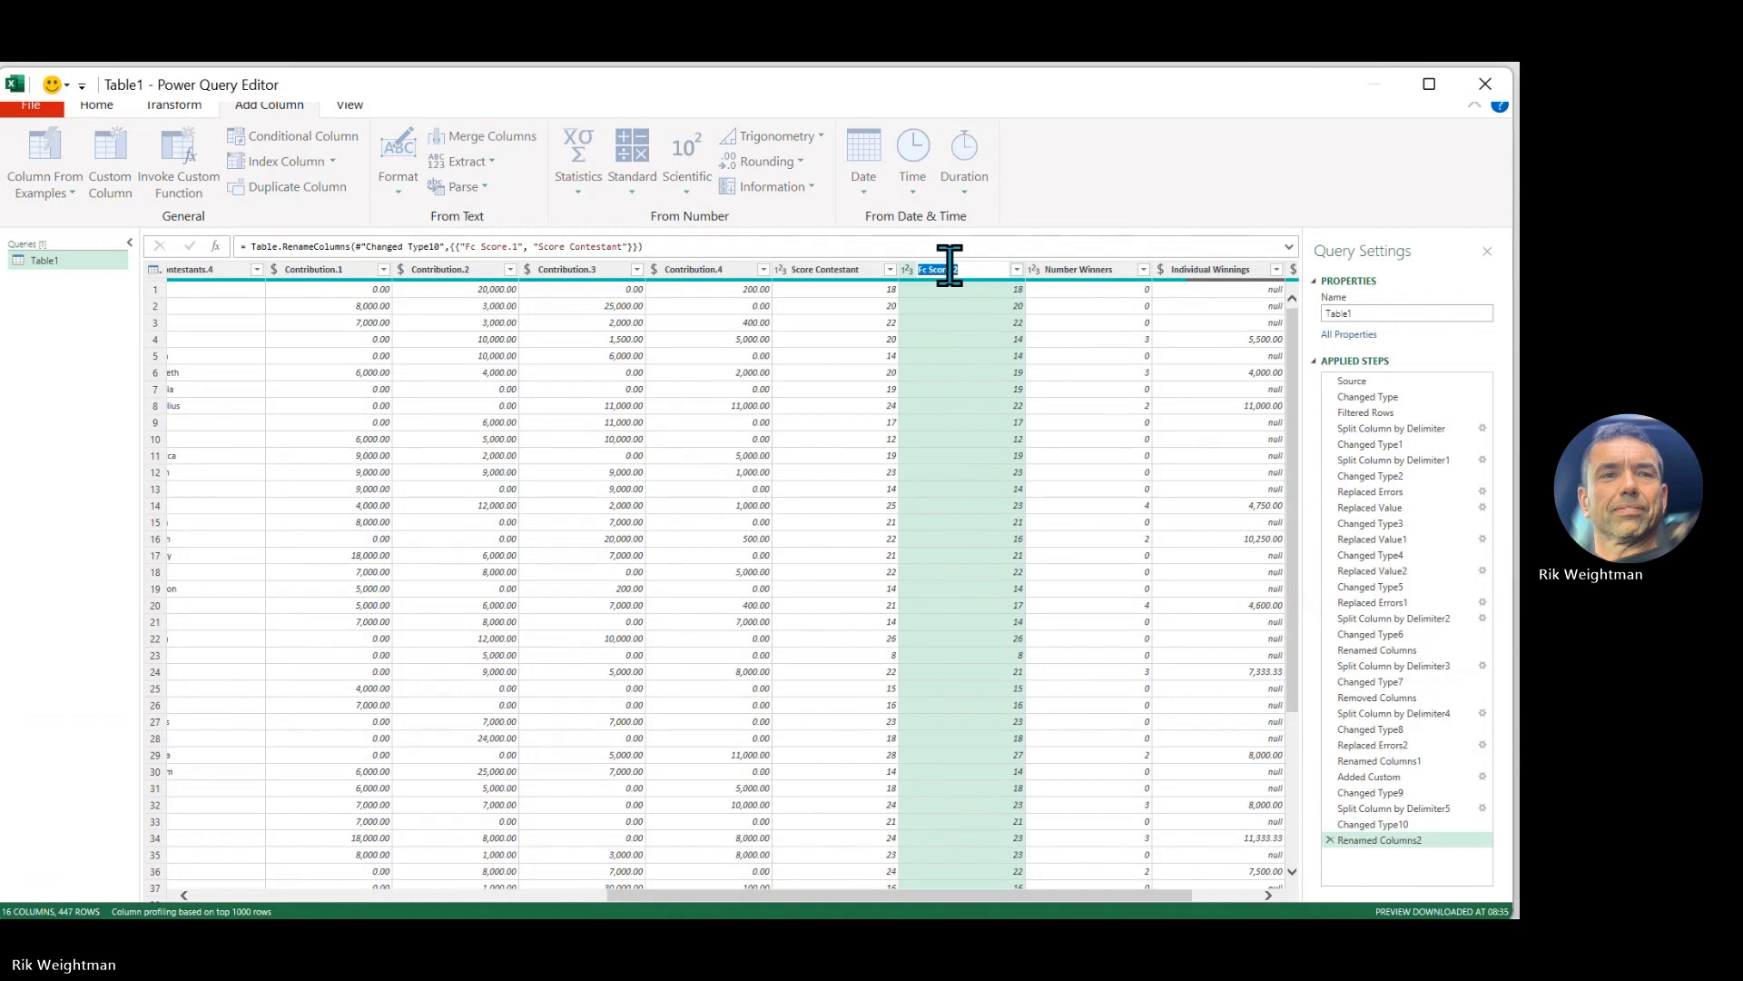
text(Score Chaser)
key(Return)
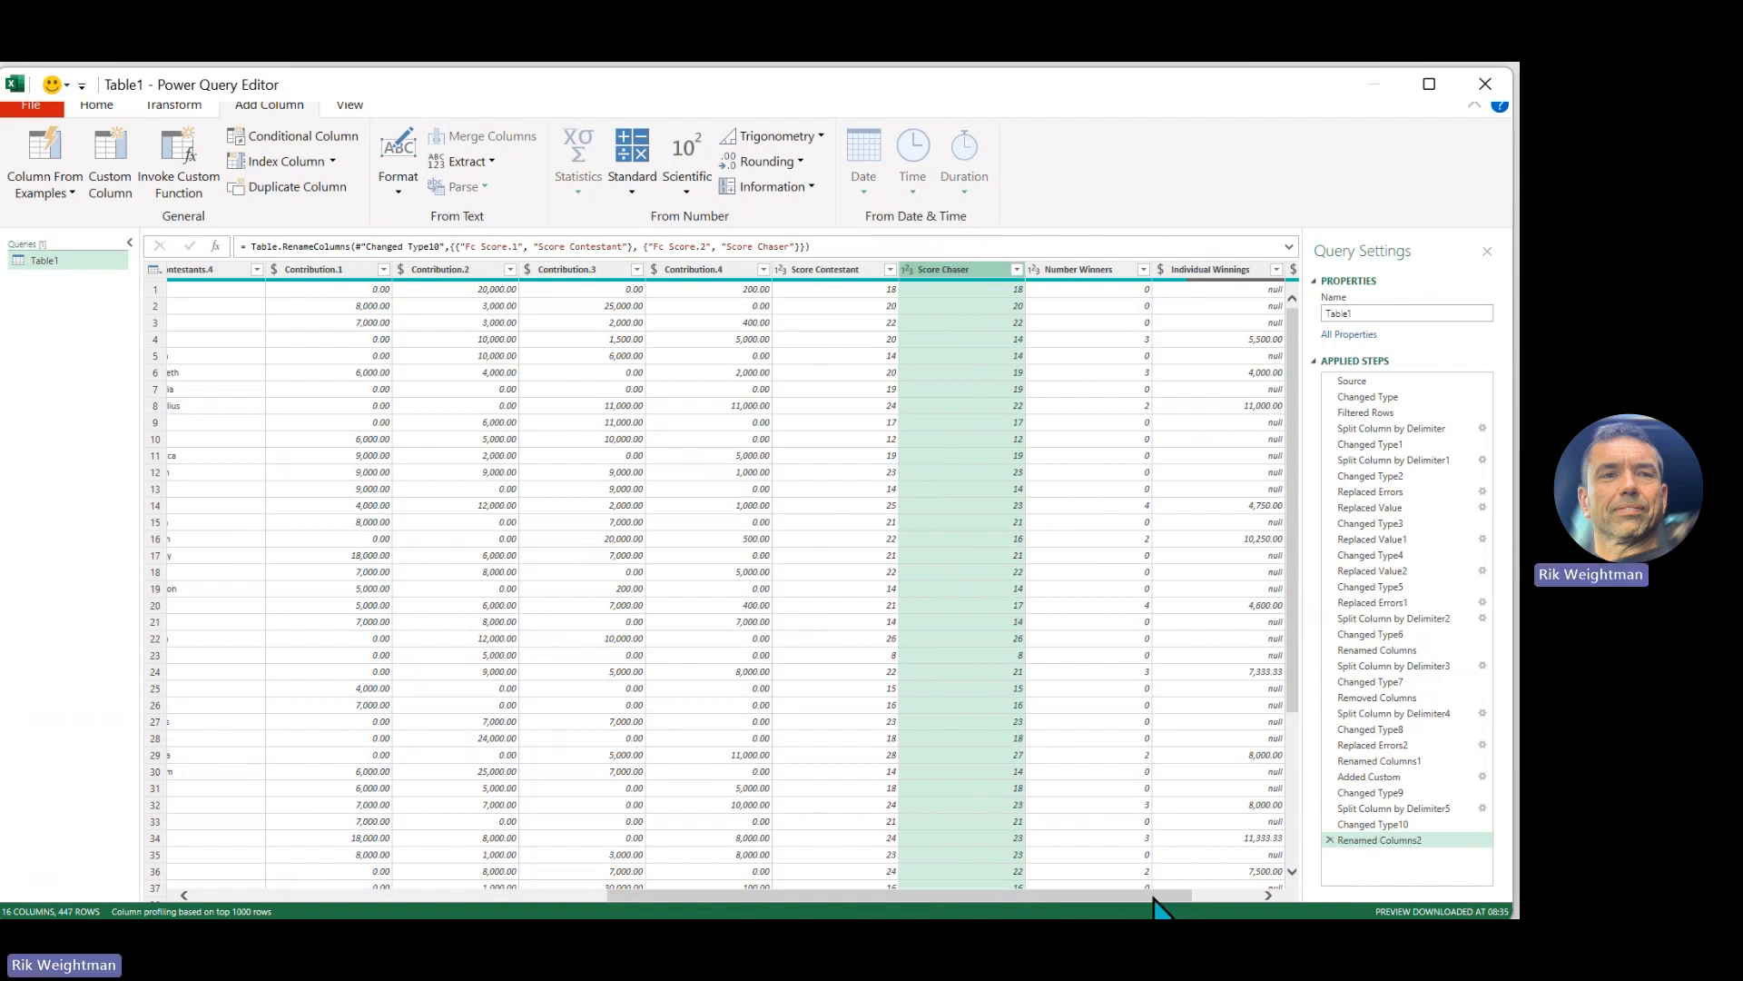
- Close the query editor and load the cleaned Table1 query into the workbook
click(1221, 906)
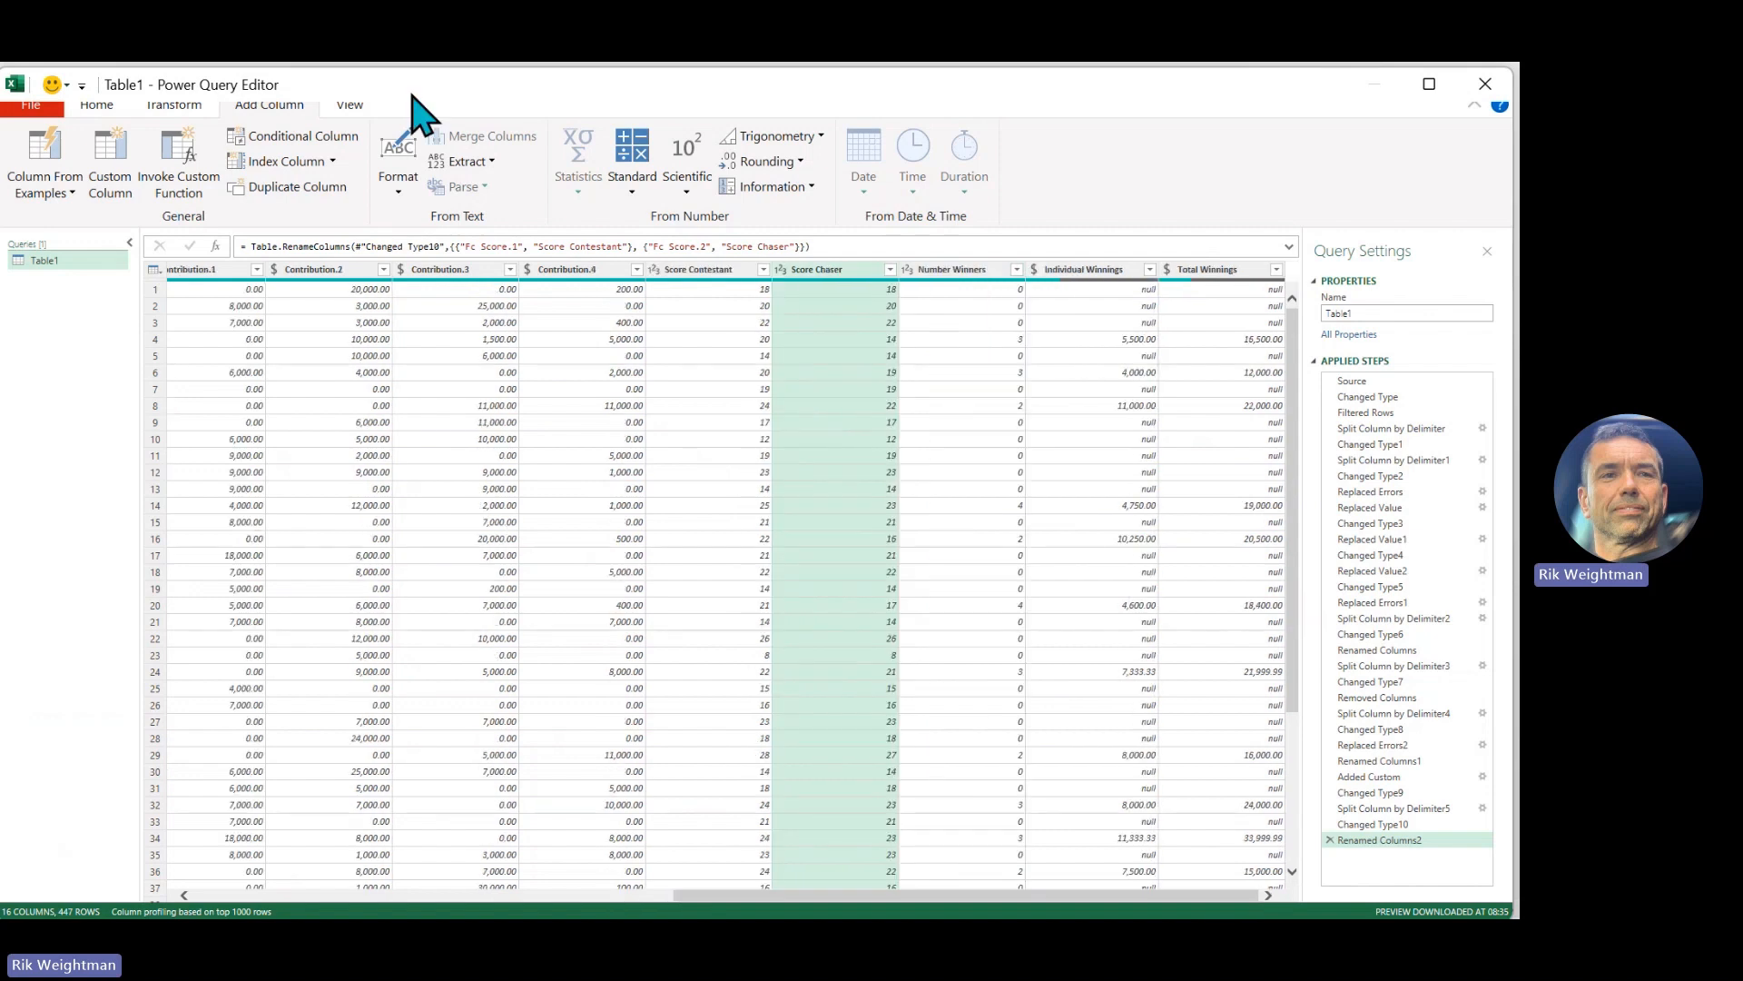
click(100, 108)
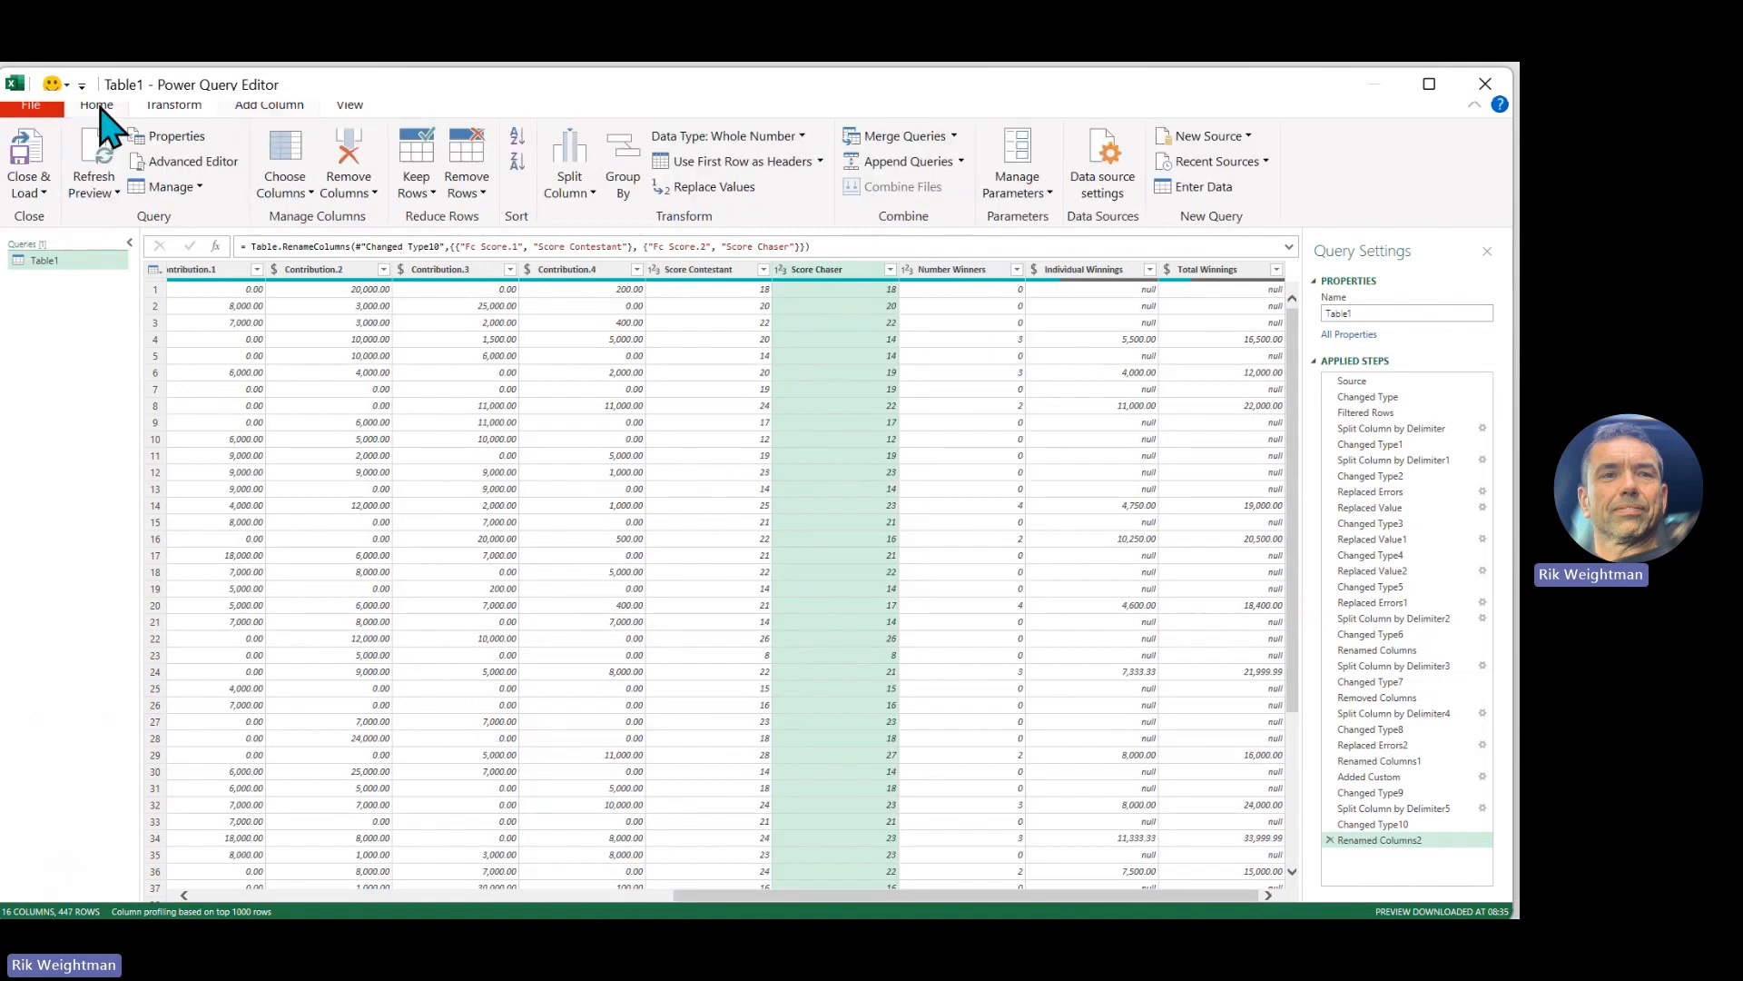
click(27, 159)
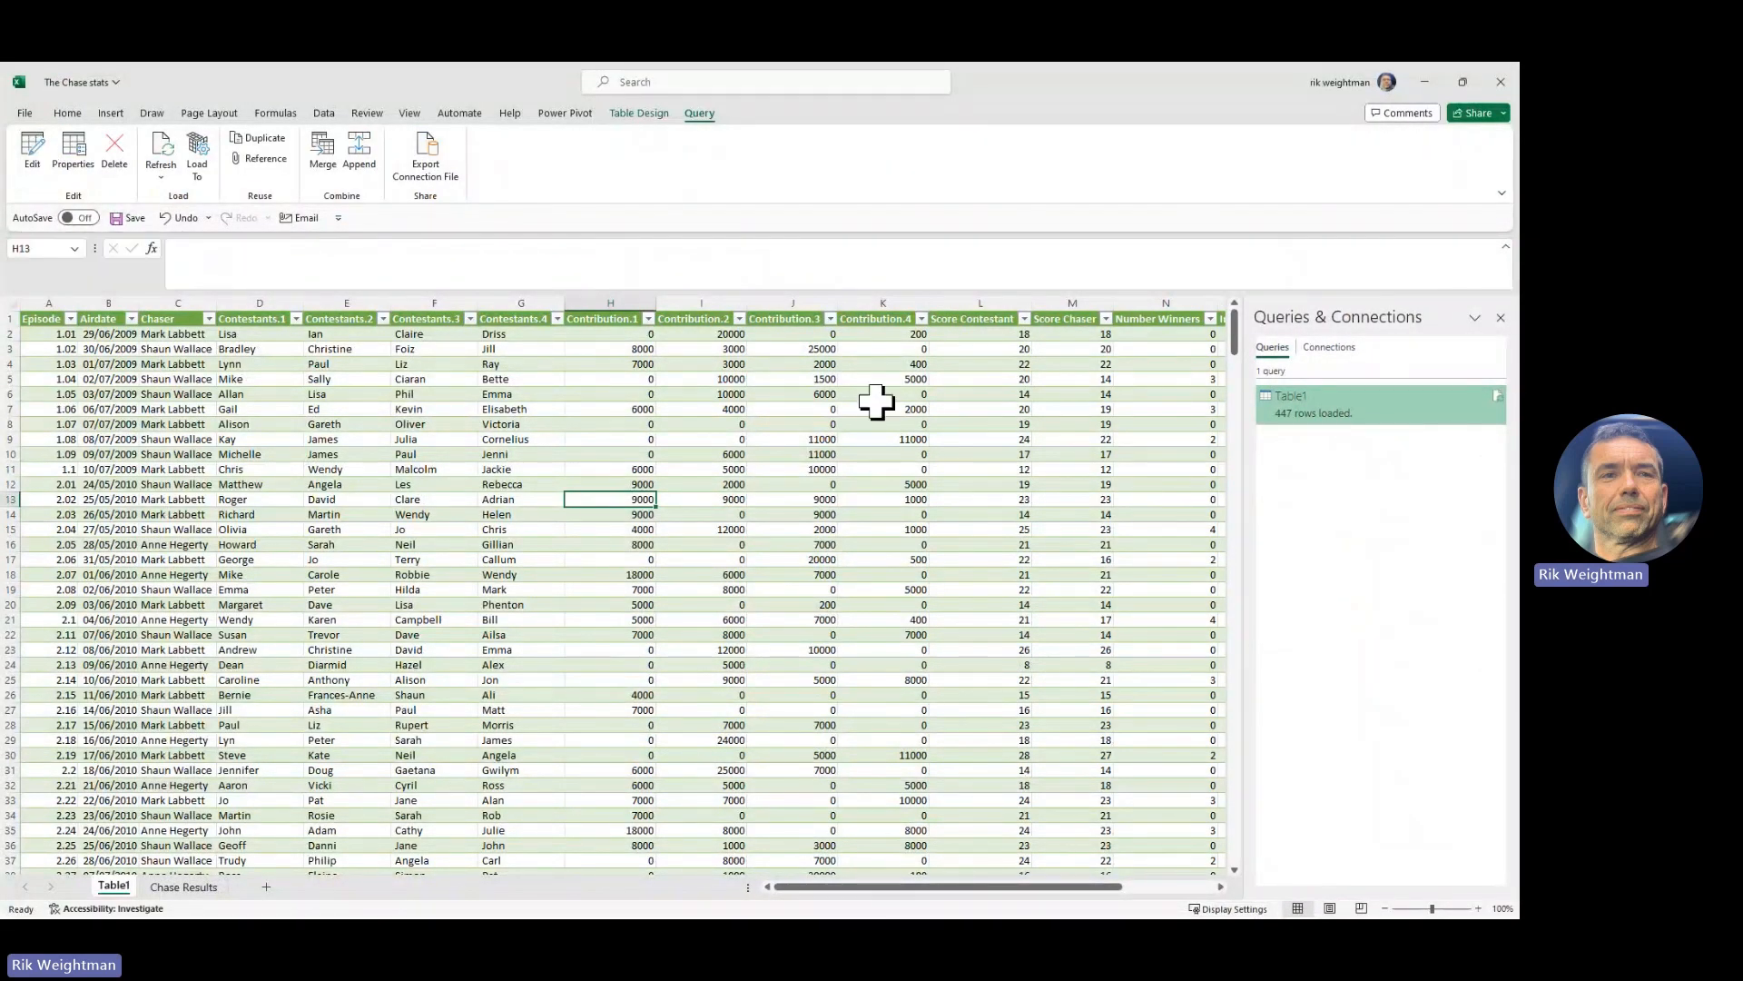
- Examine the loaded table's score and winnings columns and the chasers listed in the Chaser filter
drag(842, 887, 944, 888)
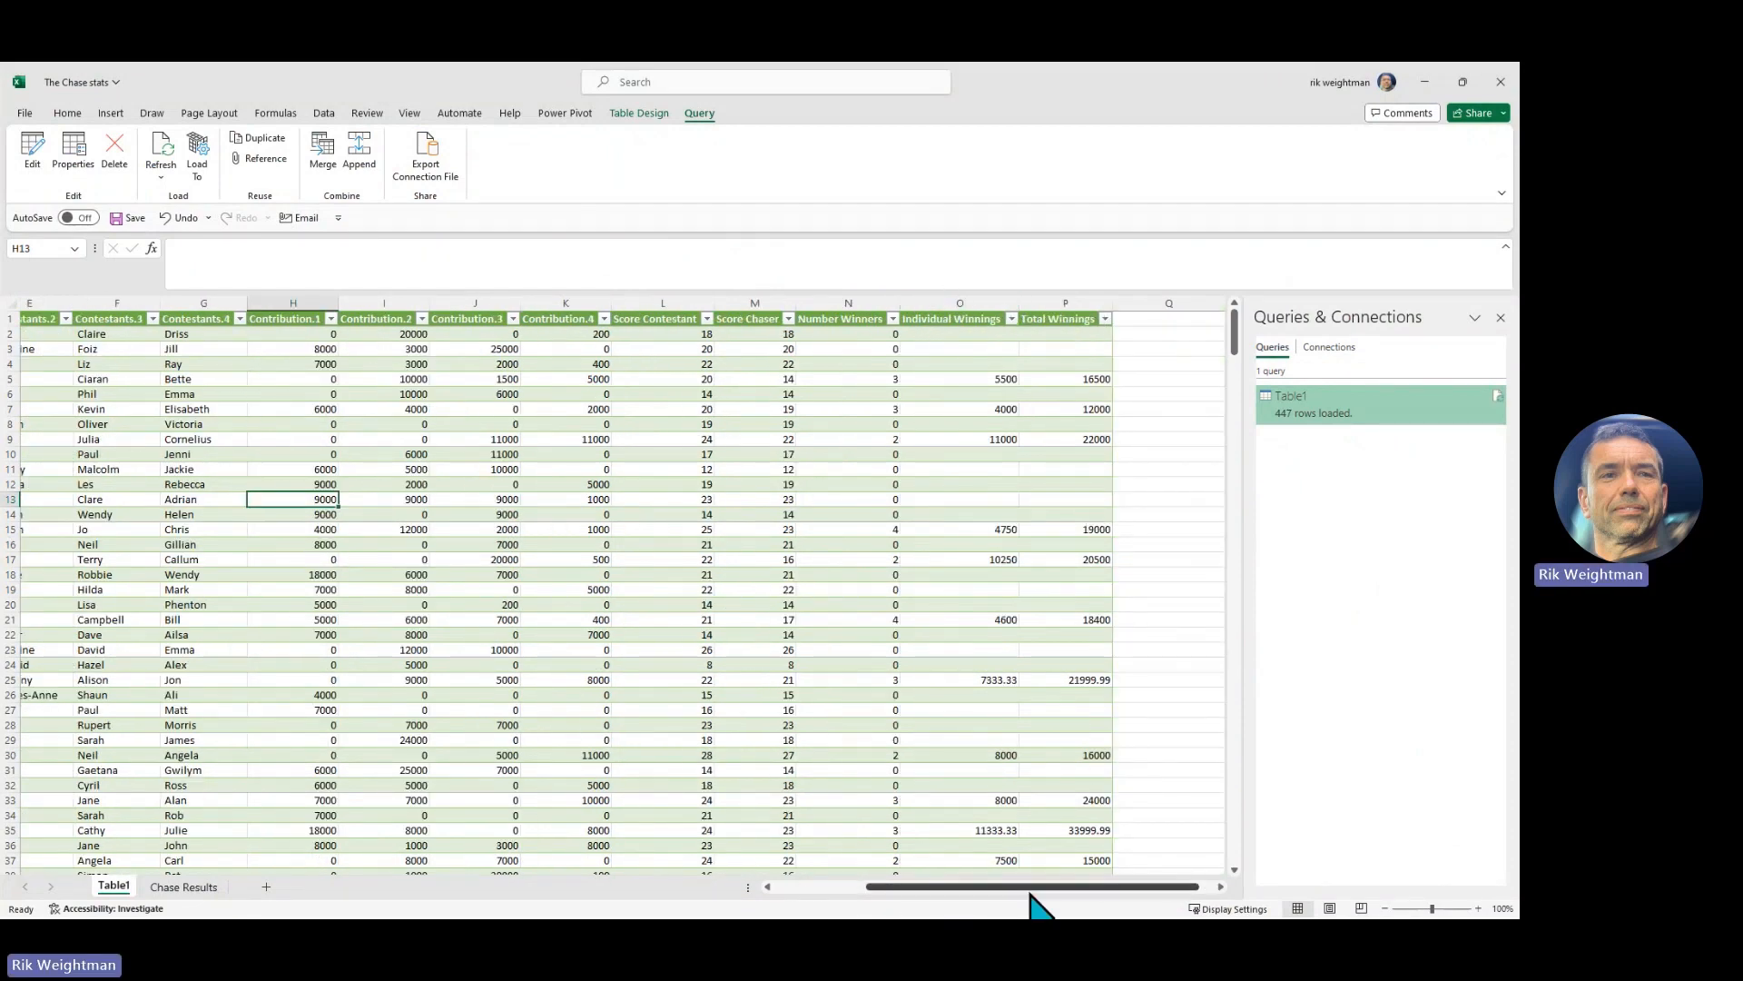
drag(1019, 890, 766, 867)
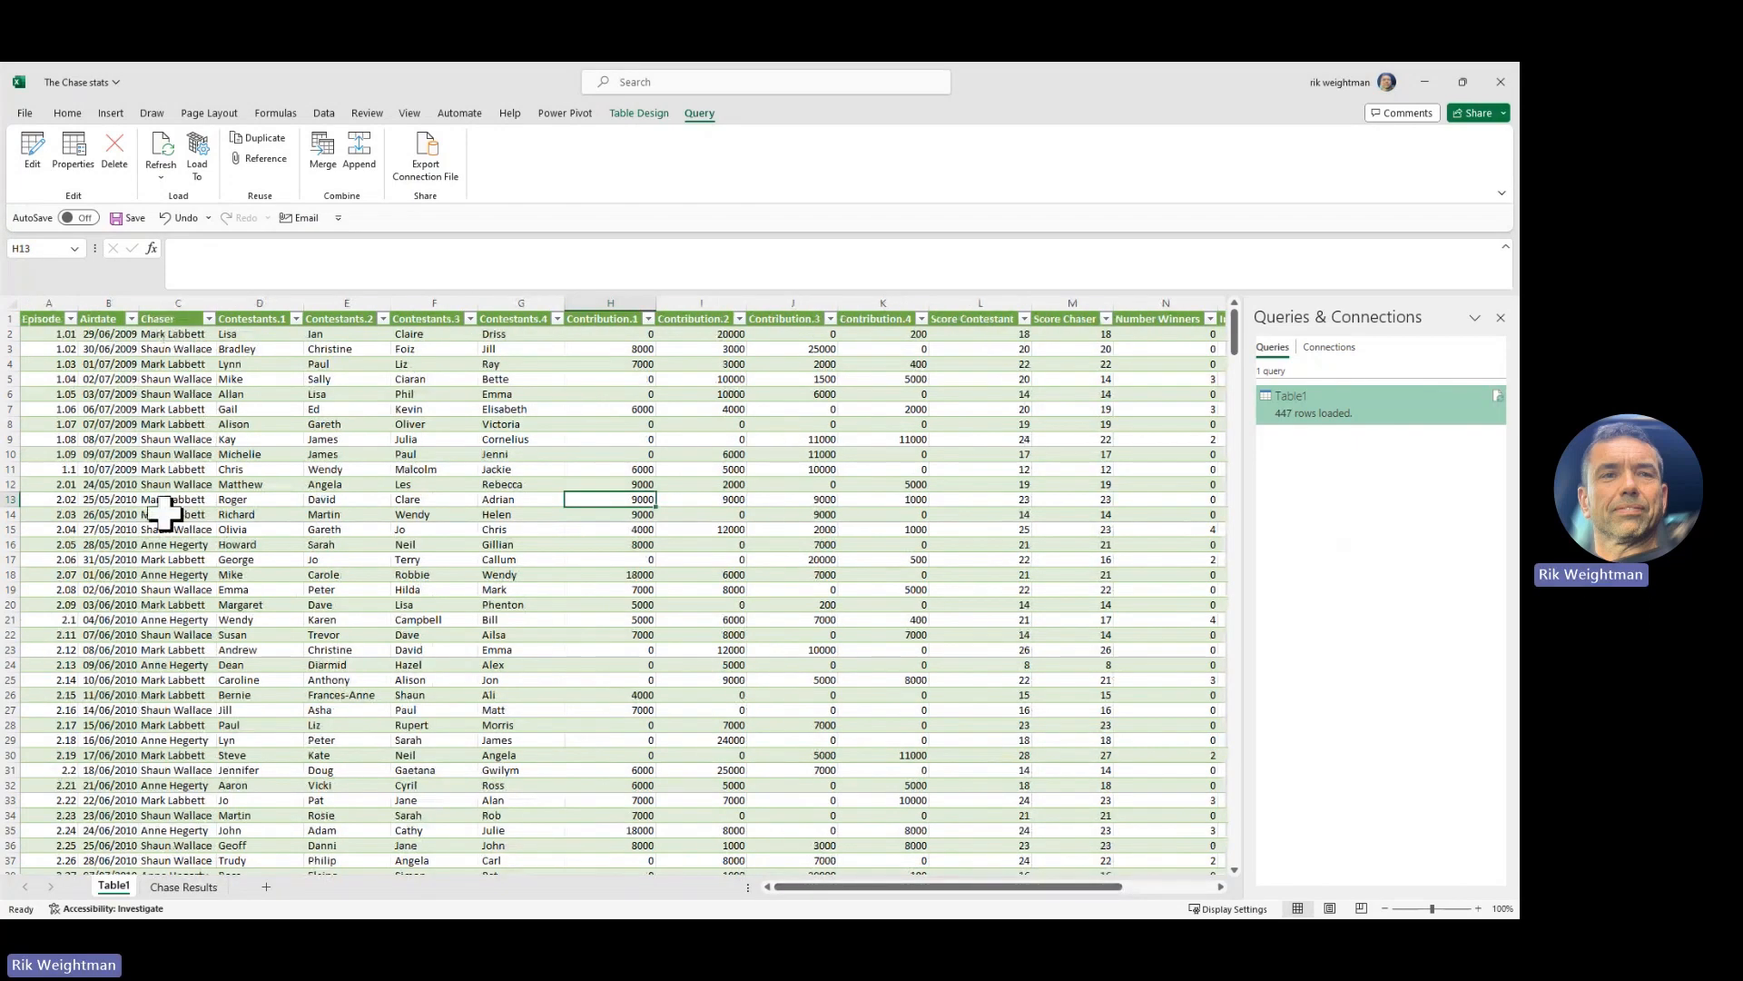
click(209, 319)
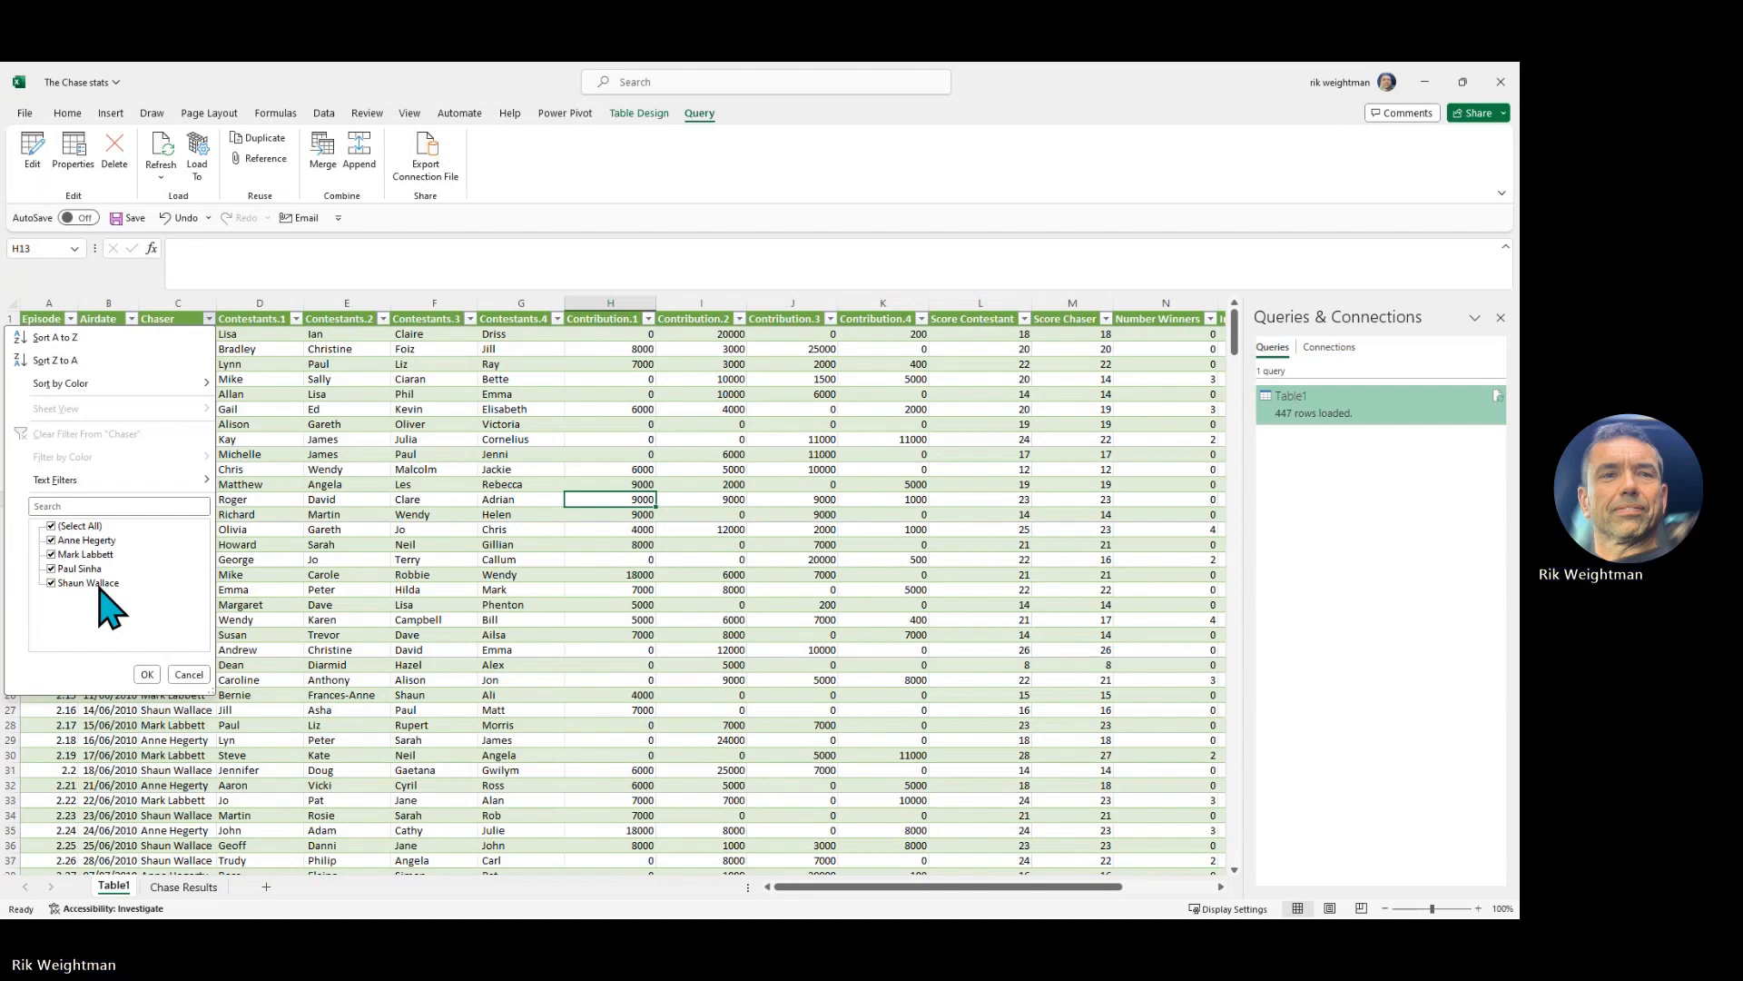
click(145, 675)
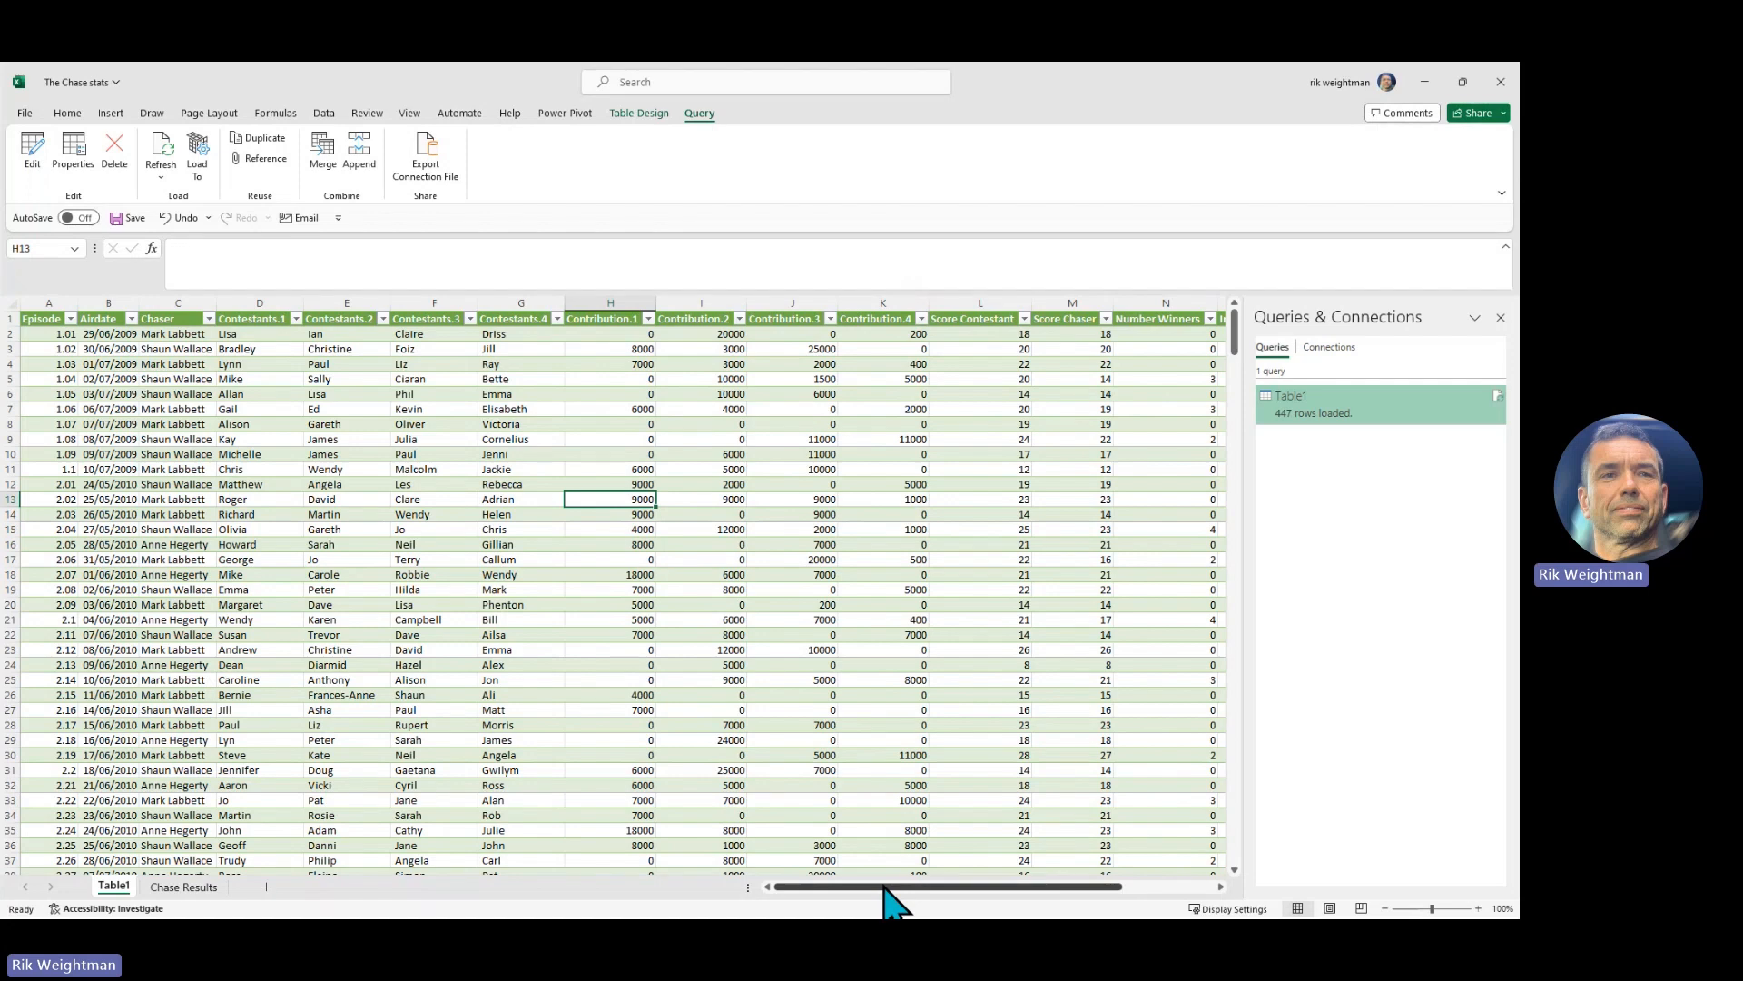
drag(885, 890, 1078, 902)
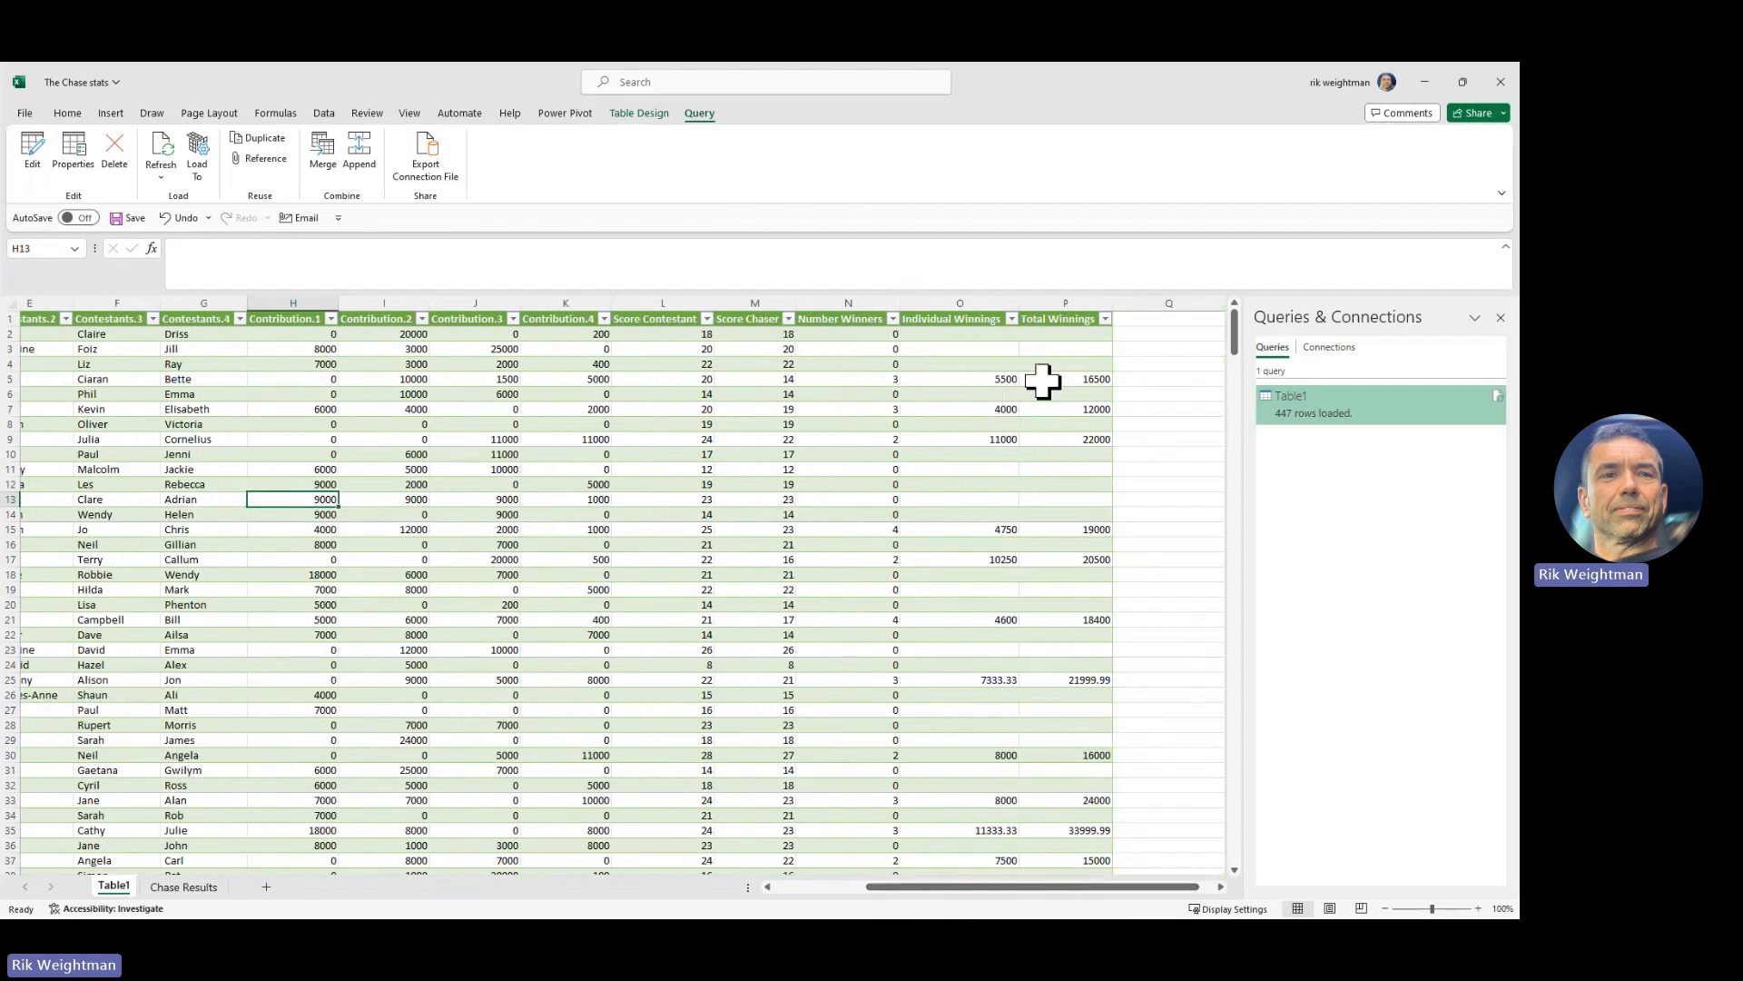
click(1085, 379)
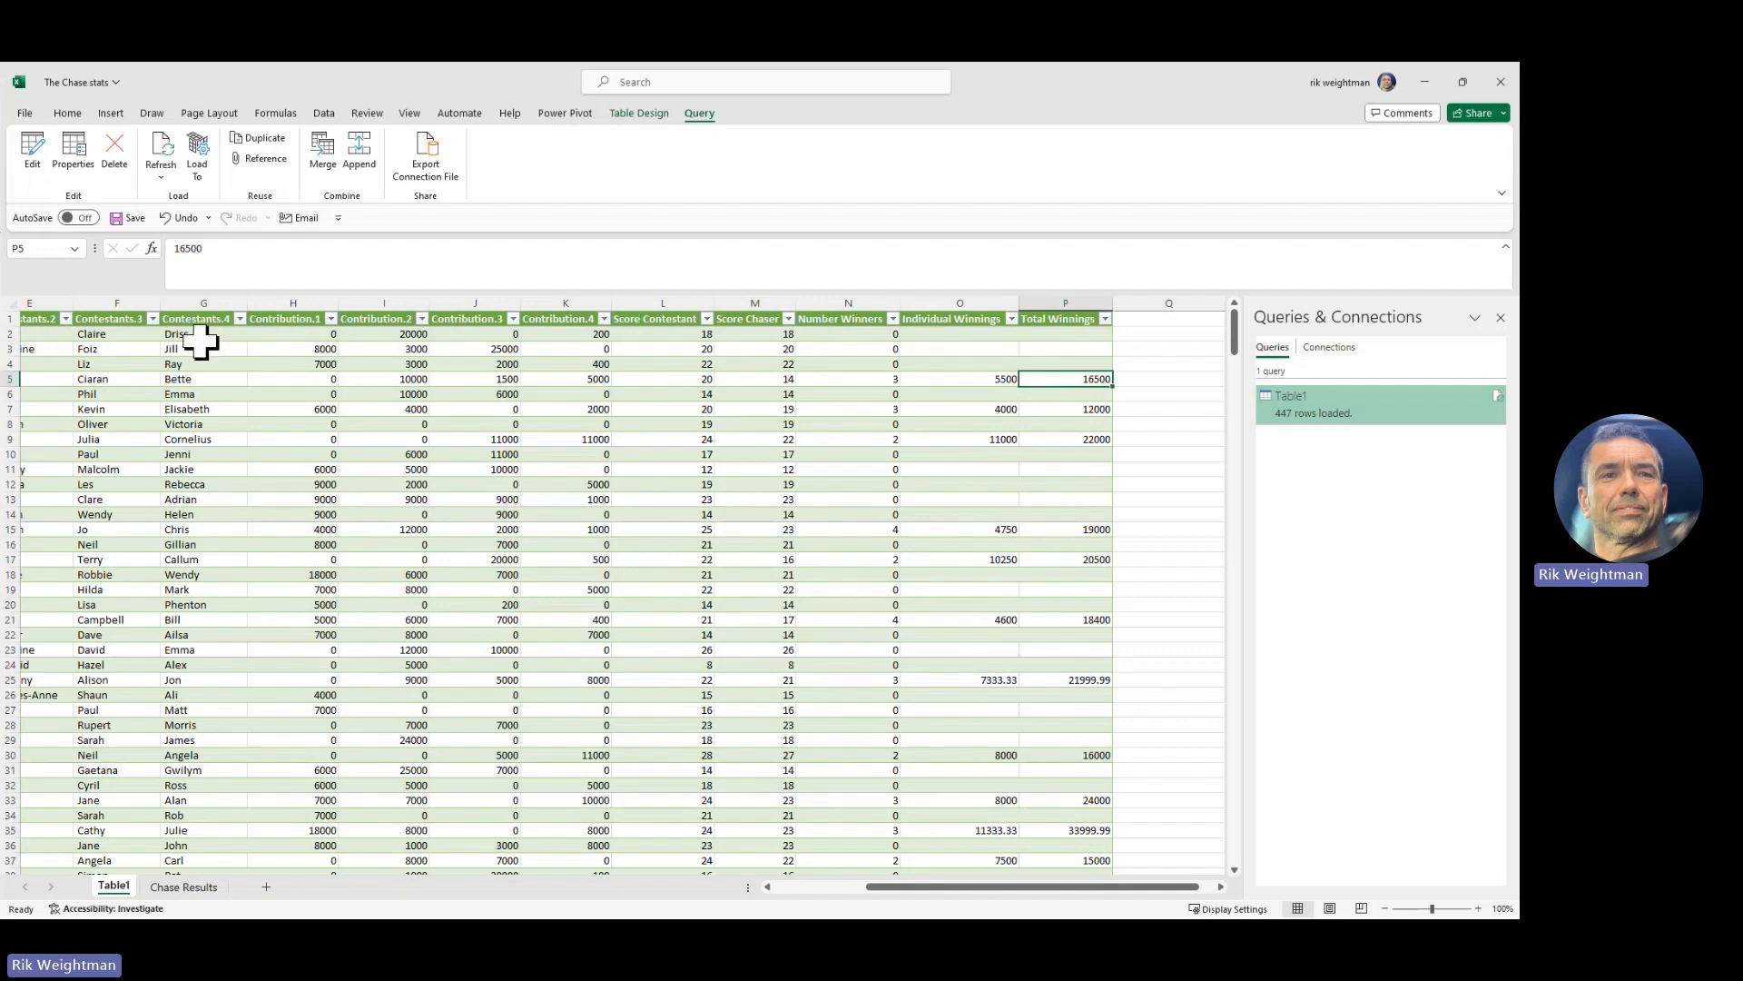
- Reopen the Table1 query for editing and start a conditional column named "Mark Losses"
click(31, 155)
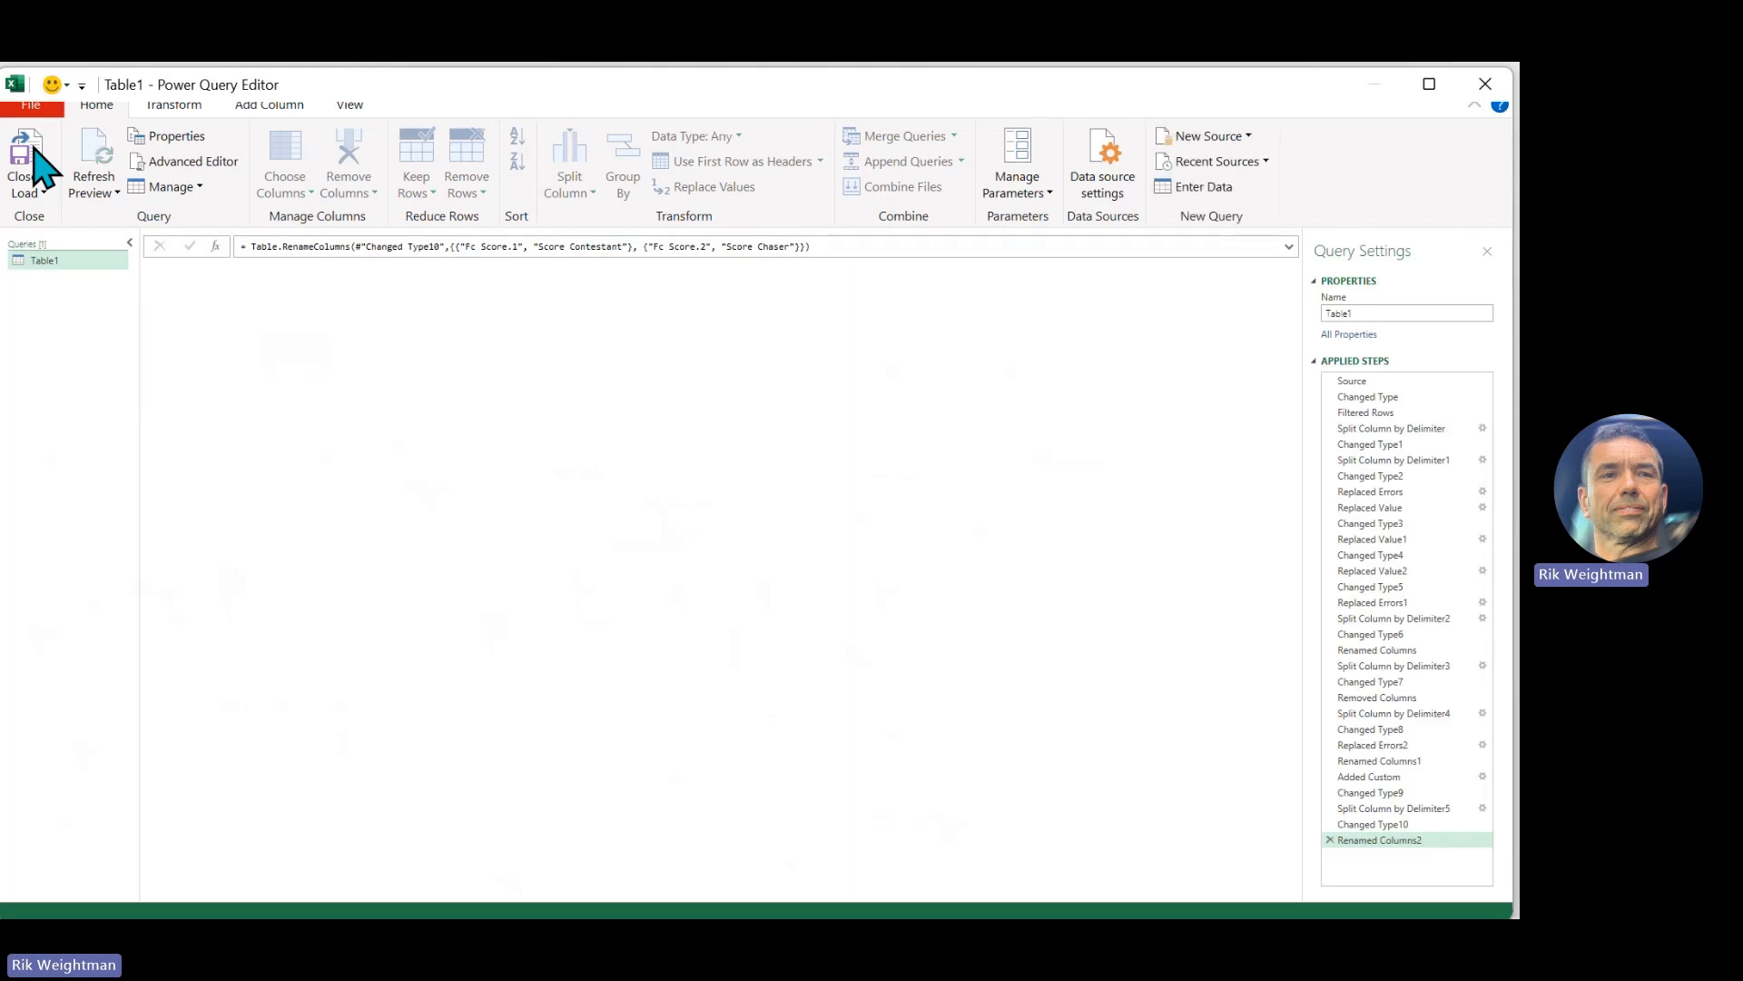
click(292, 105)
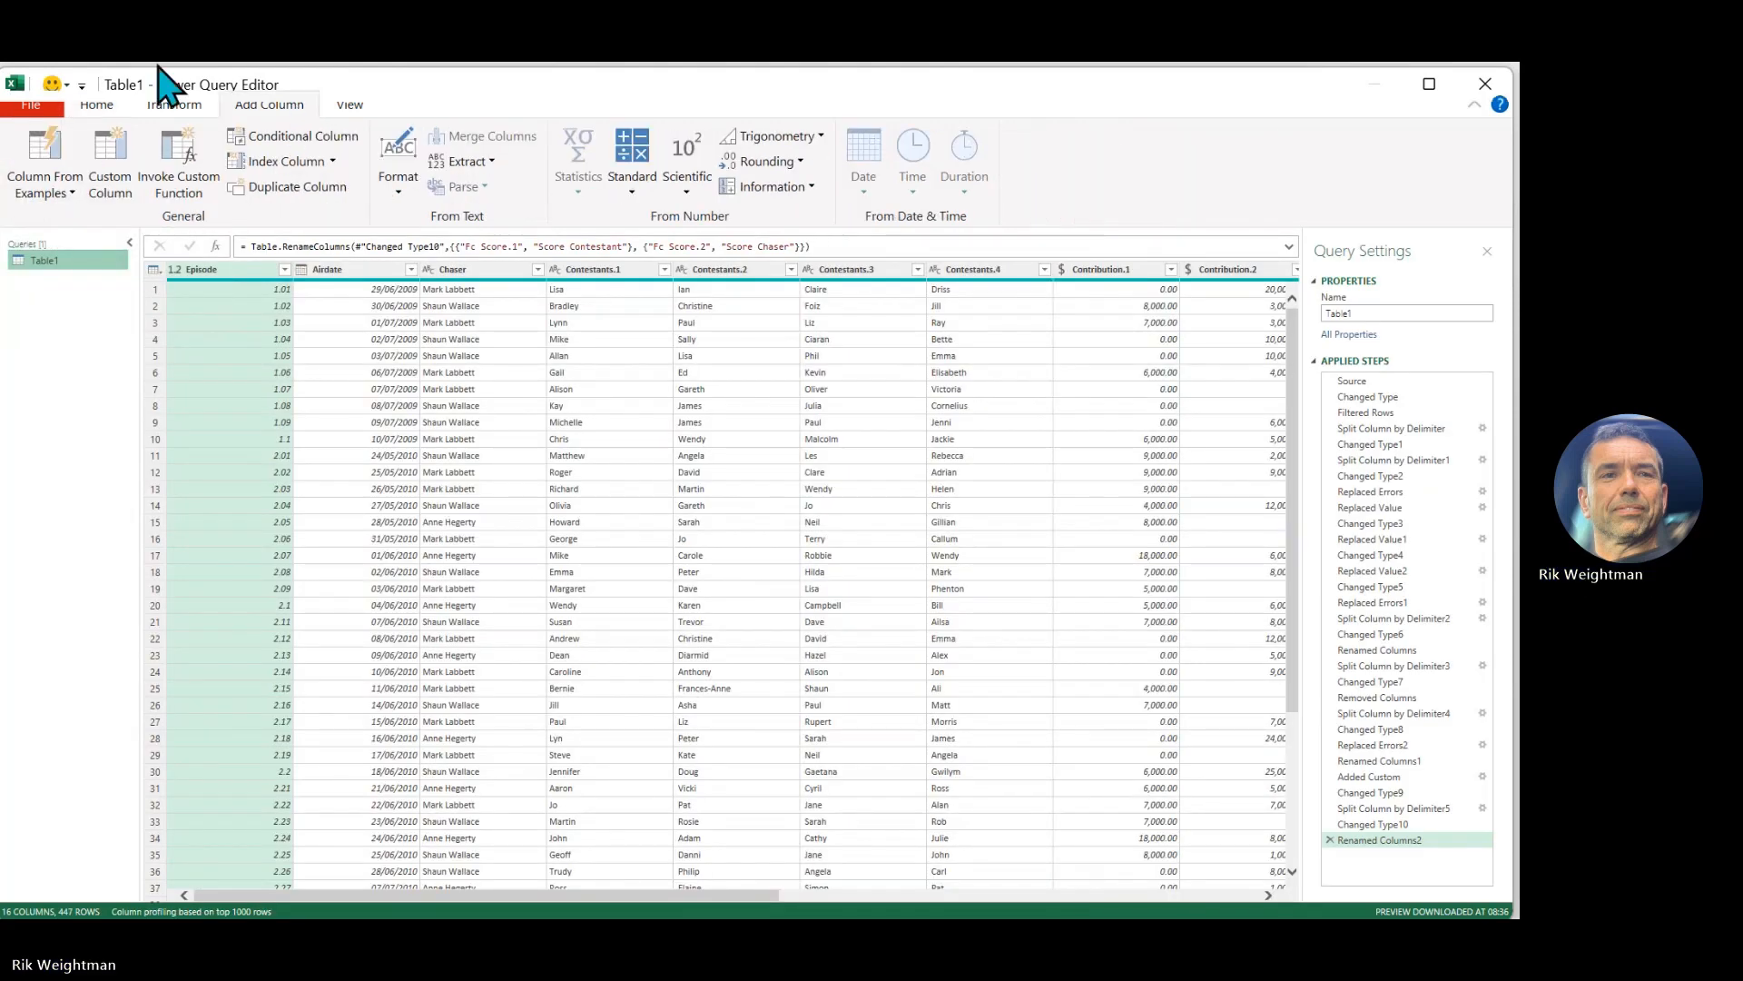
click(316, 142)
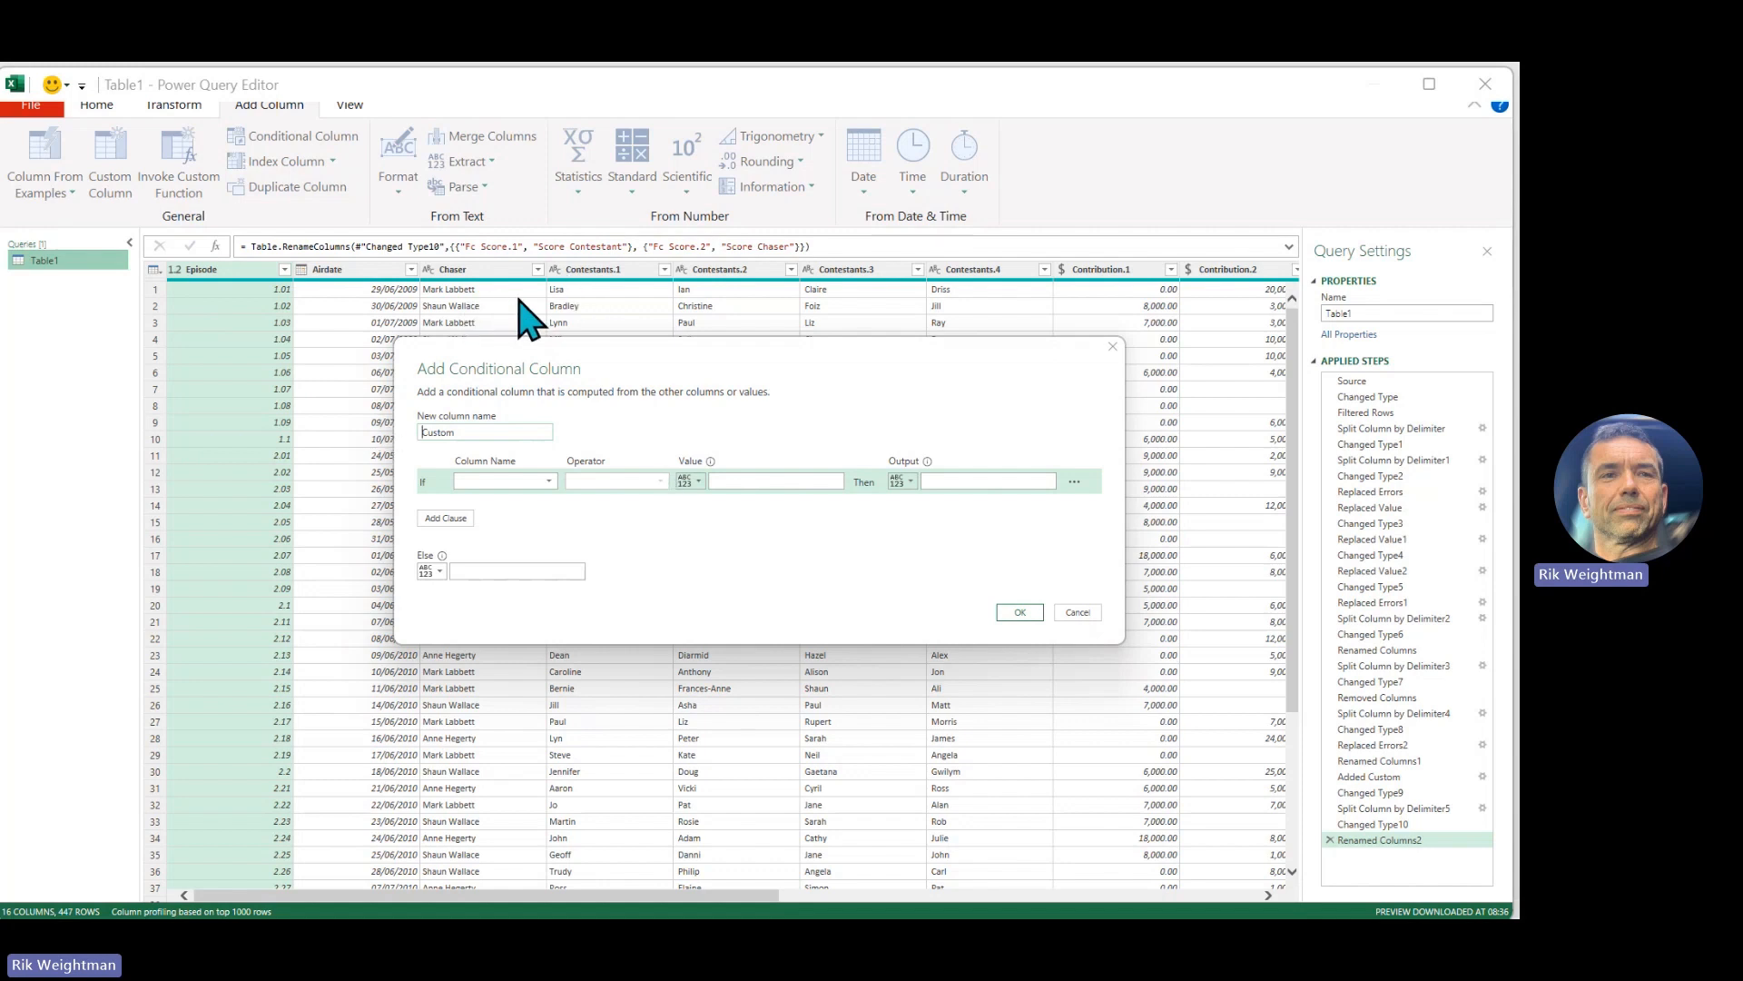
double_click(506, 432)
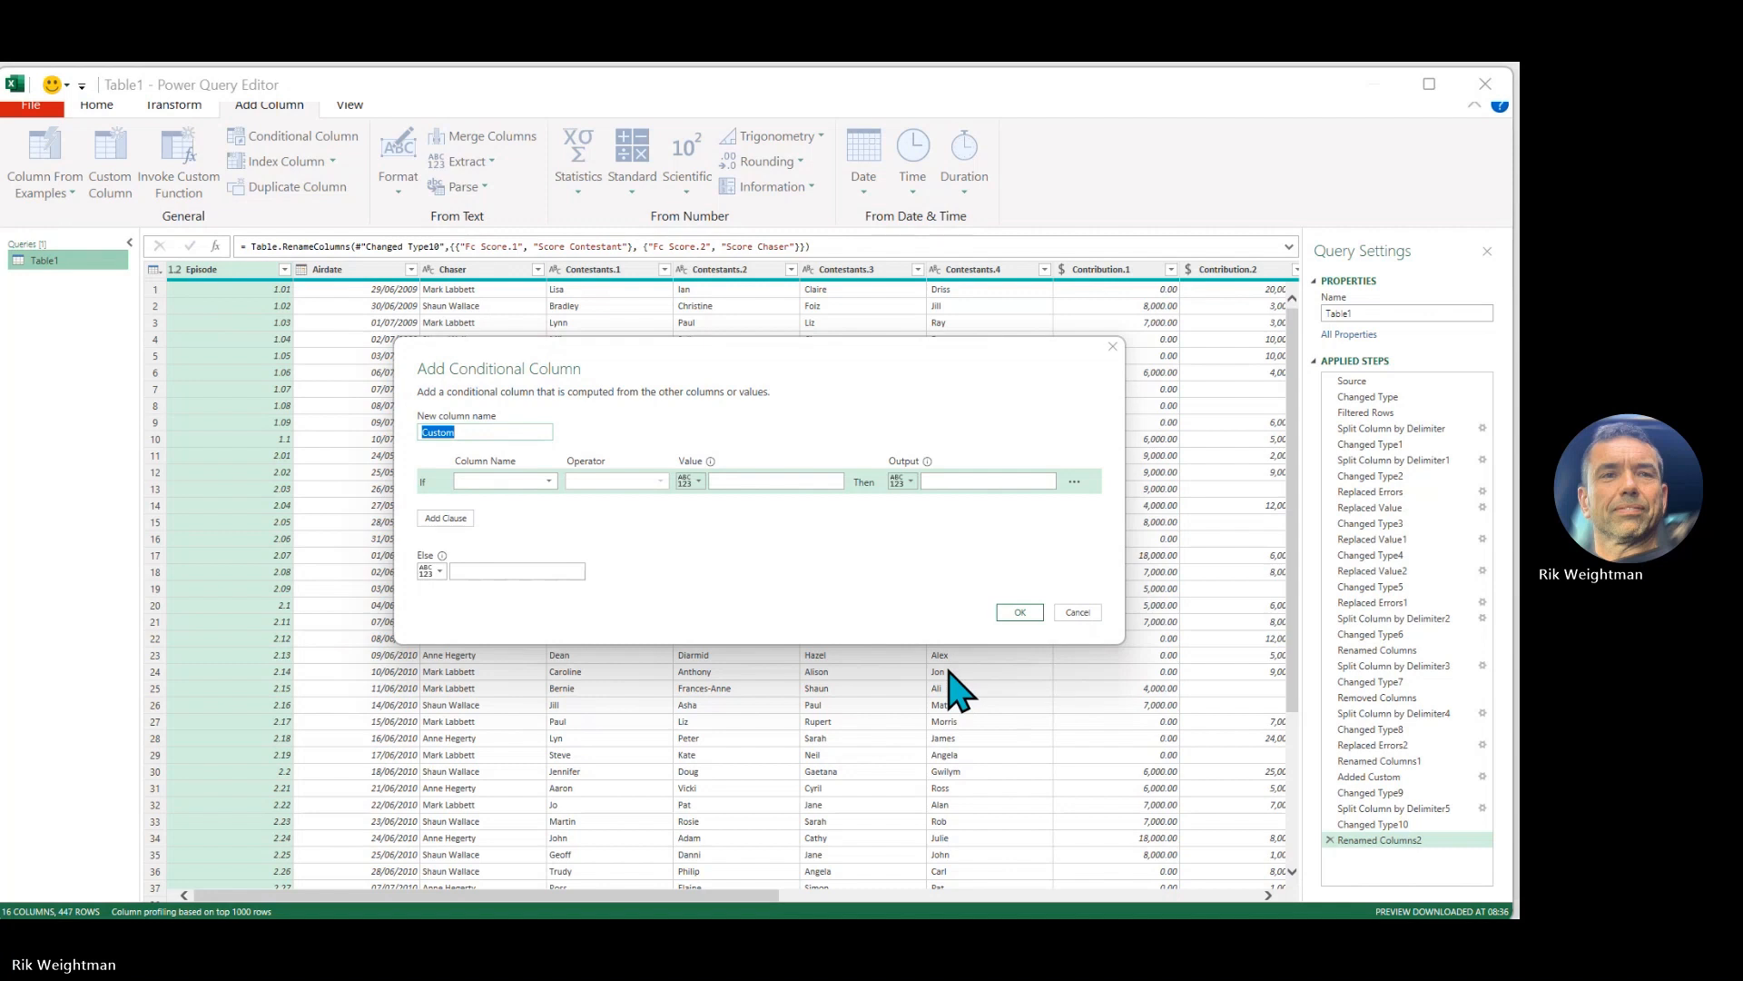
text(Mark)
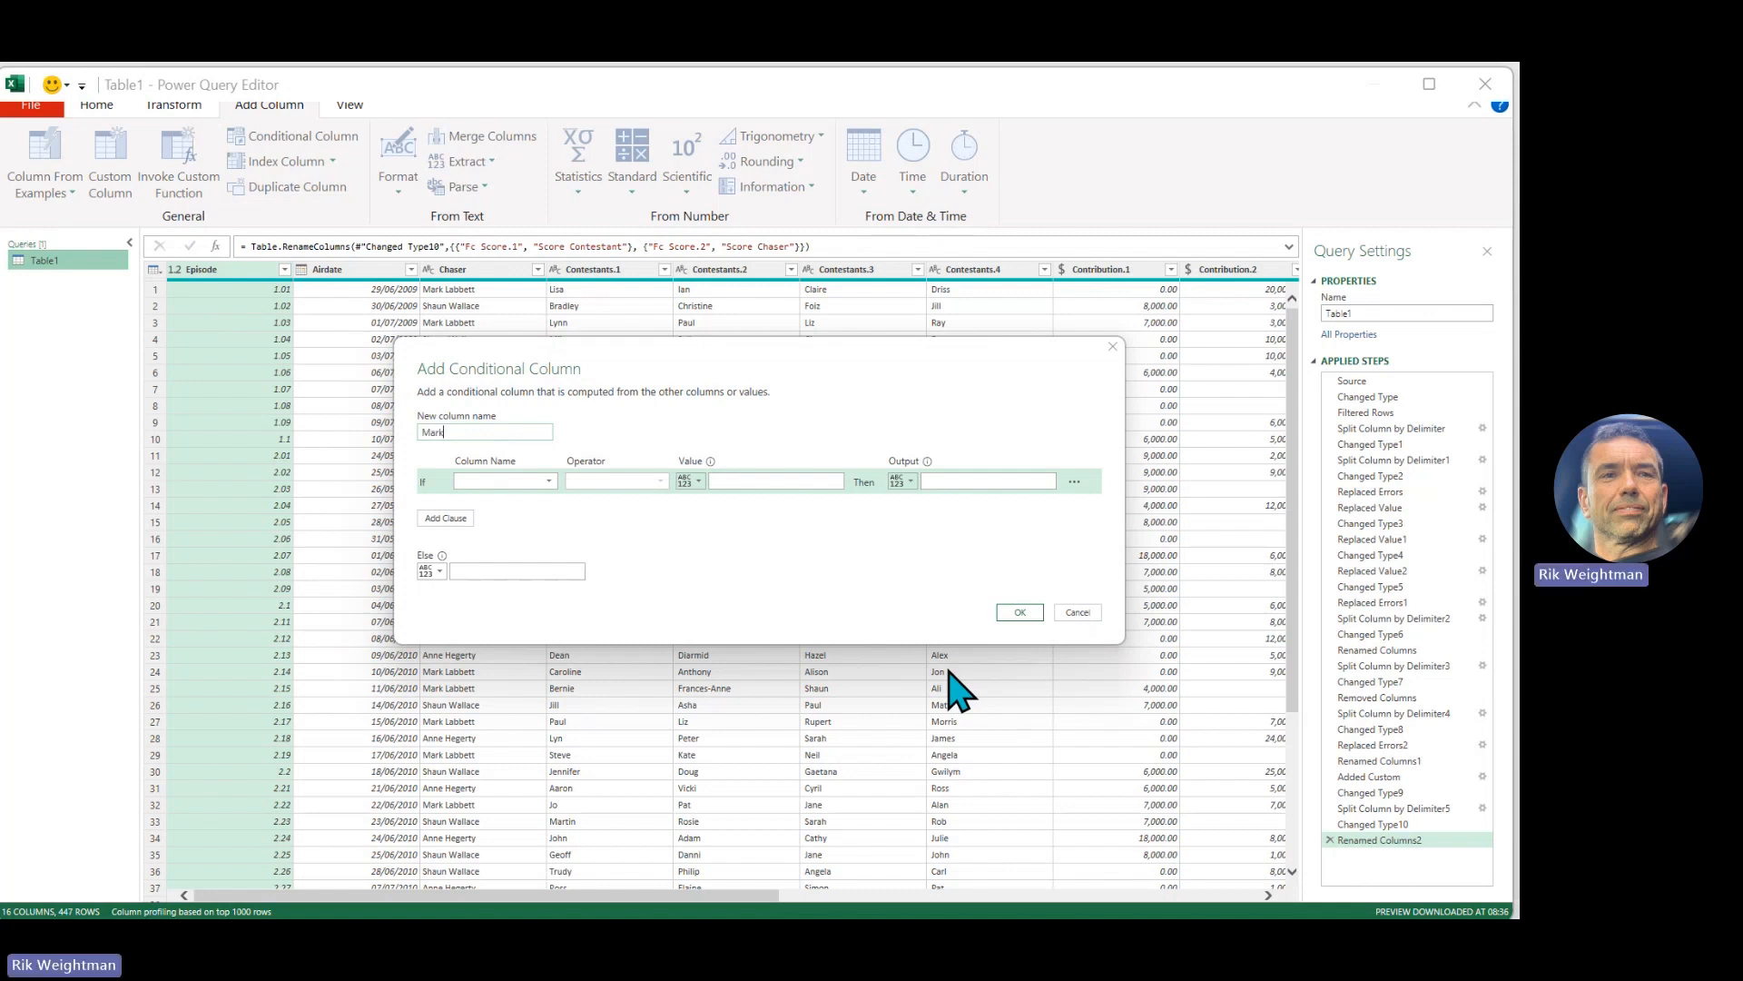
text( Losses)
- Set the condition for Mark Losses to Chaser contains "Mark"
click(524, 483)
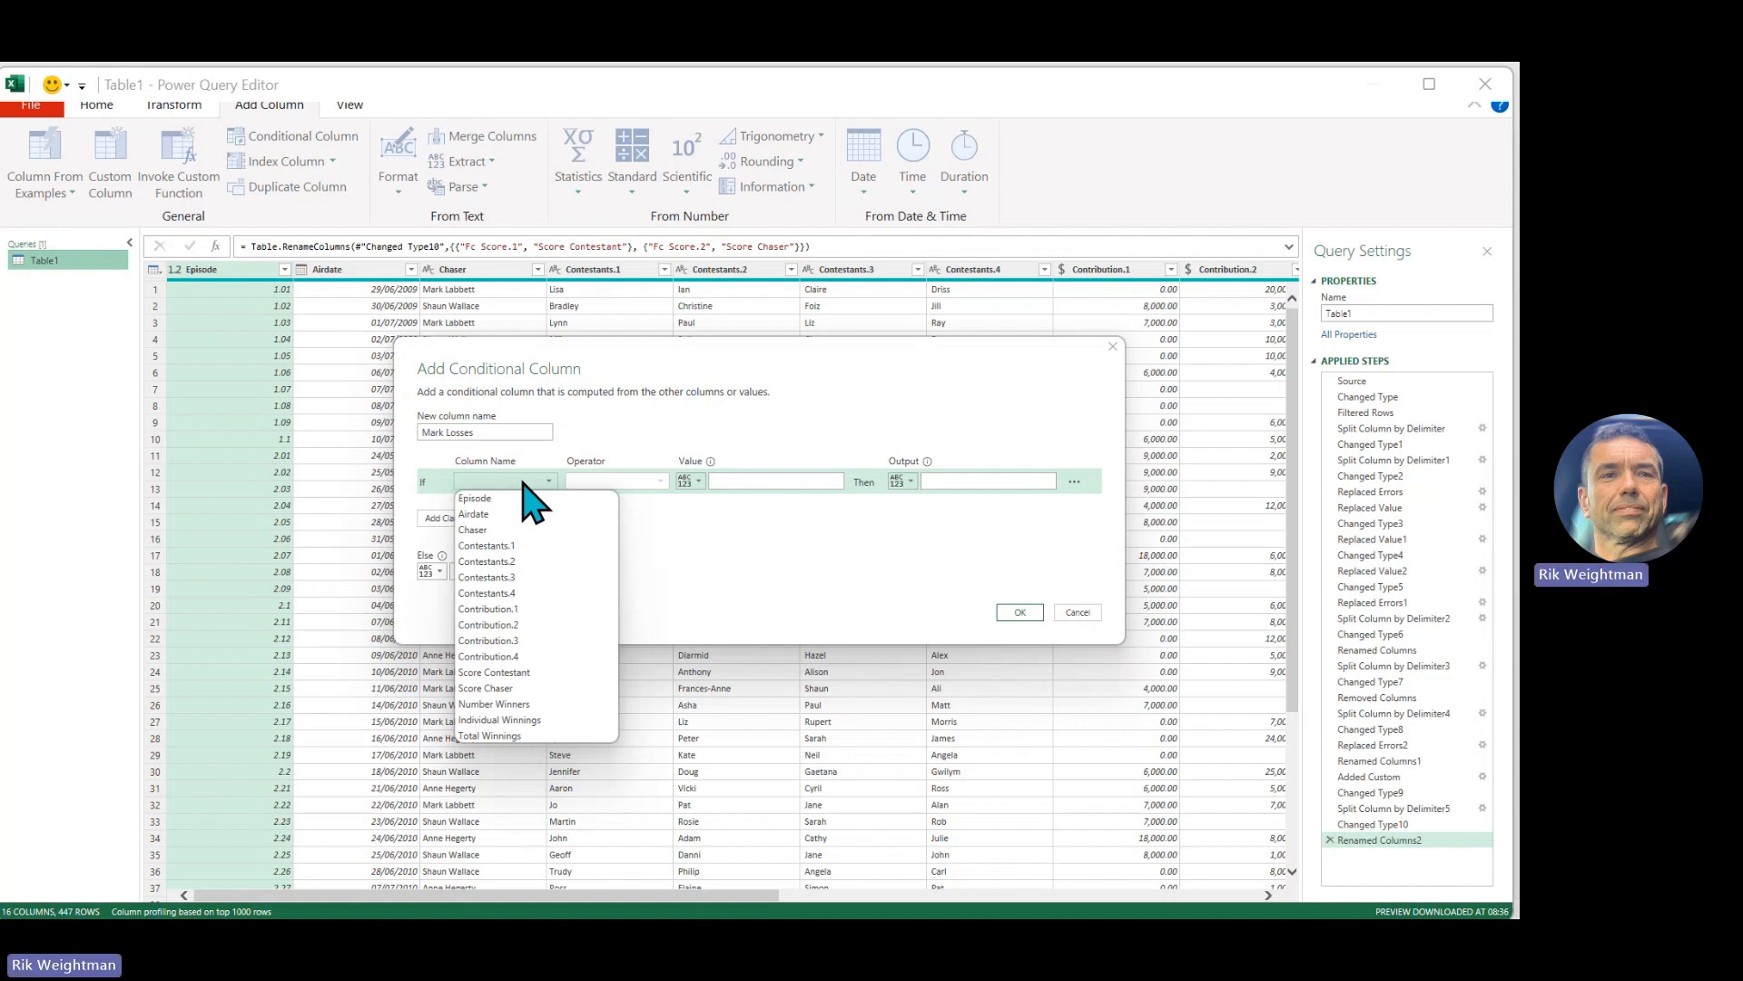
click(500, 534)
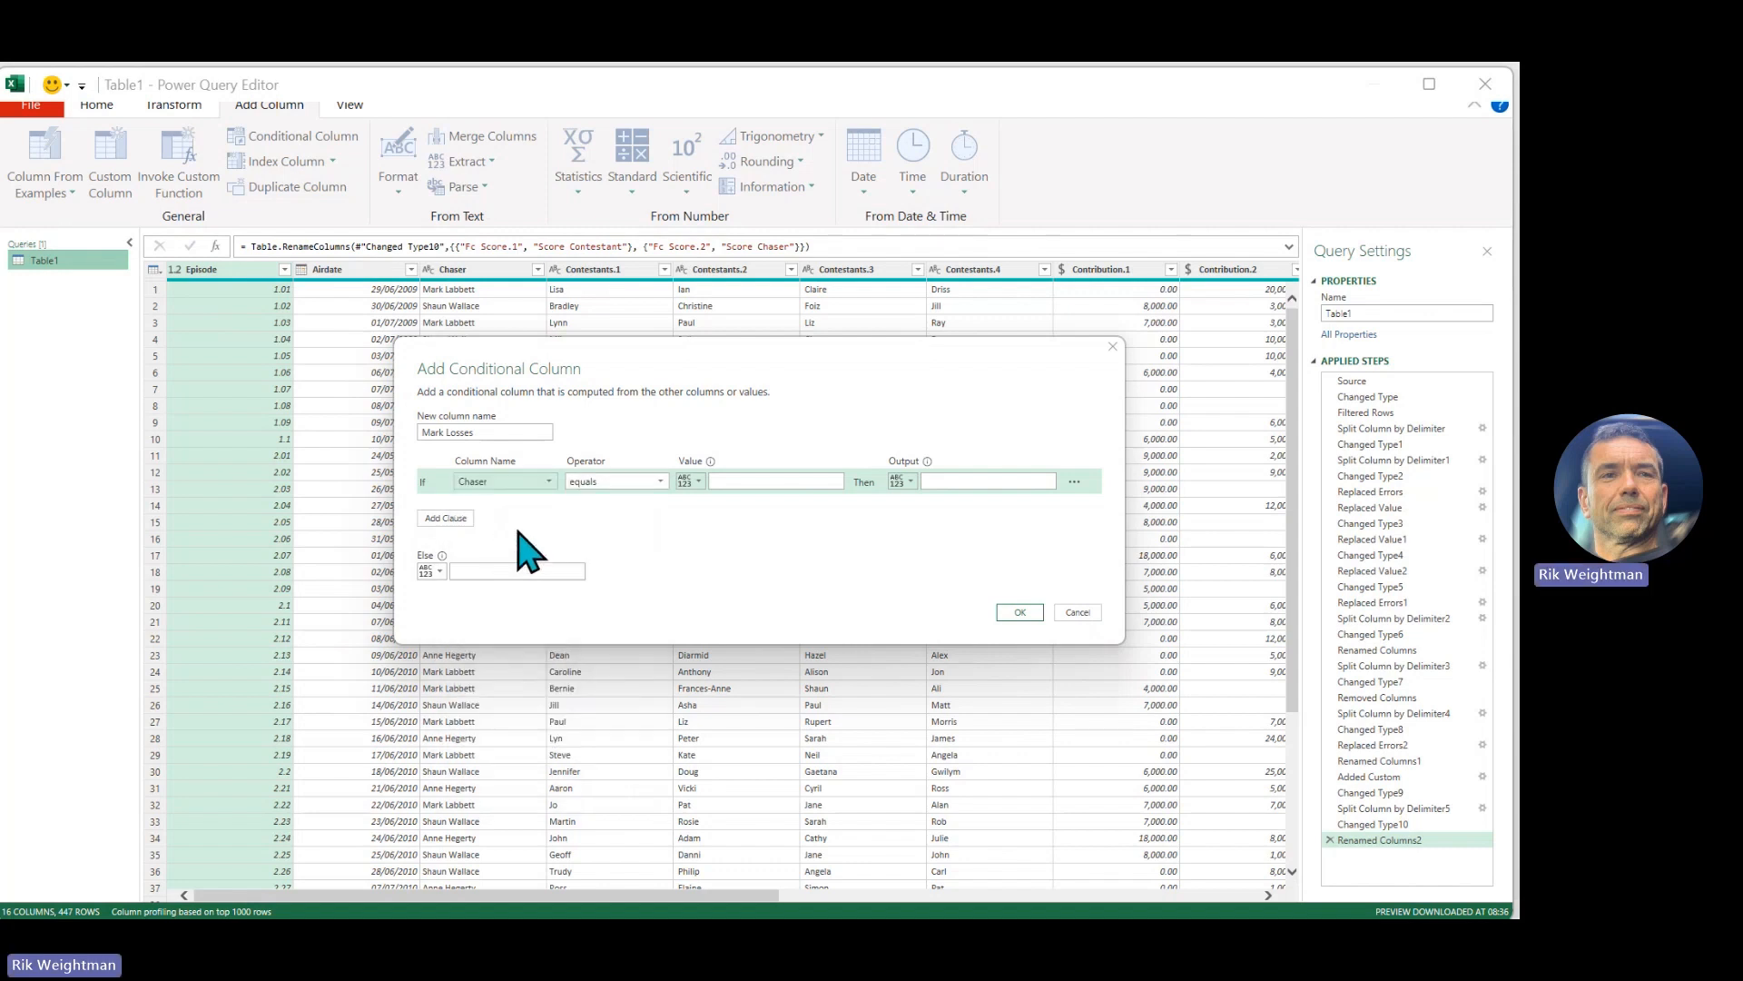
click(662, 482)
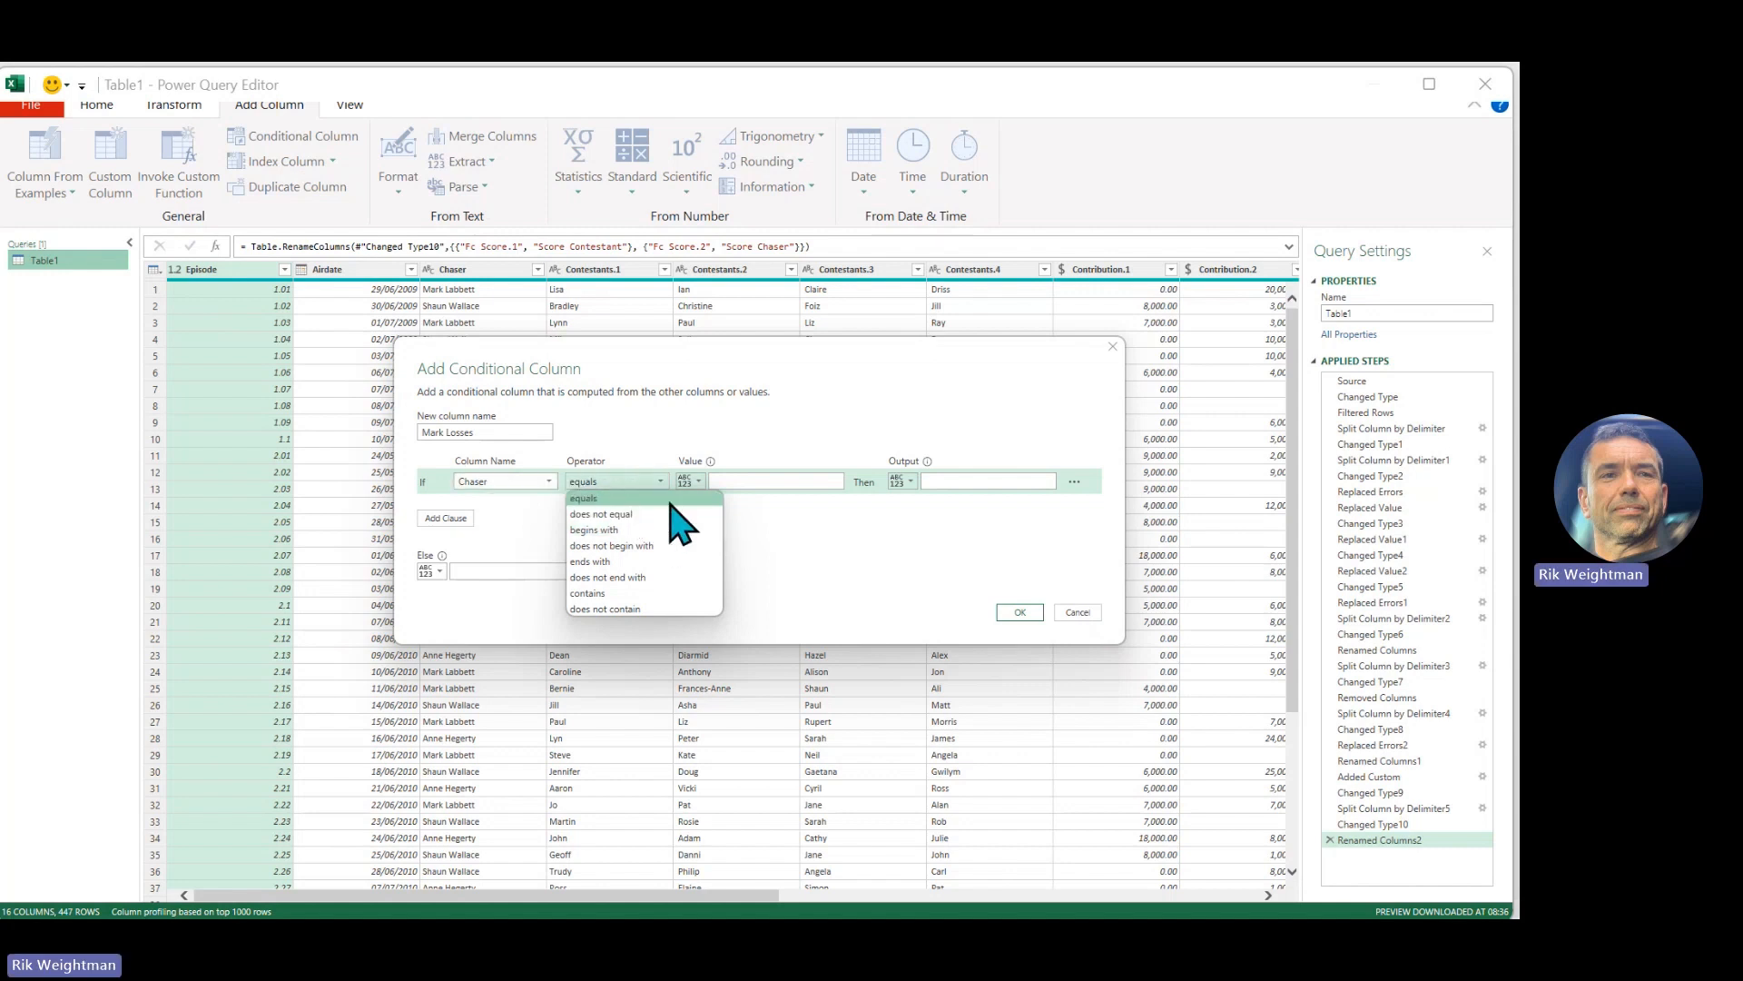
click(598, 596)
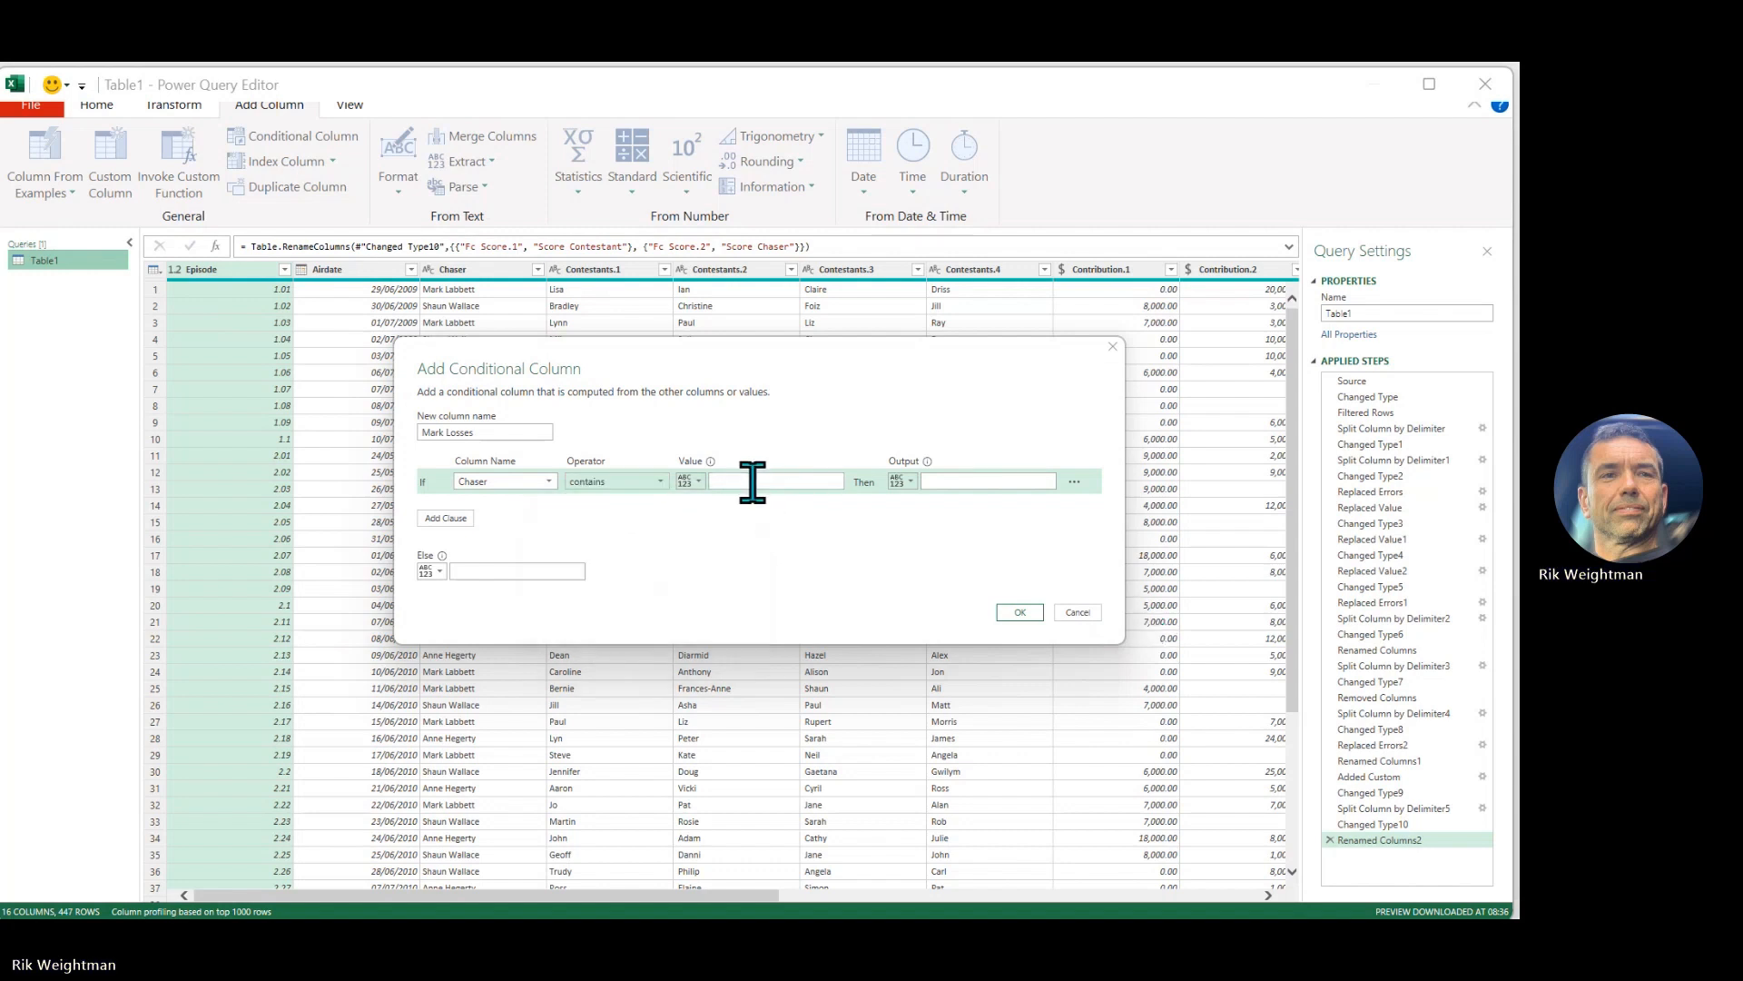
text(Mark)
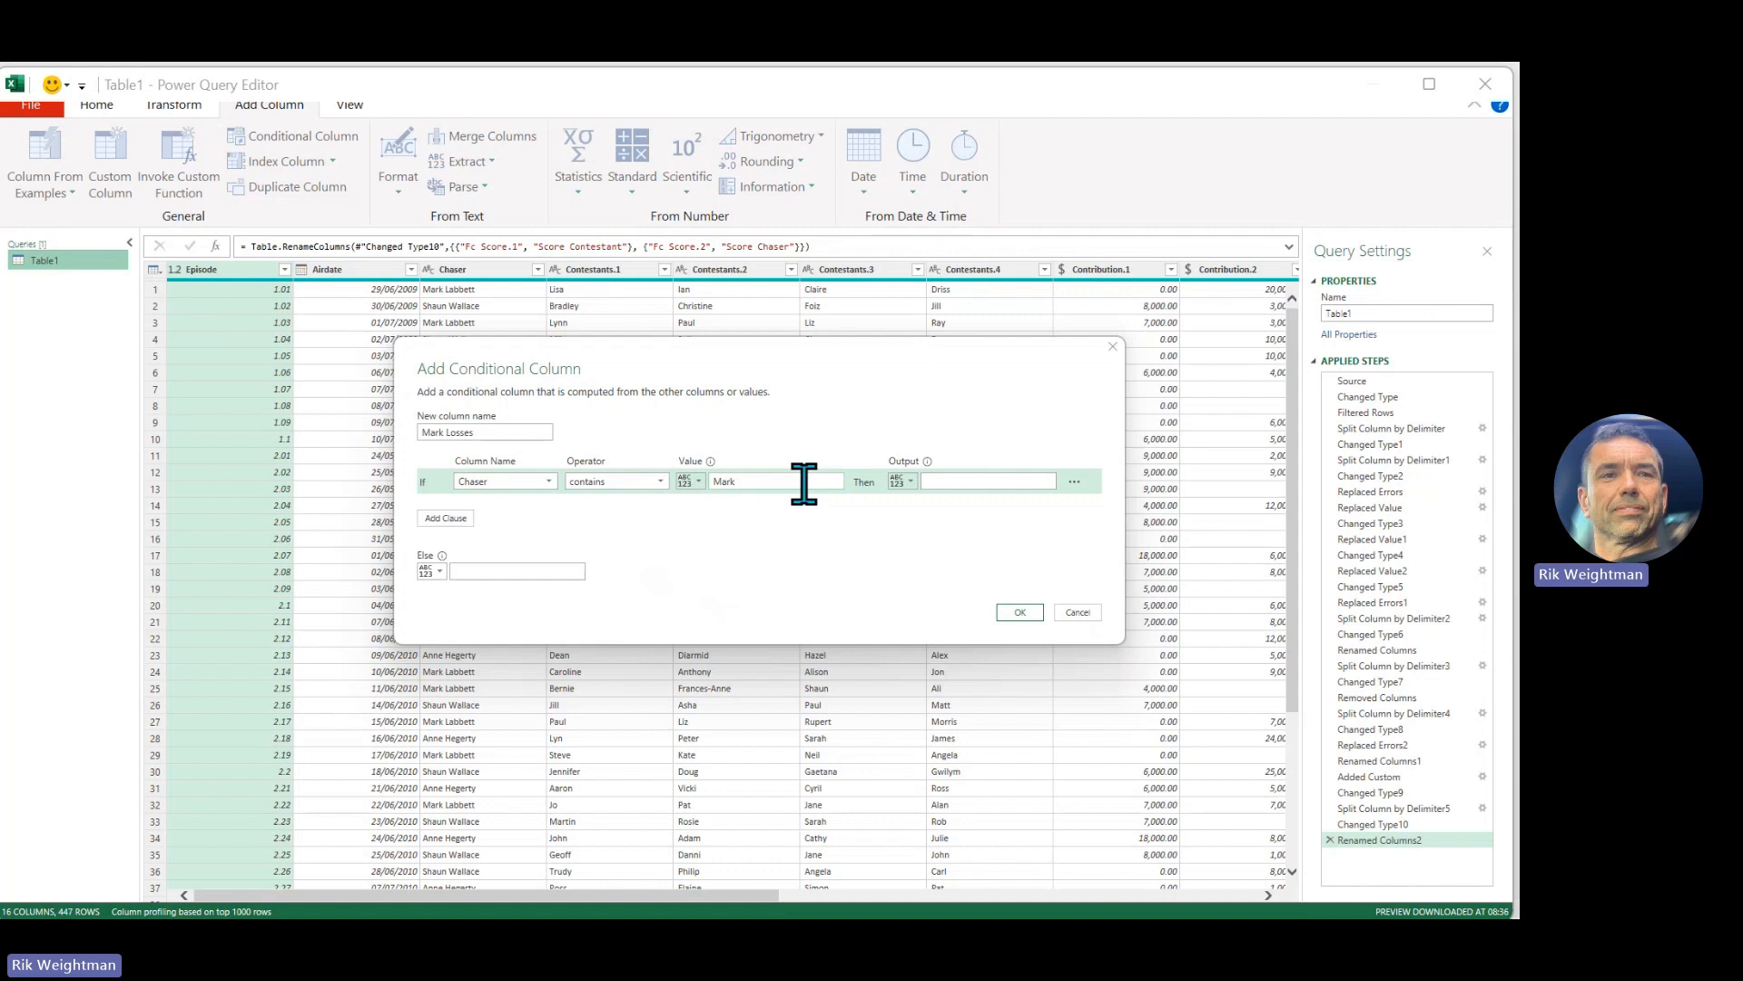
- Use the Total Winnings column as the output for matching rows and create the Mark Losses column
click(910, 482)
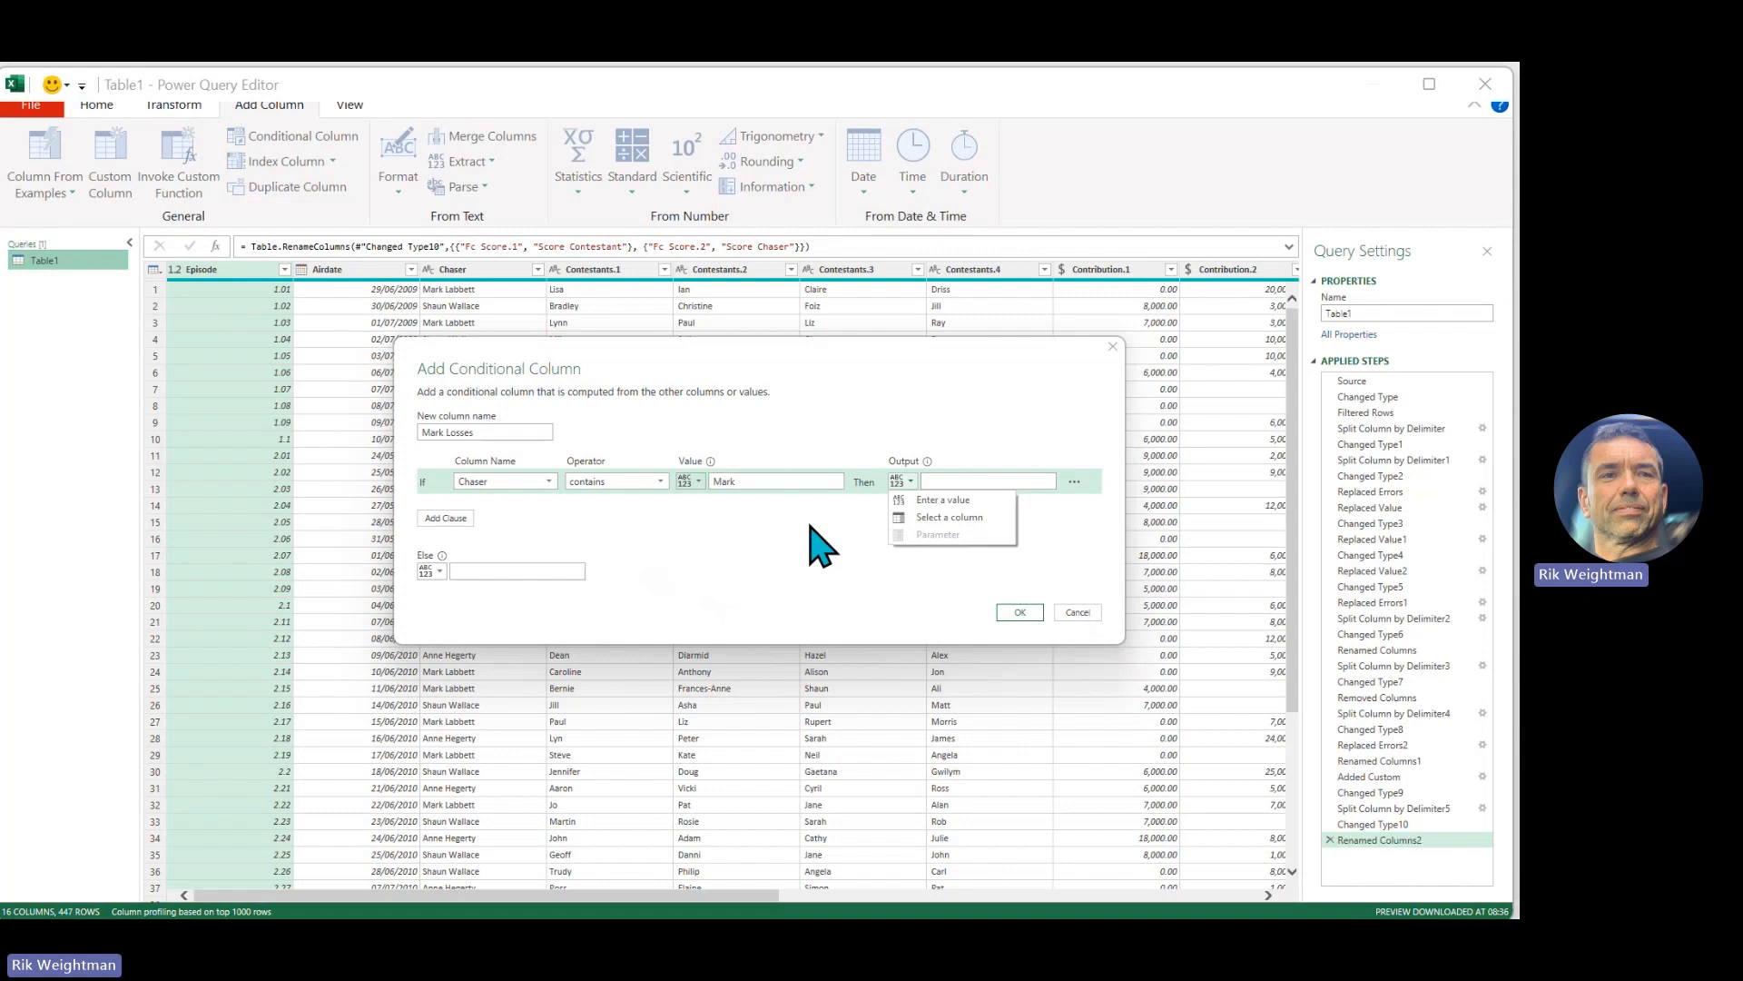
click(983, 517)
click(1049, 481)
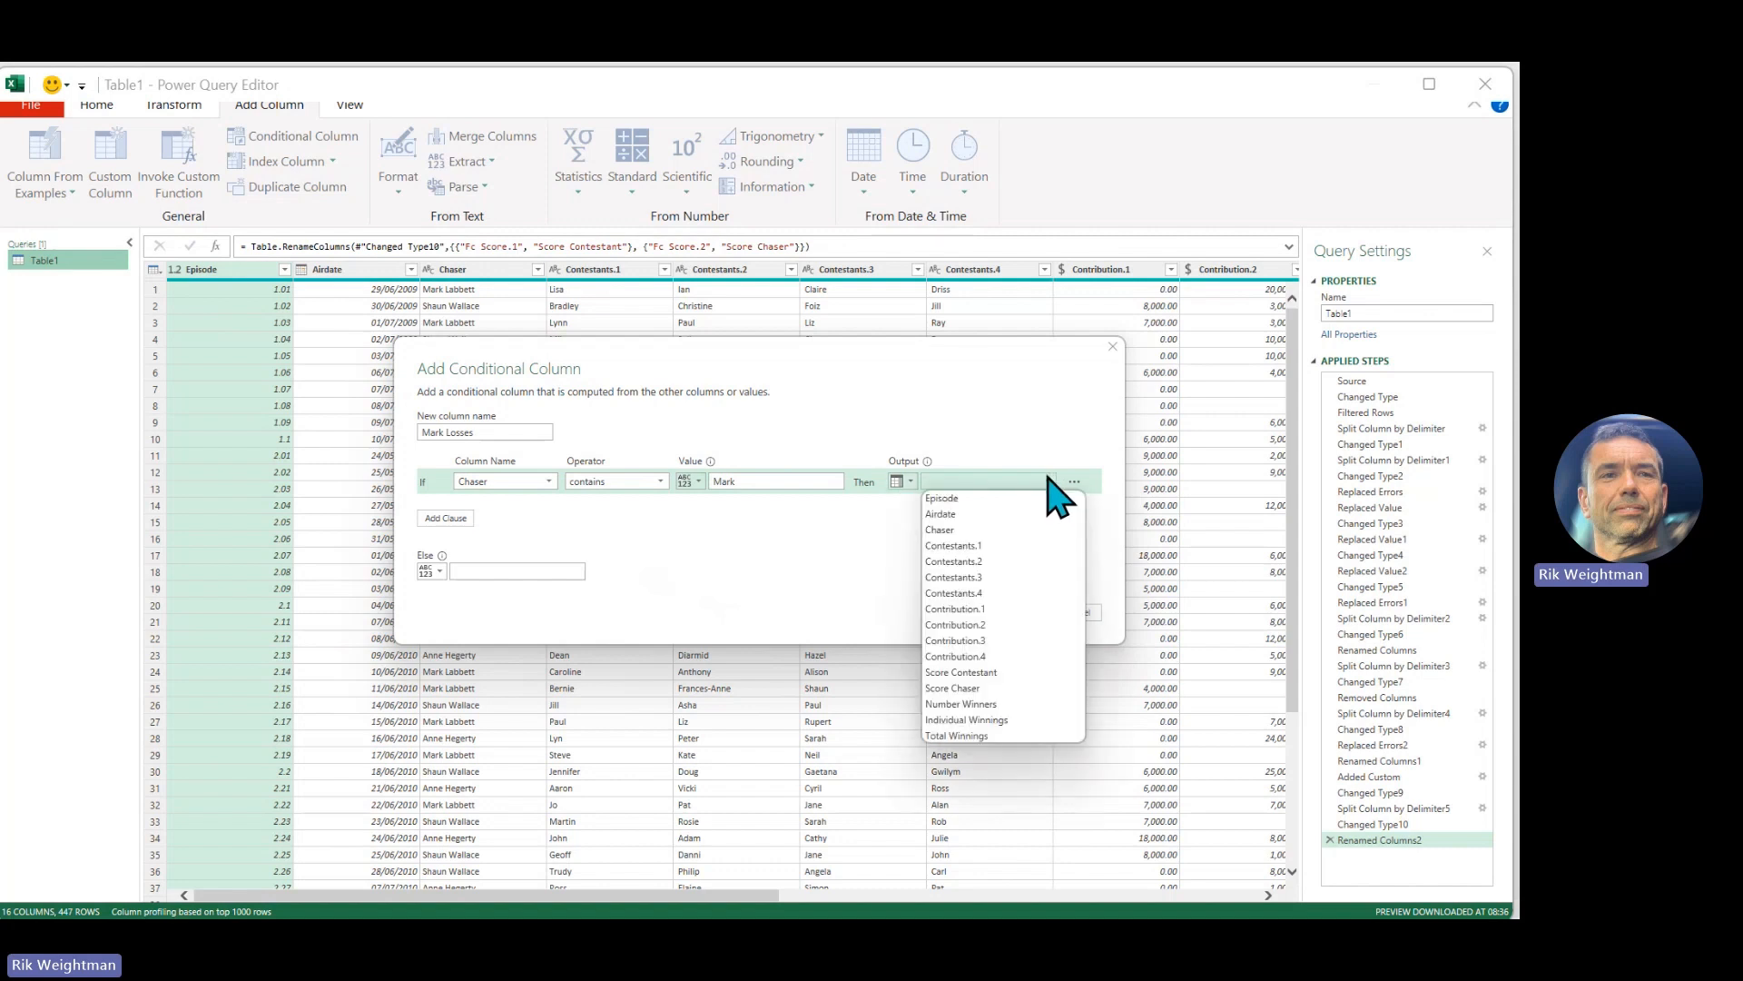
click(963, 736)
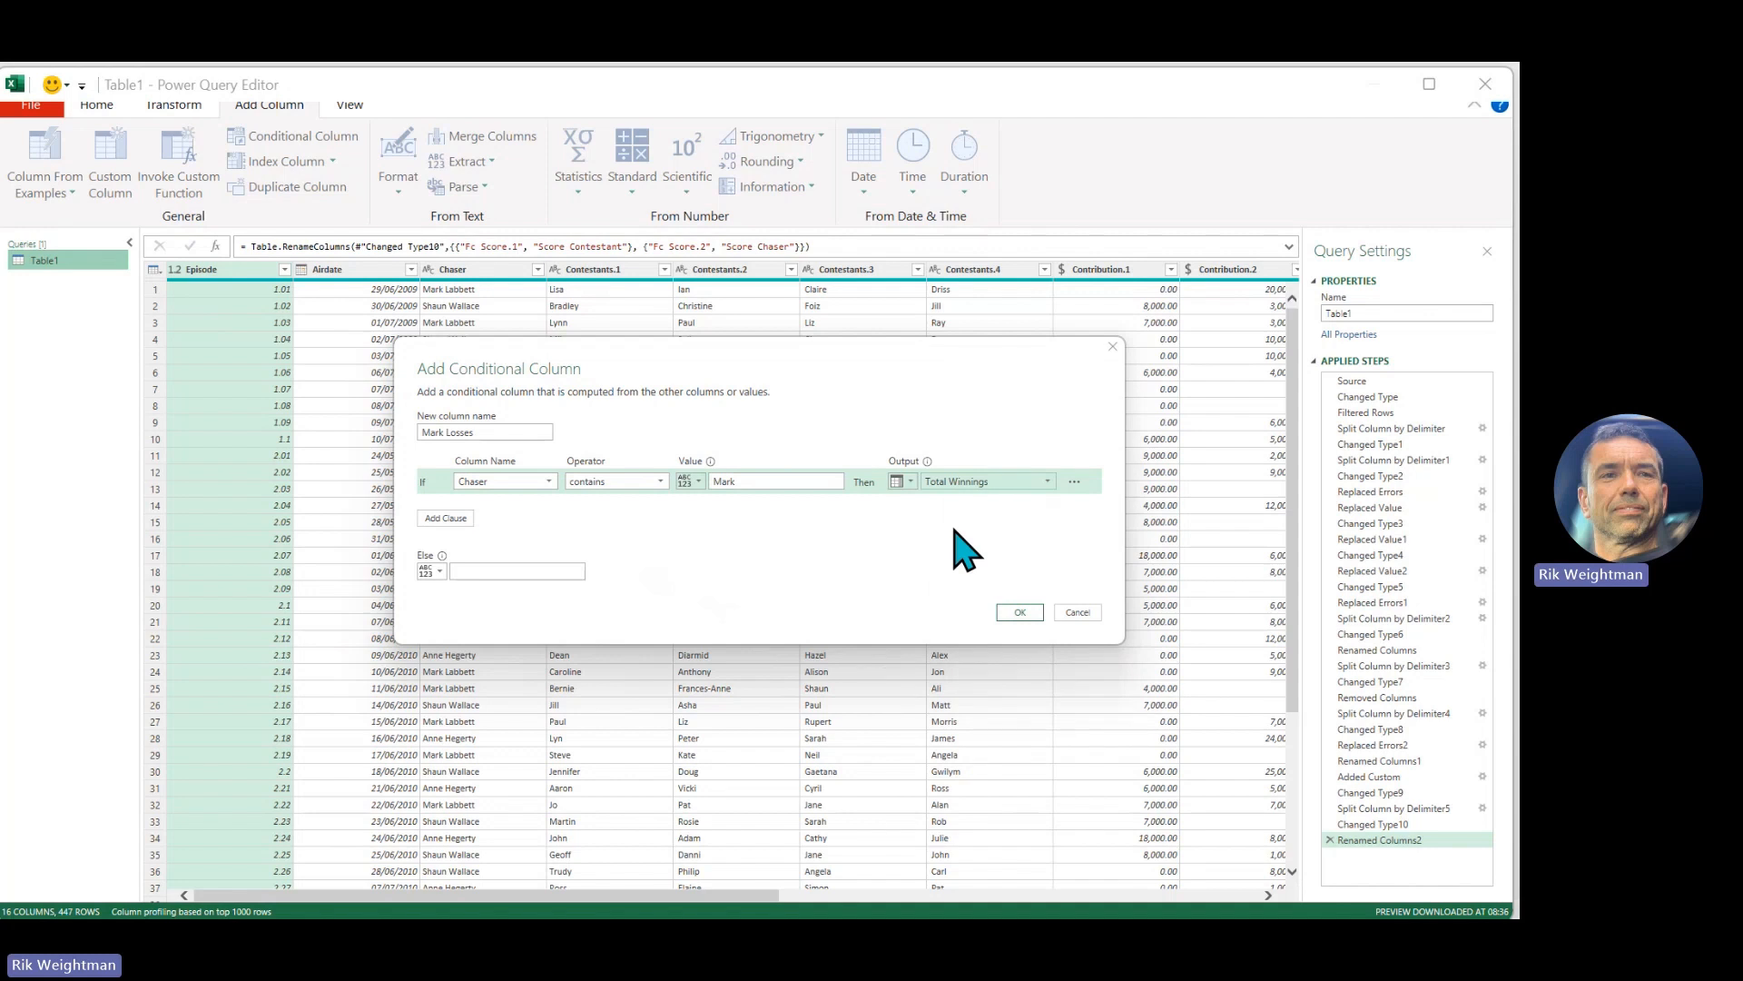
click(1020, 612)
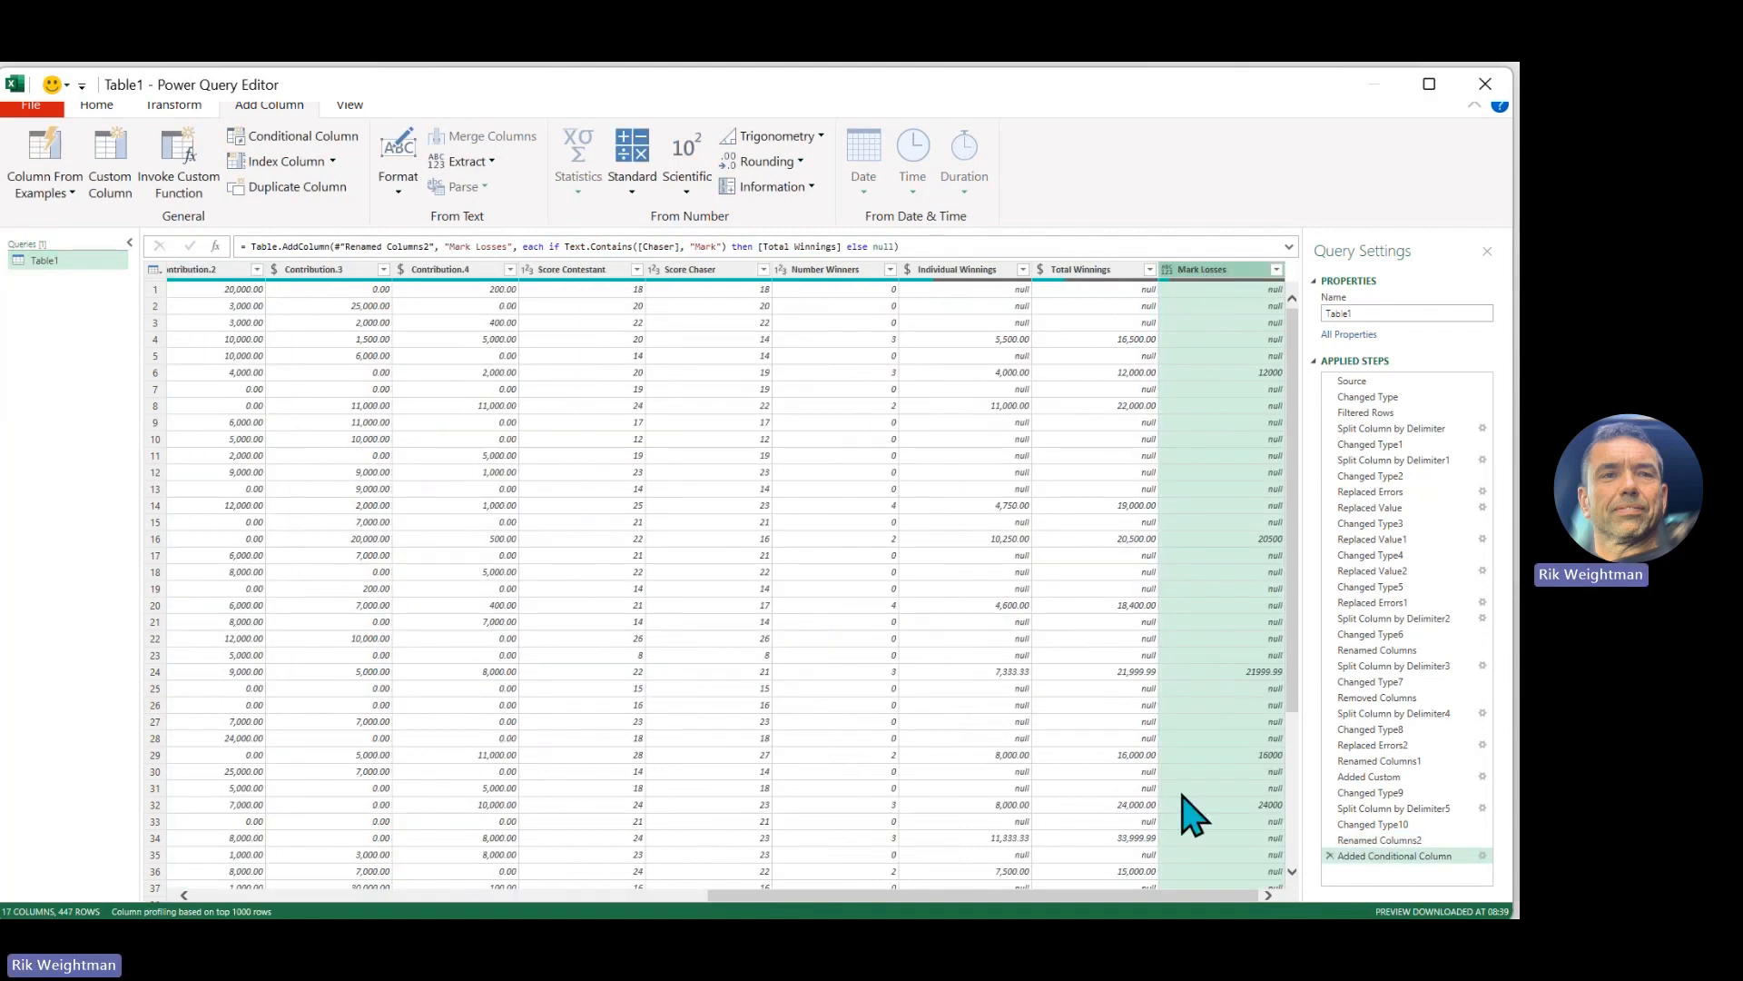
- Start another conditional column named "Paul Losses" with the condition Chaser contains "Paul"
click(300, 138)
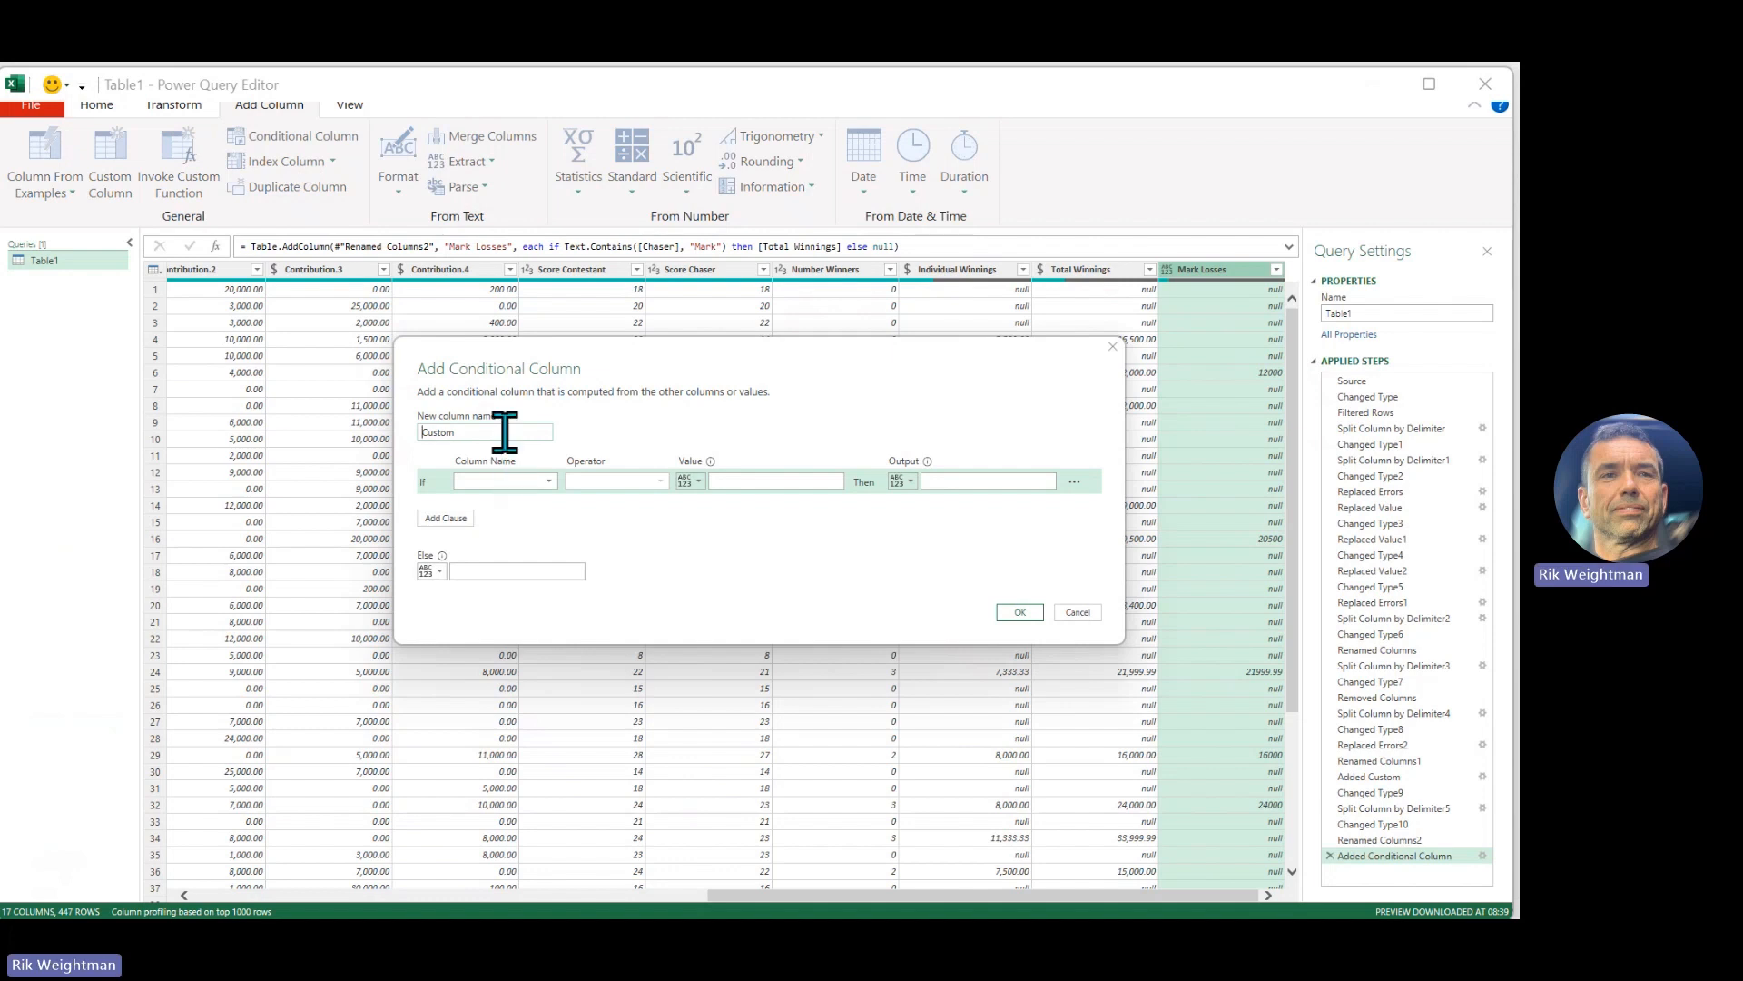
double_click(505, 432)
text(Paul)
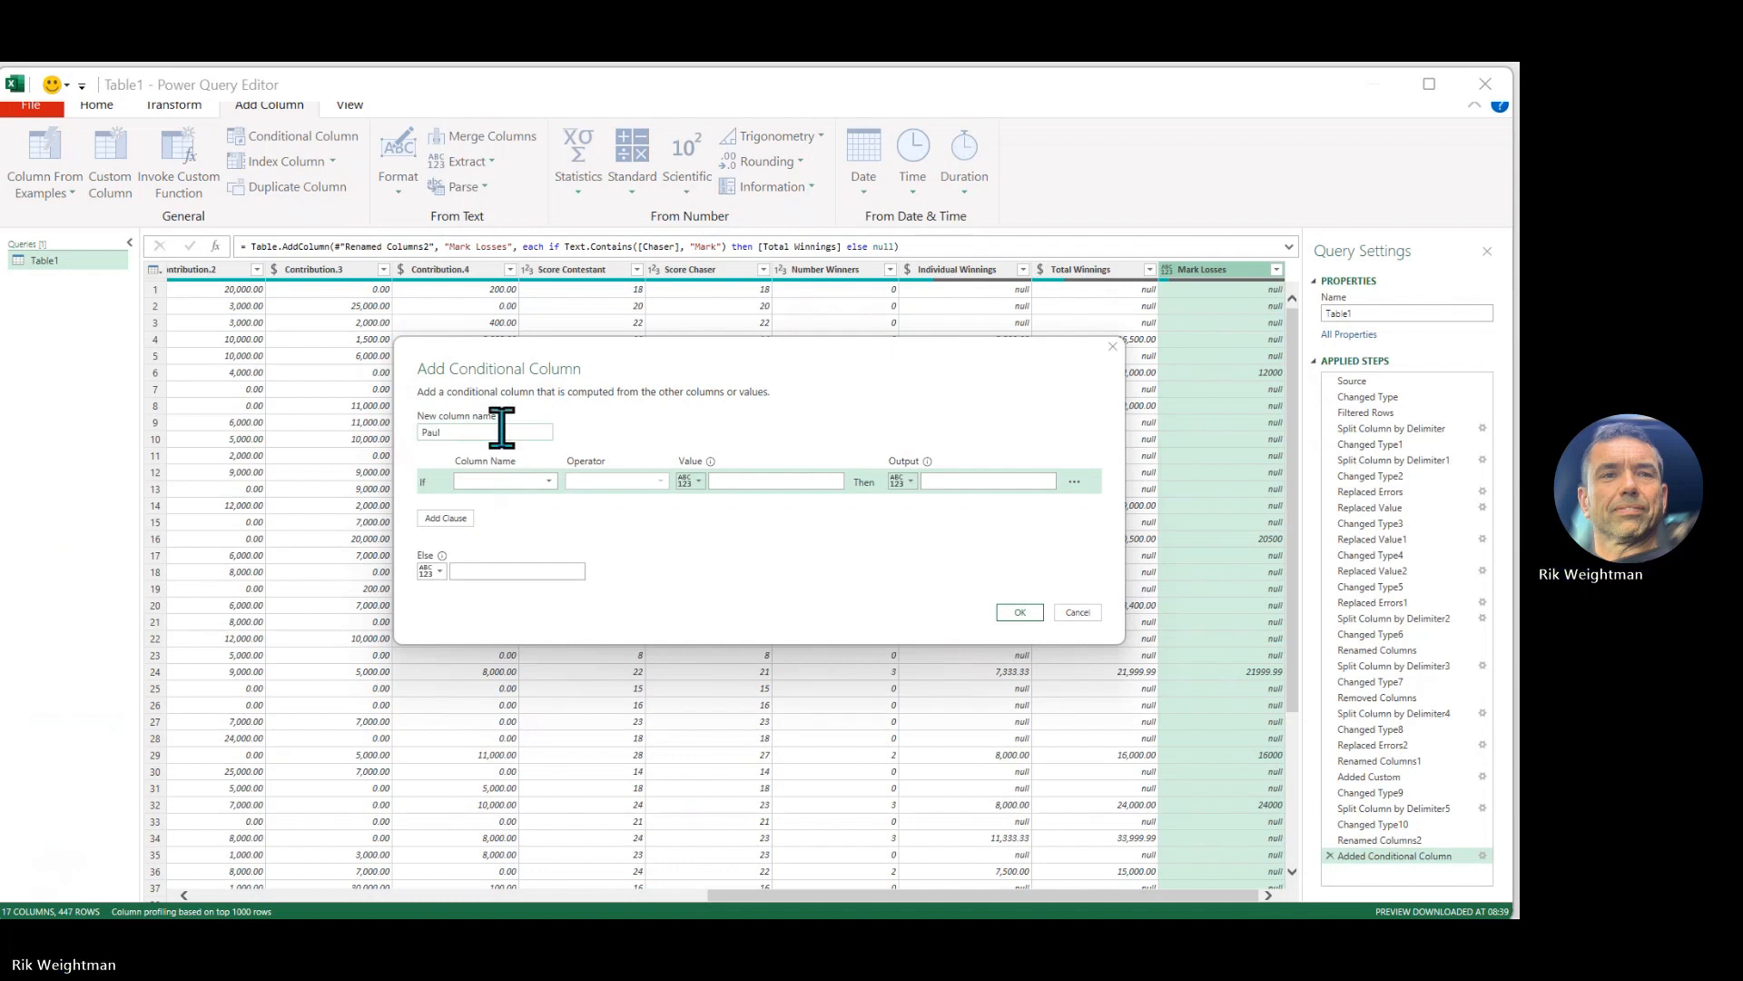
text( Losses)
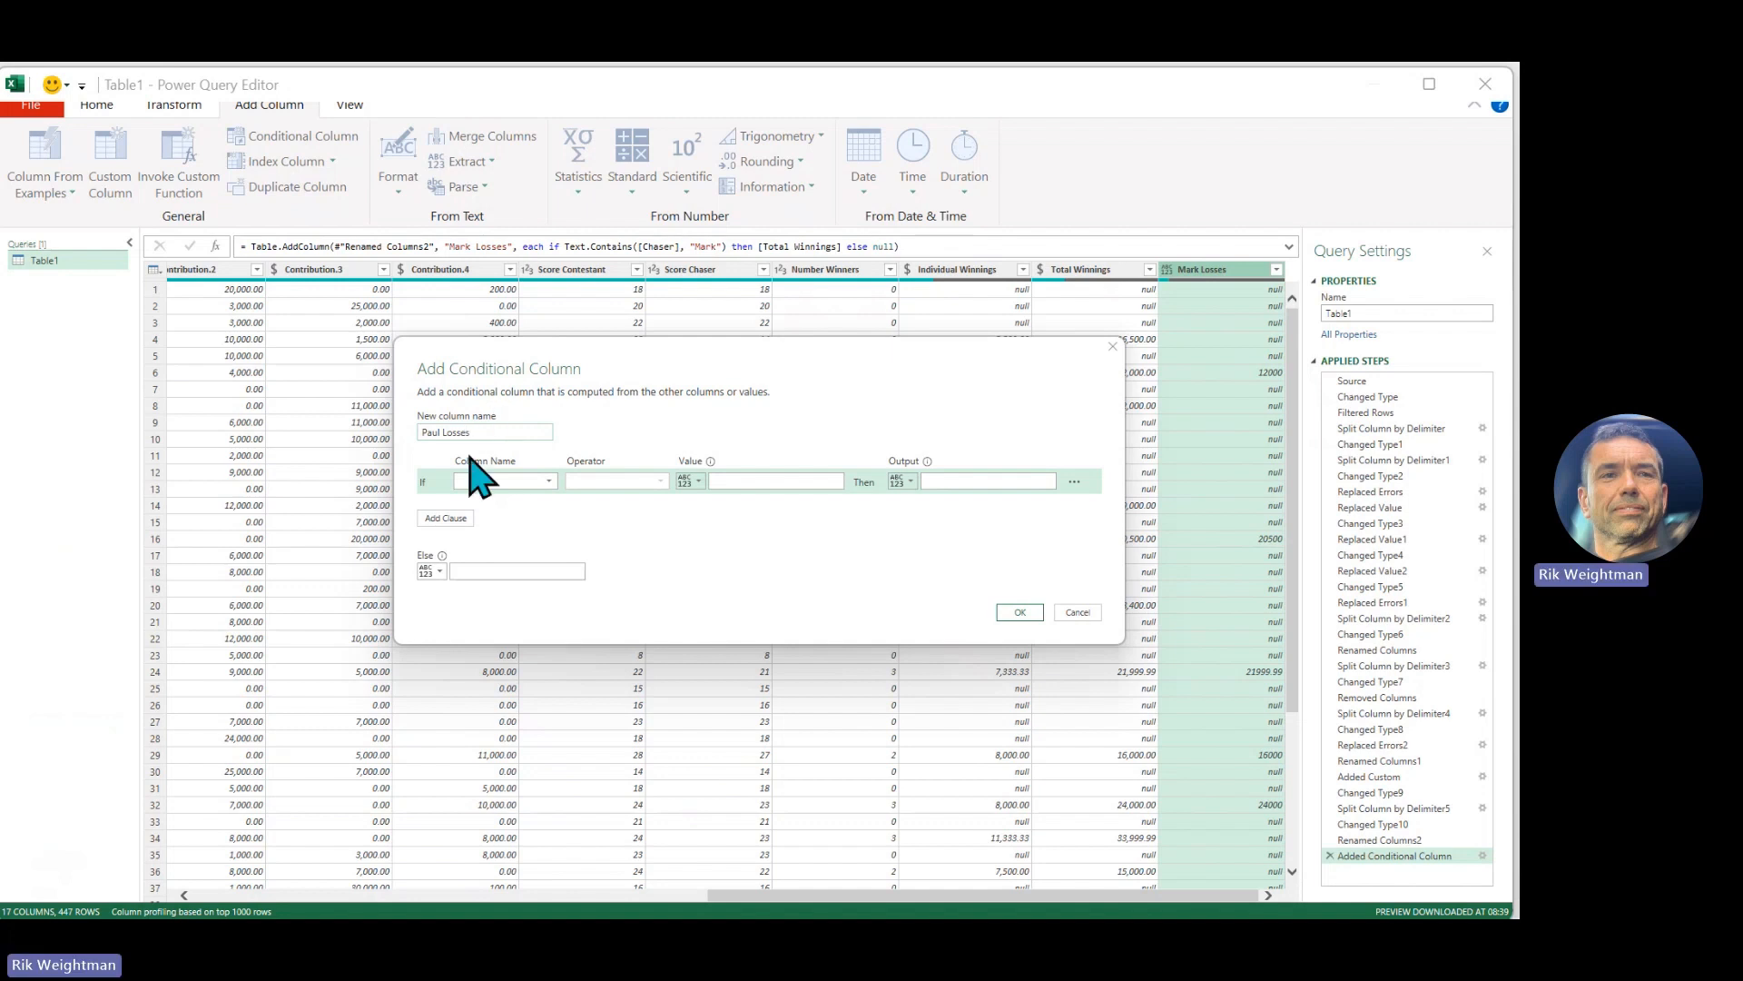
click(543, 482)
click(532, 525)
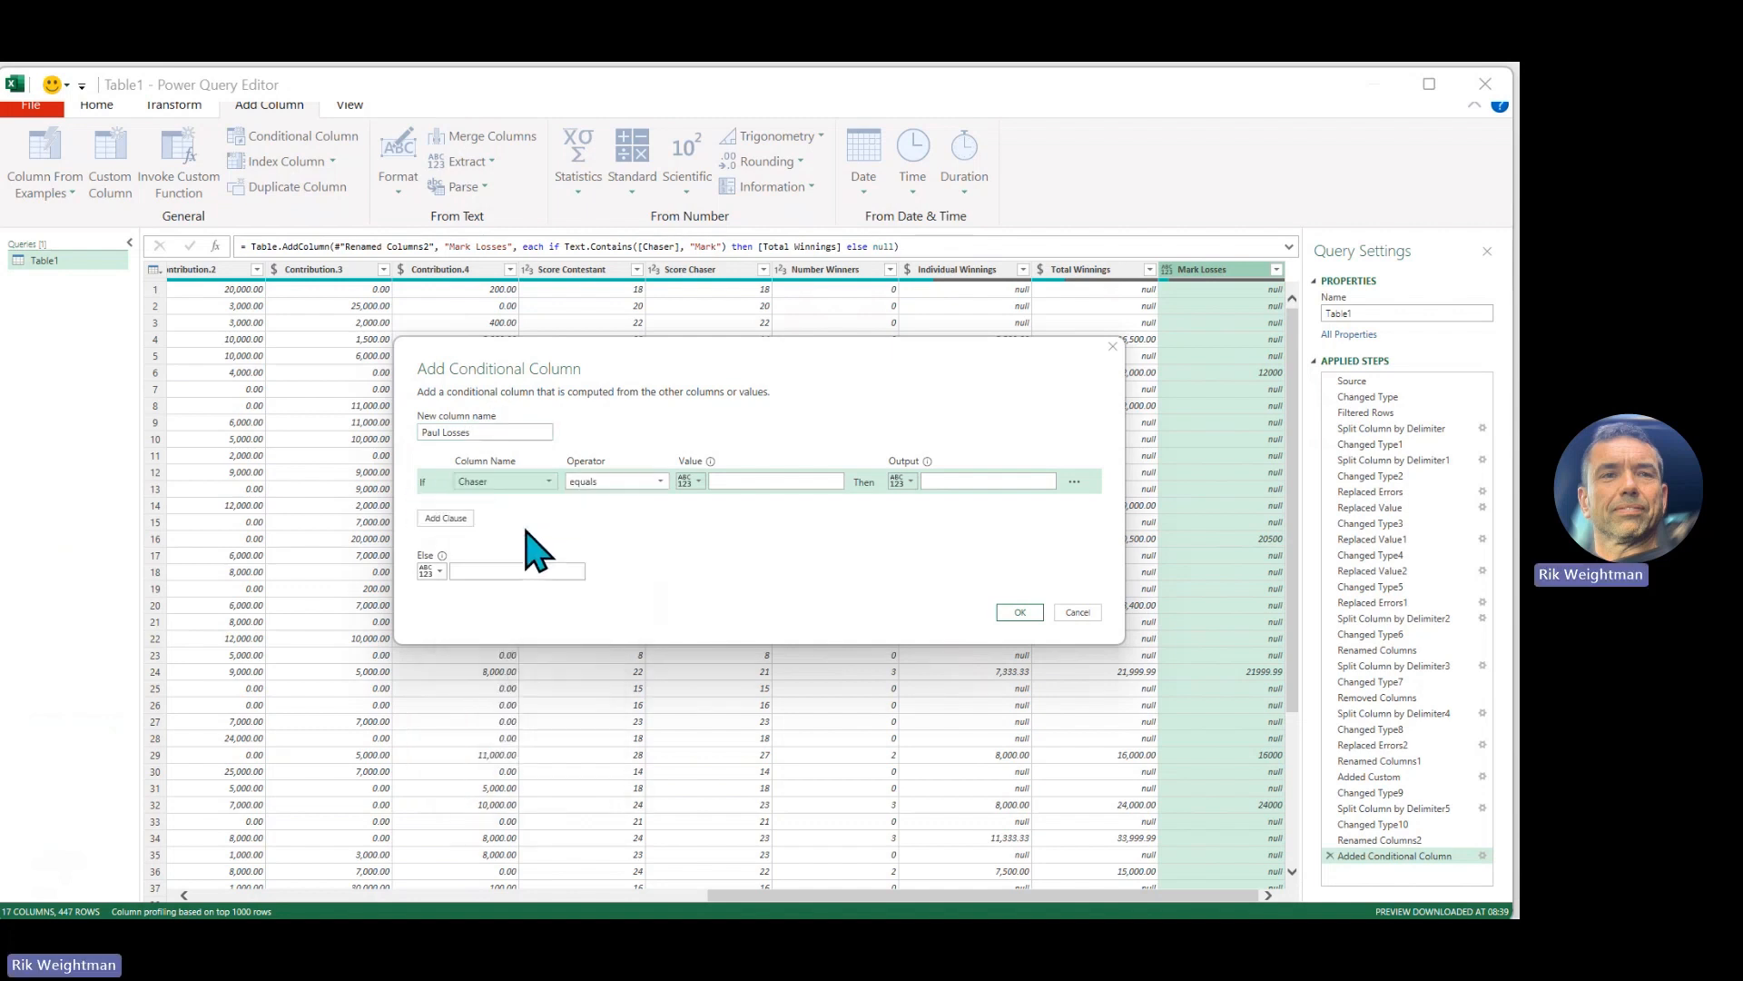
click(660, 481)
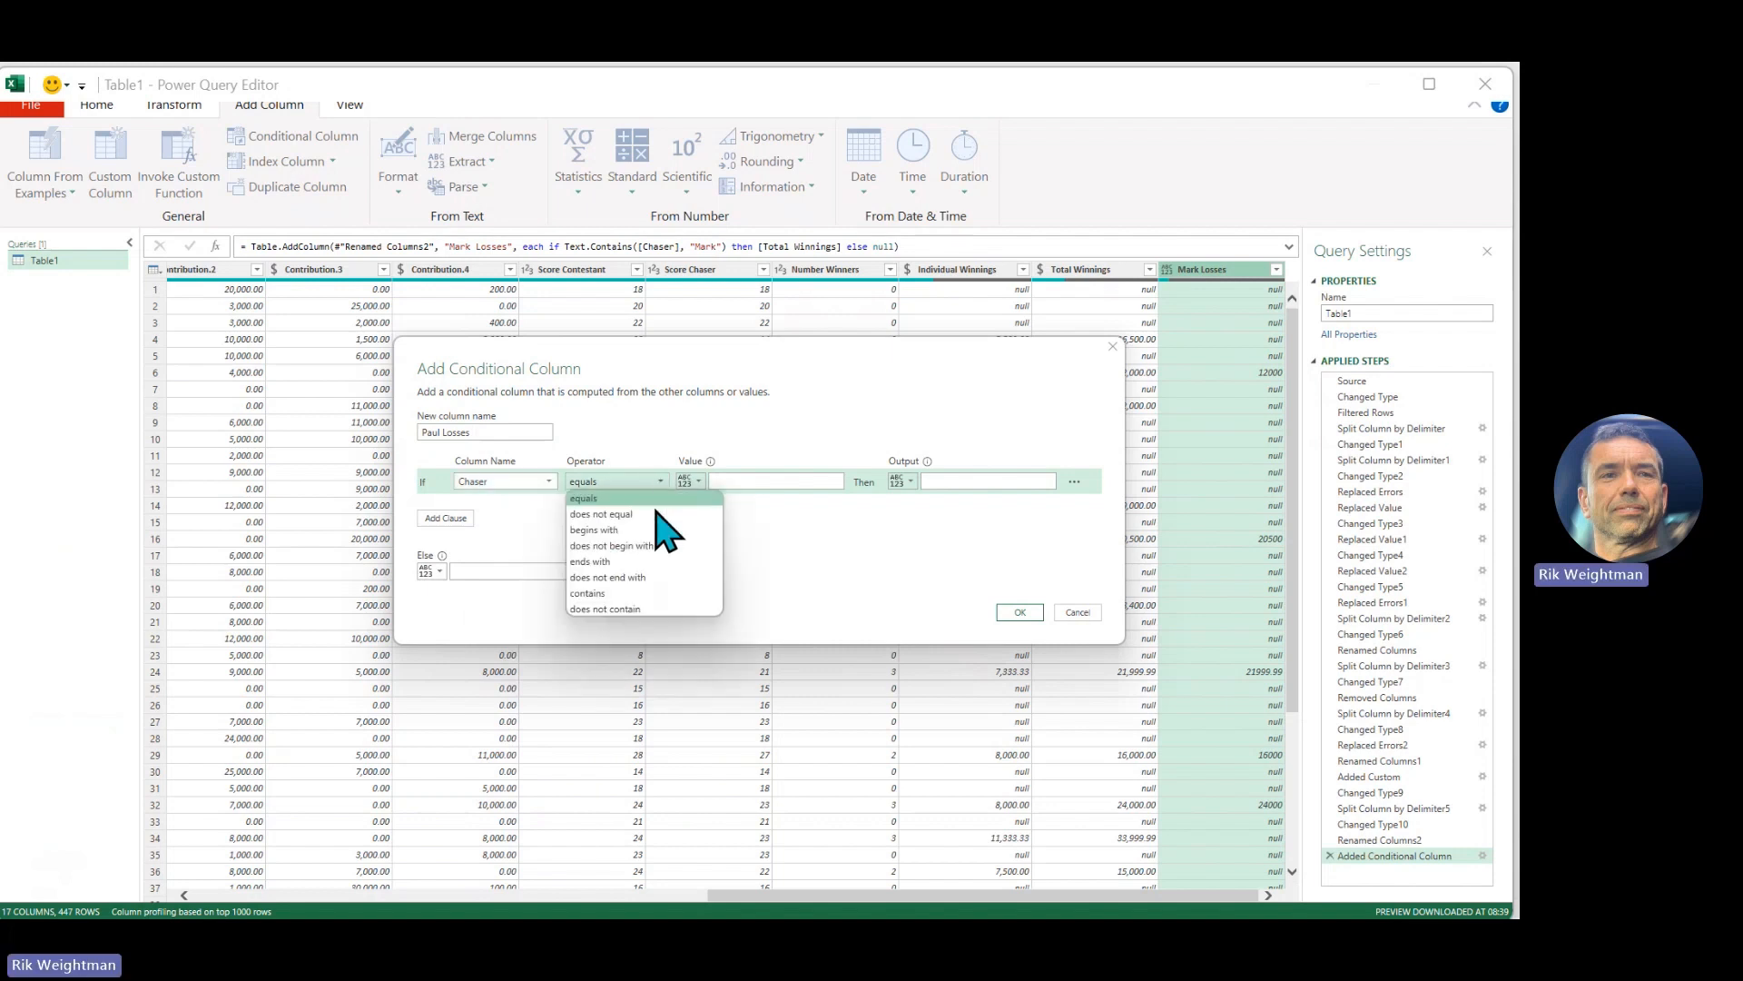
click(639, 595)
click(779, 480)
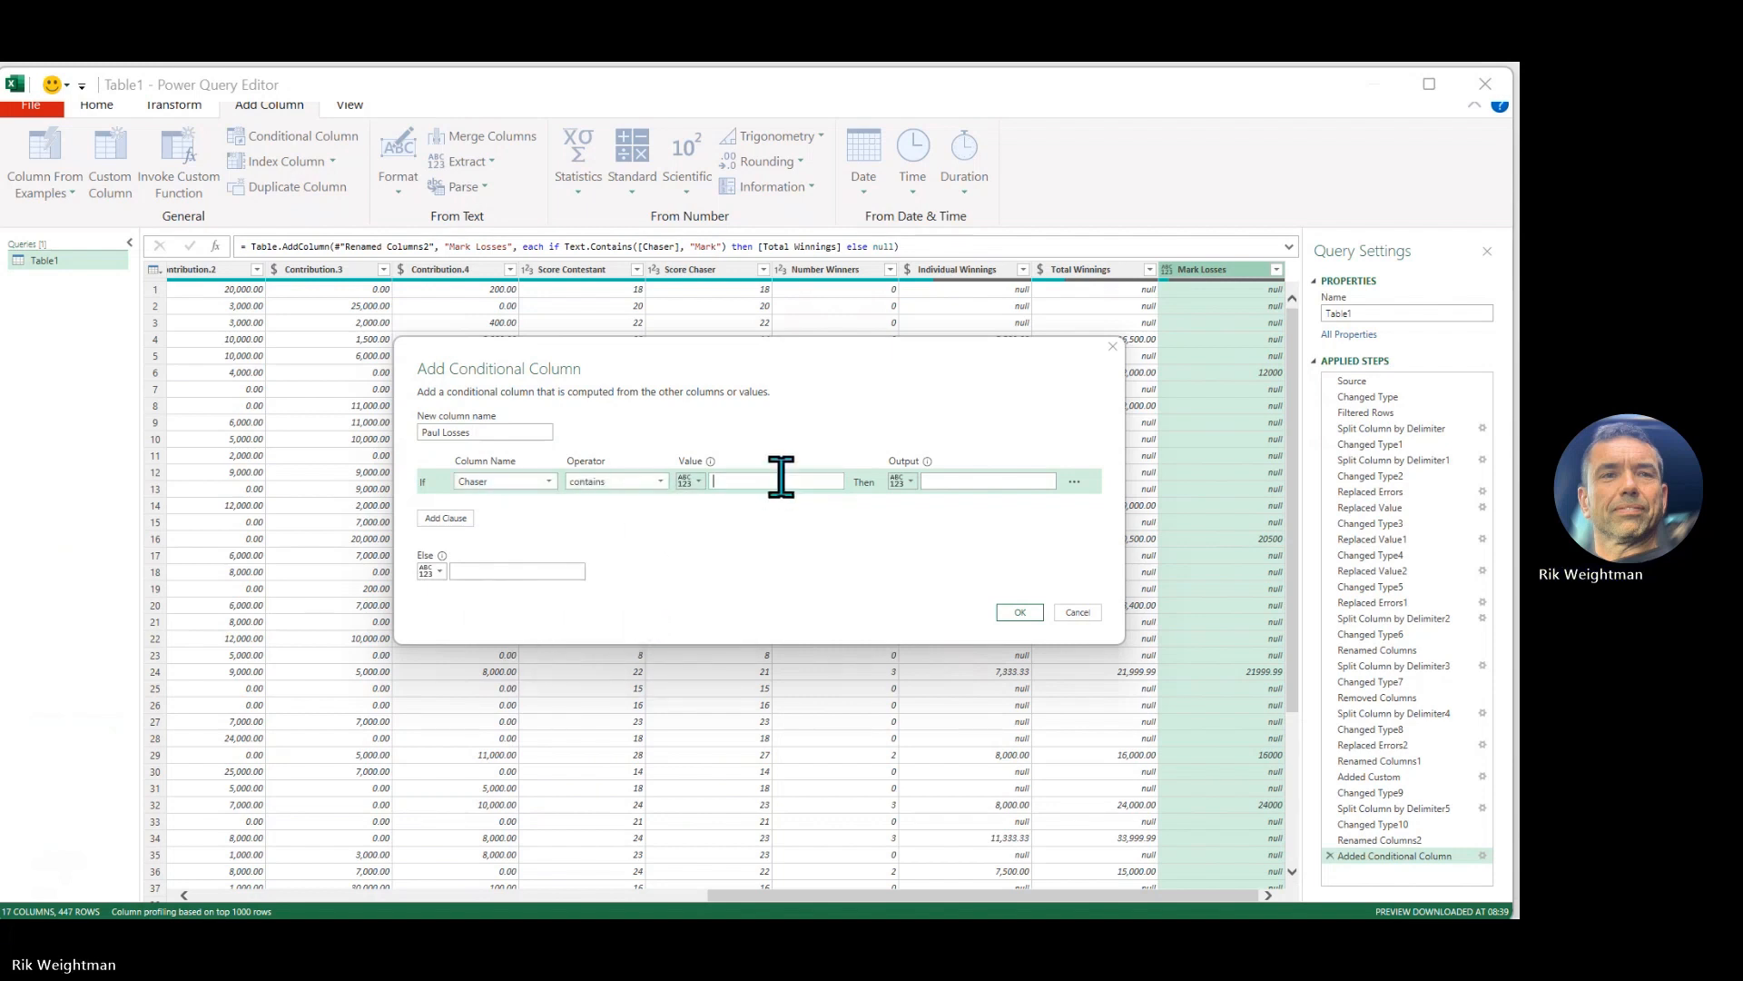
text(Paul)
- Use the Total Winnings column as the output for matching rows and create the Paul Losses column
click(909, 482)
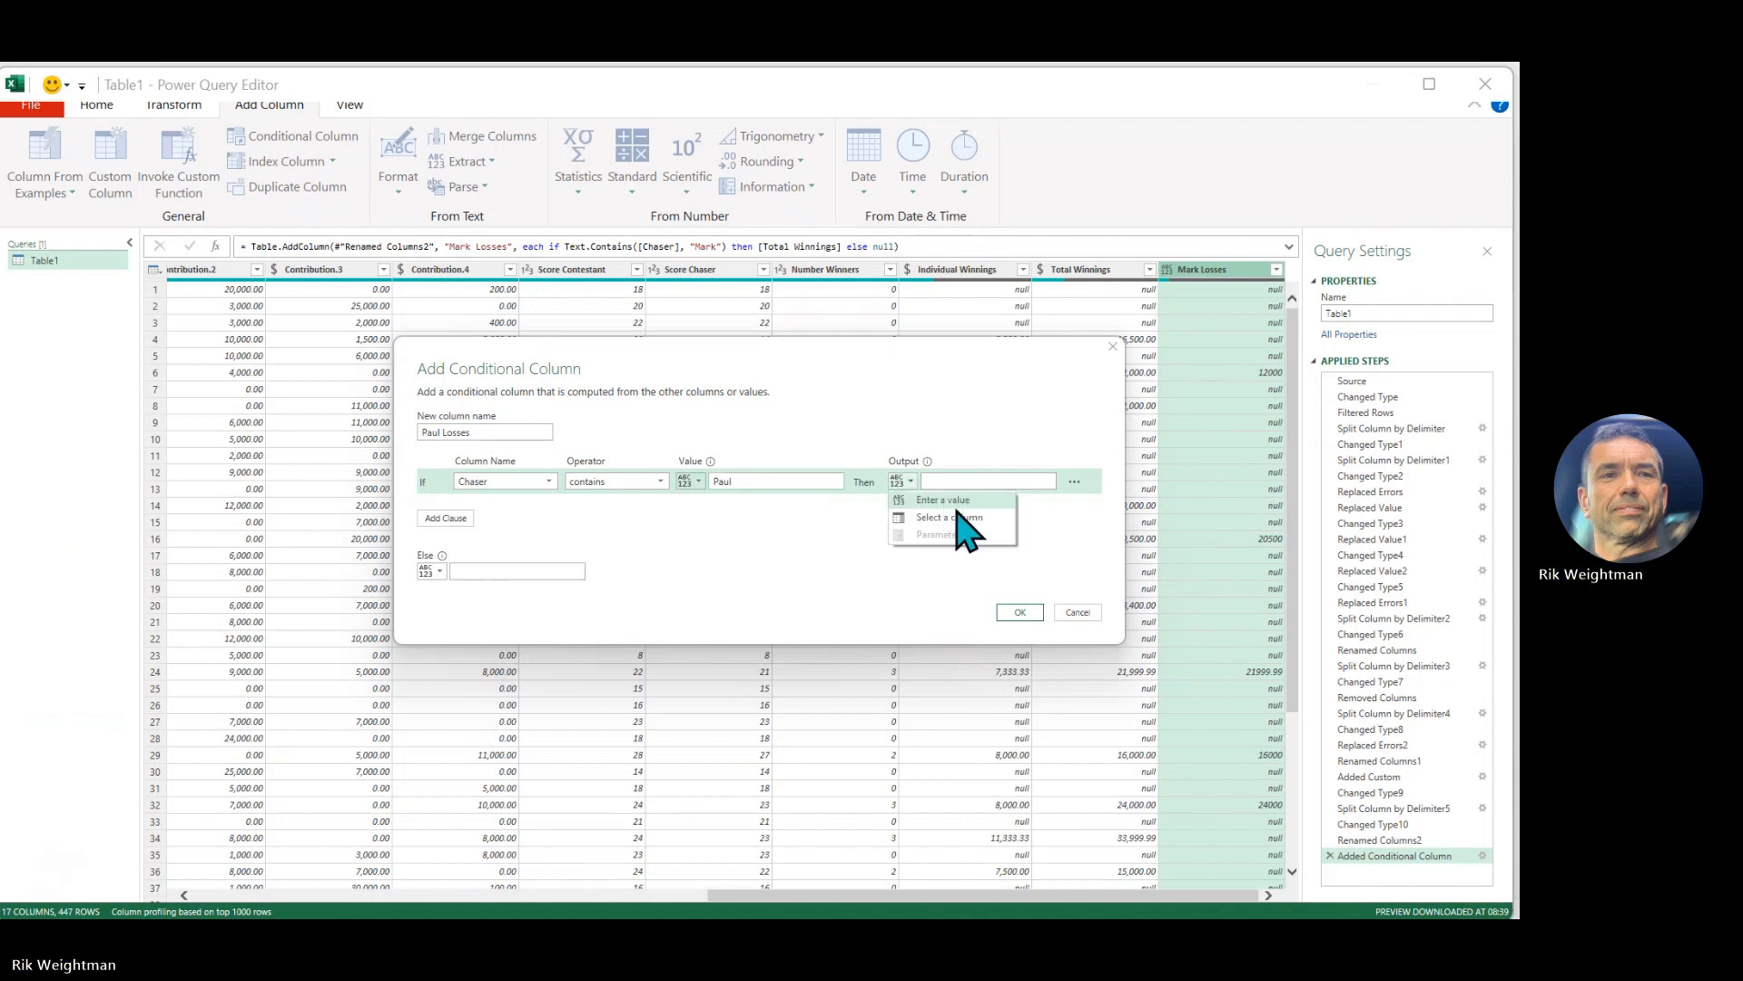
click(969, 518)
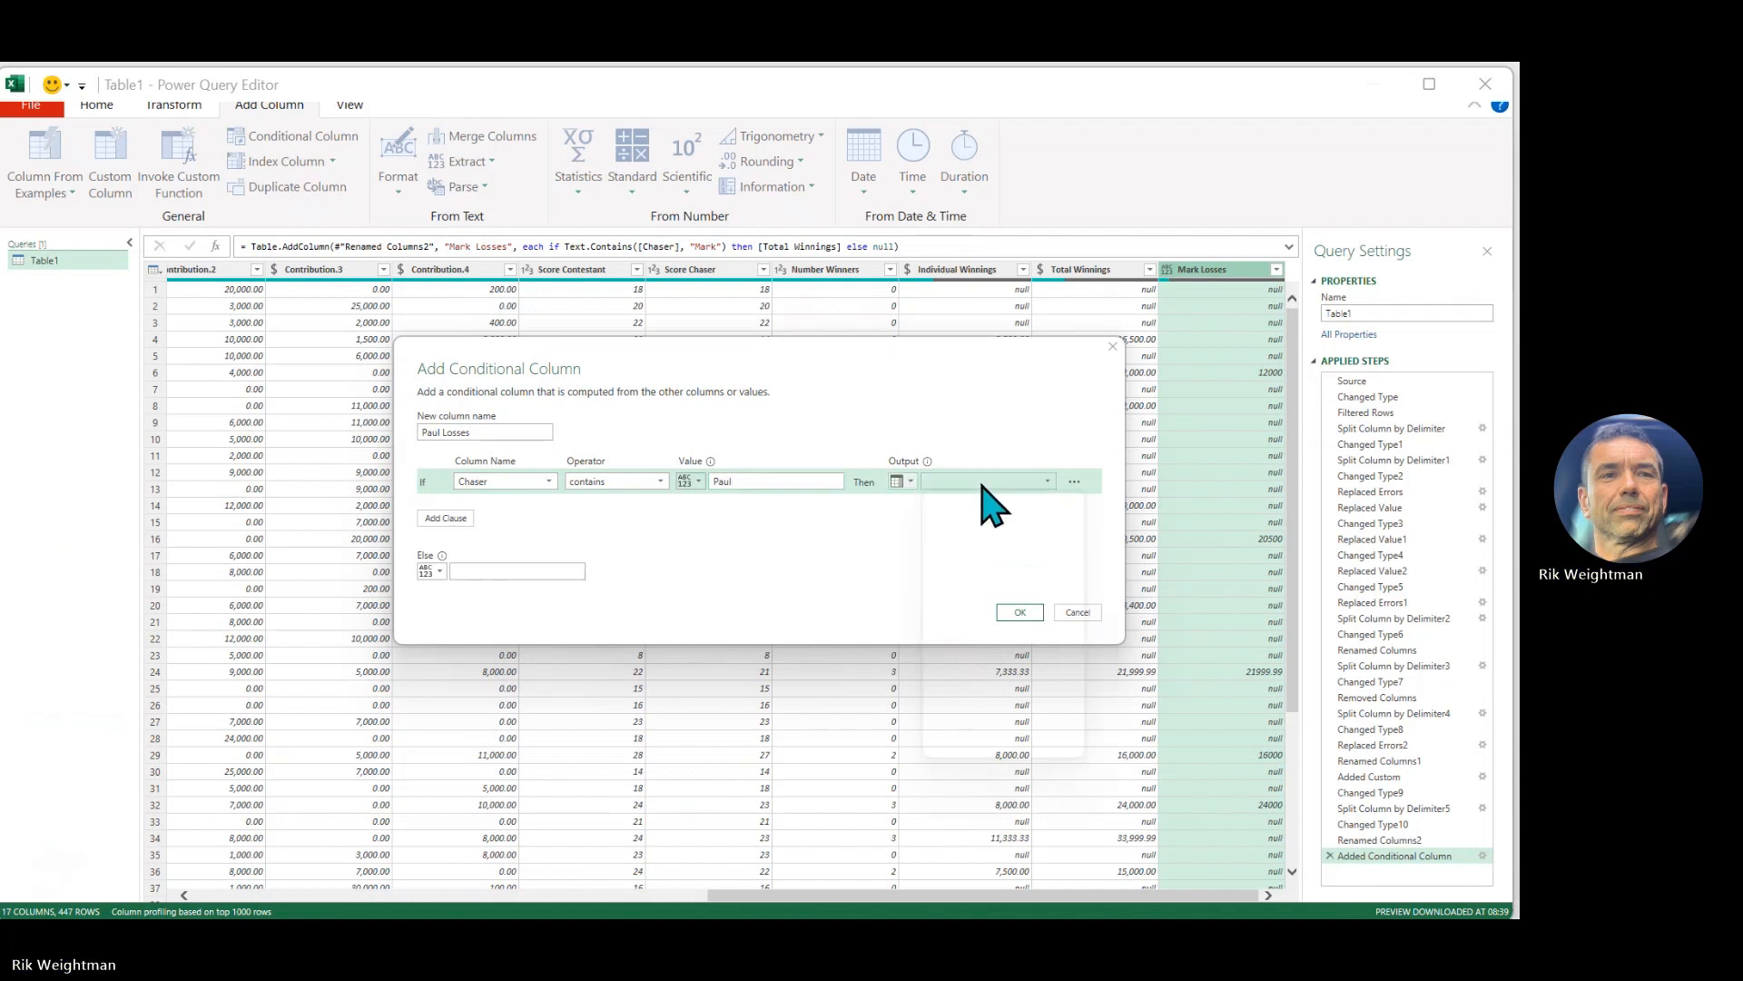
click(985, 482)
click(999, 737)
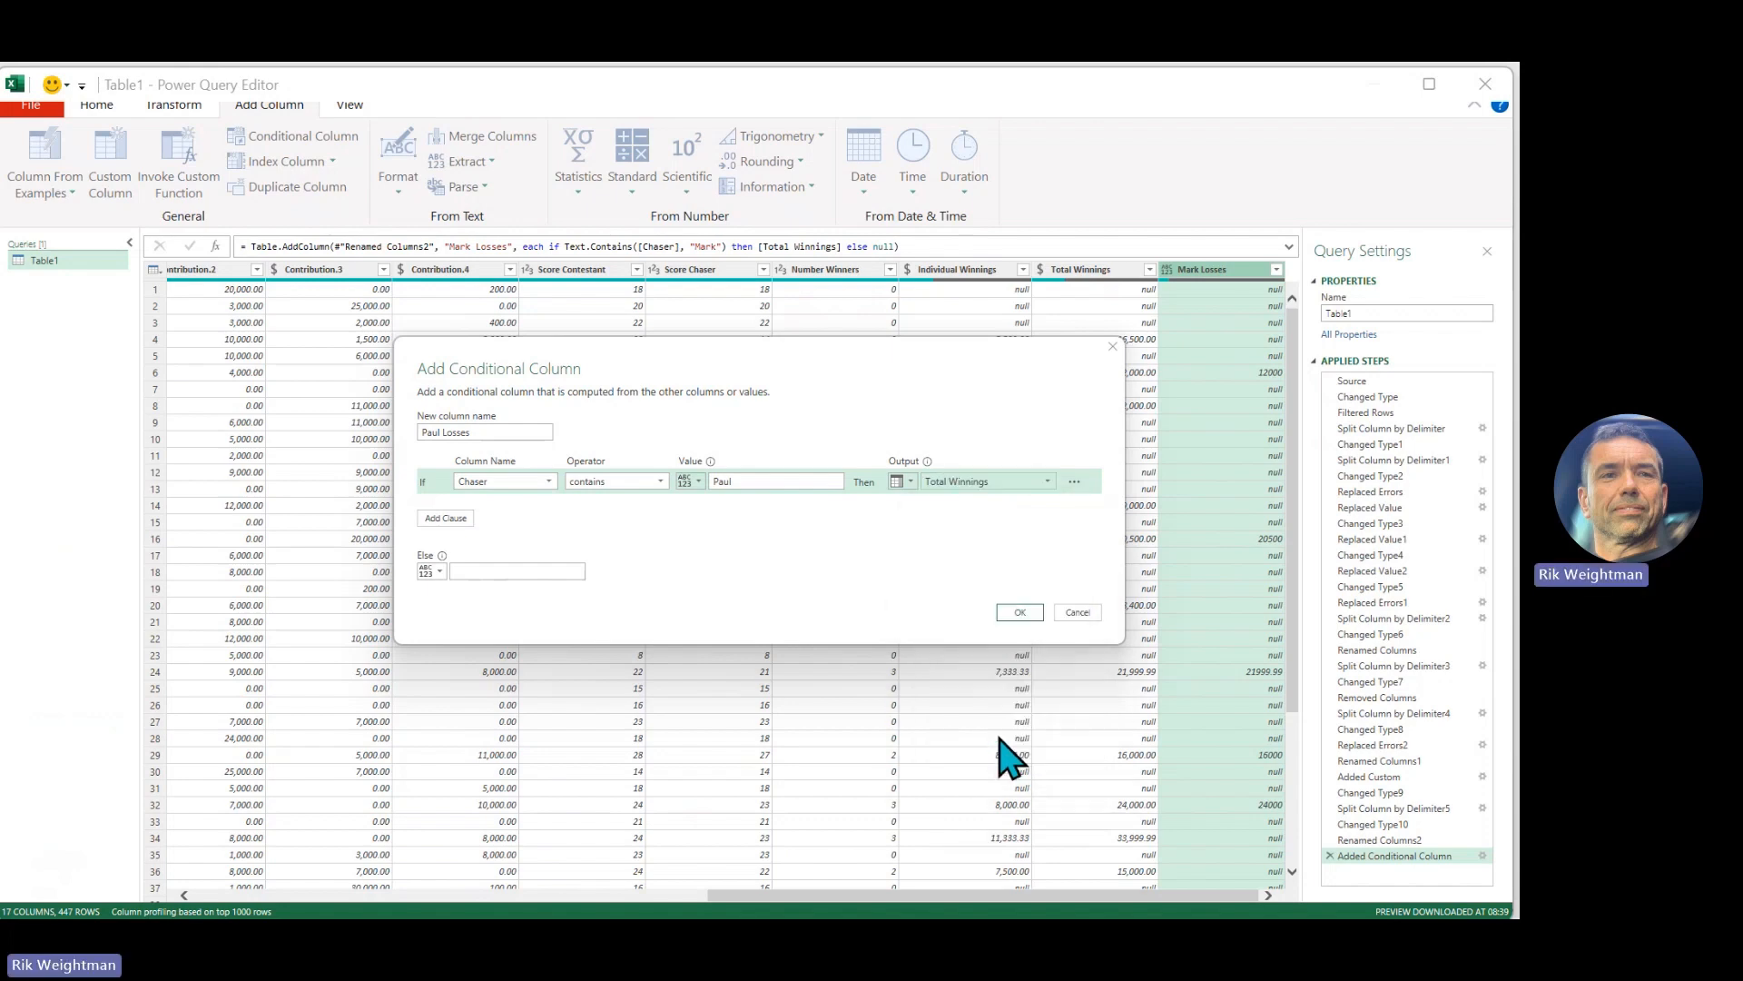
click(1020, 613)
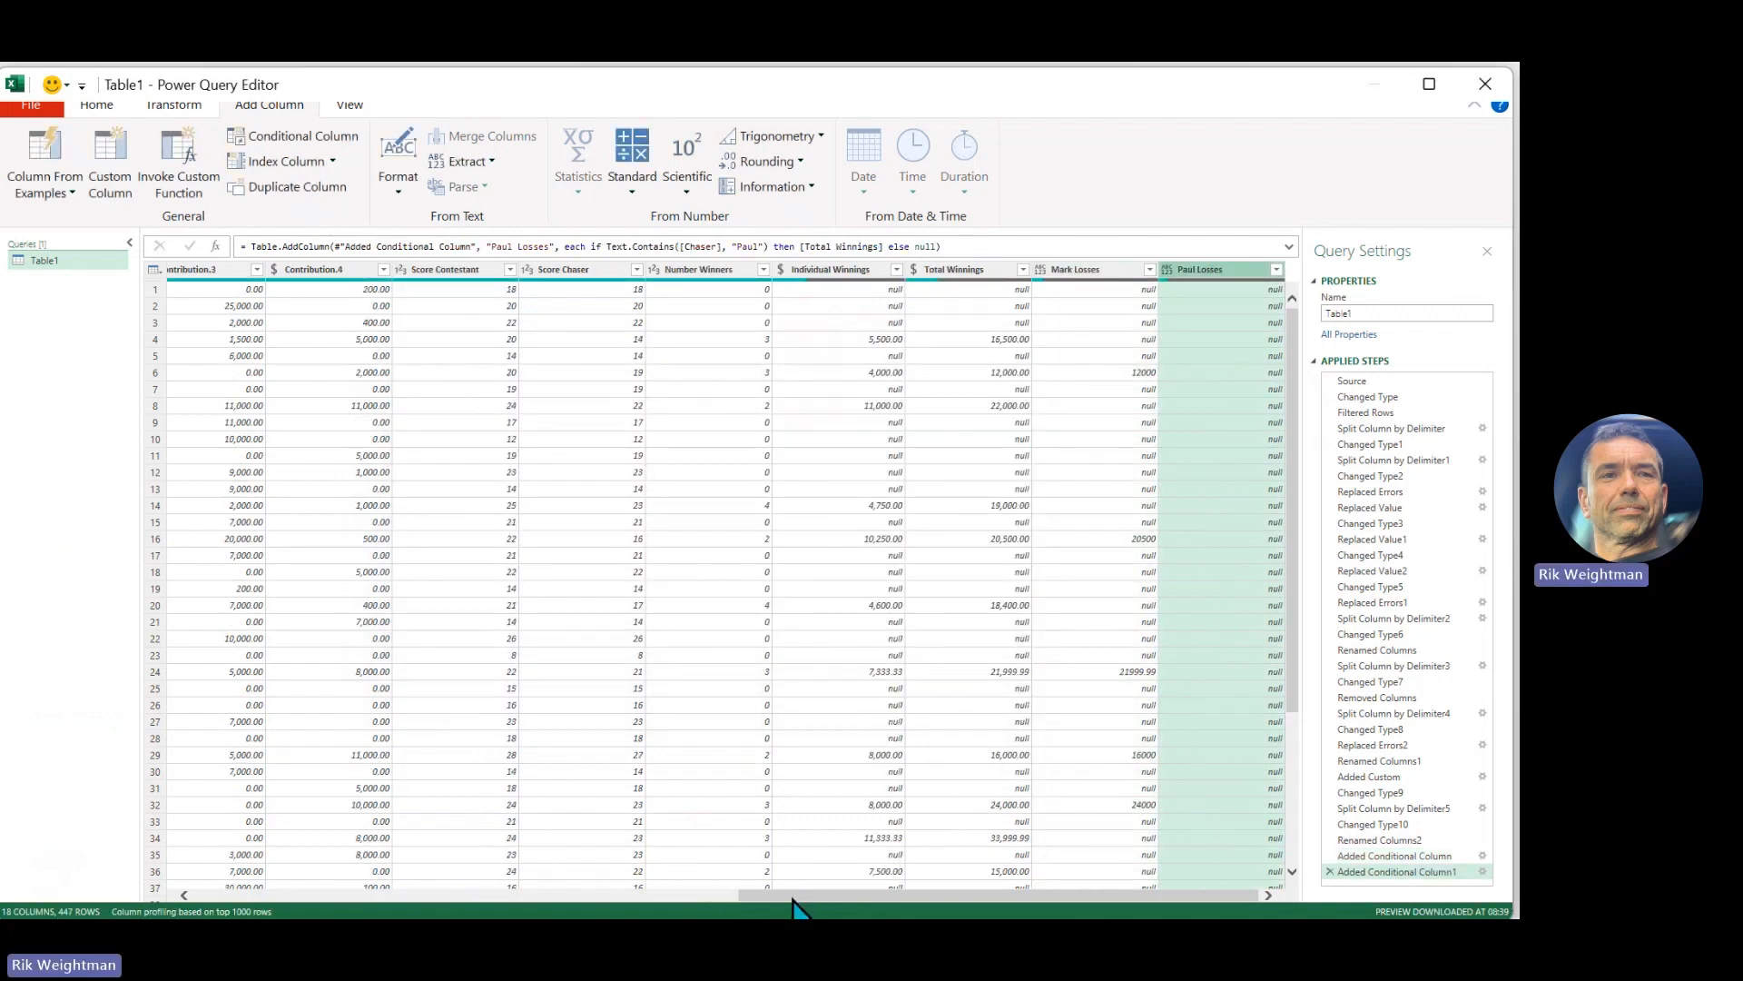
- Start another conditional column named "Shaun Losses" with the condition Chaser contains "Shaun"
drag(794, 905, 220, 905)
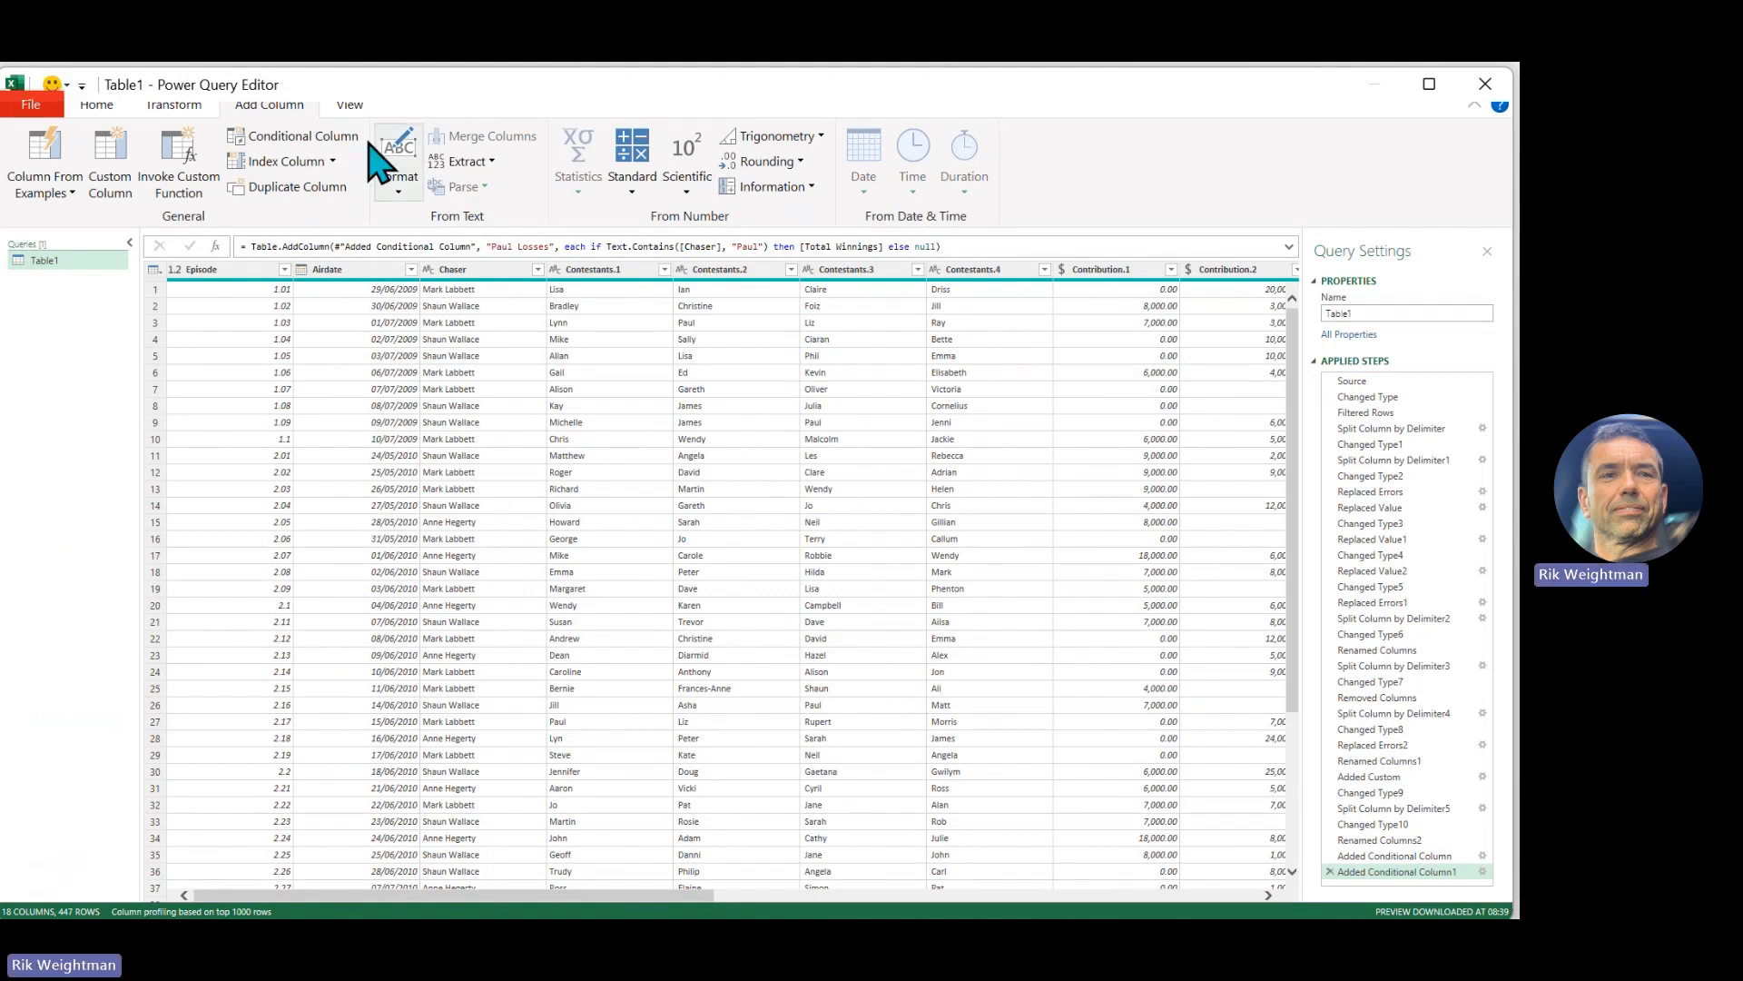
click(302, 136)
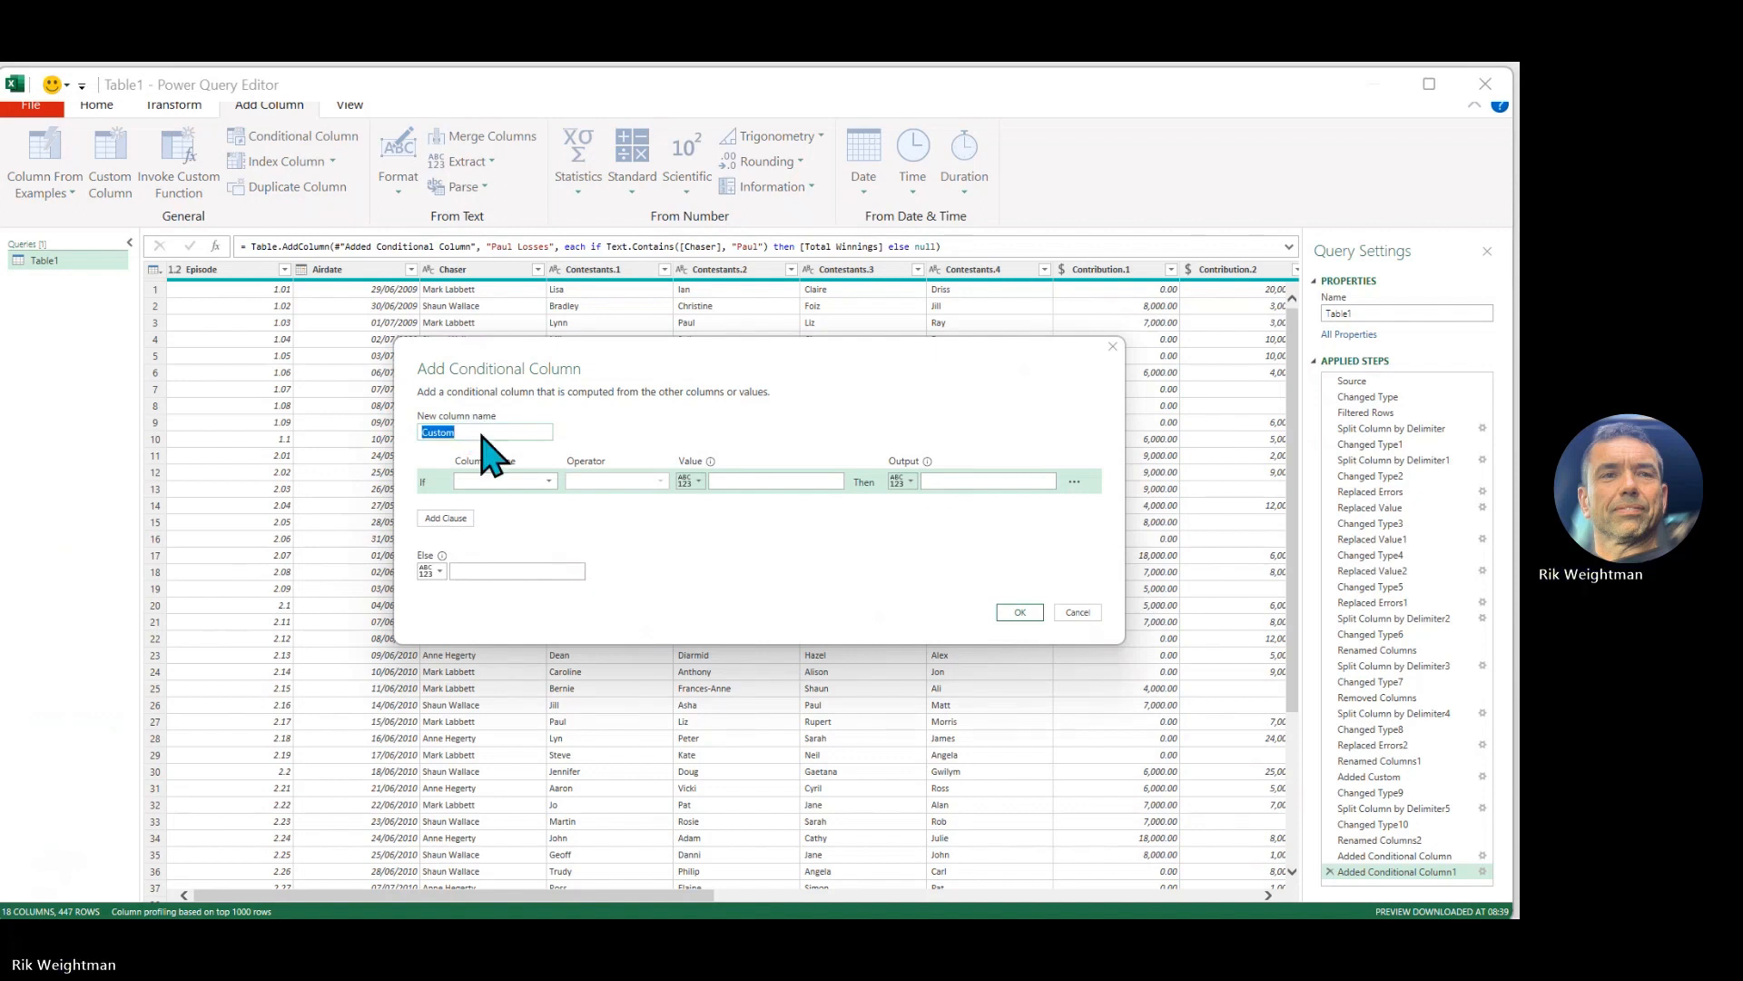
text(Shaun Losses)
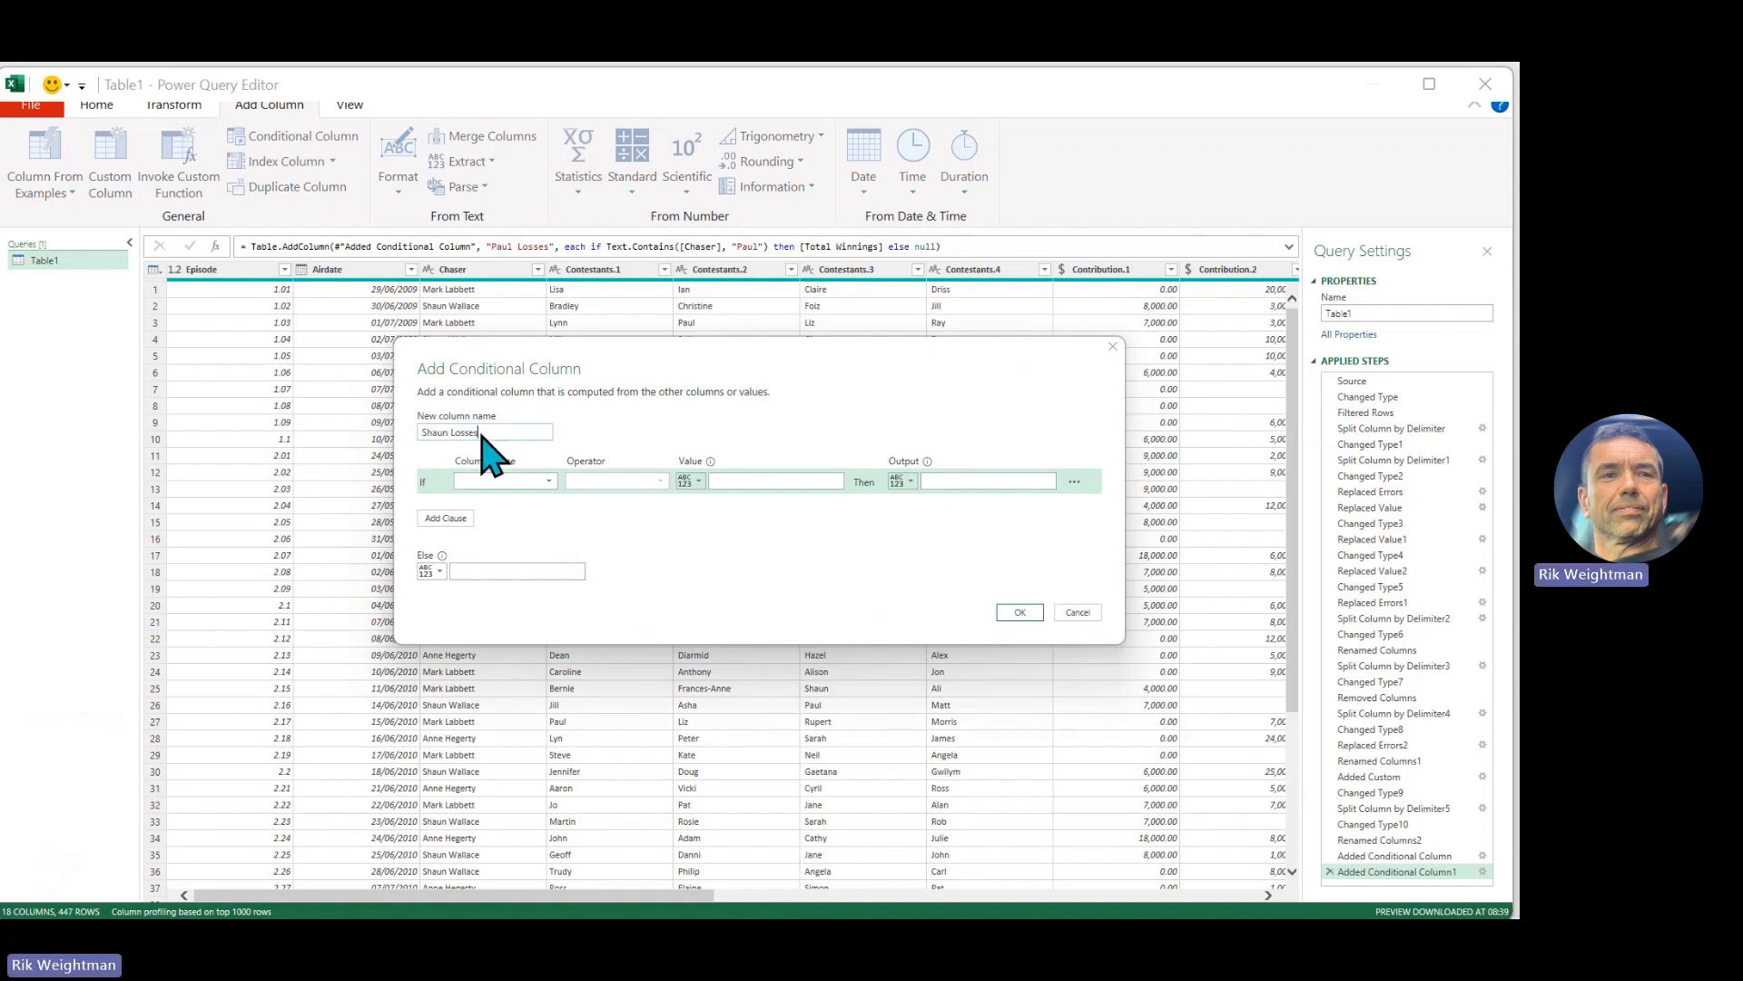
click(540, 482)
click(491, 532)
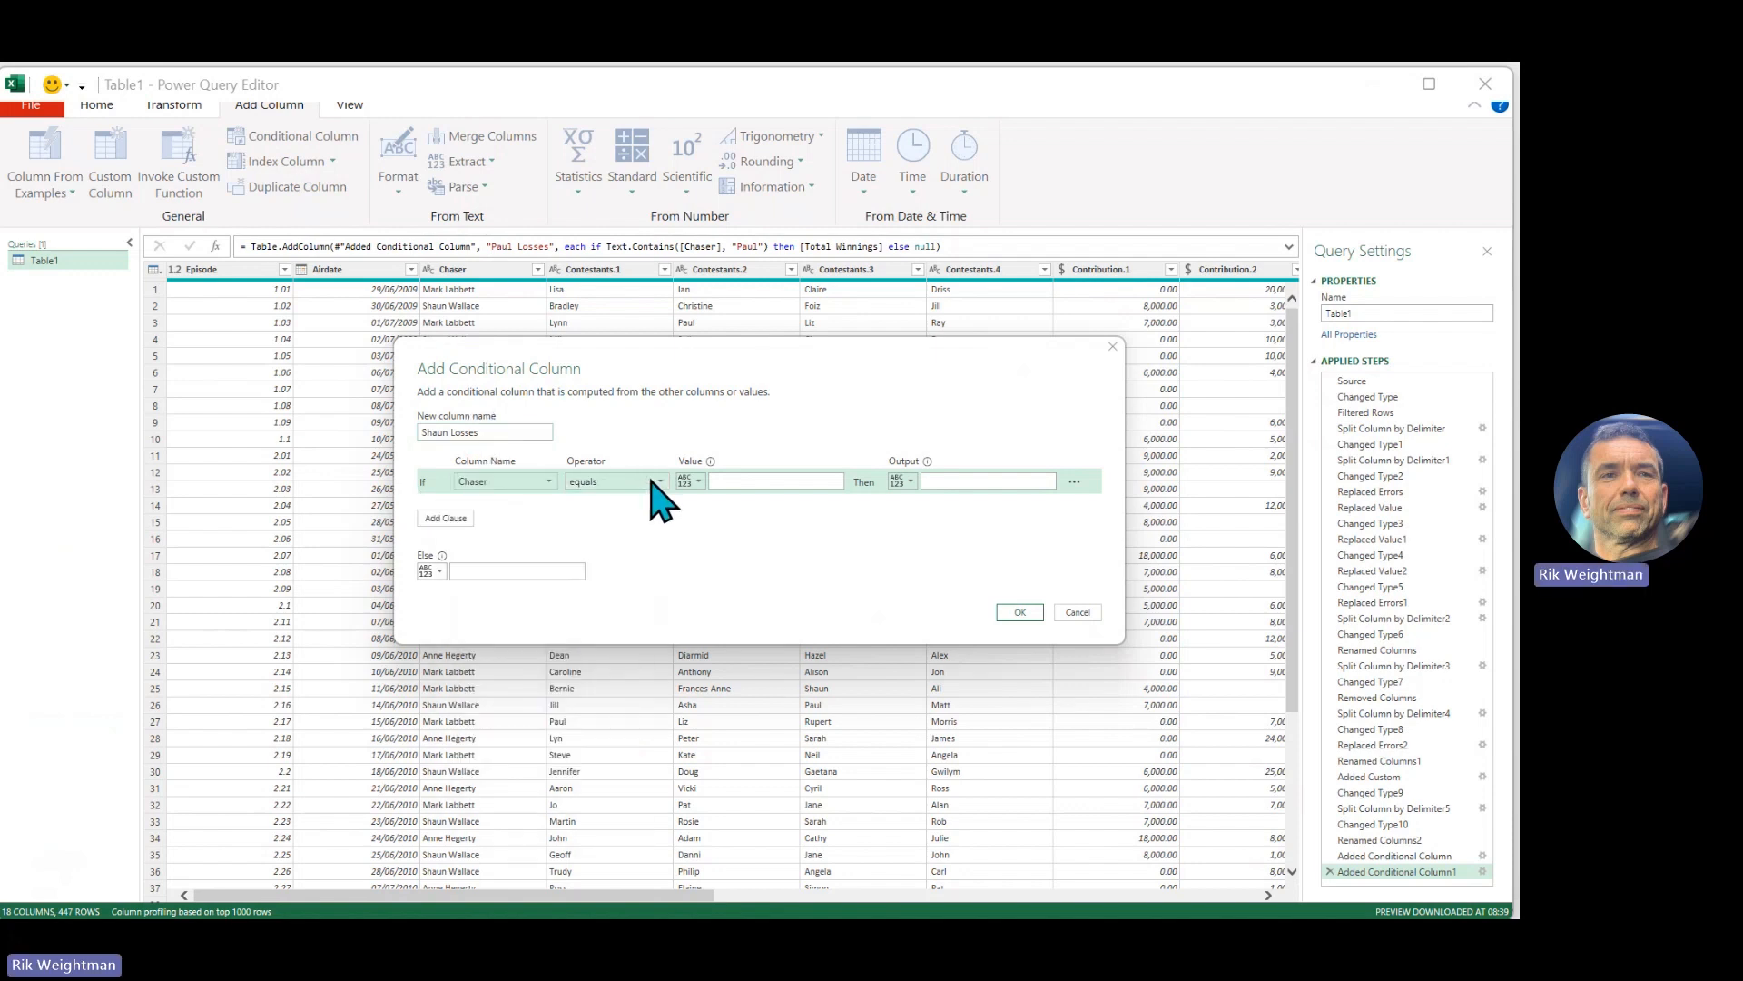
click(652, 482)
click(601, 593)
click(742, 483)
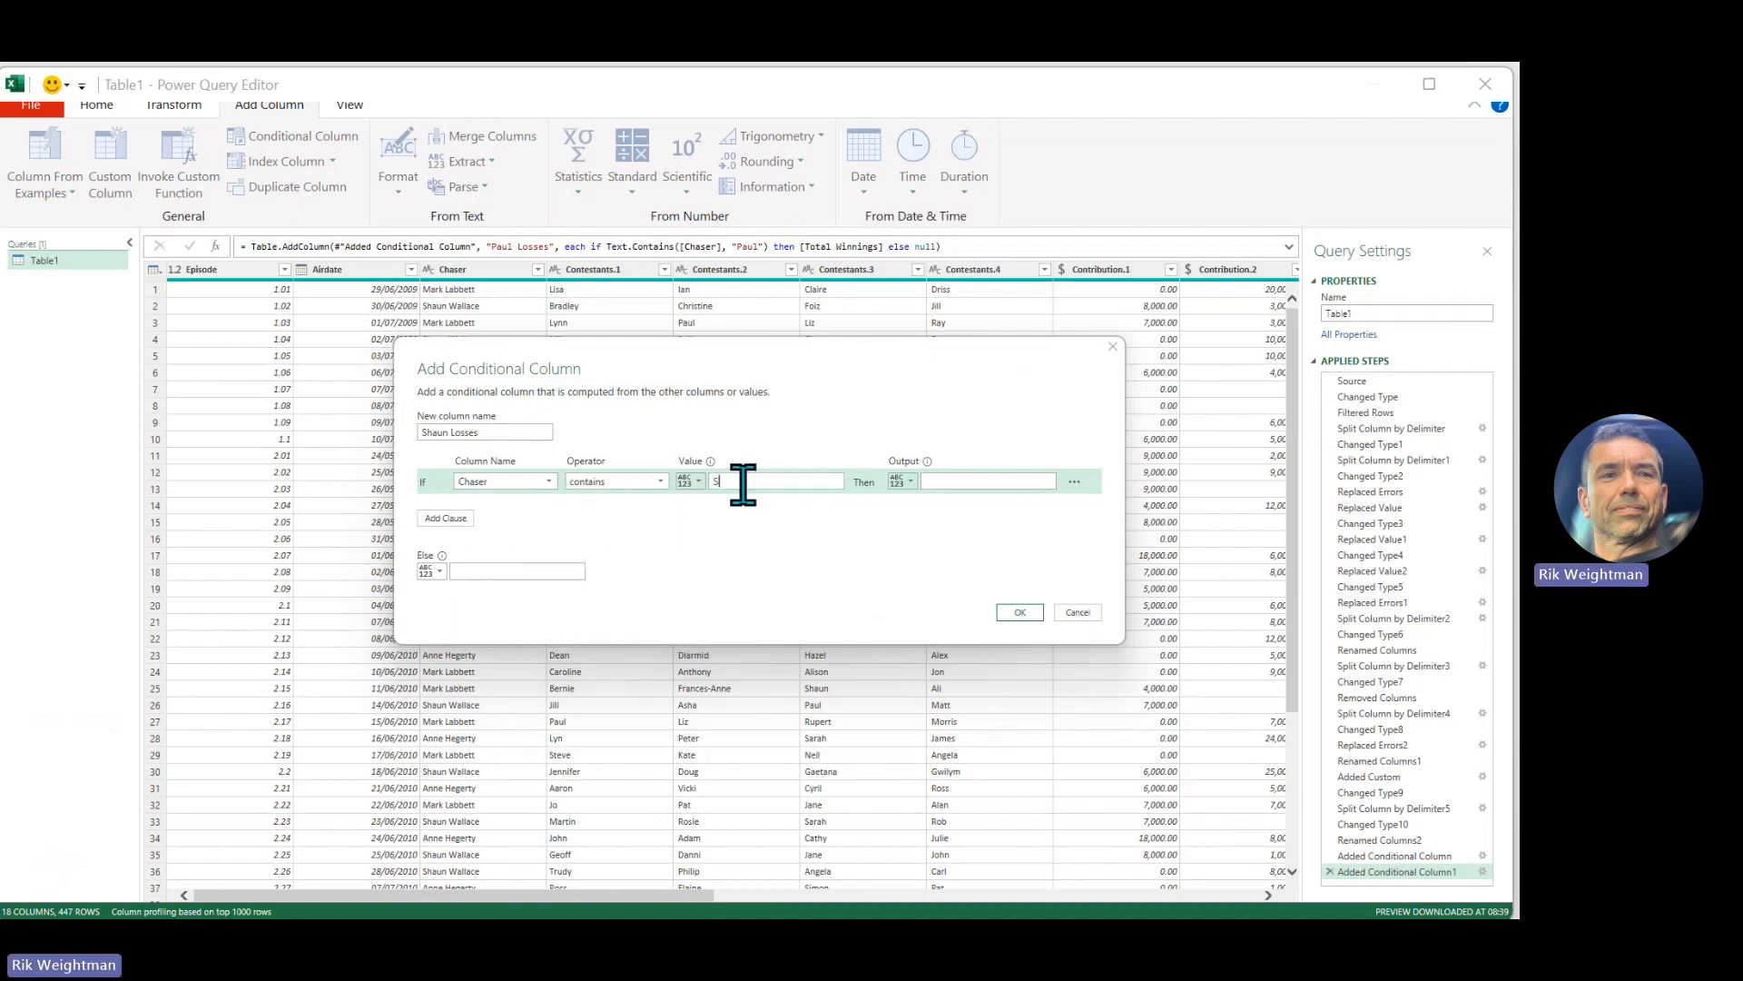
text(Sha)
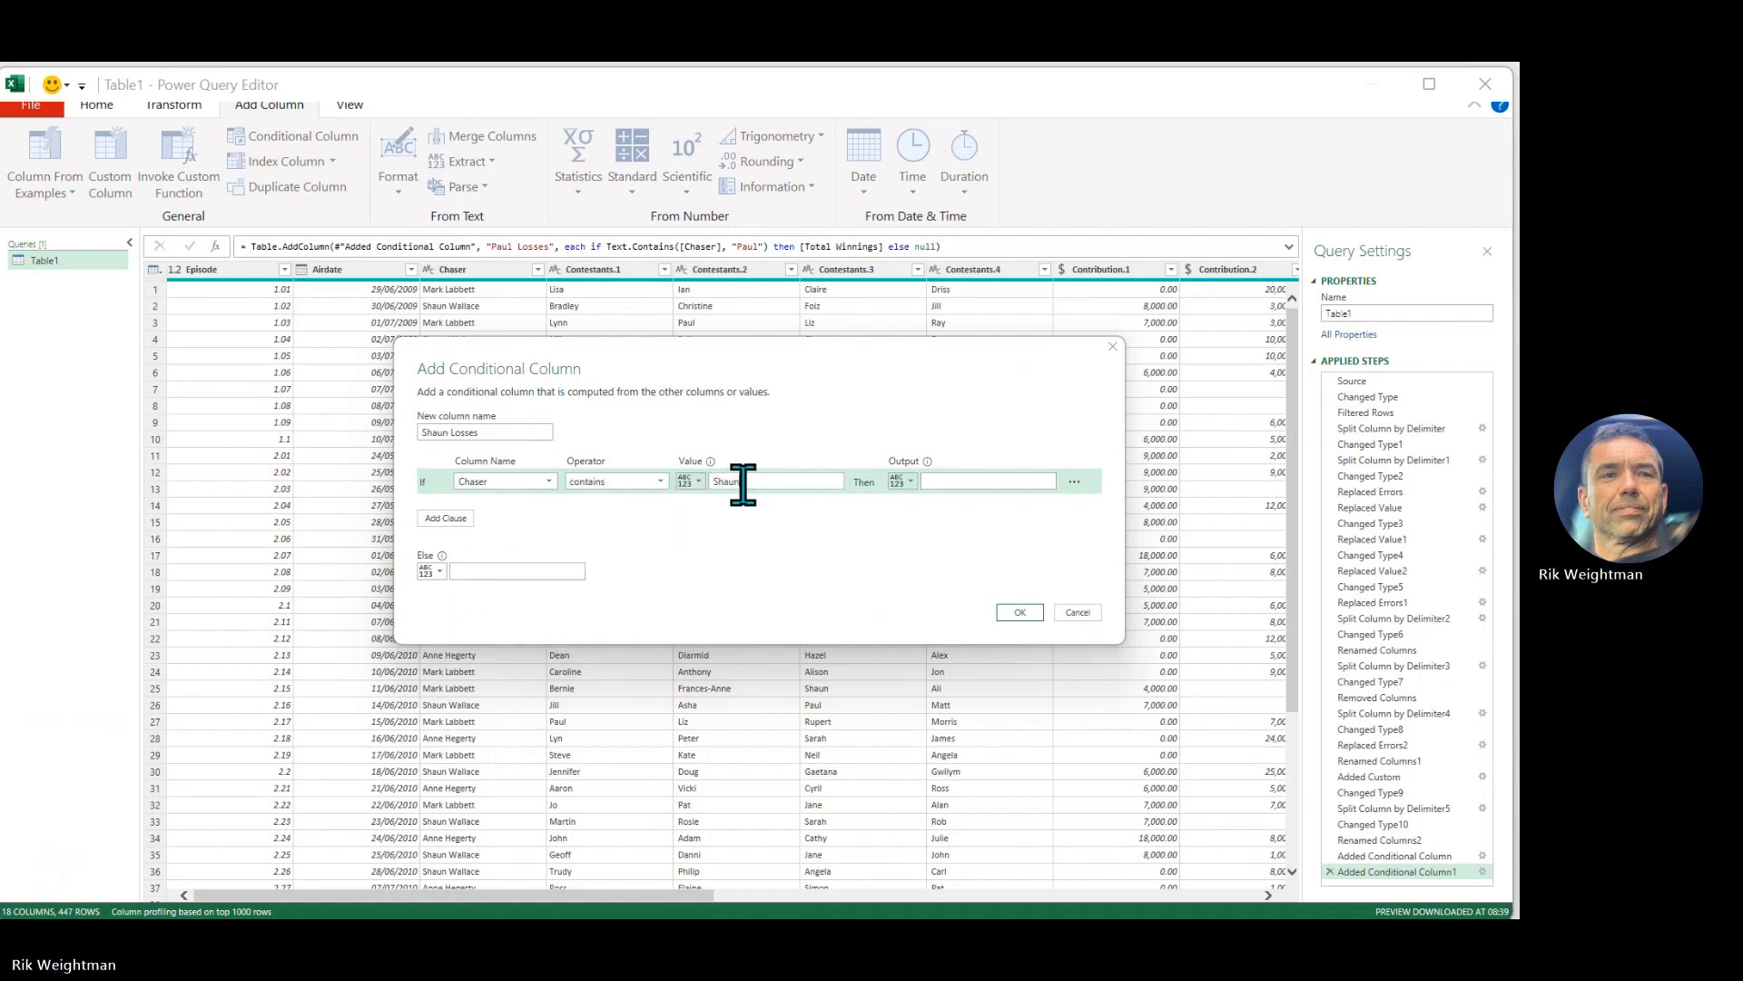
text(un)
- Use the Total Winnings column as the output for matching rows and create the Shaun Losses column
click(903, 482)
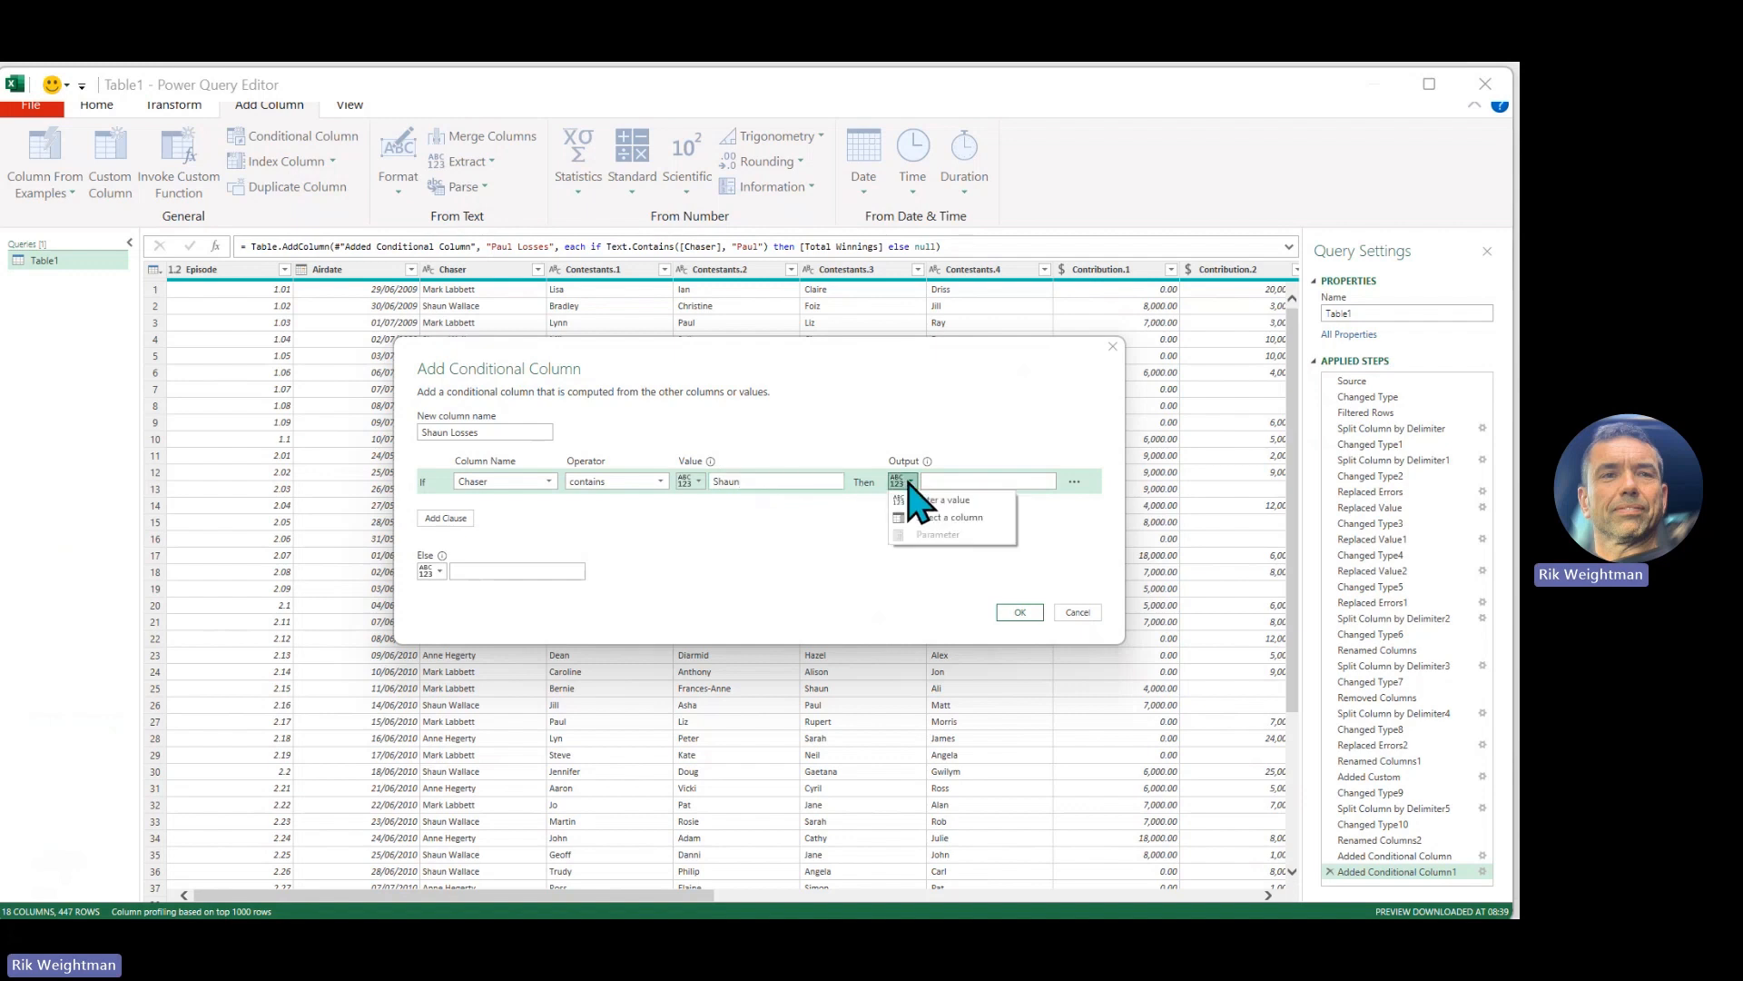
click(935, 516)
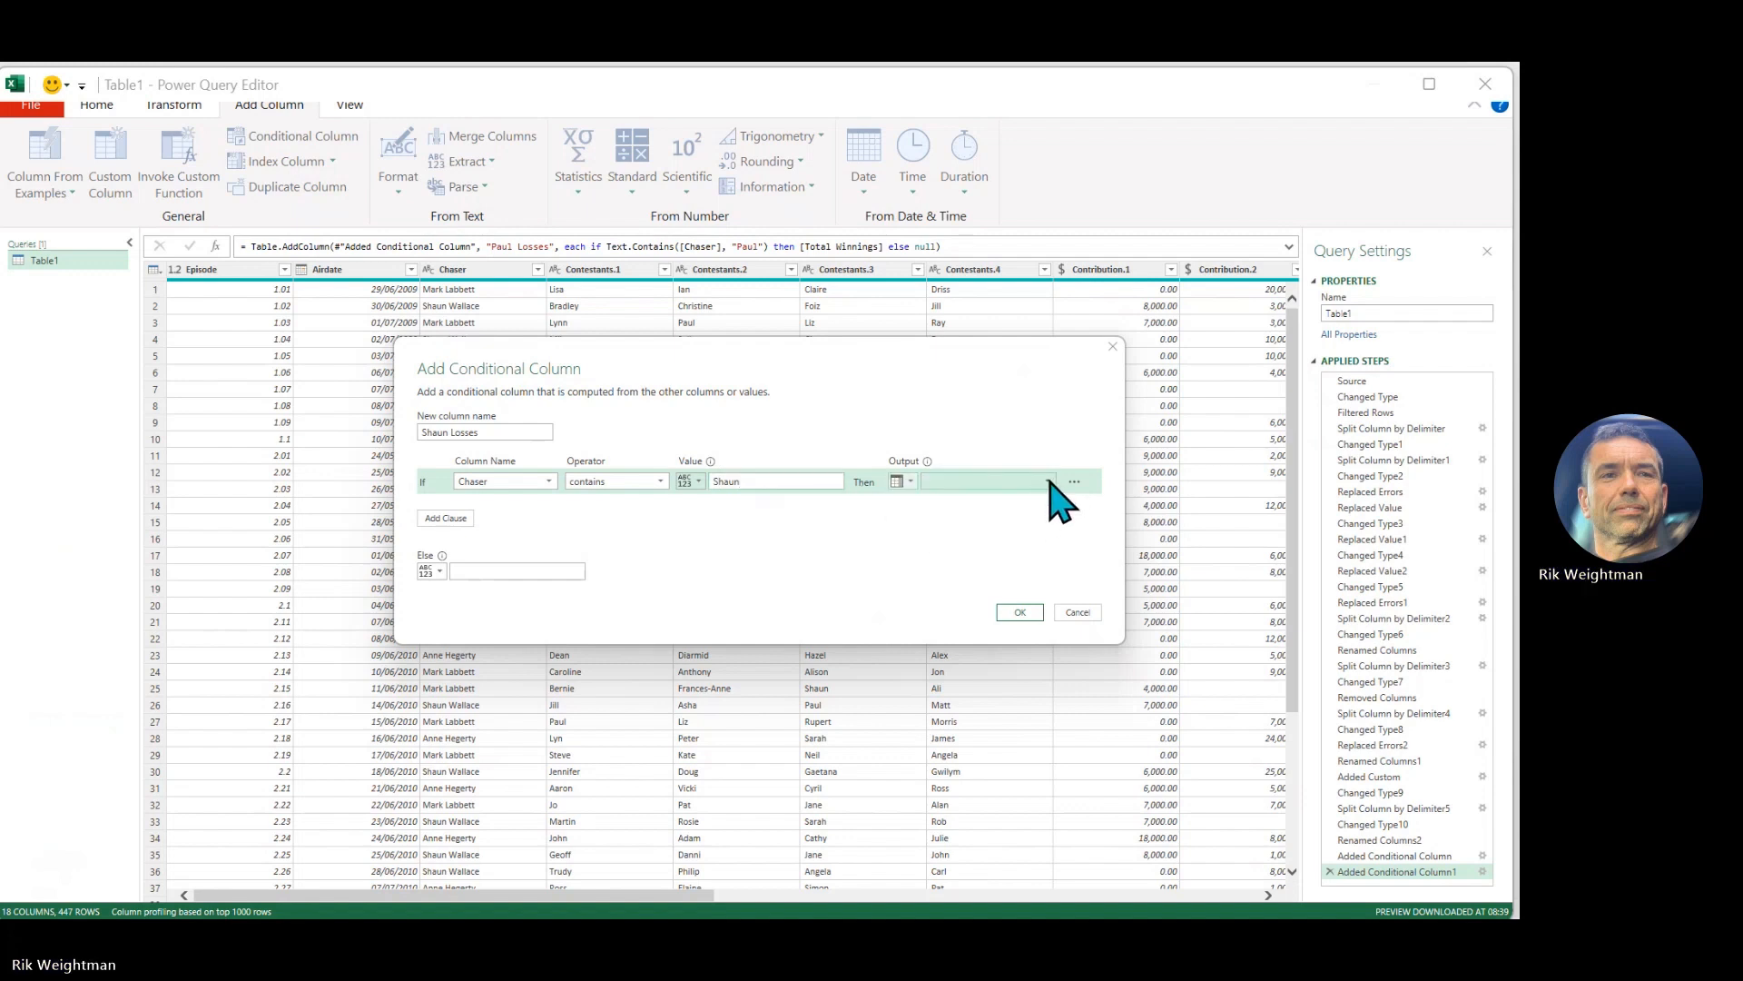
click(1046, 482)
click(1003, 736)
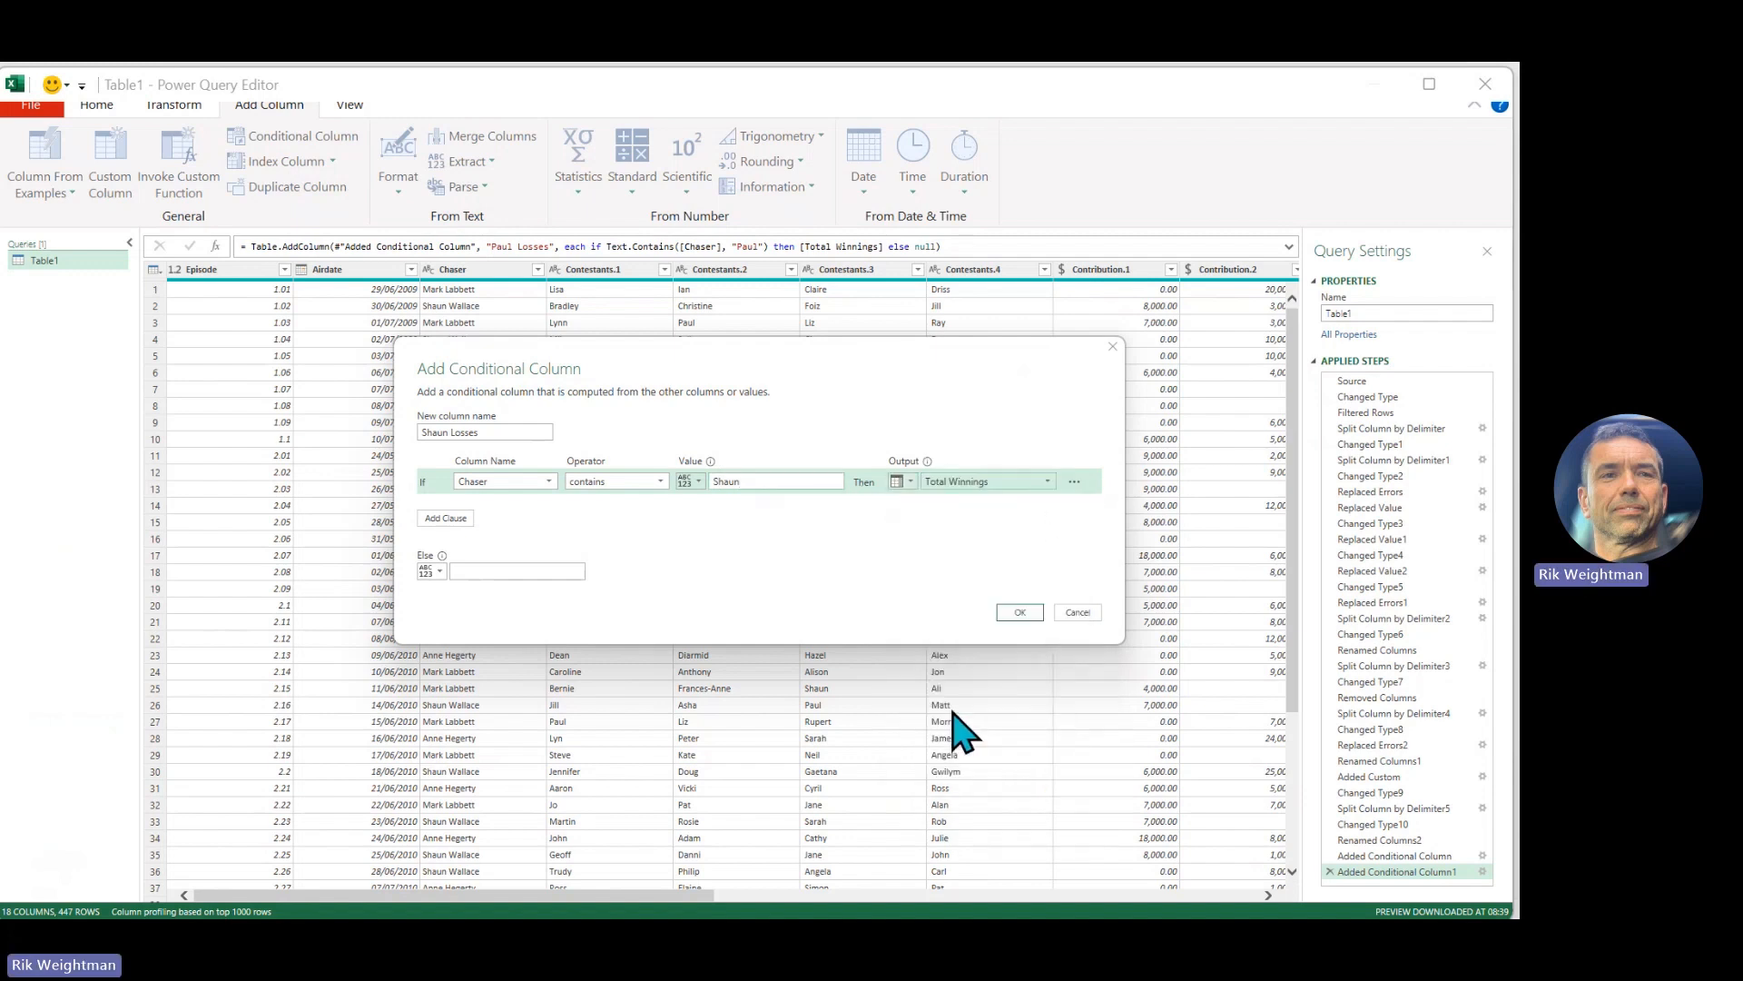
click(1019, 611)
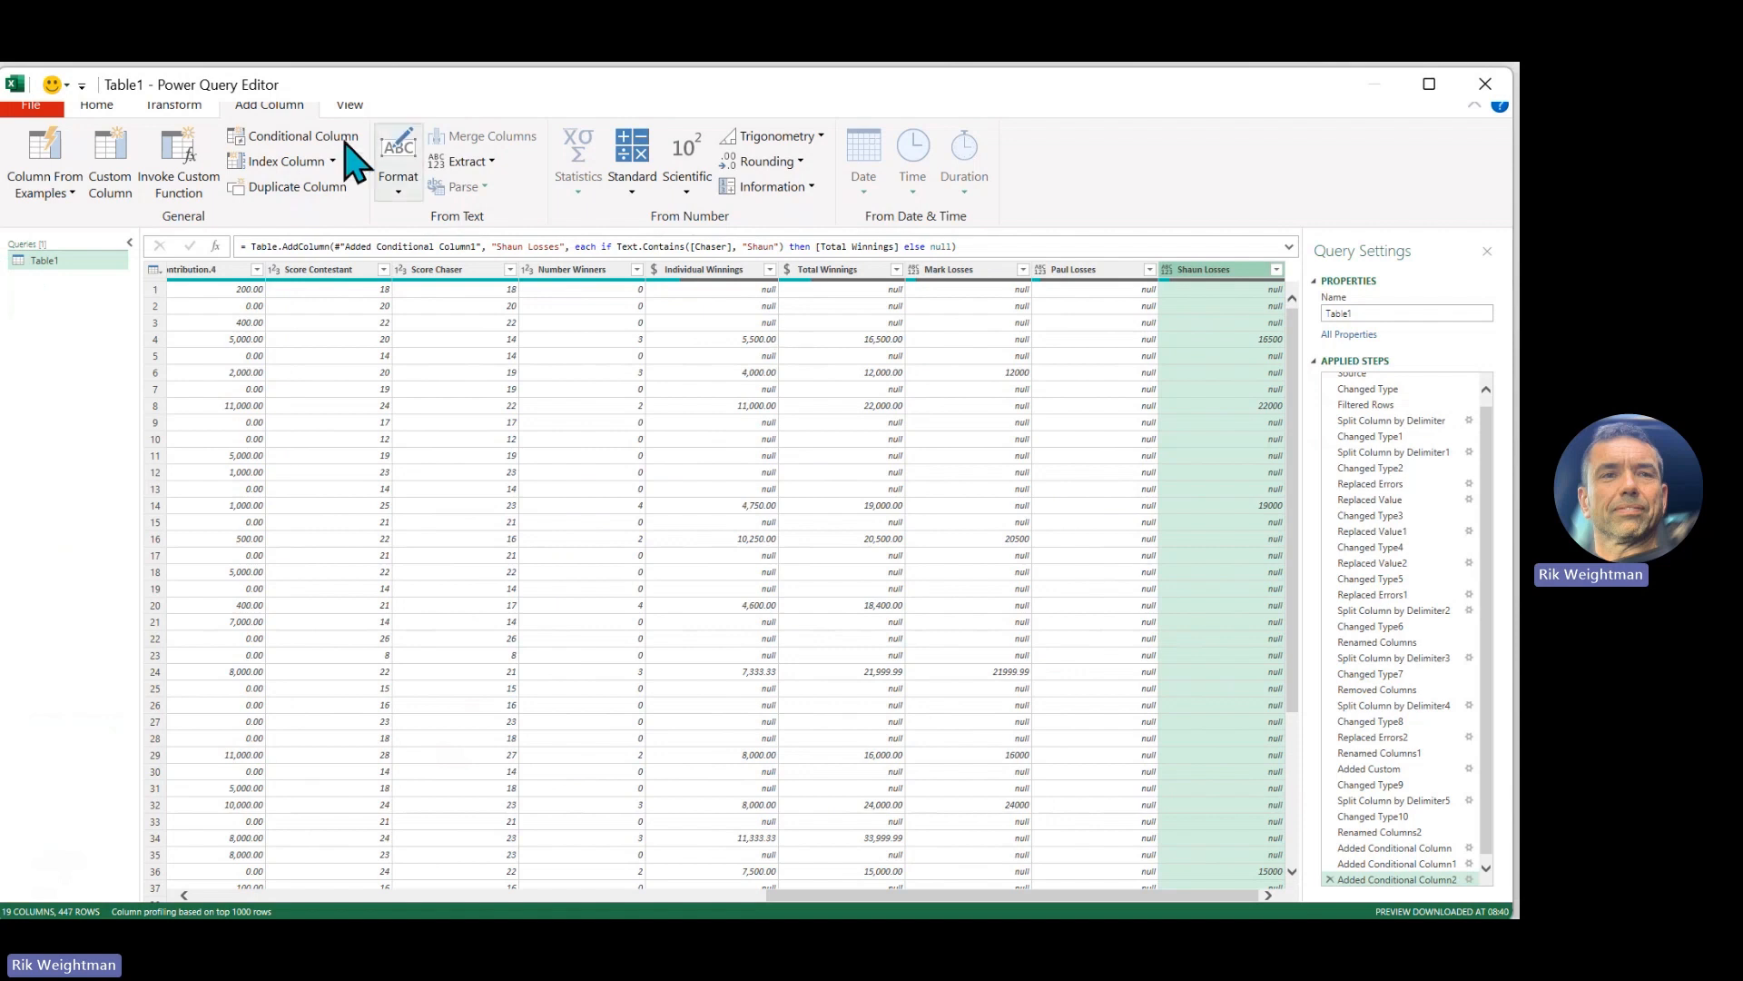
- Start another conditional column named "Anne Losses" with the condition Chaser contains "Anne"
click(306, 138)
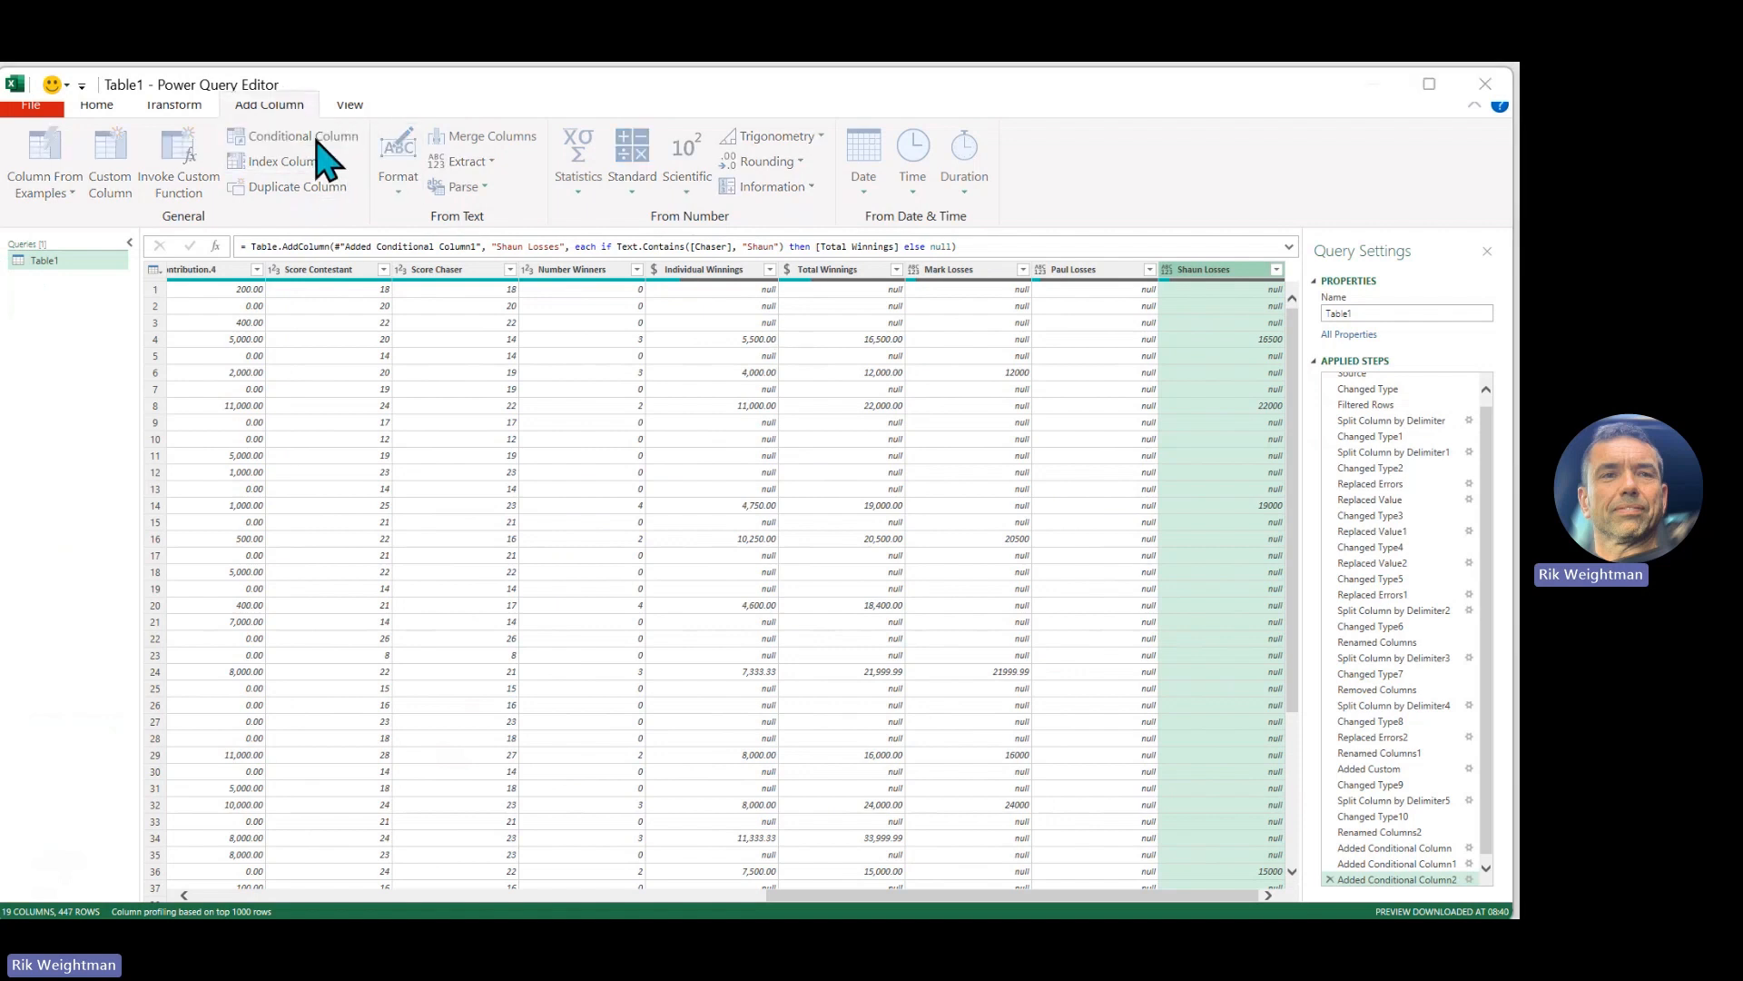
double_click(491, 434)
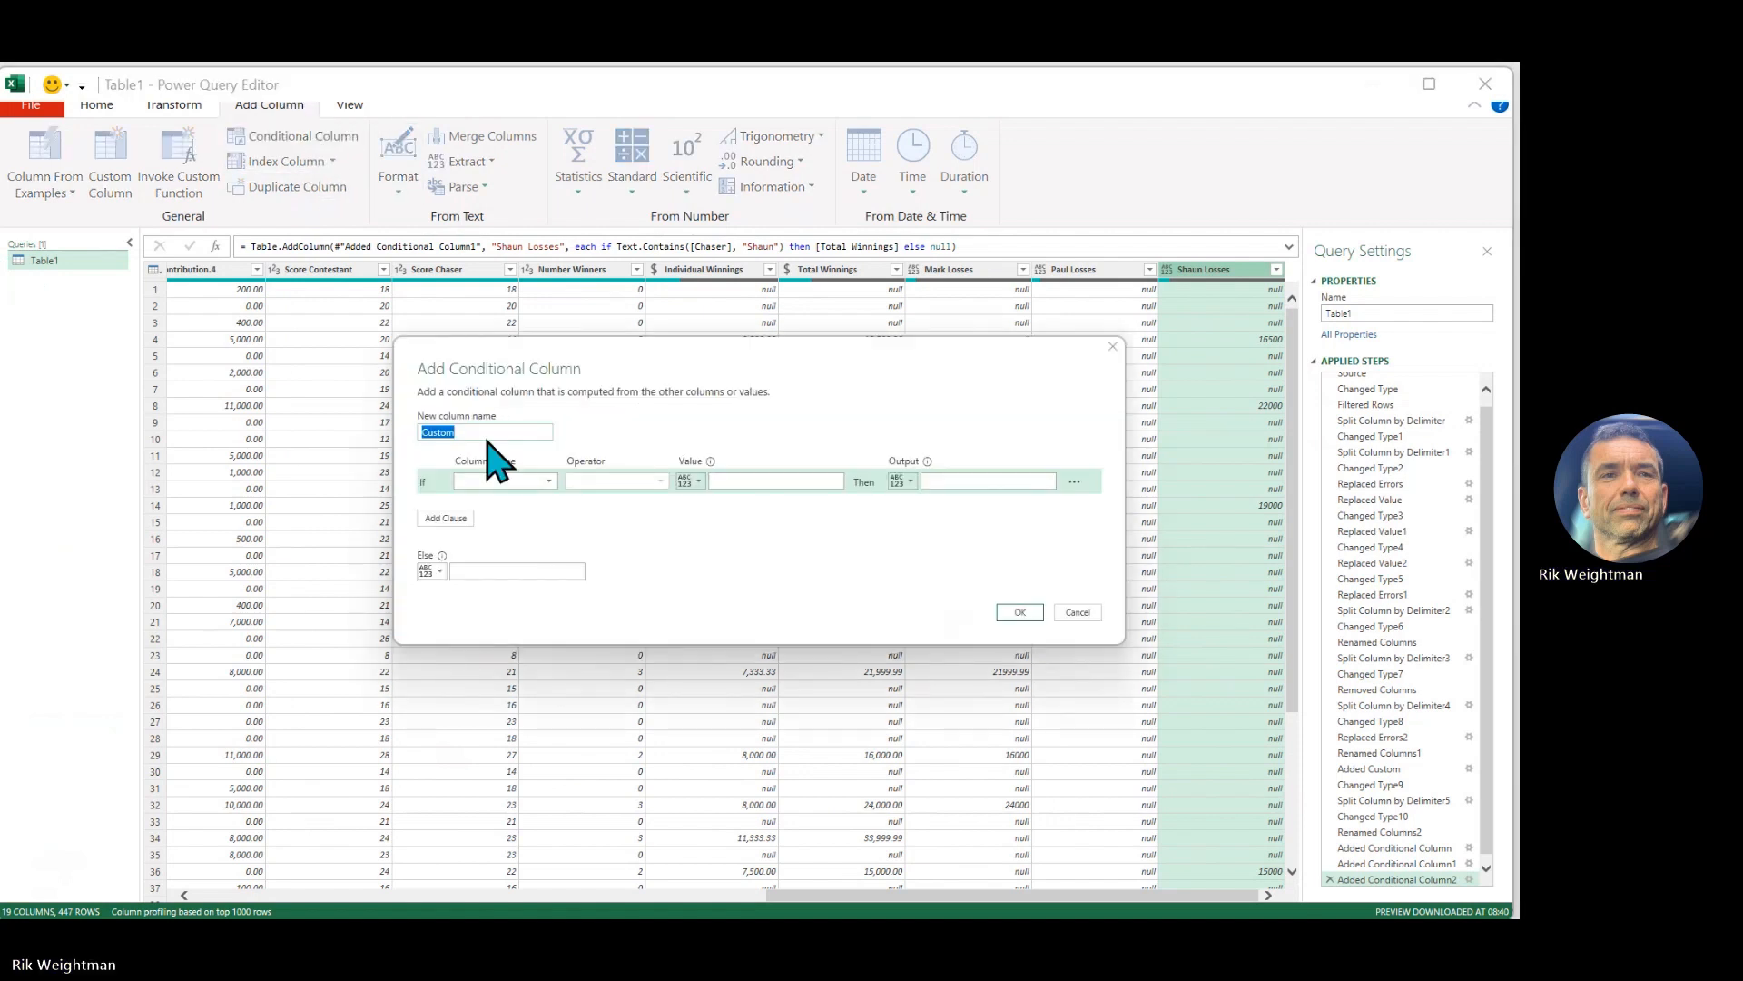
text(Anne)
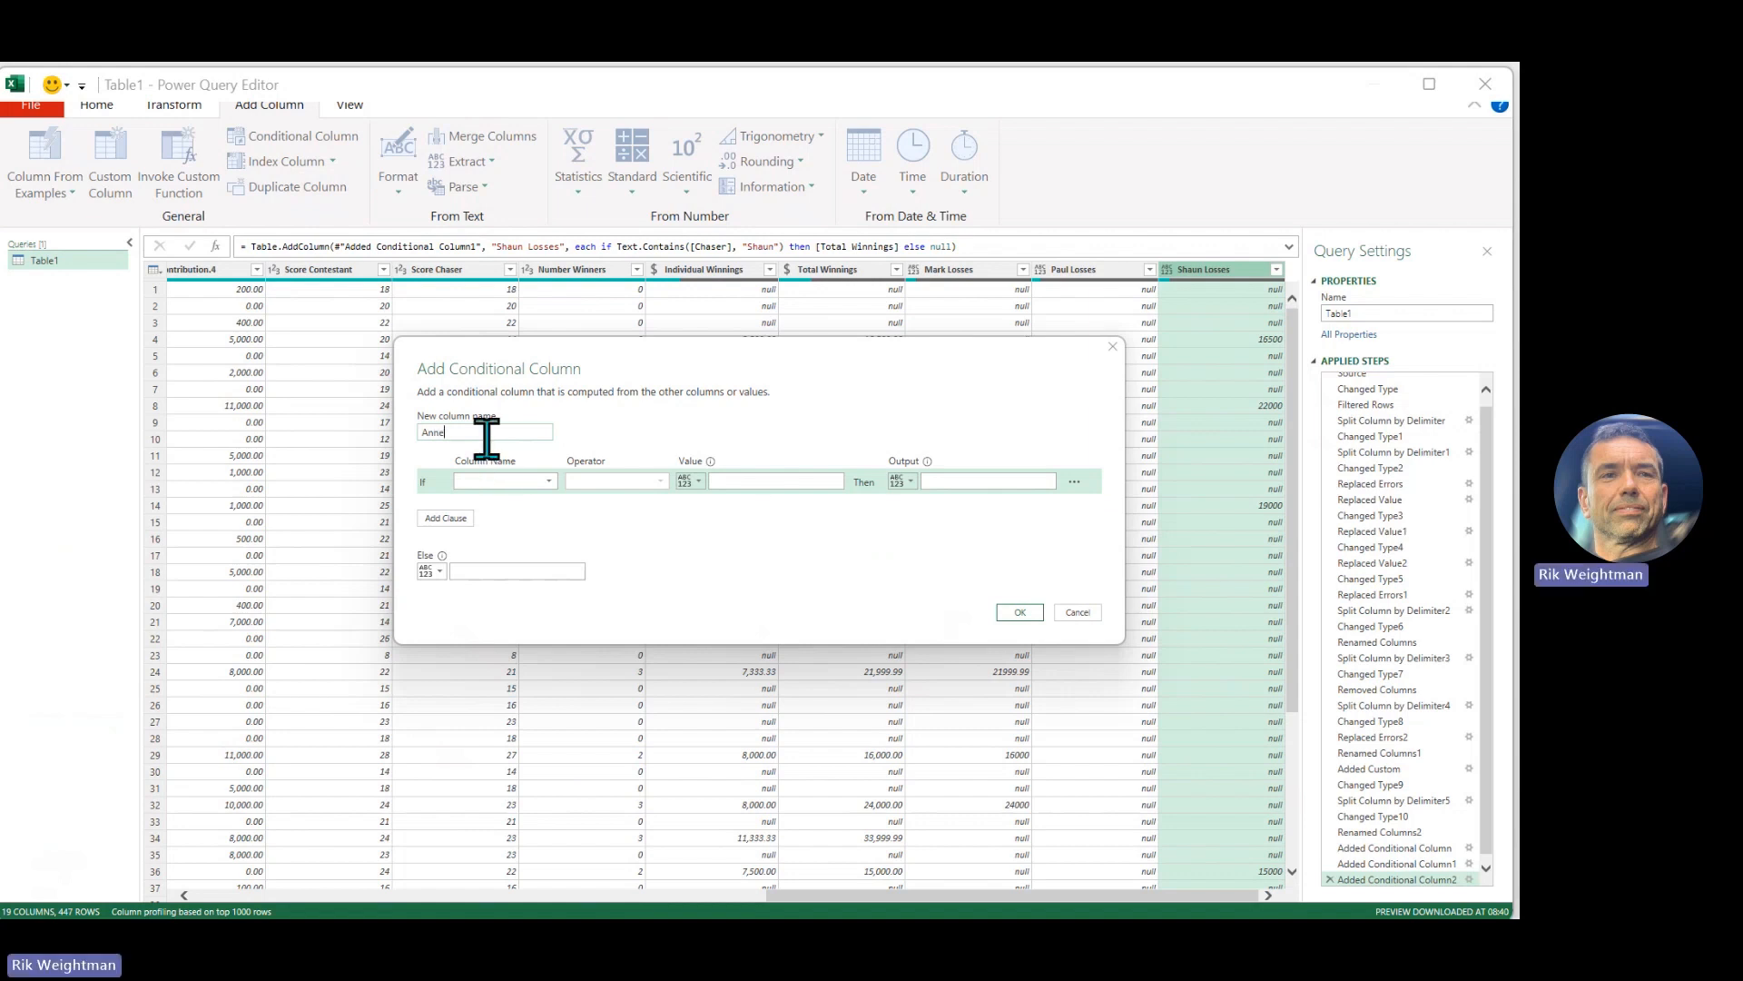
text( Losses)
click(515, 481)
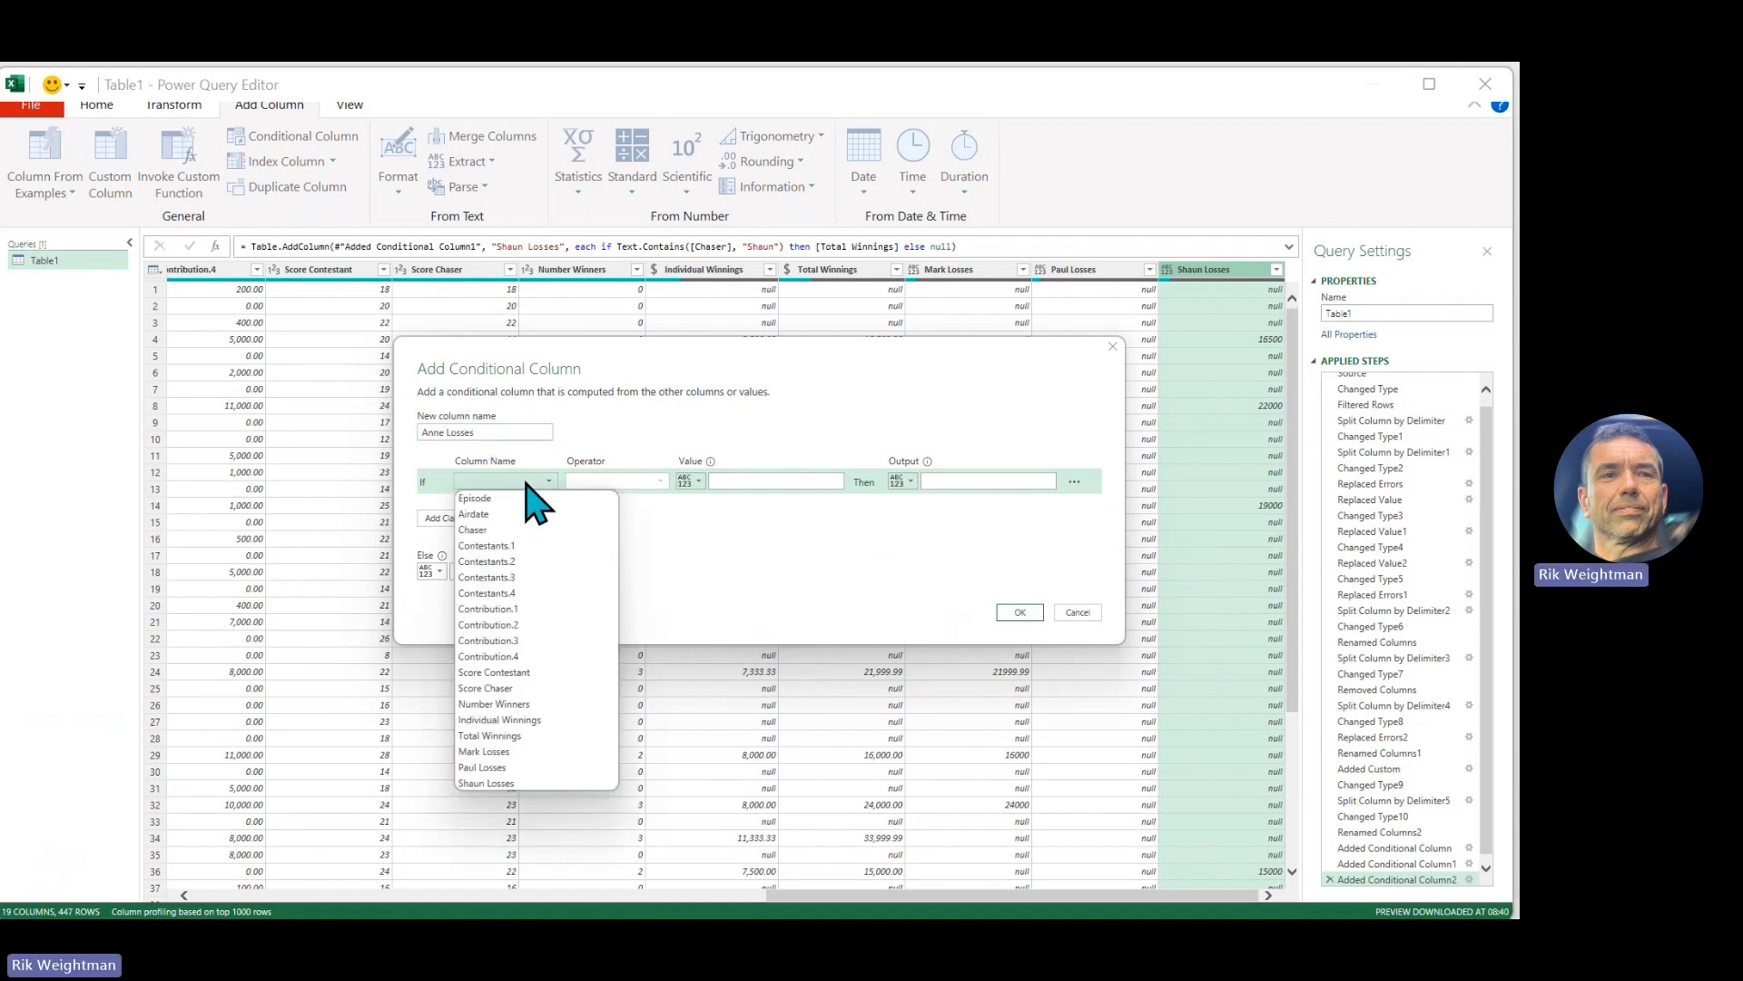
click(493, 531)
click(660, 481)
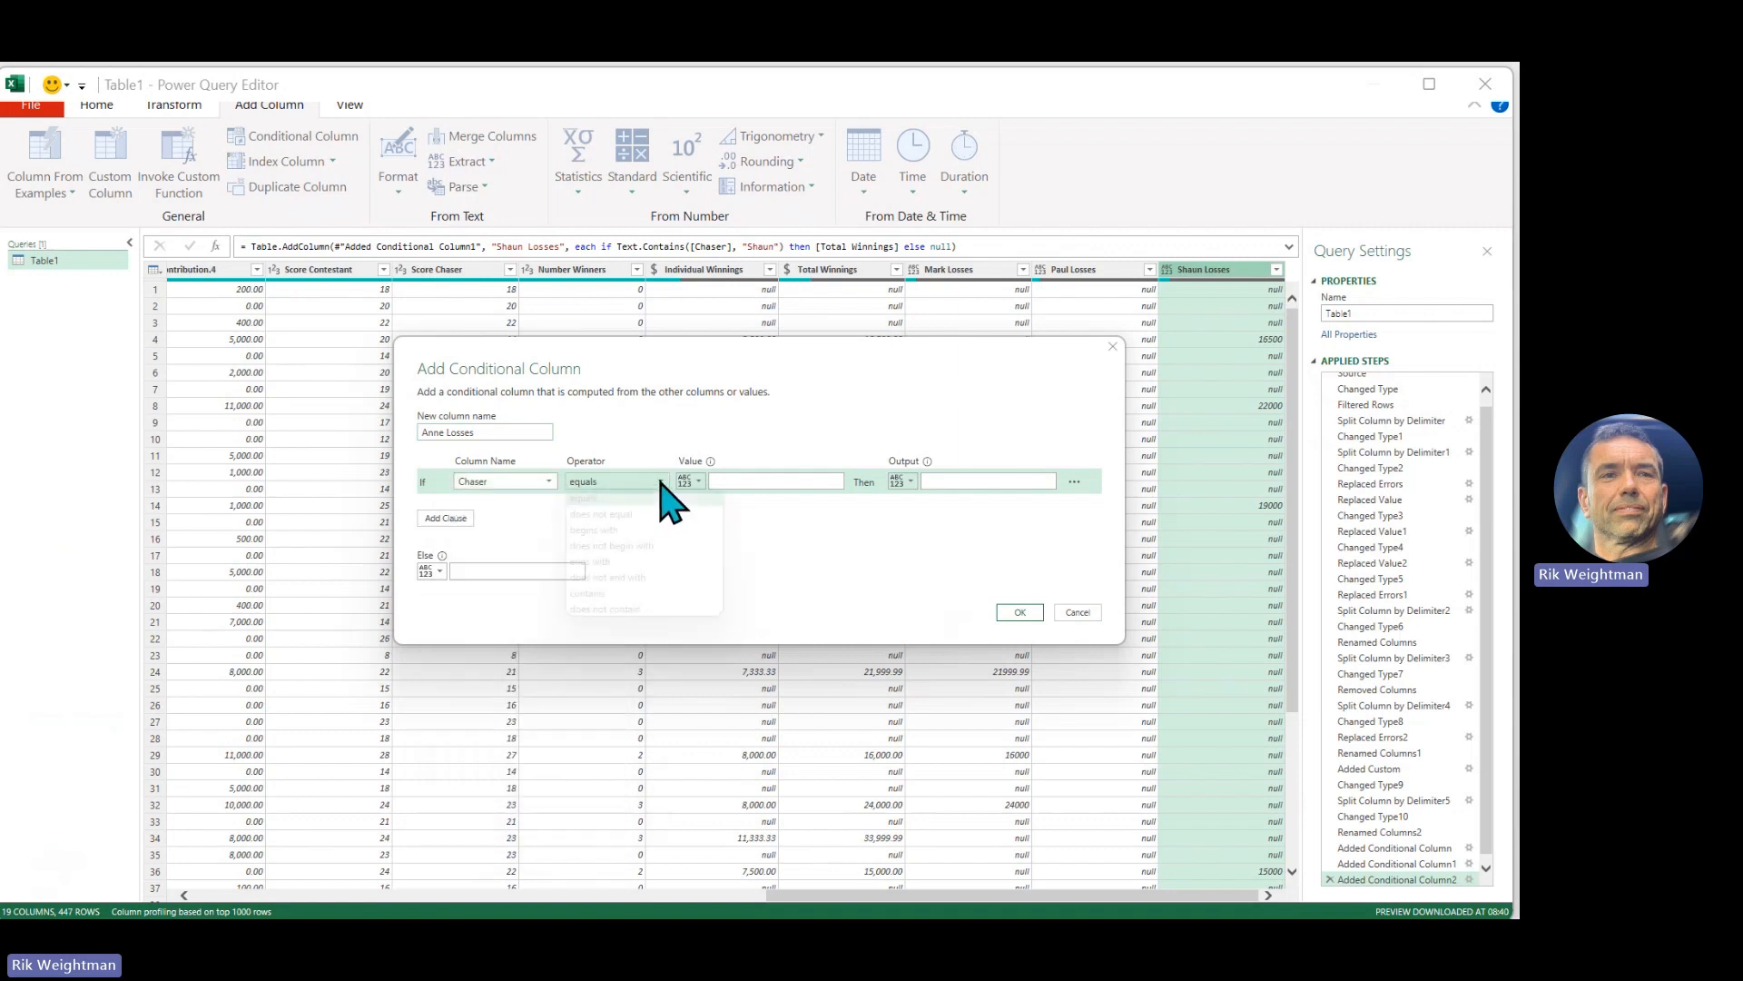
click(631, 592)
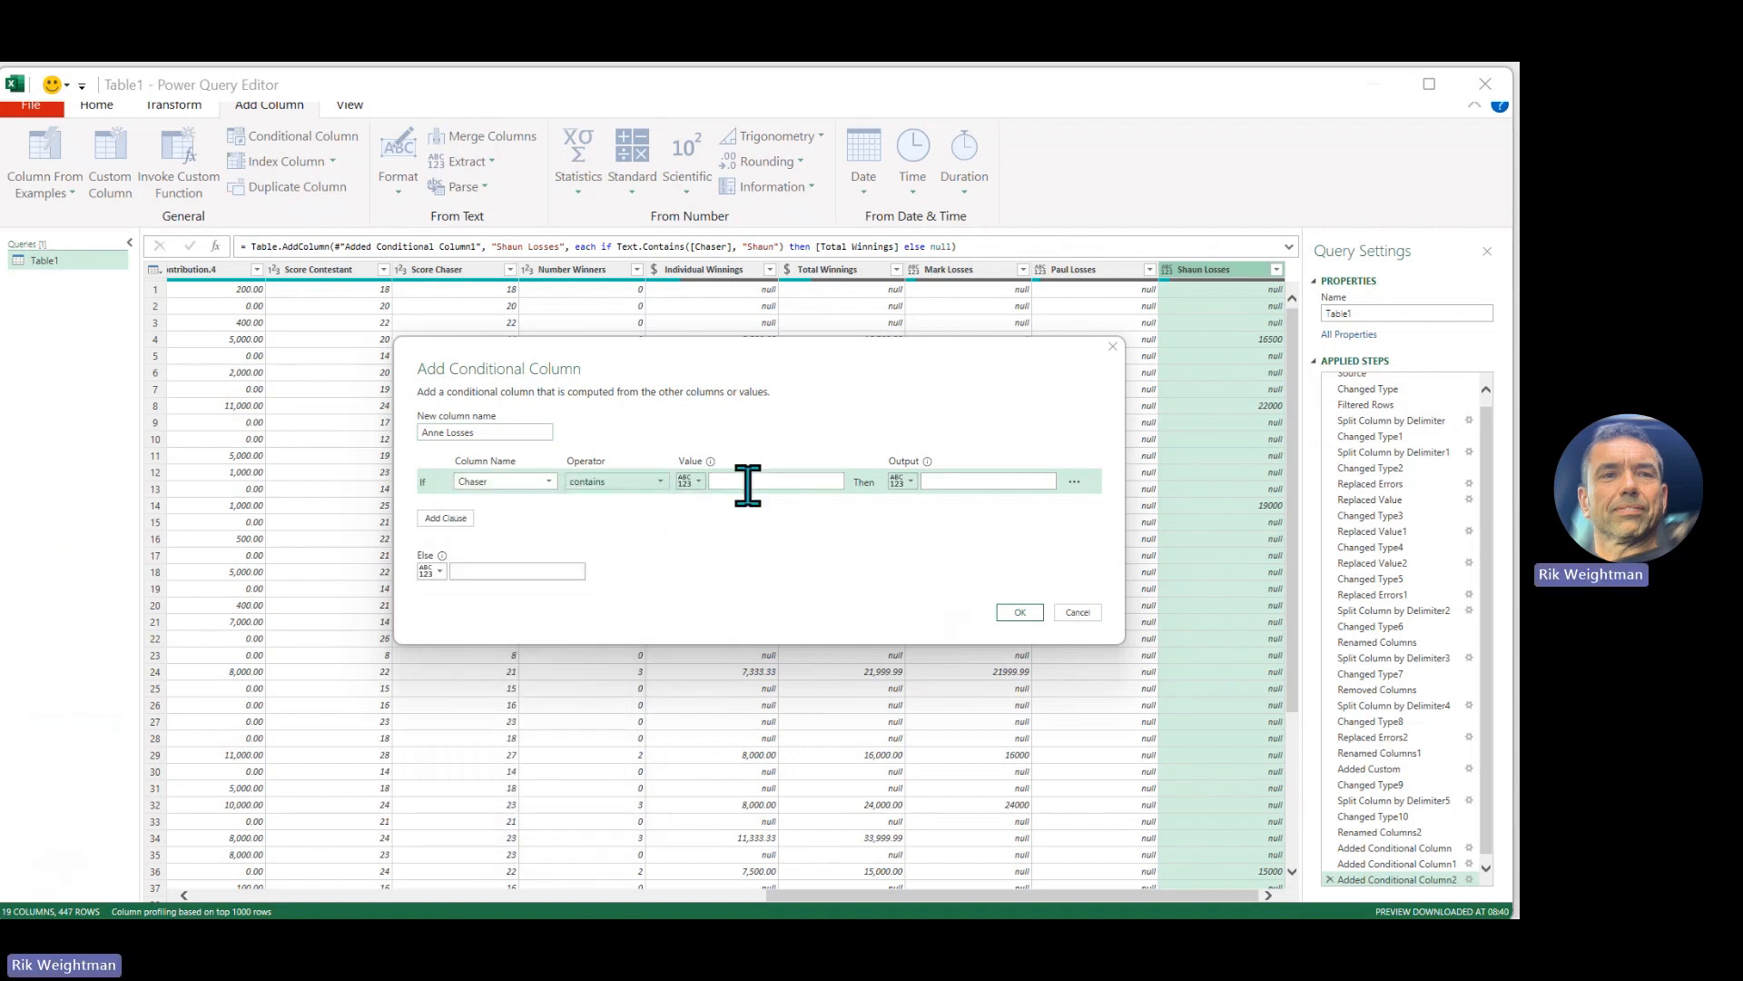
click(746, 482)
text(Anne)
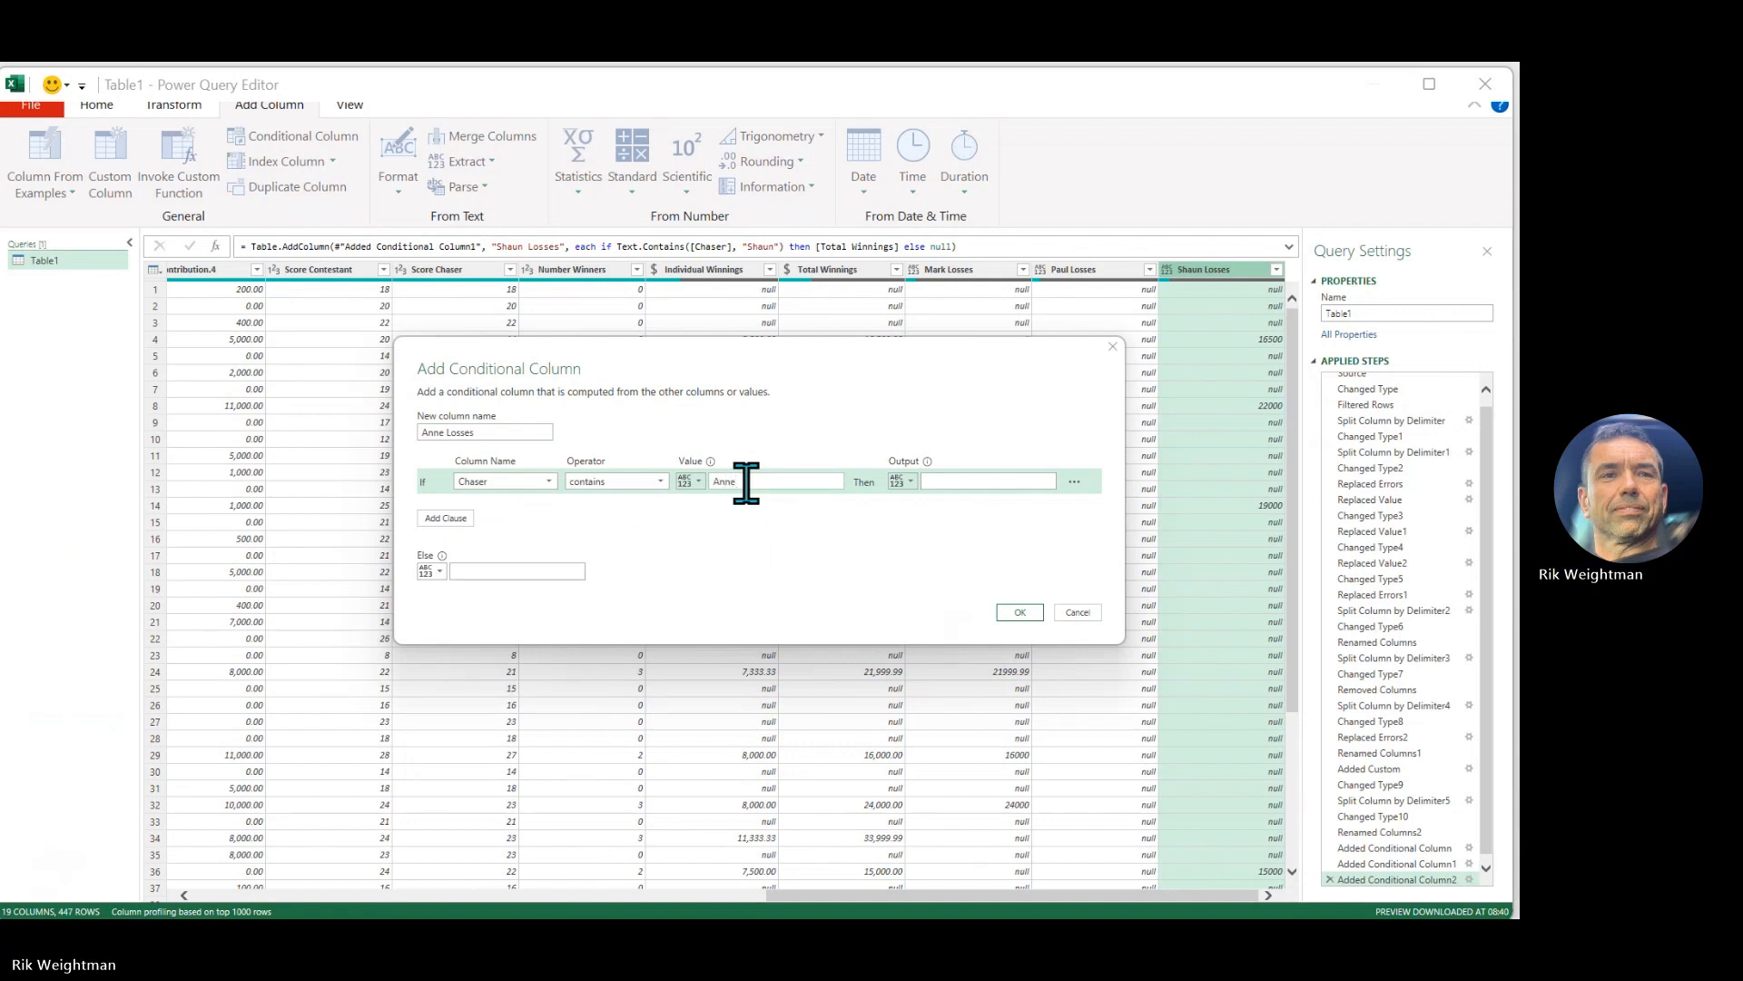
- Use the Total Winnings column as the output for matching rows and create the Anne Losses column
click(905, 481)
click(940, 518)
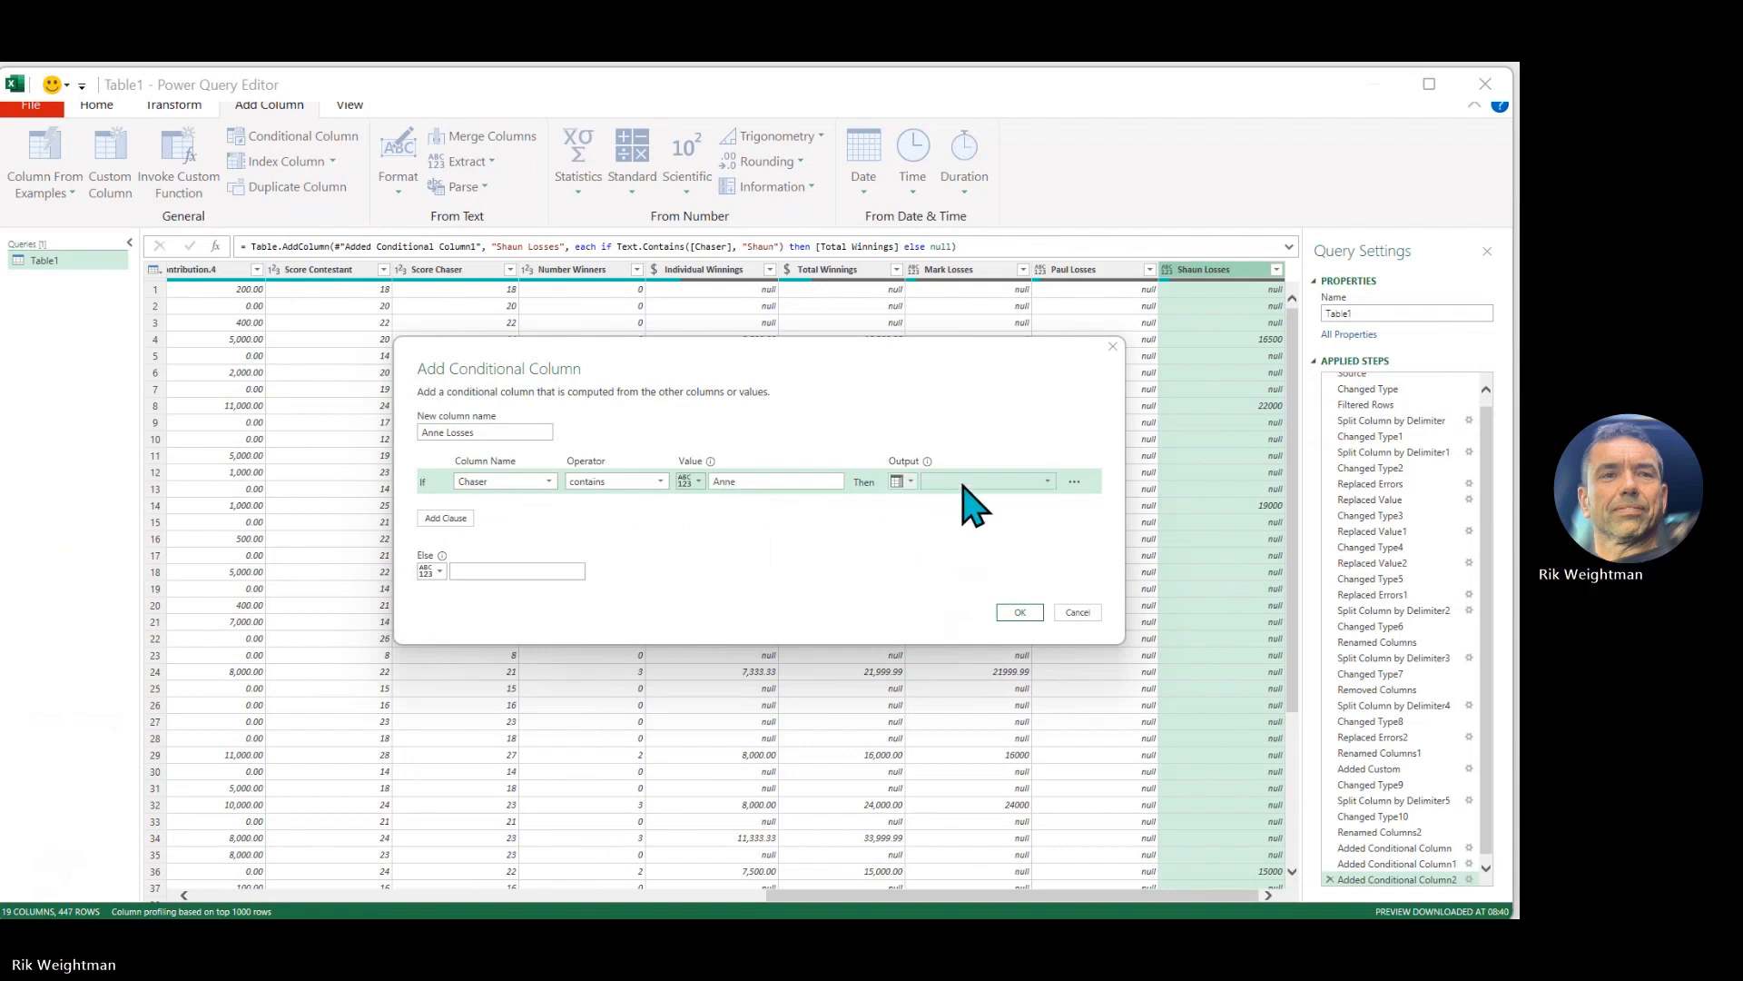
click(964, 483)
click(1007, 735)
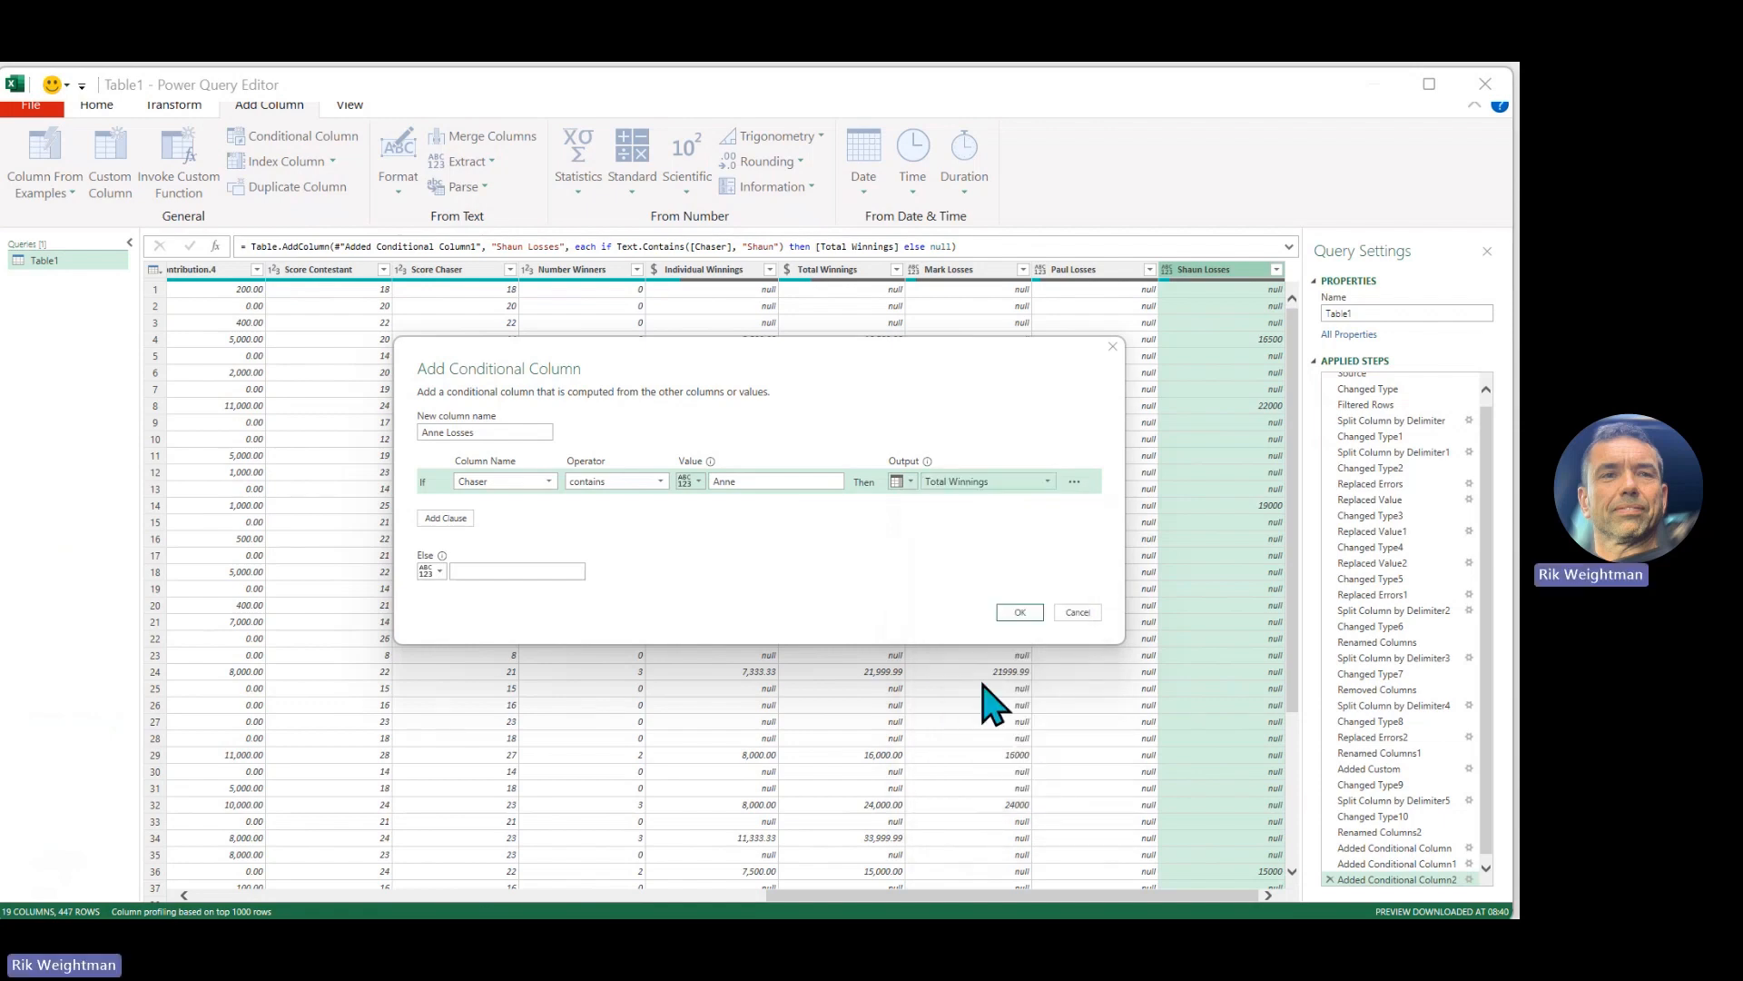
click(1019, 612)
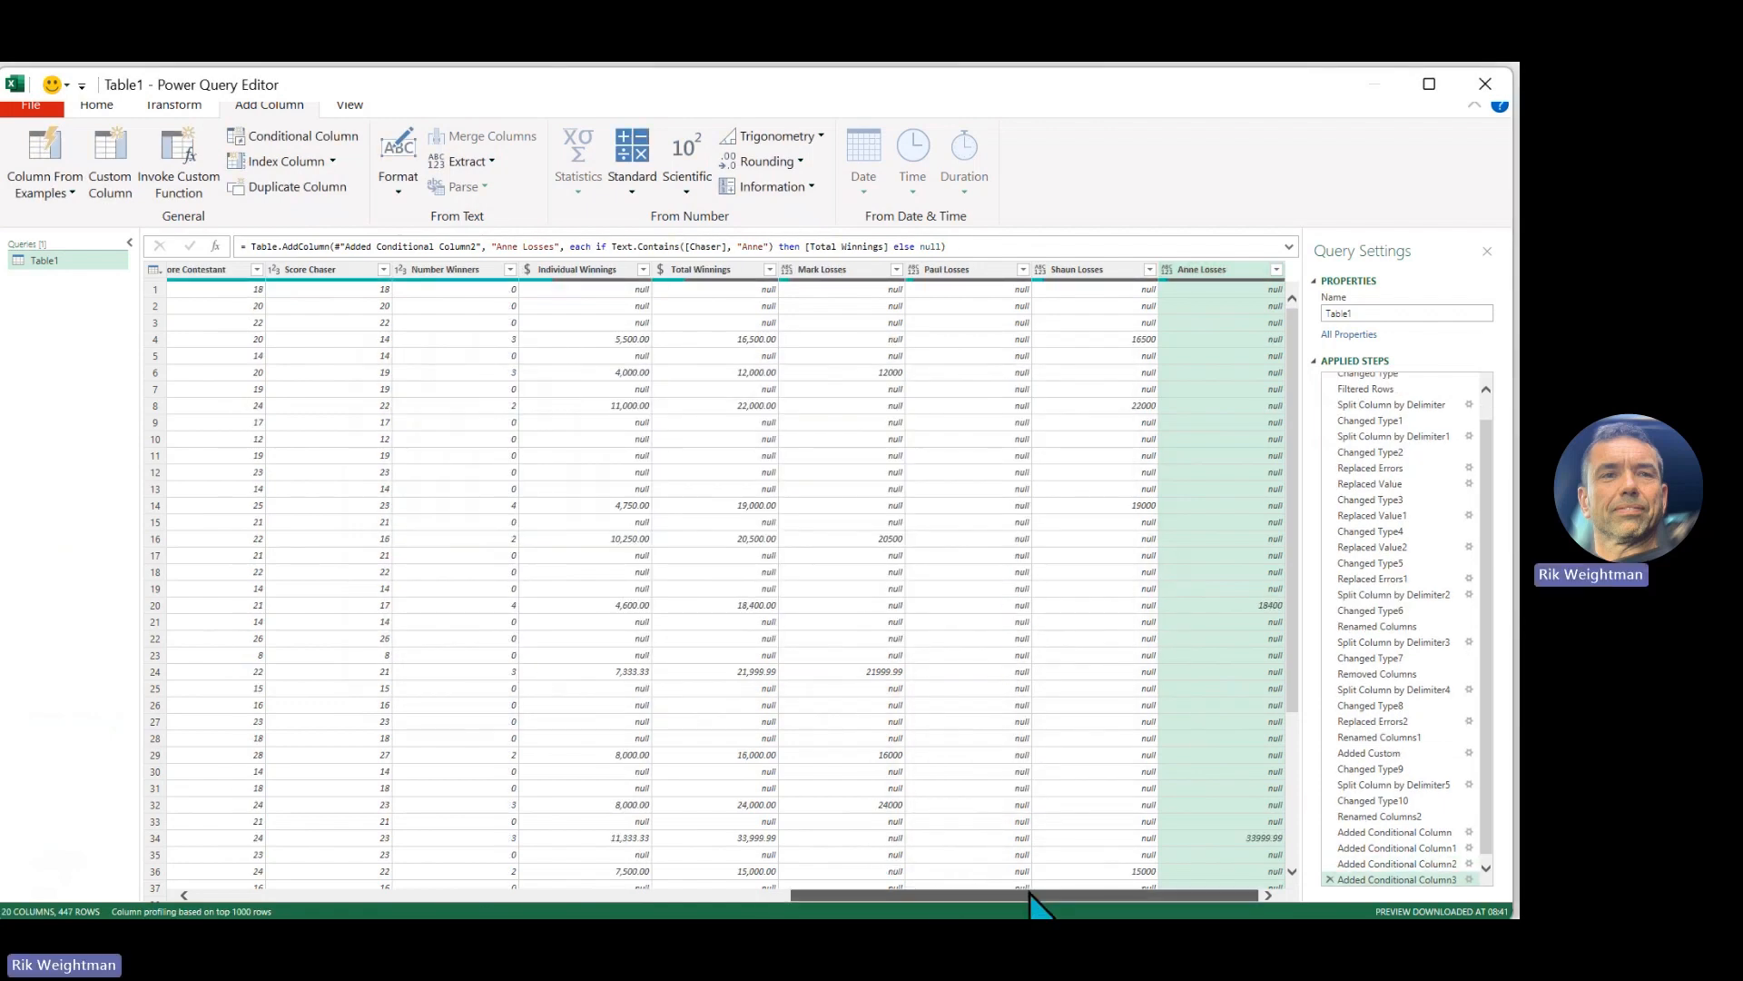
- Change the data type of the Mark, Paul, Shaun and Anne Losses columns to Currency
right_click(845, 270)
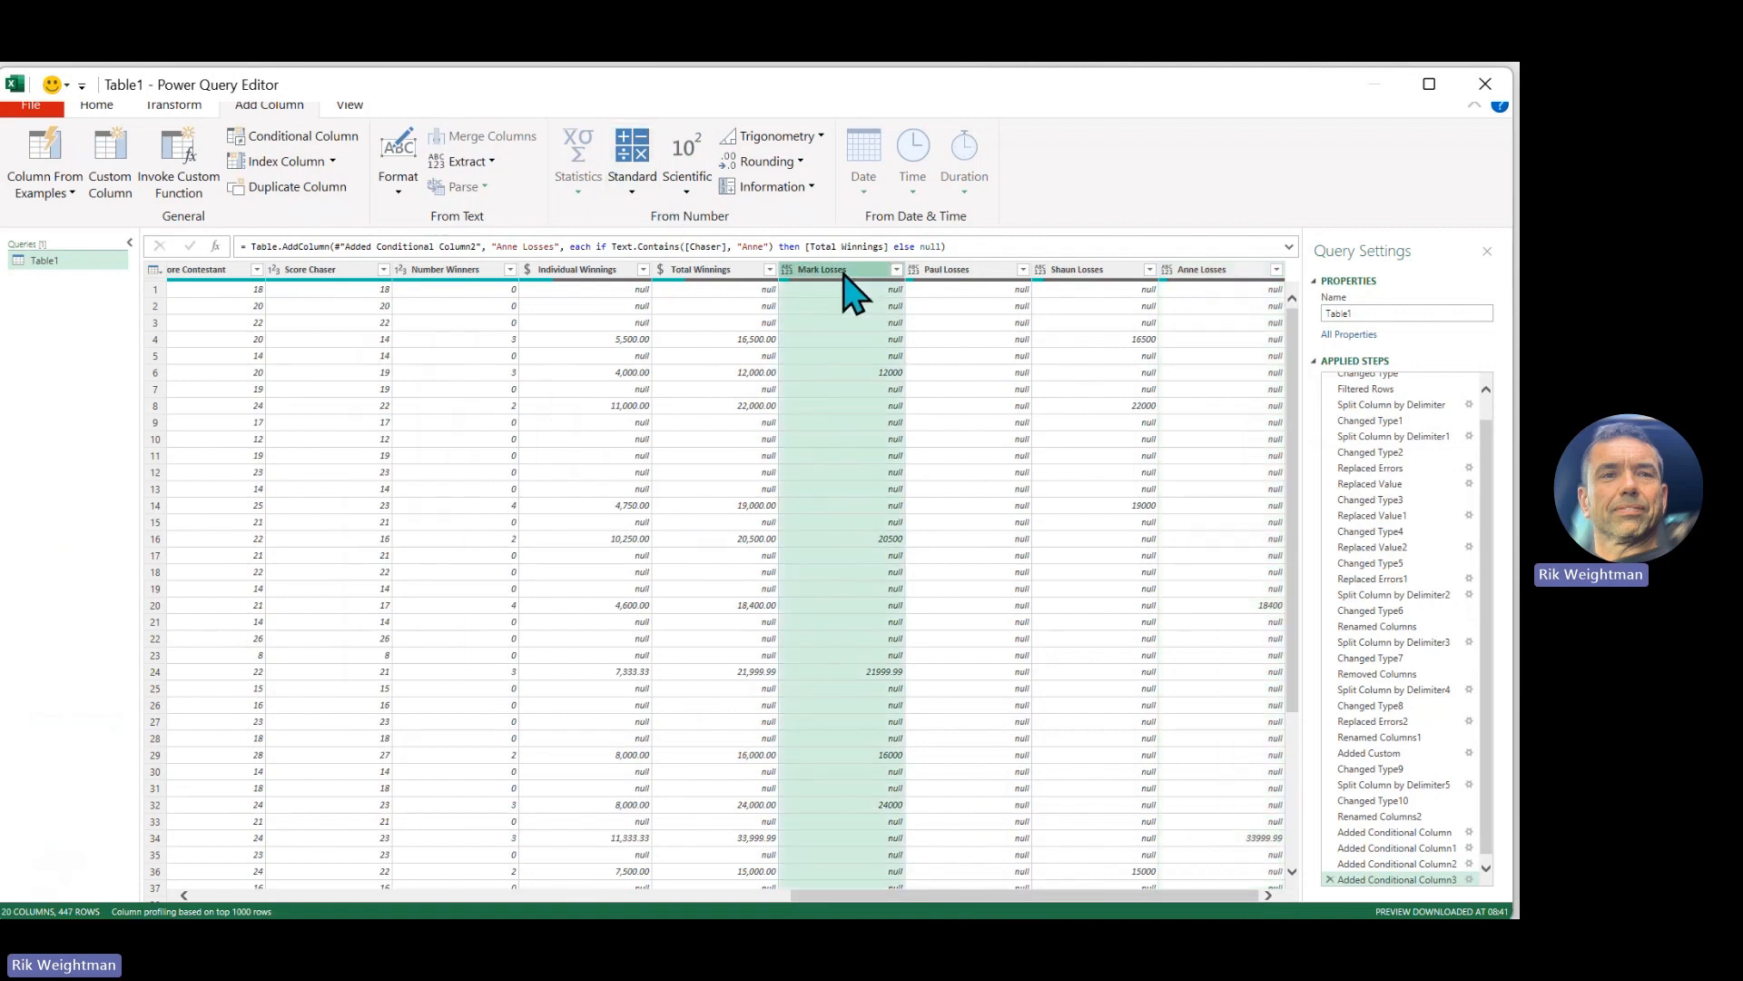
mouse_move(1382, 490)
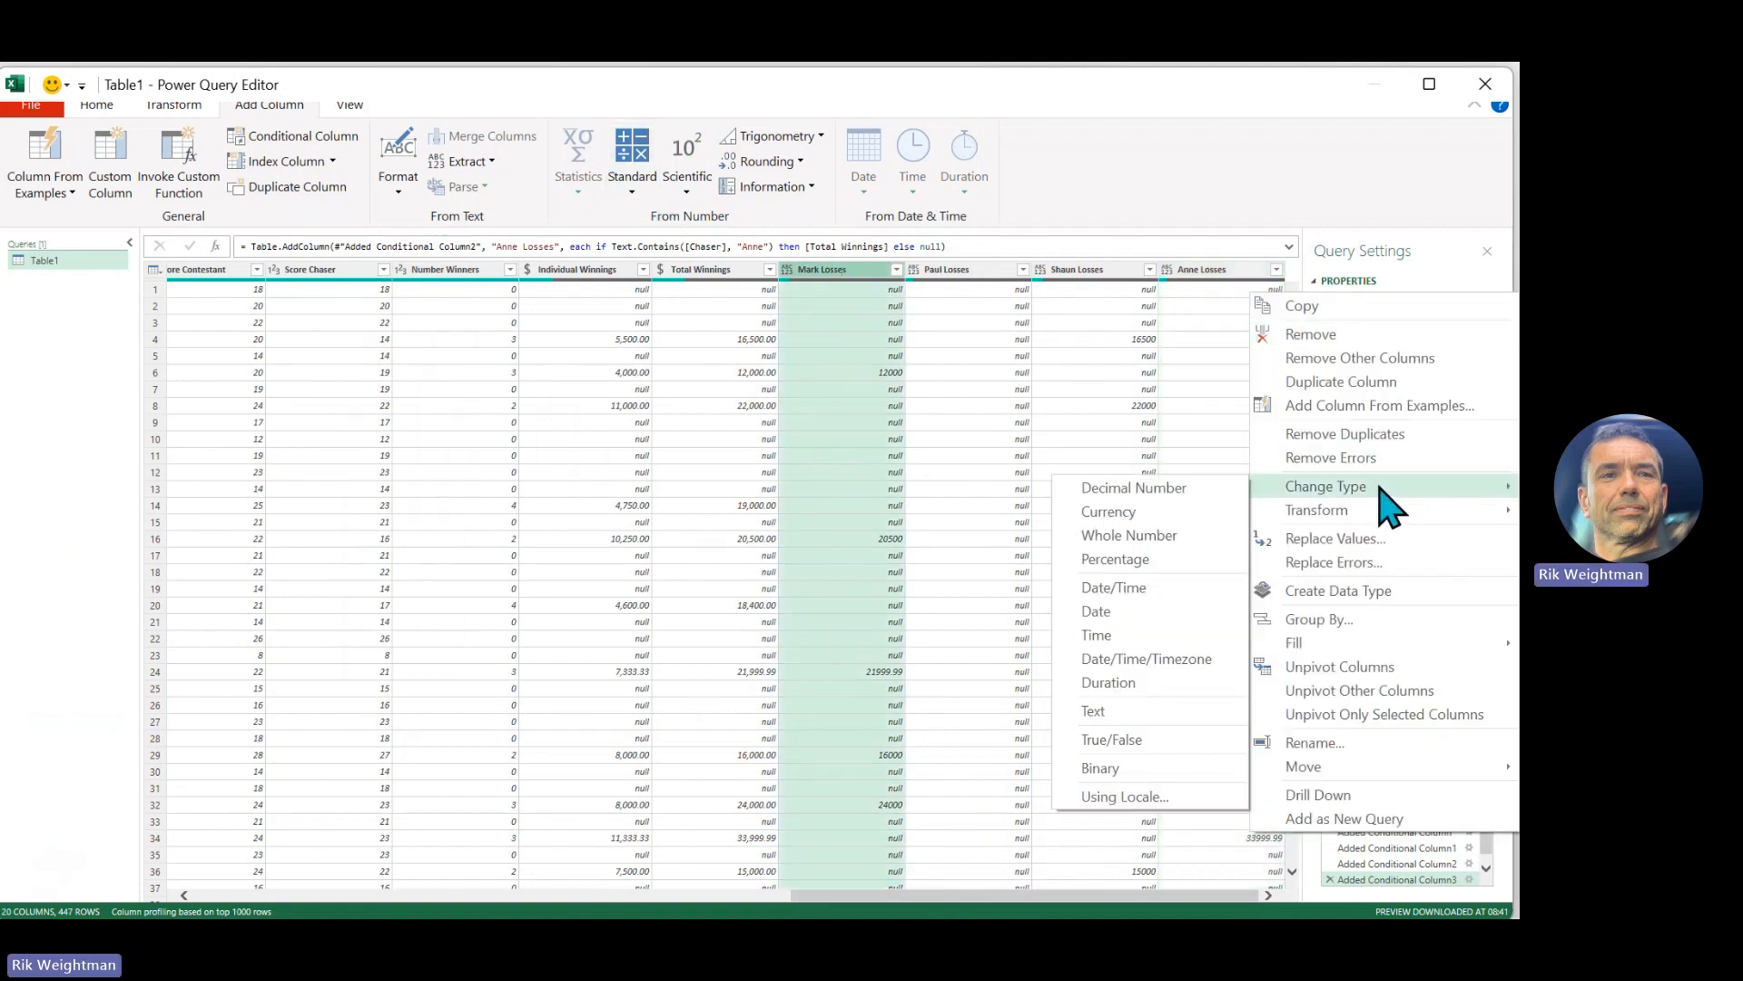
click(1107, 512)
right_click(980, 271)
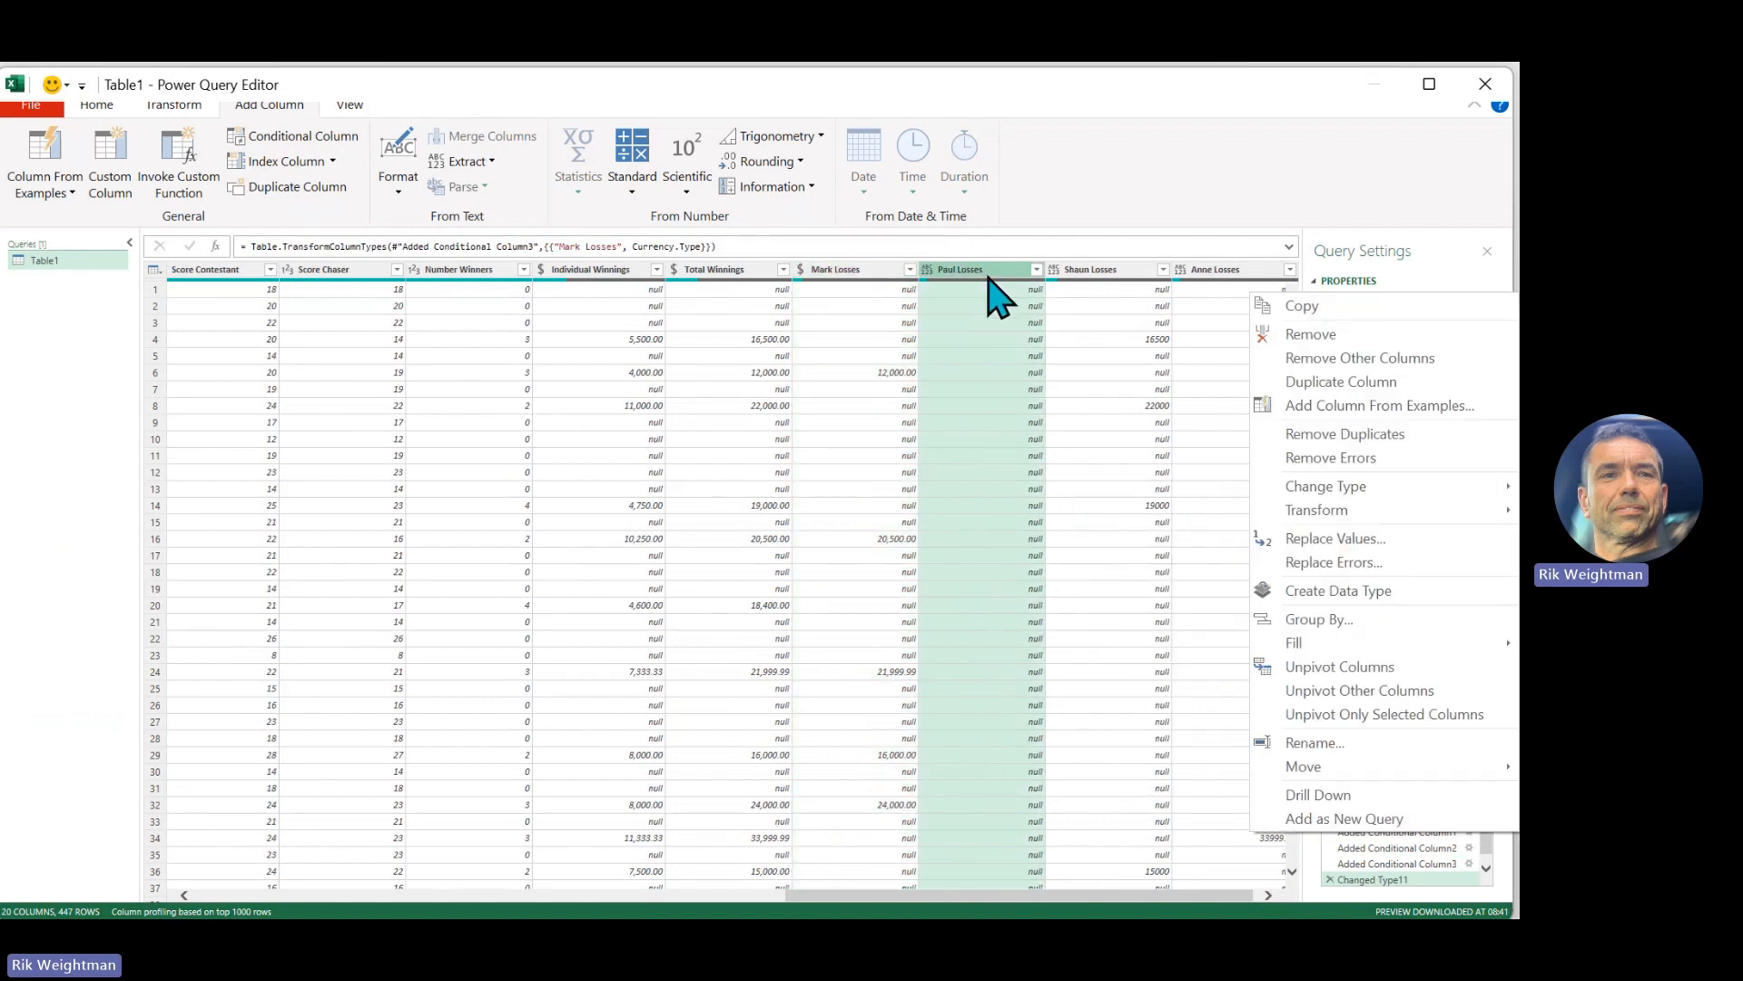
mouse_move(1343, 490)
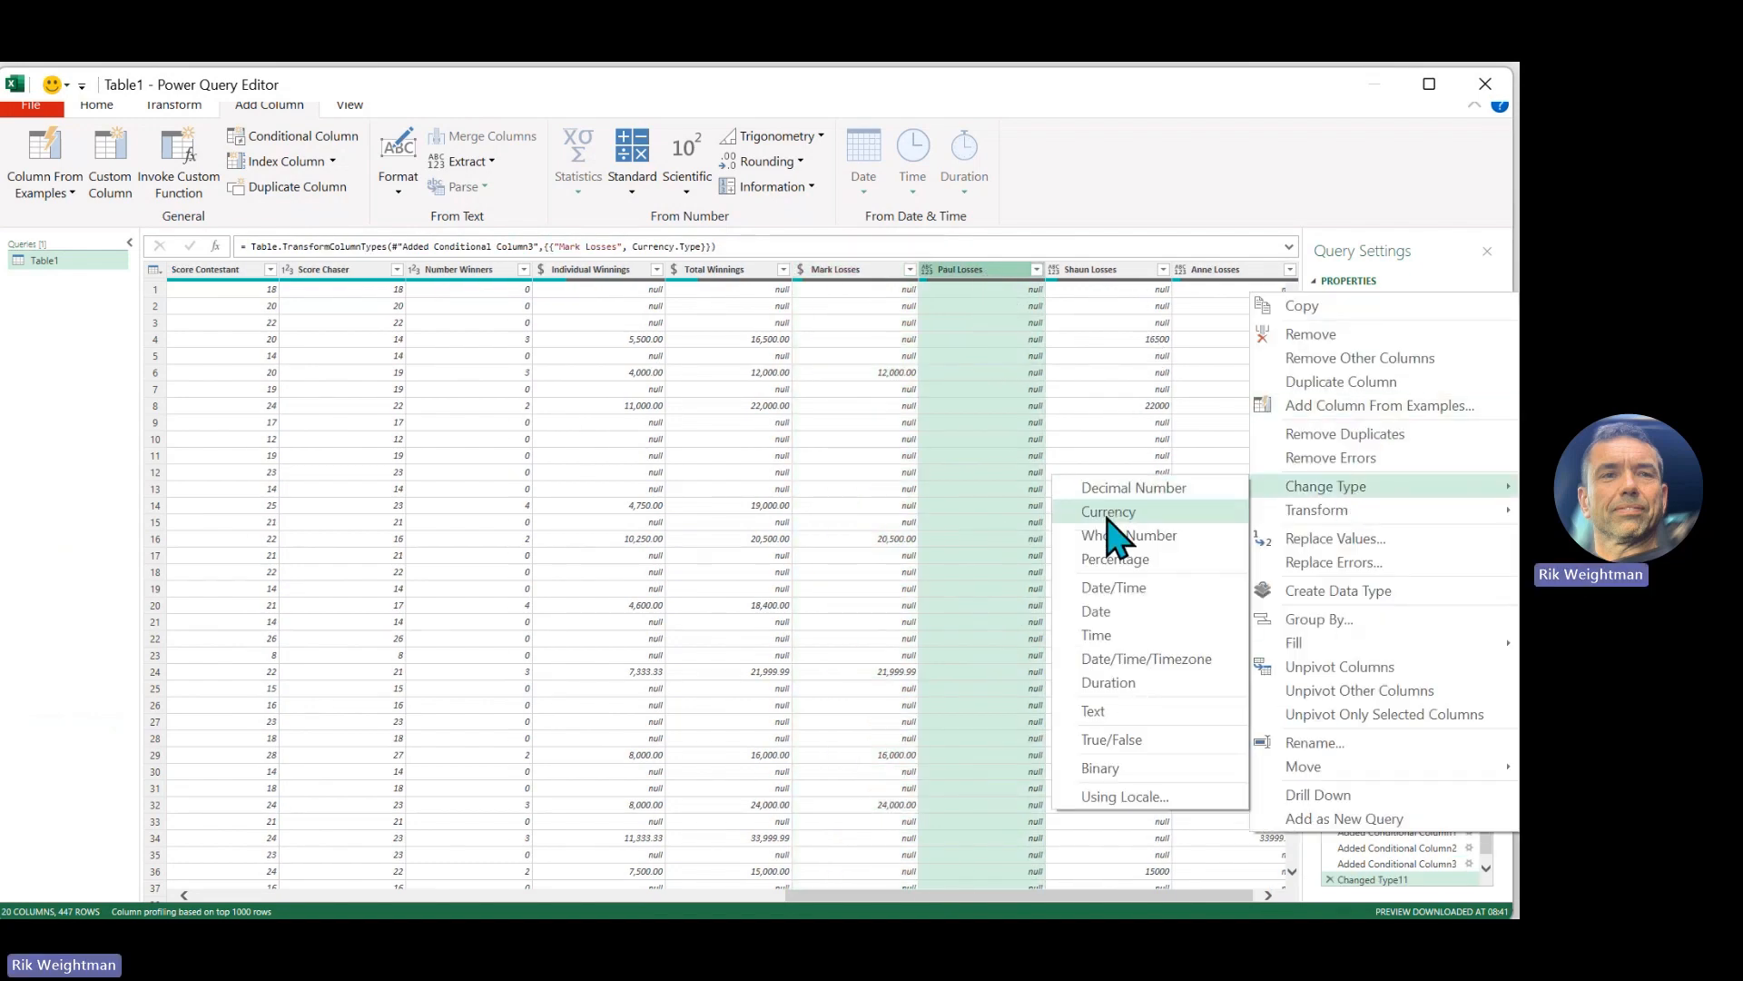
click(1126, 514)
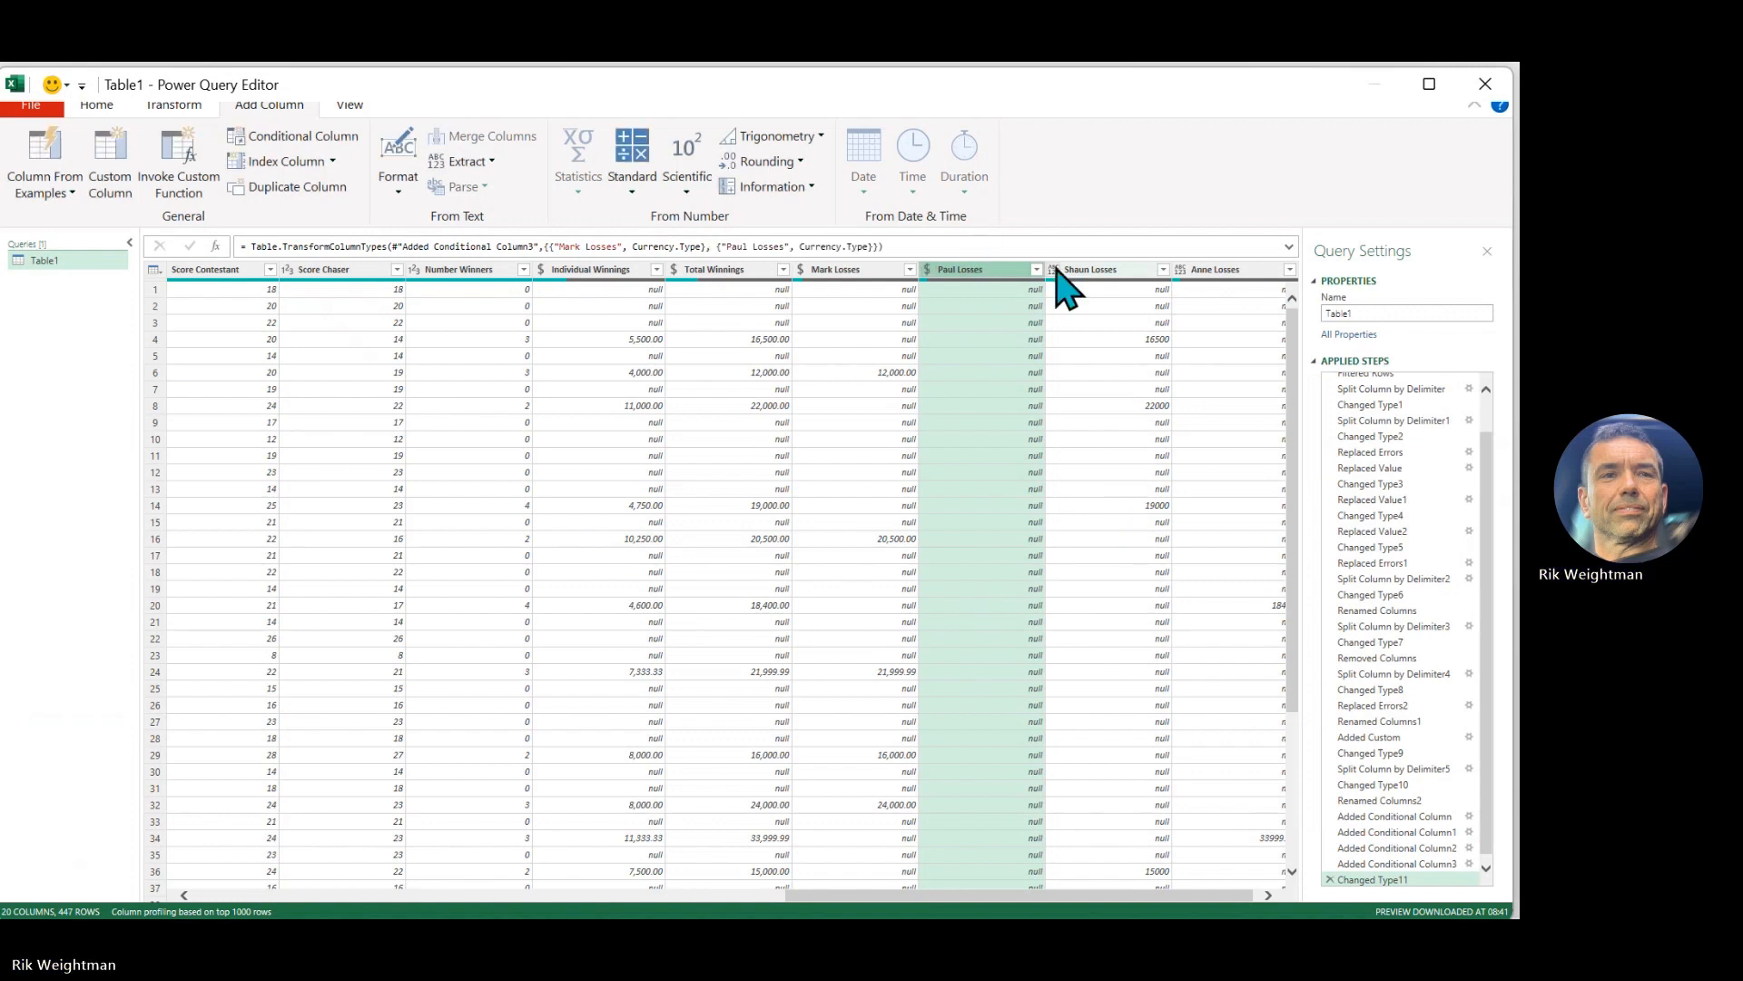
click(1106, 272)
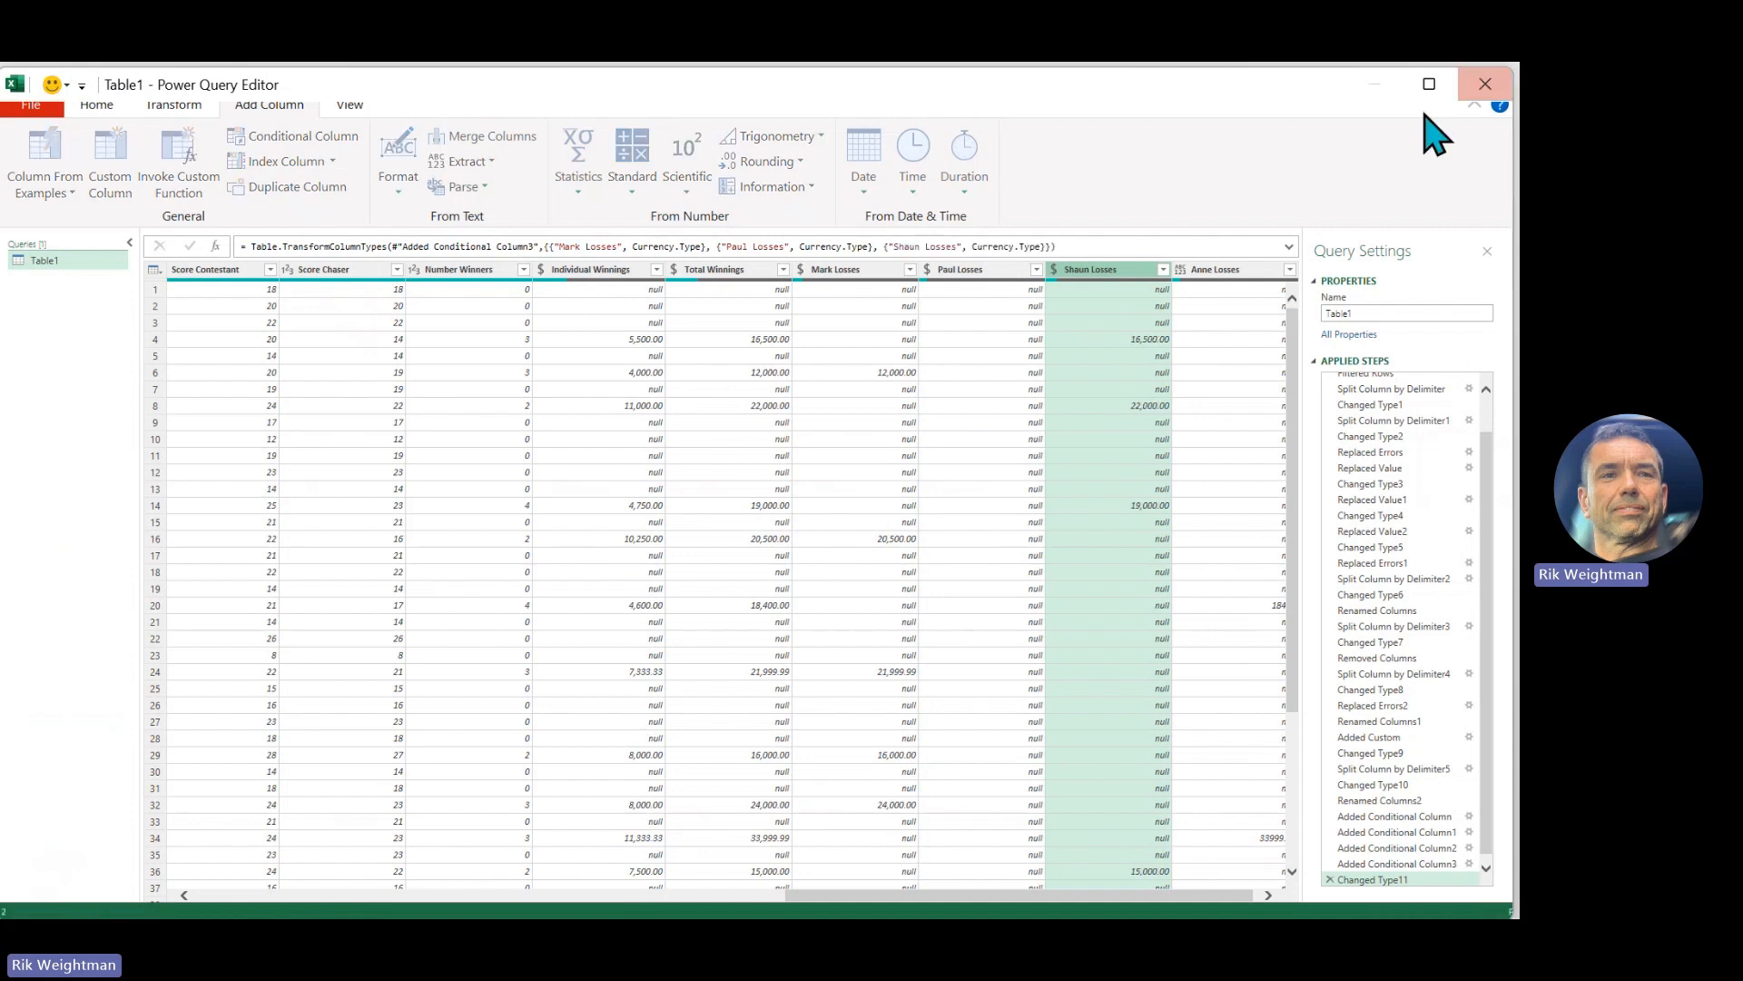
click(1220, 270)
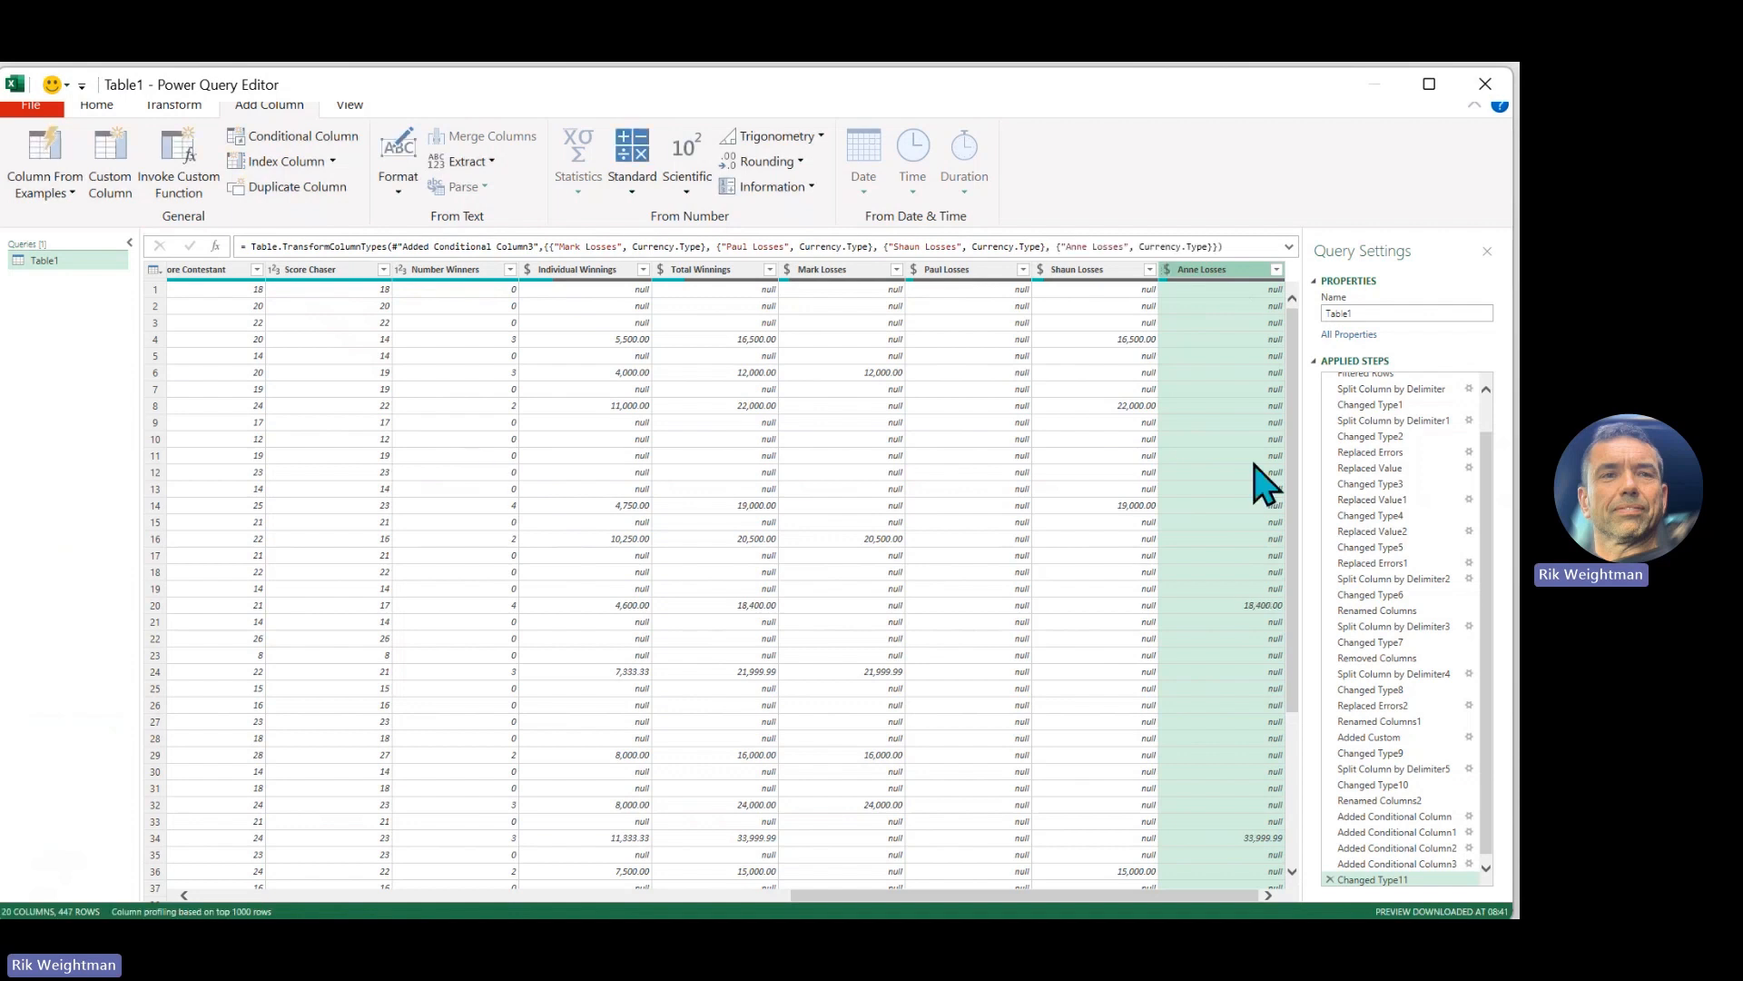
- Close the query editor, load the query into the workbook and view the new loss columns in the Table1 sheet
click(98, 106)
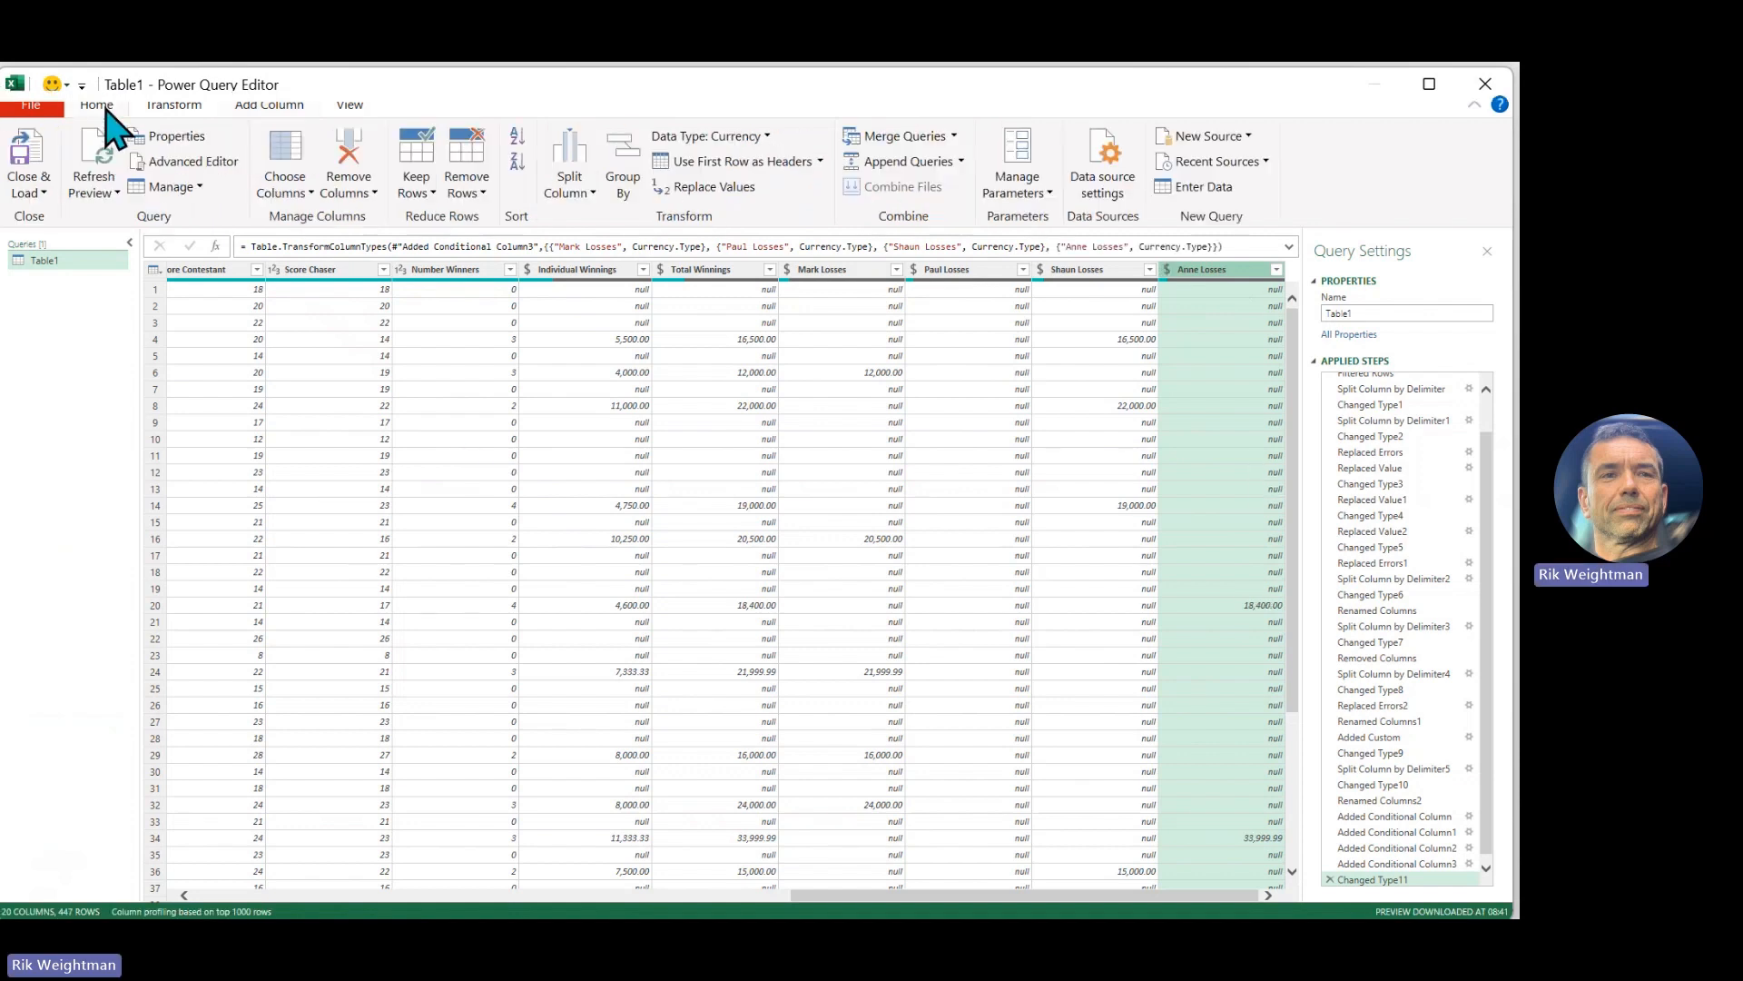
click(30, 164)
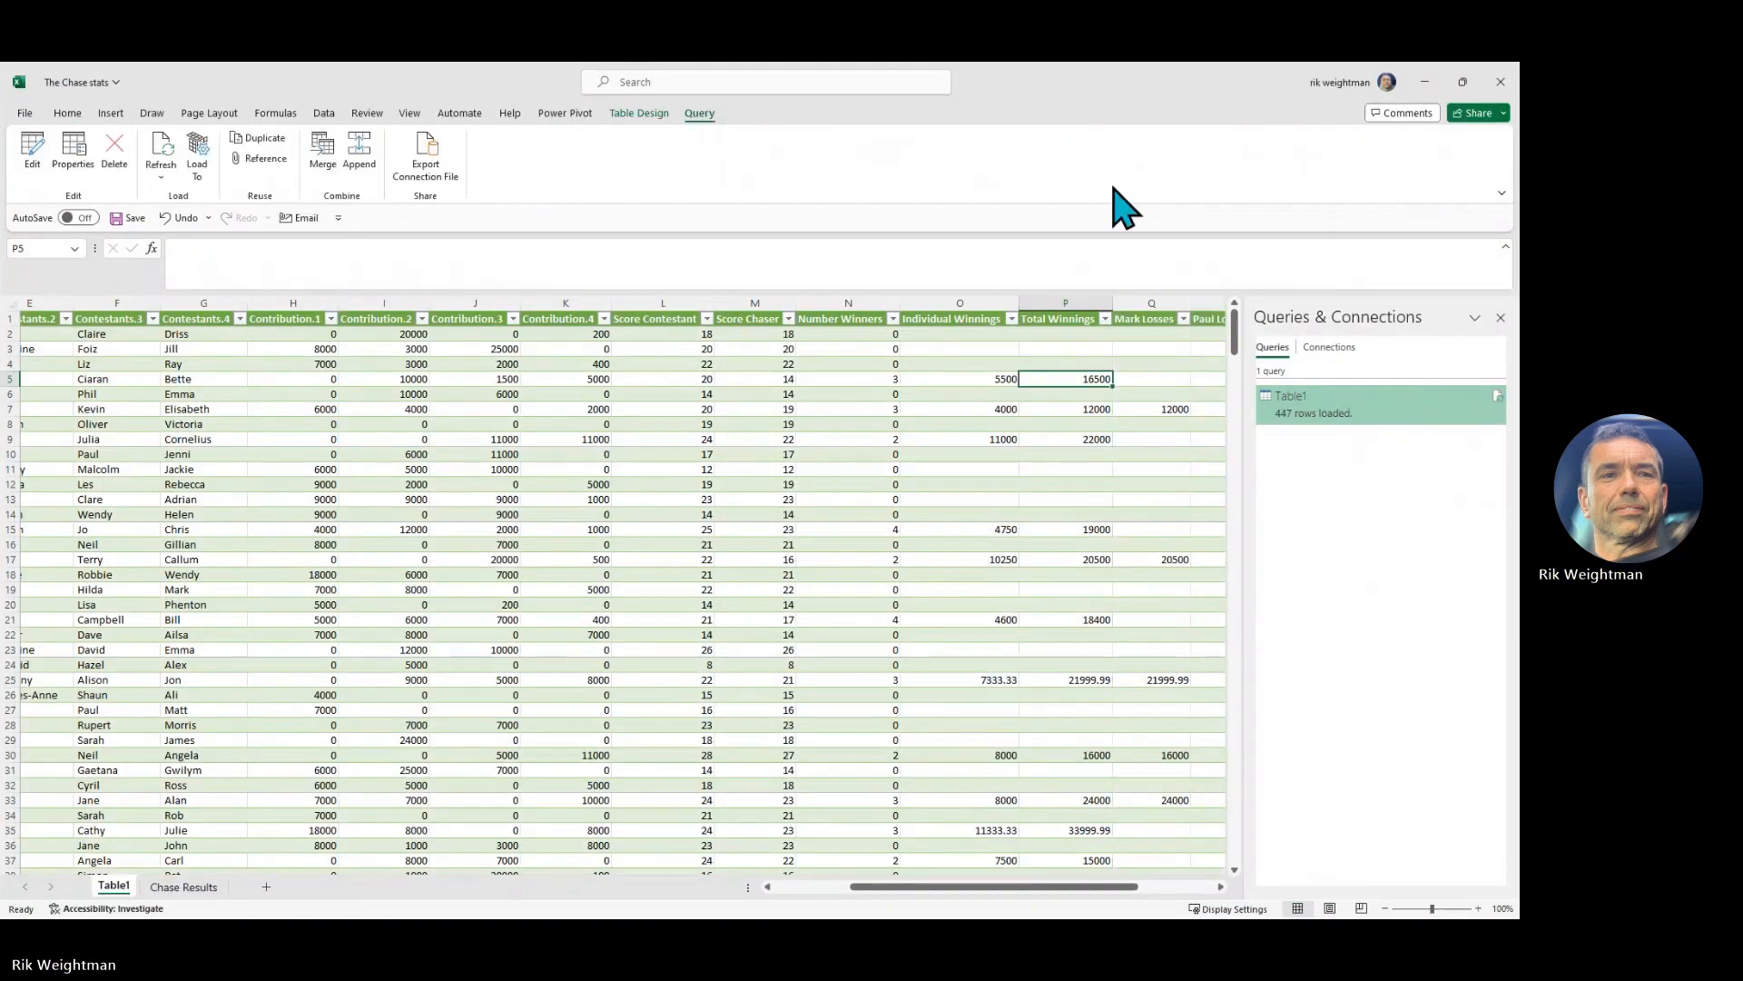
drag(1068, 886, 1224, 884)
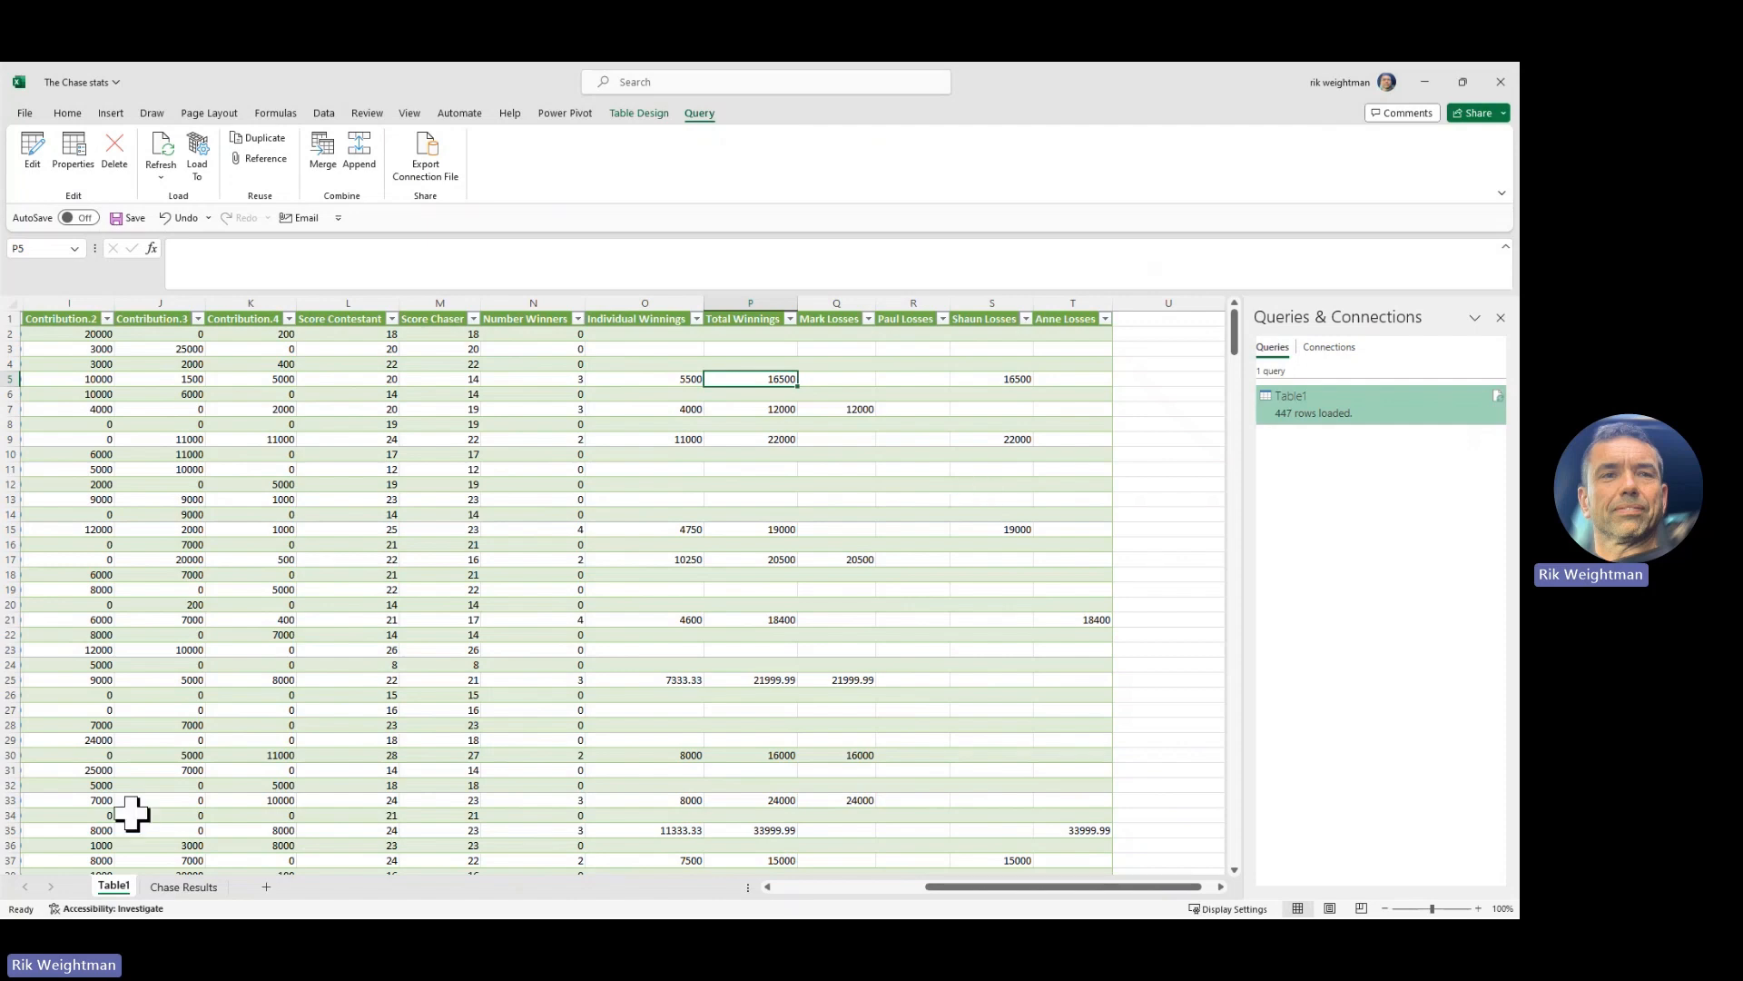
- Switch to the Chase Results sheet and close the Queries & Connections pane
click(188, 887)
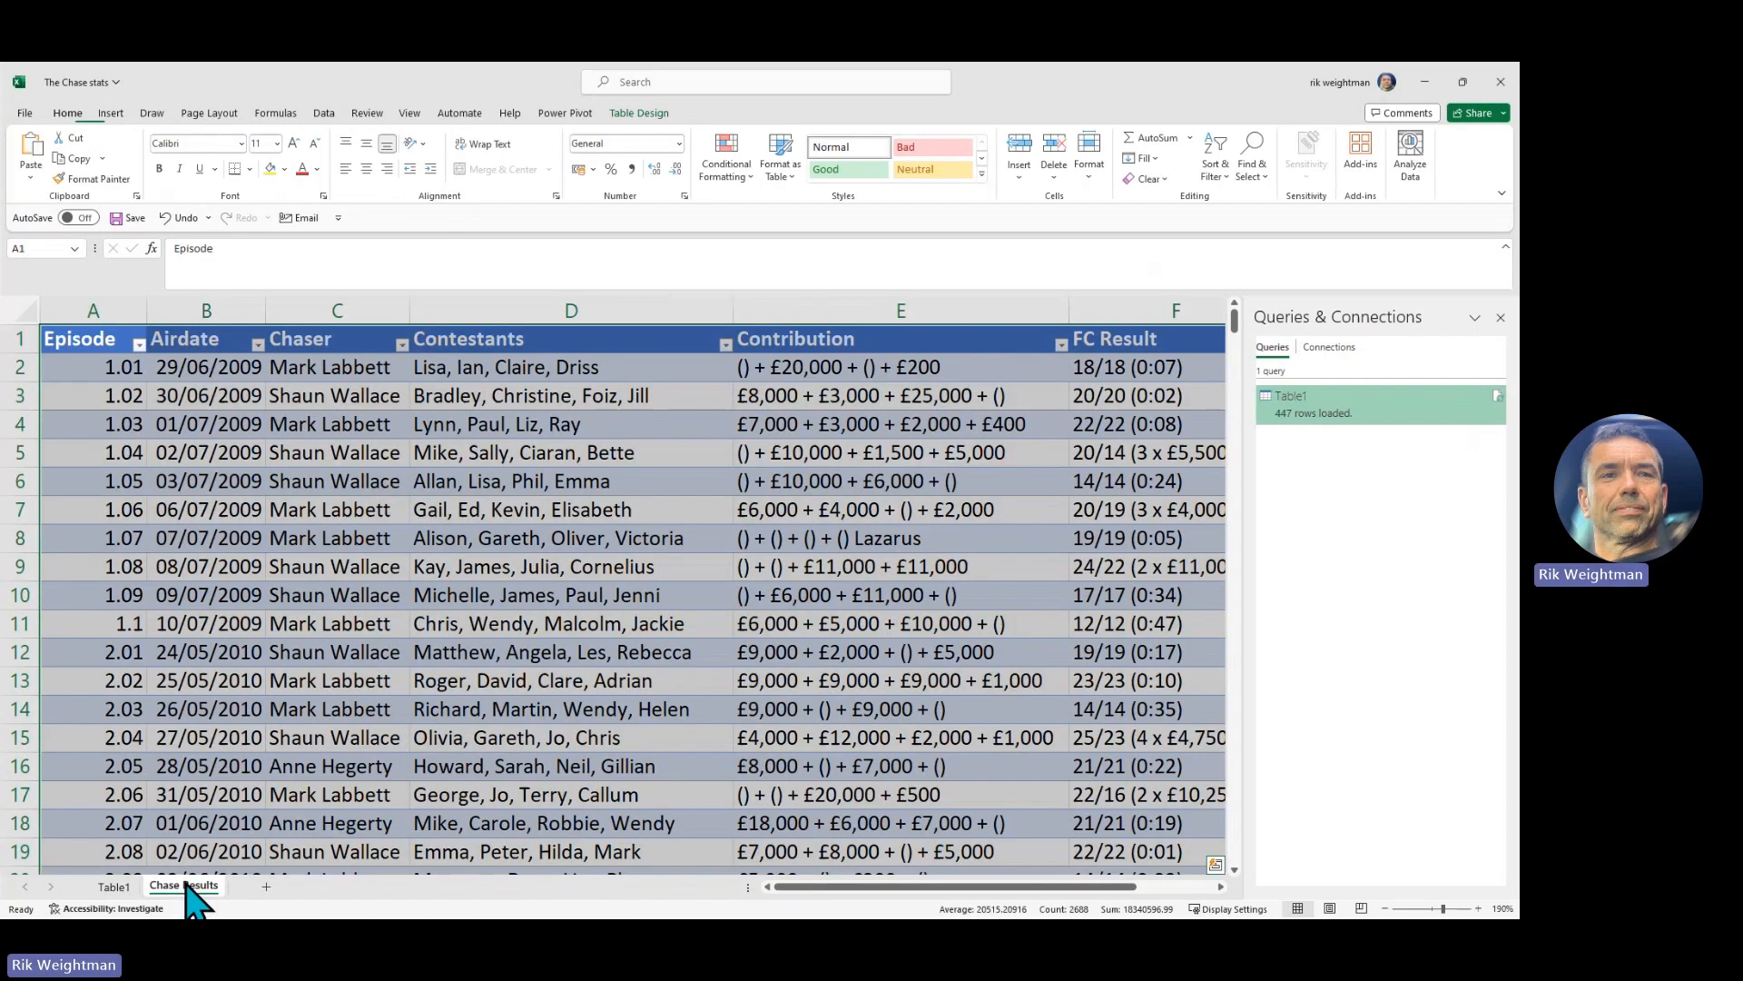
click(1501, 317)
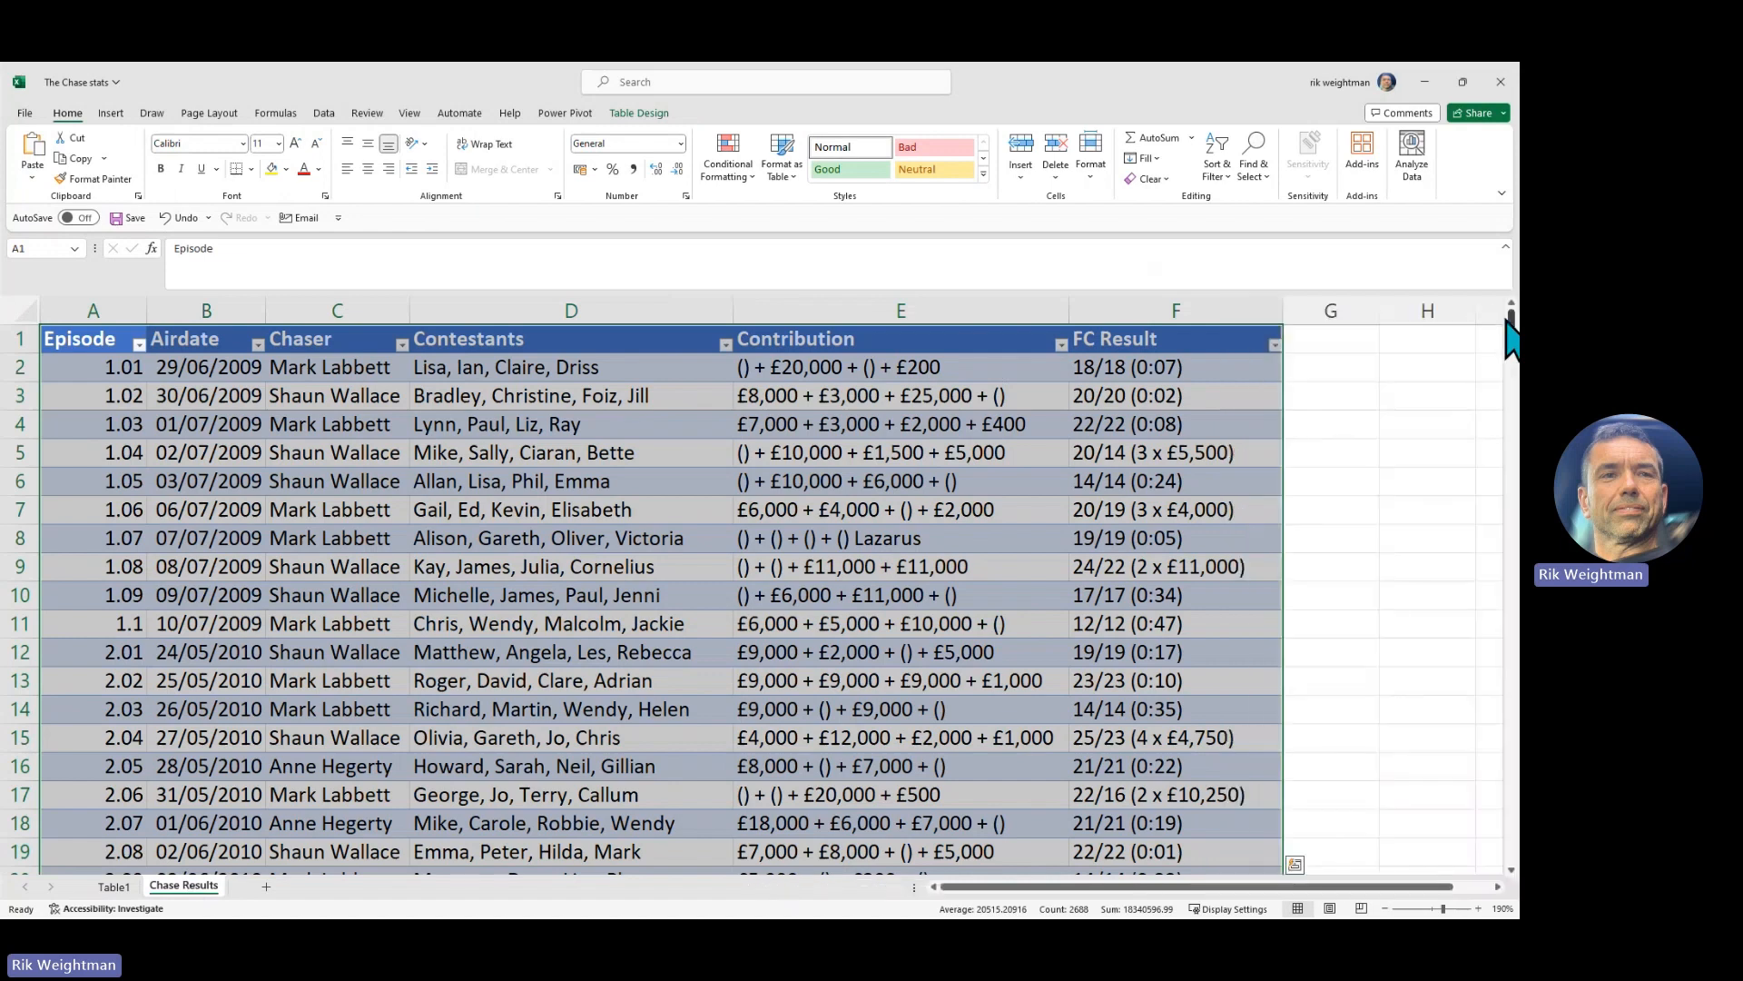